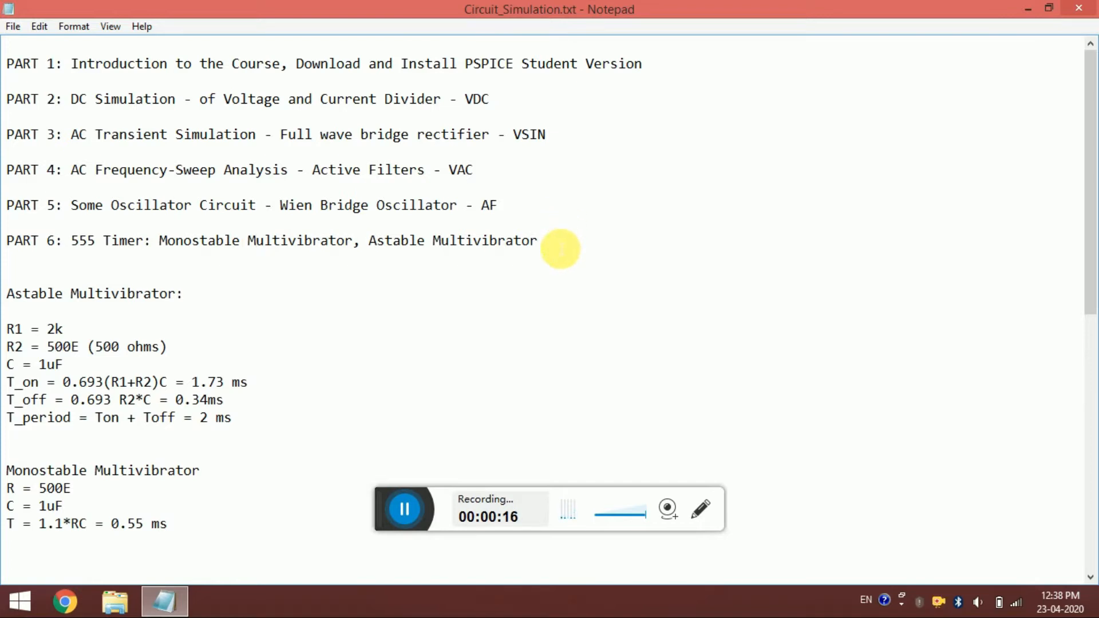
- Add the line "Frequency modulatore, Amplitude modulator -" below the PART 6 entry in the course outline
key("Return")
key("Return")
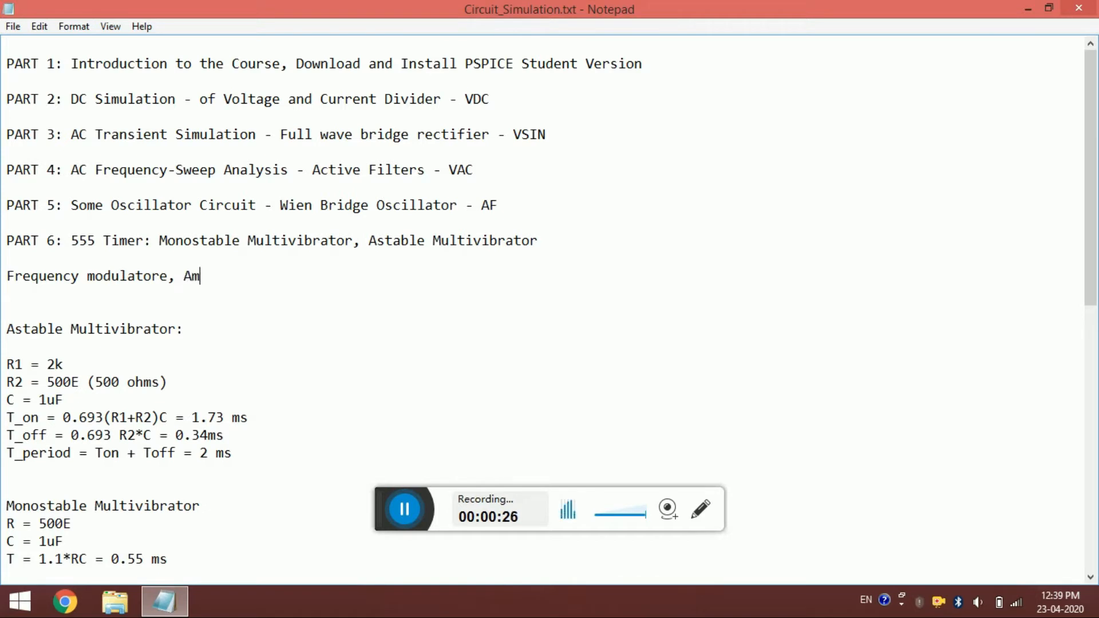
type("ude modulator -")
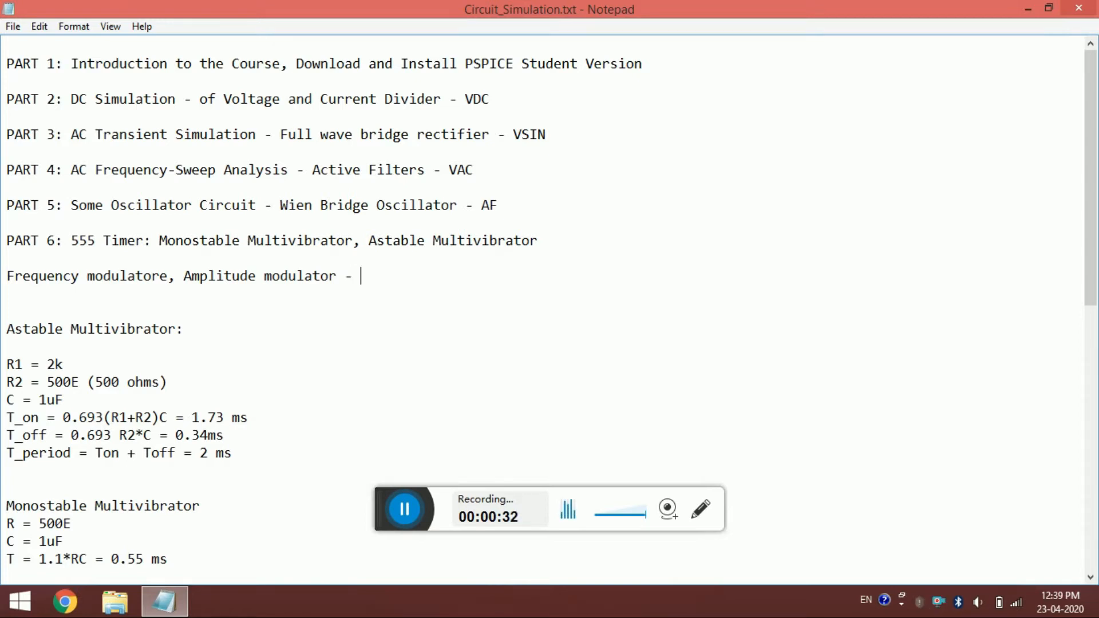
key("shift+Home")
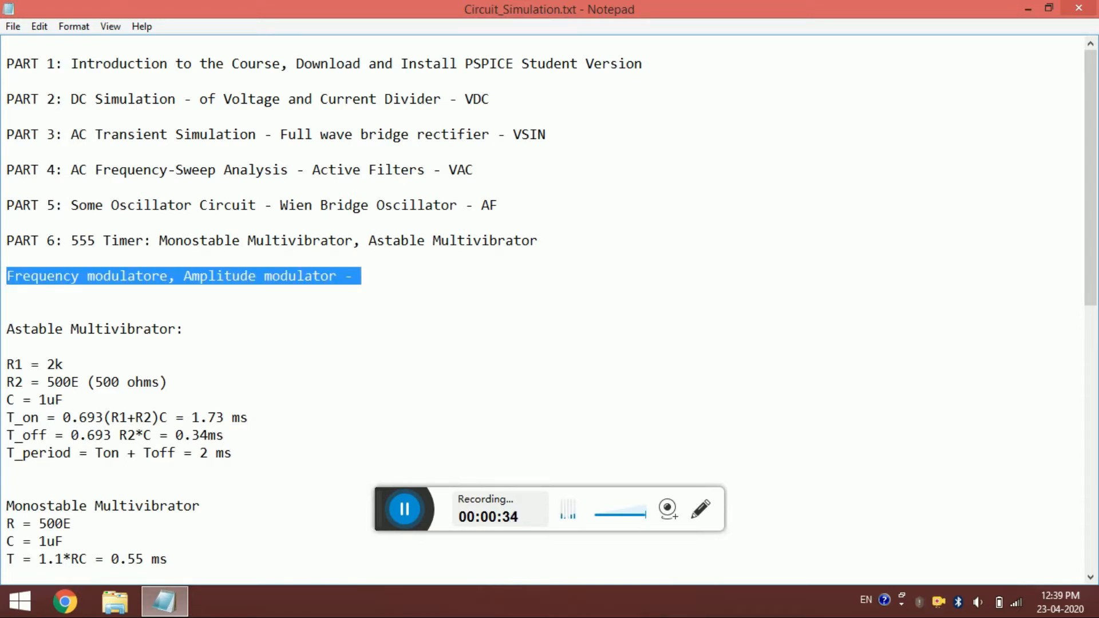
left_click(560, 249)
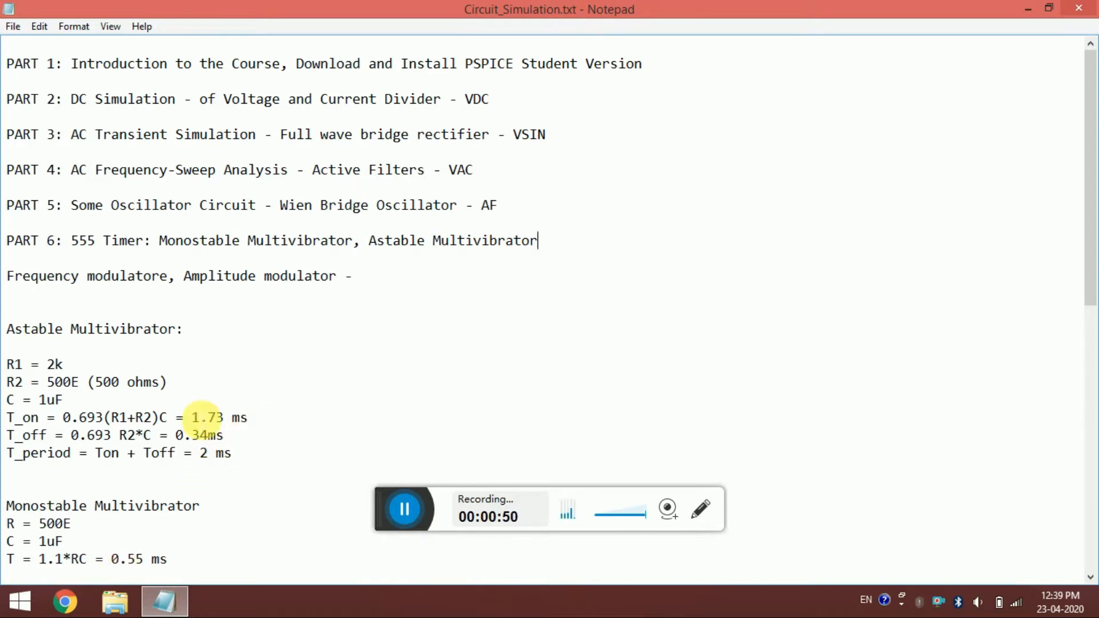
- Copy the 555 timer IC video link from the end of the notes and open it in Chrome
scroll(206, 421, "down", 7)
scroll(201, 421, "down", 3)
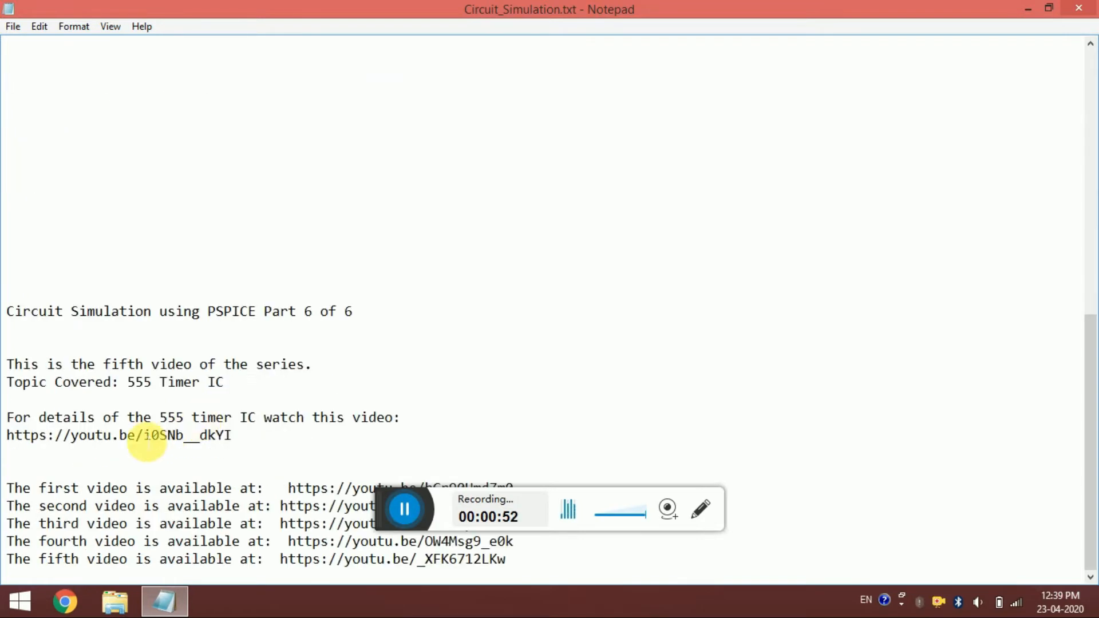
double_click(148, 436)
key("ctrl+c")
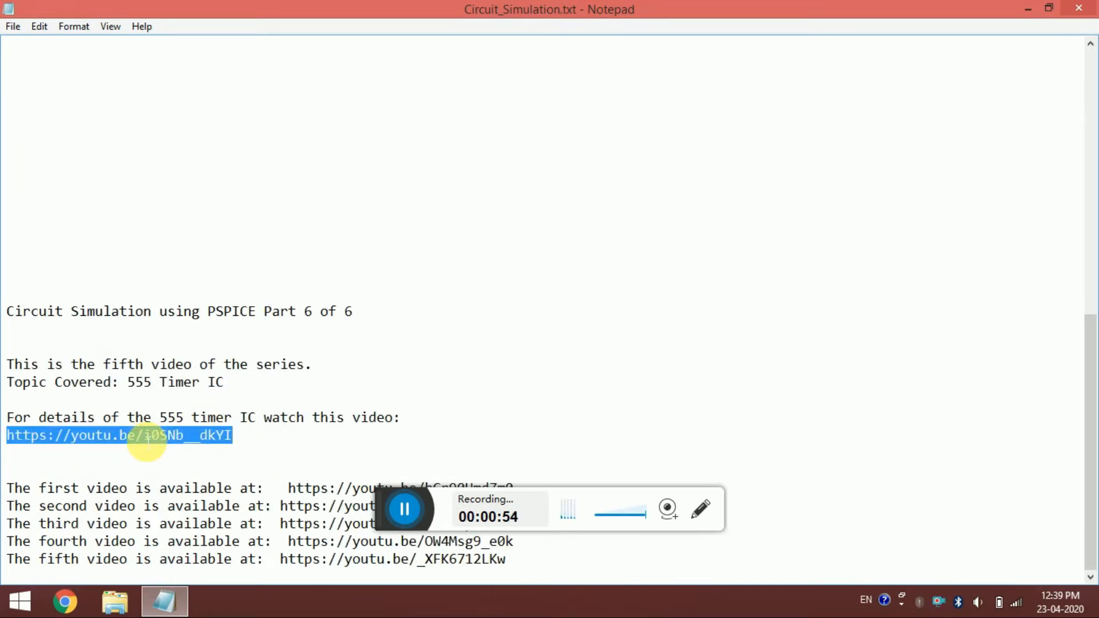
left_click(65, 601)
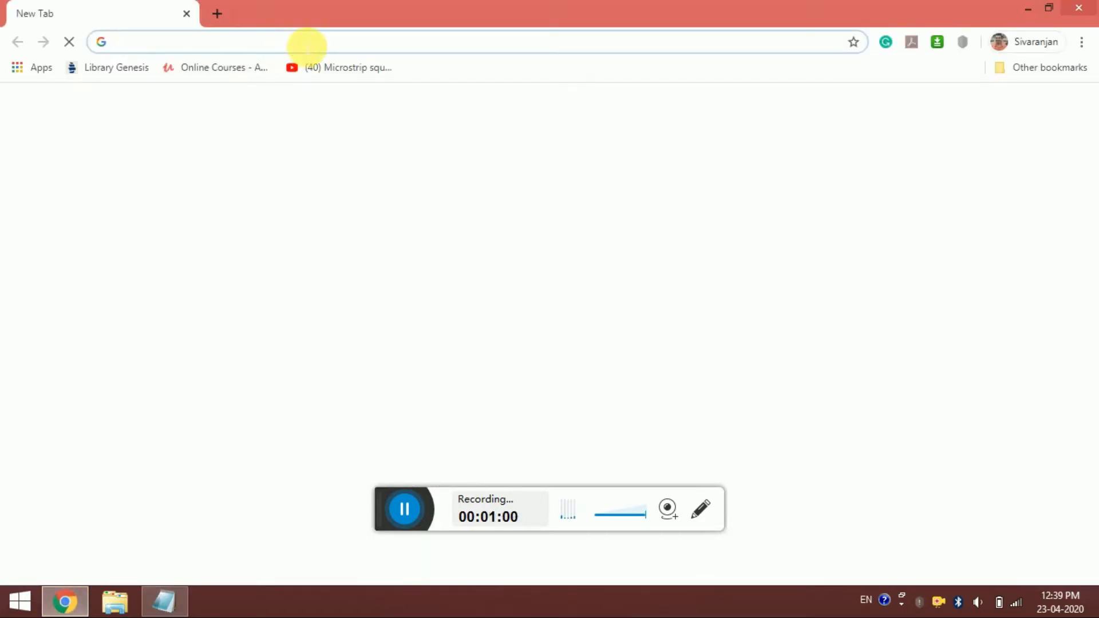
key("ctrl+v")
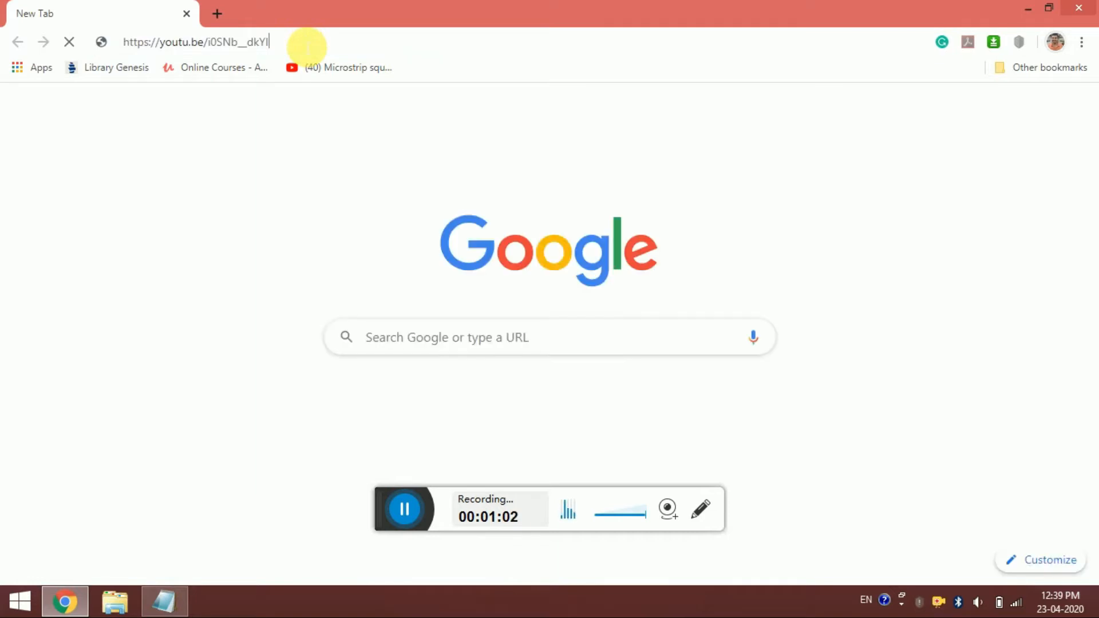
key("Return")
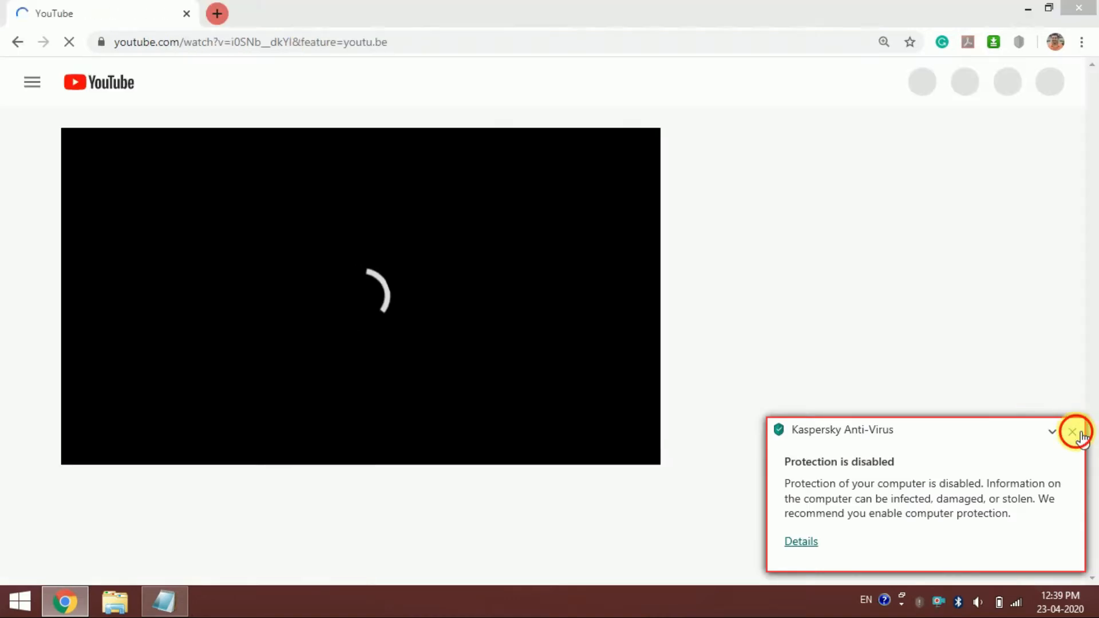
- Dismiss the antivirus notification and skip the ads to start the video "How a 555 Timer IC Works"
left_click(1073, 432)
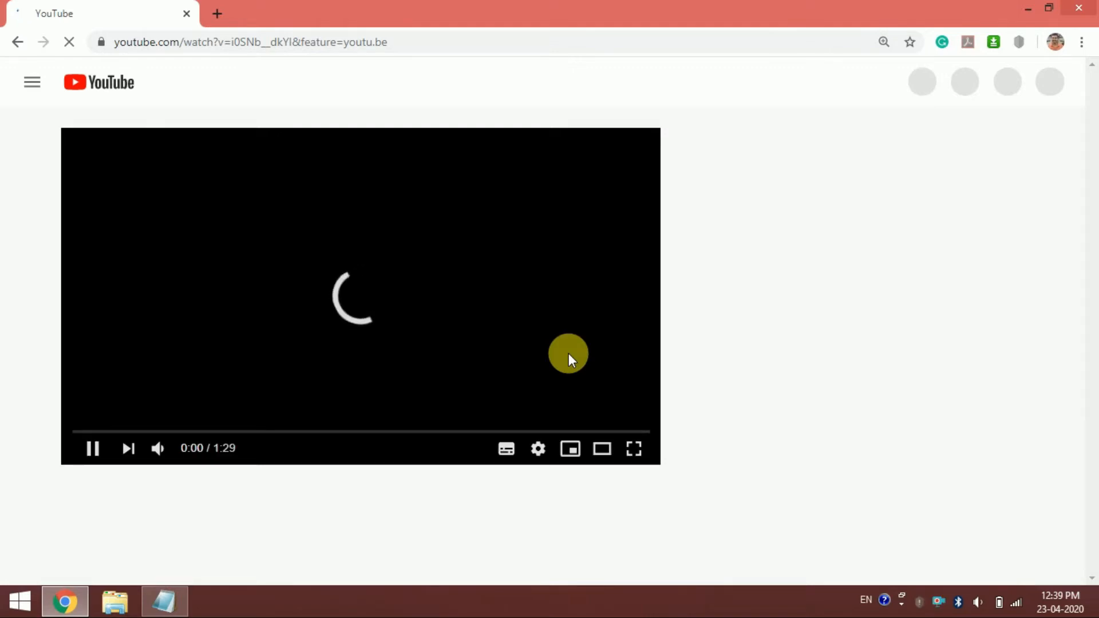
left_click(434, 49)
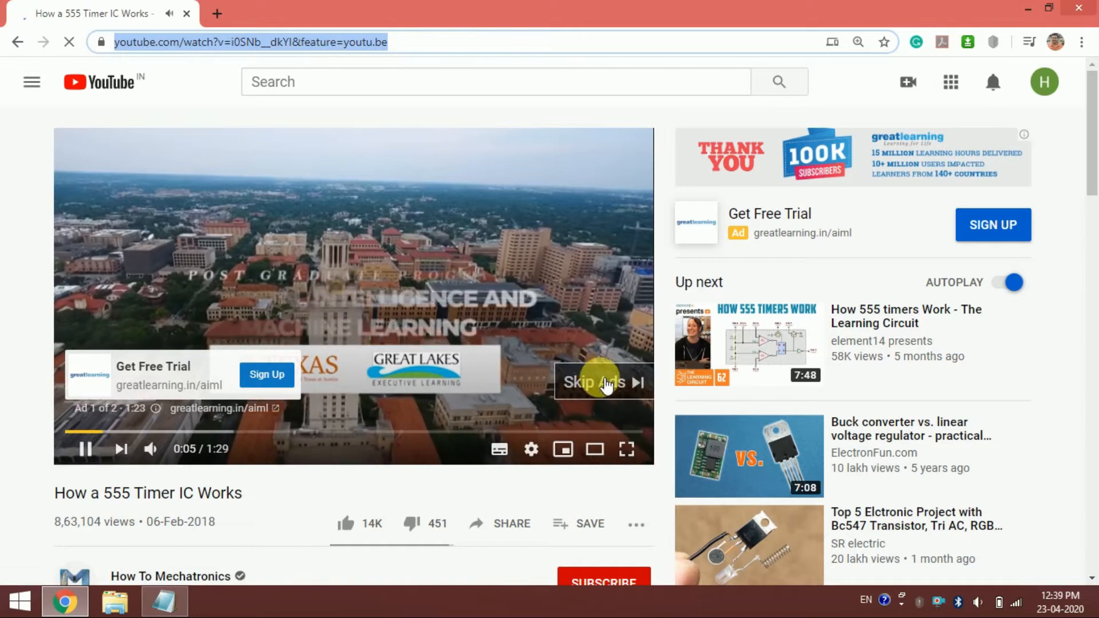
left_click(596, 378)
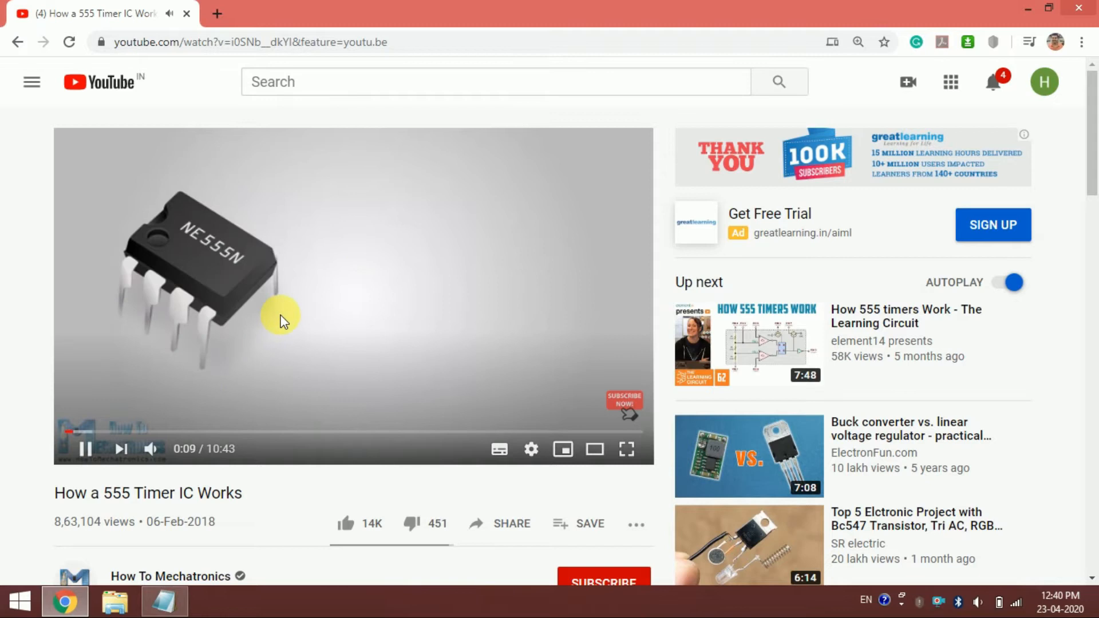
- Switch back to the Notepad notes and review the astable and monostable multivibrator component values and timing formulas
left_click(169, 604)
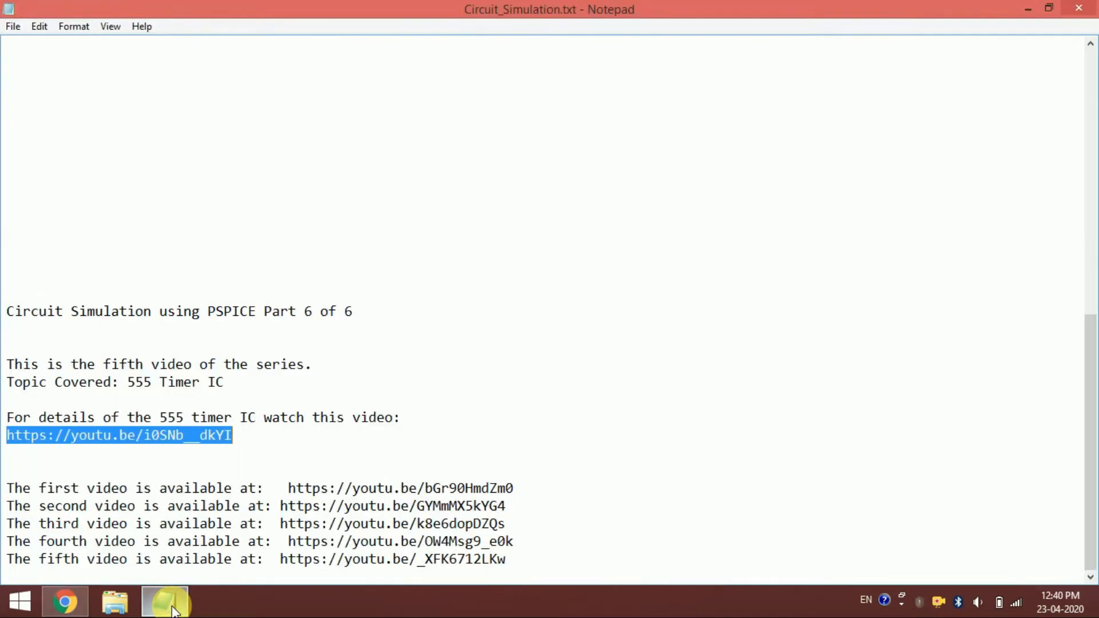
scroll(378, 223, "up", 8)
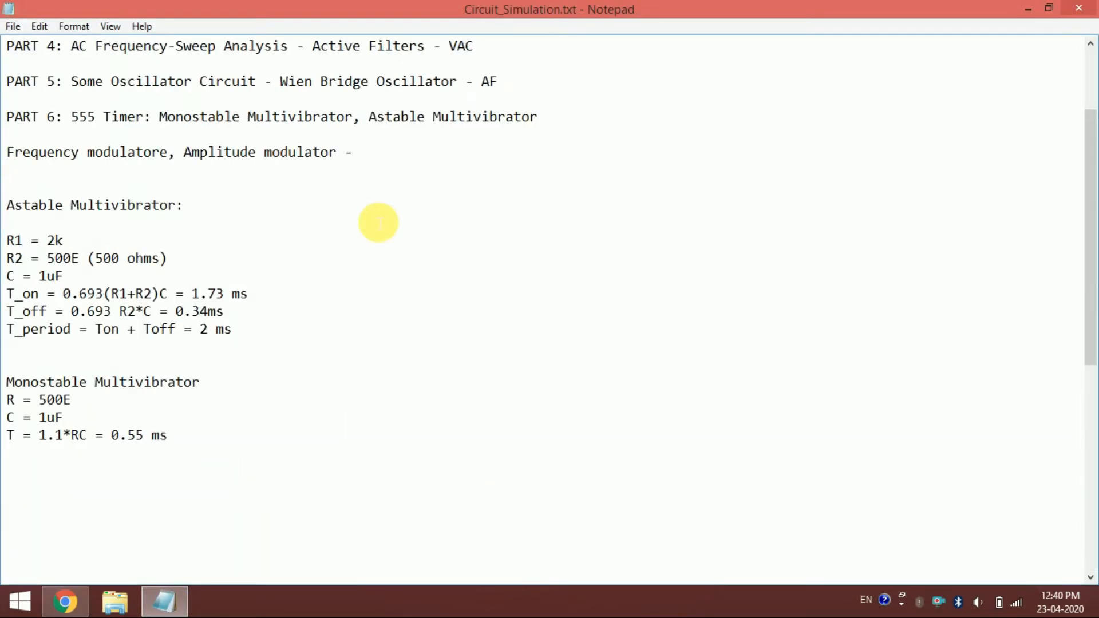
left_click_drag(7, 206, 115, 437)
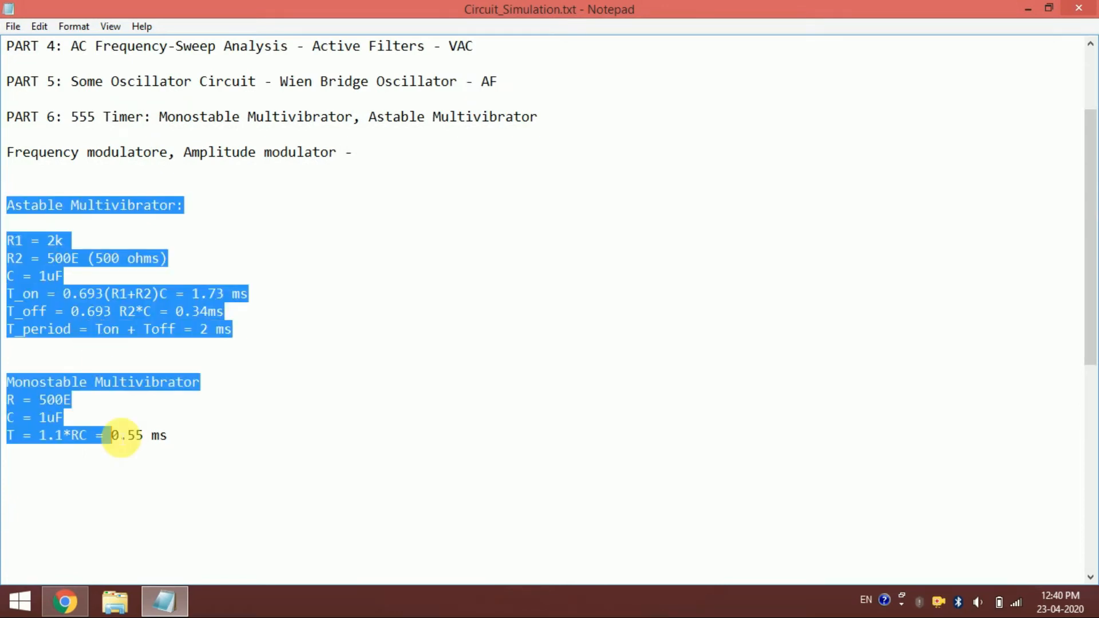
left_click(200, 418)
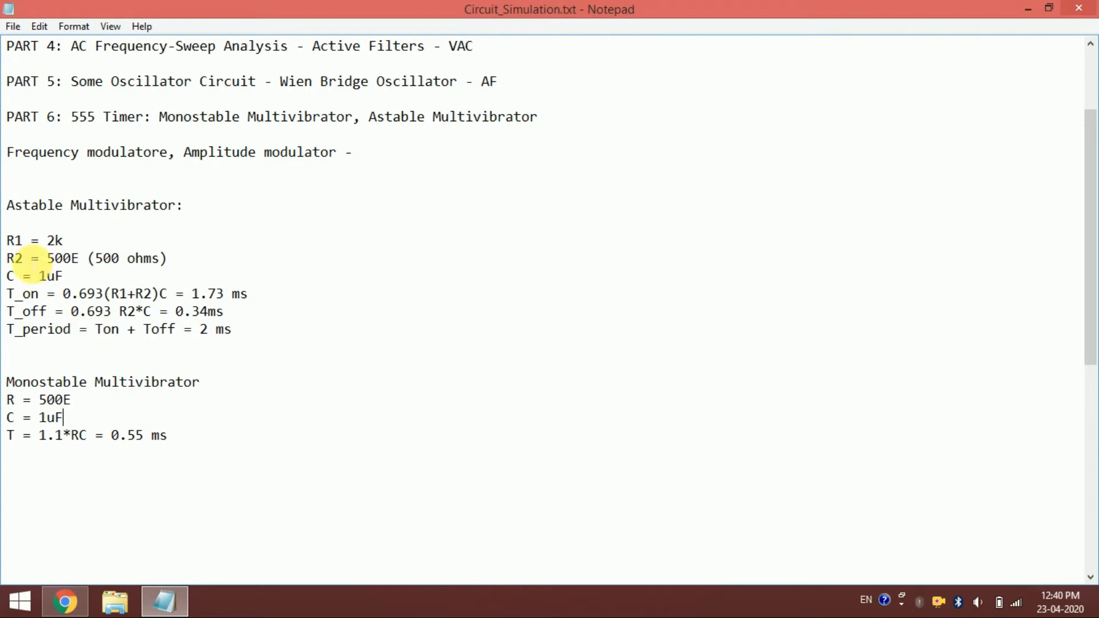
scroll(17, 229, "up", 3)
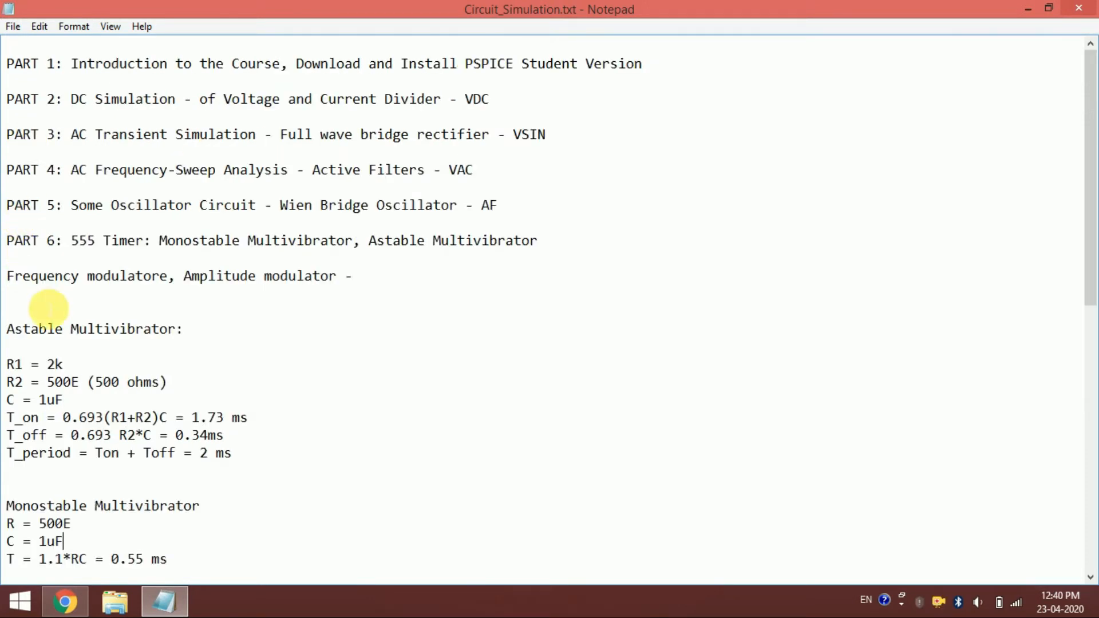
scroll(49, 309, "down", 3)
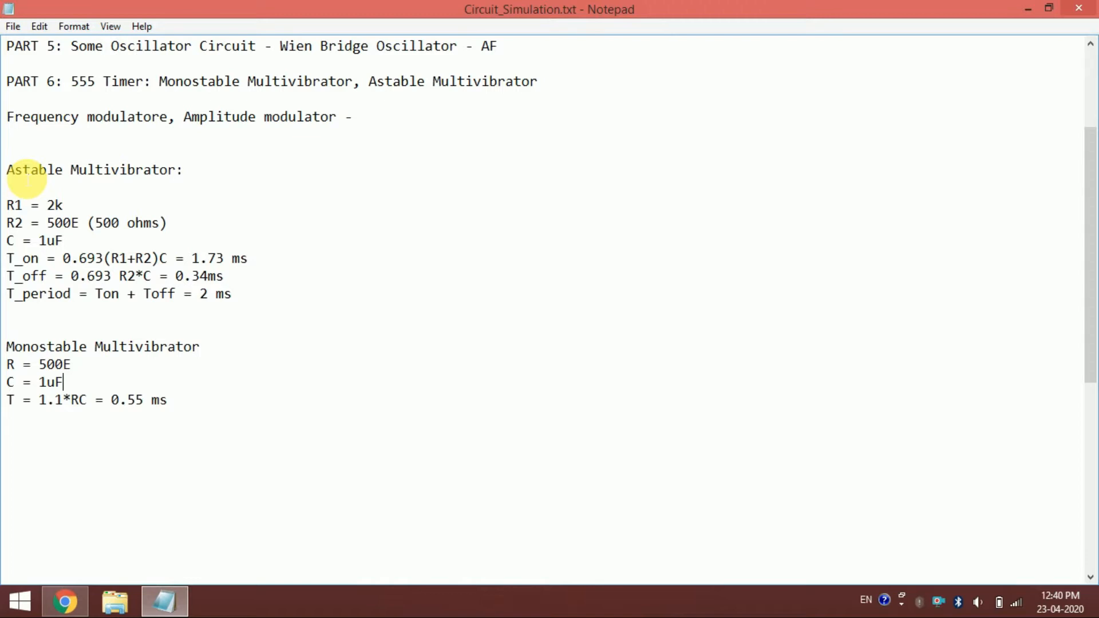
left_click_drag(7, 170, 190, 336)
left_click(189, 336)
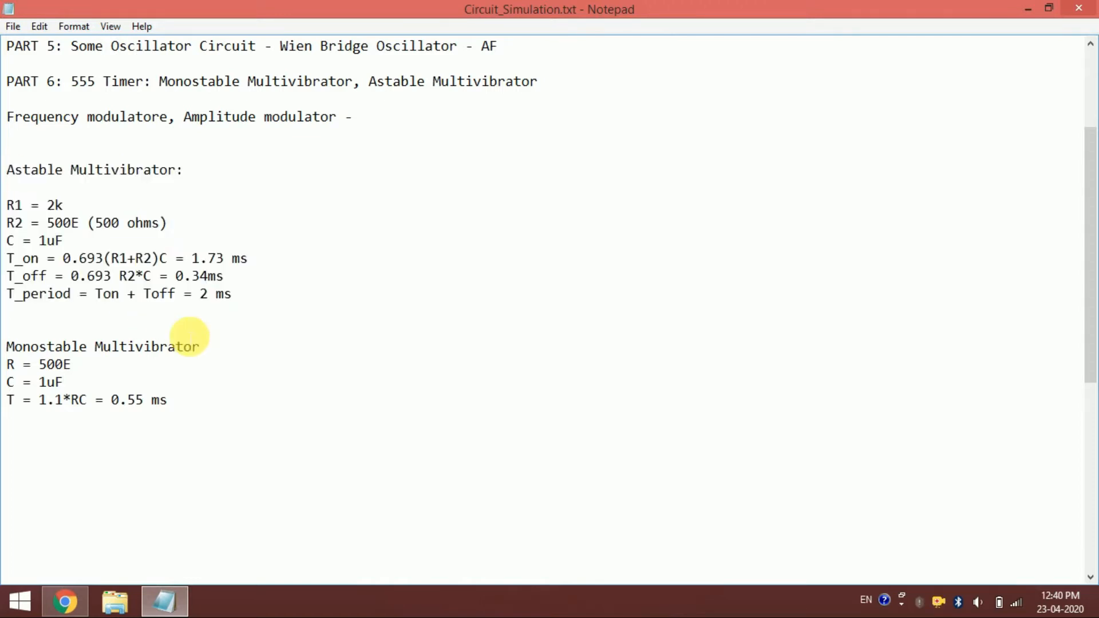
left_click_drag(11, 347, 227, 467)
left_click(227, 466)
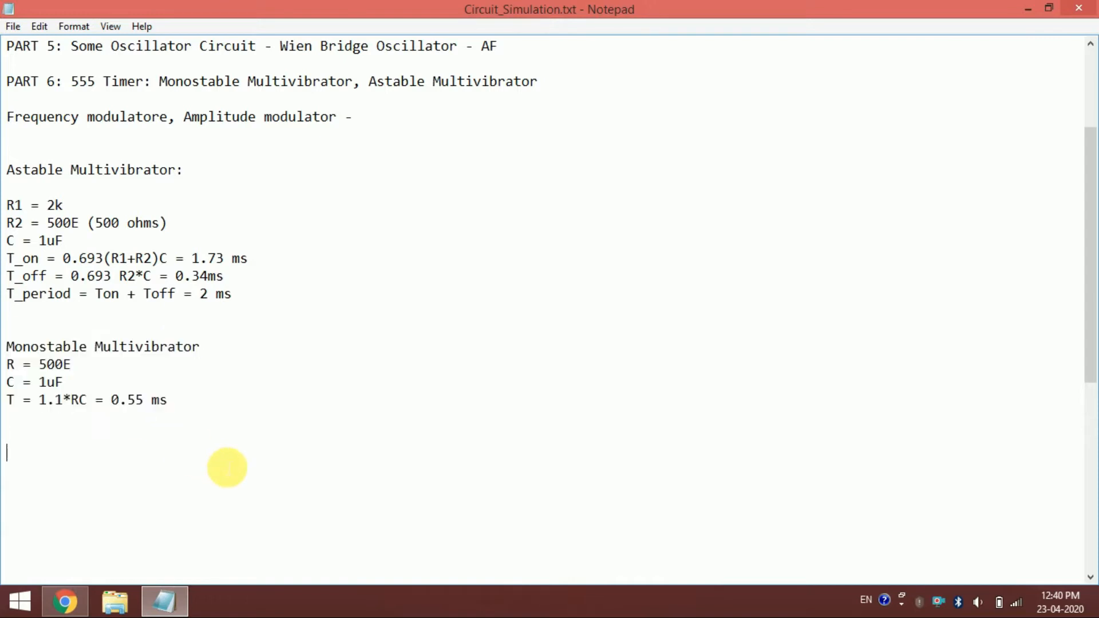
left_click_drag(6, 169, 169, 318)
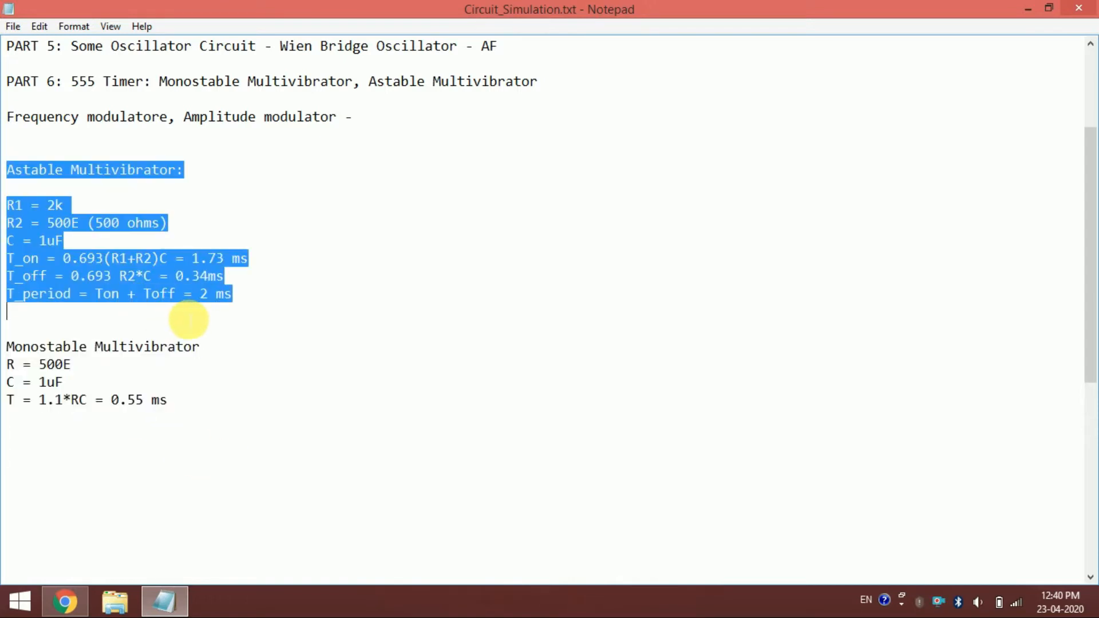
left_click(189, 315)
- Search for and launch PSpice Schematics, bringing its blank schematic page in front of the Design Manager
left_click(8, 607)
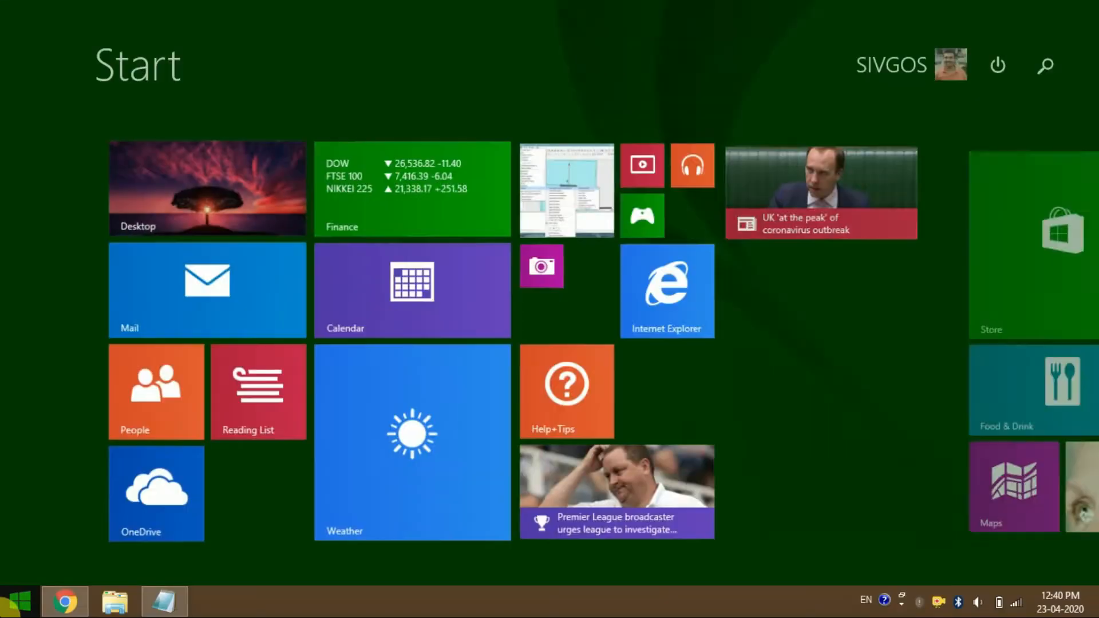
type("schematics")
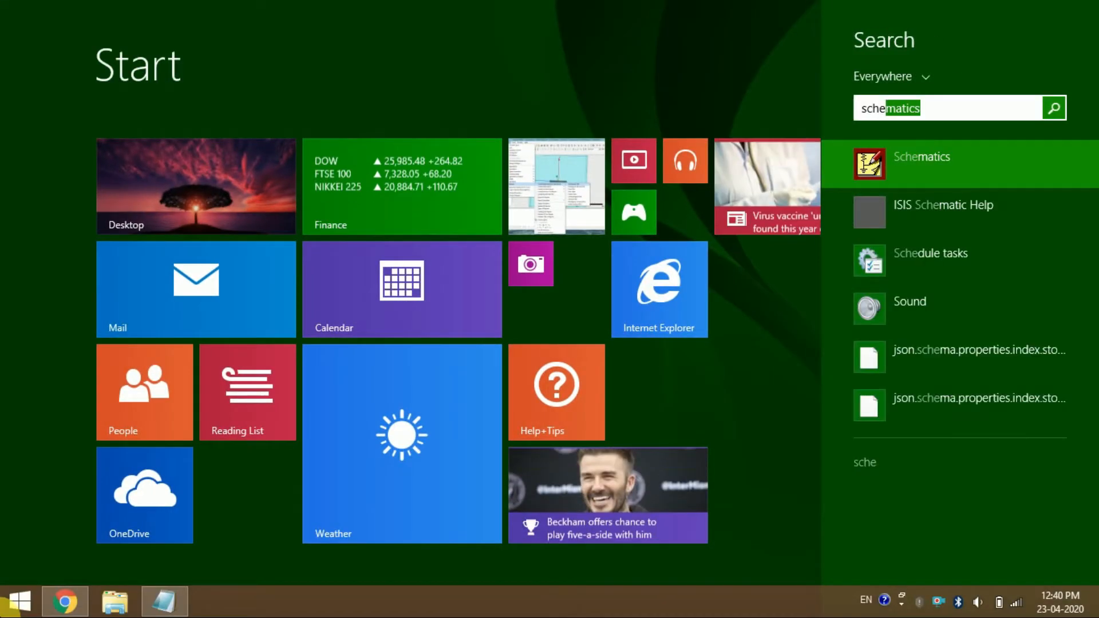
key("Return")
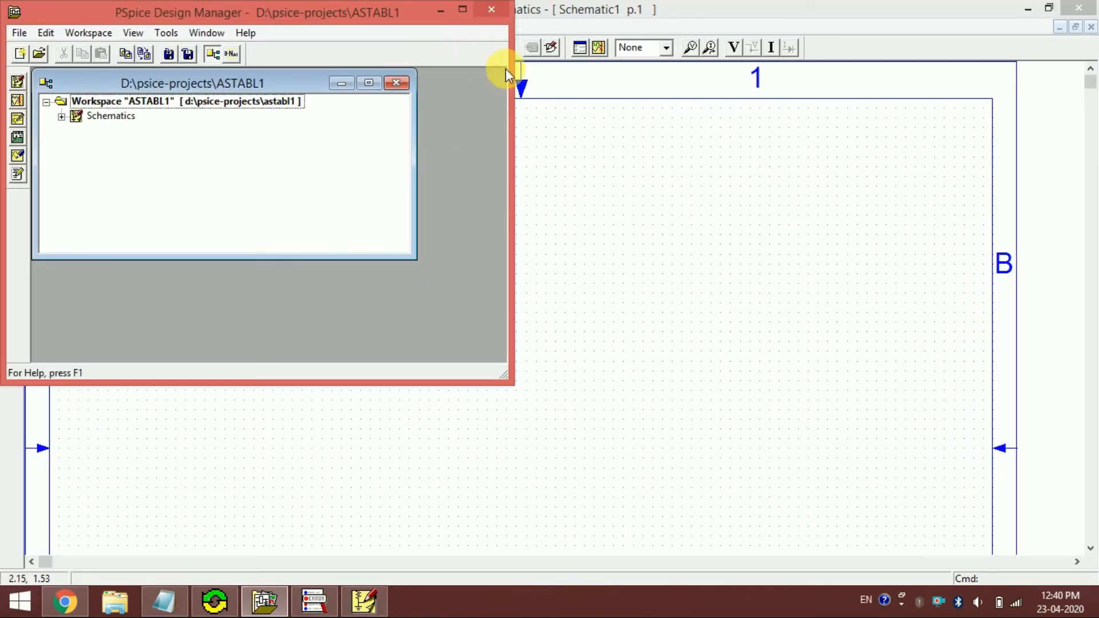
left_click(559, 176)
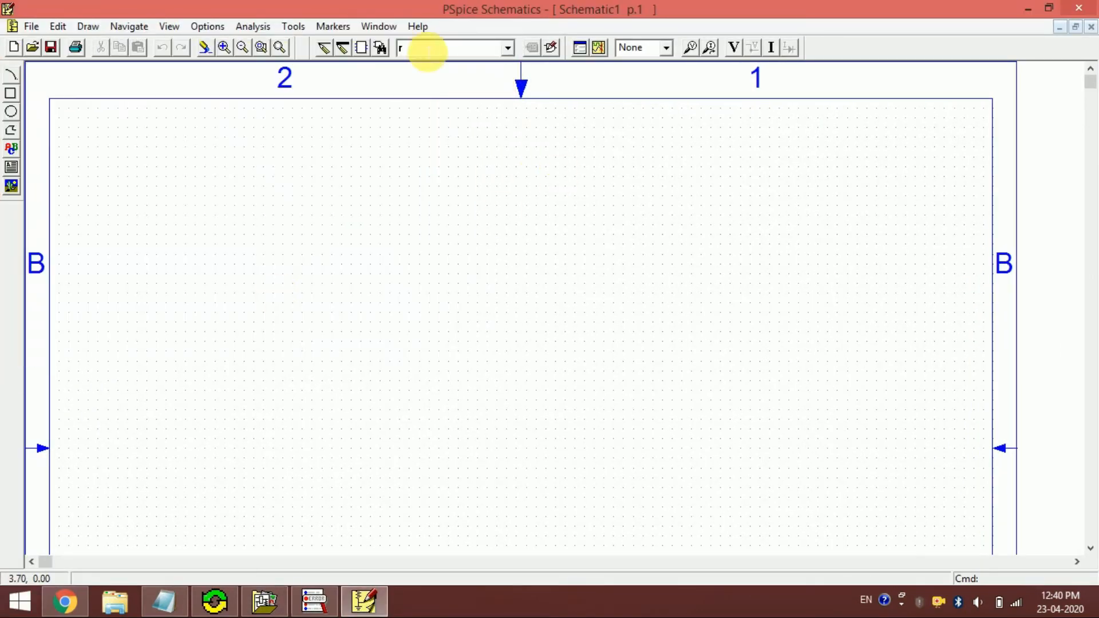
- Find the 555D timer with a part description search for 555 and place one on the blank schematic
left_click(380, 52)
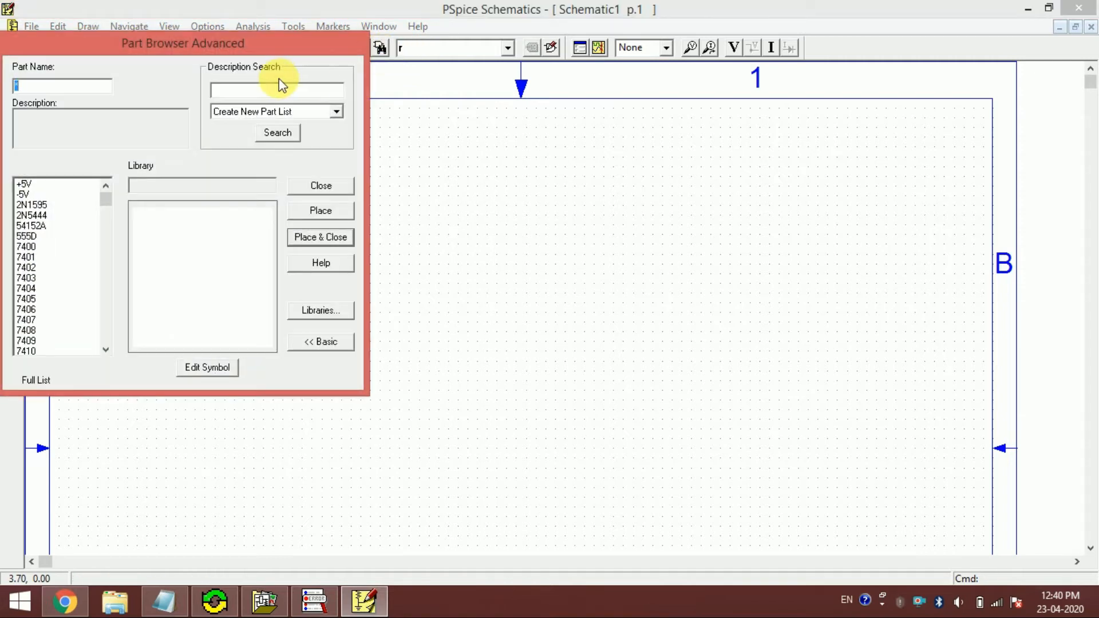
left_click(264, 91)
type("5")
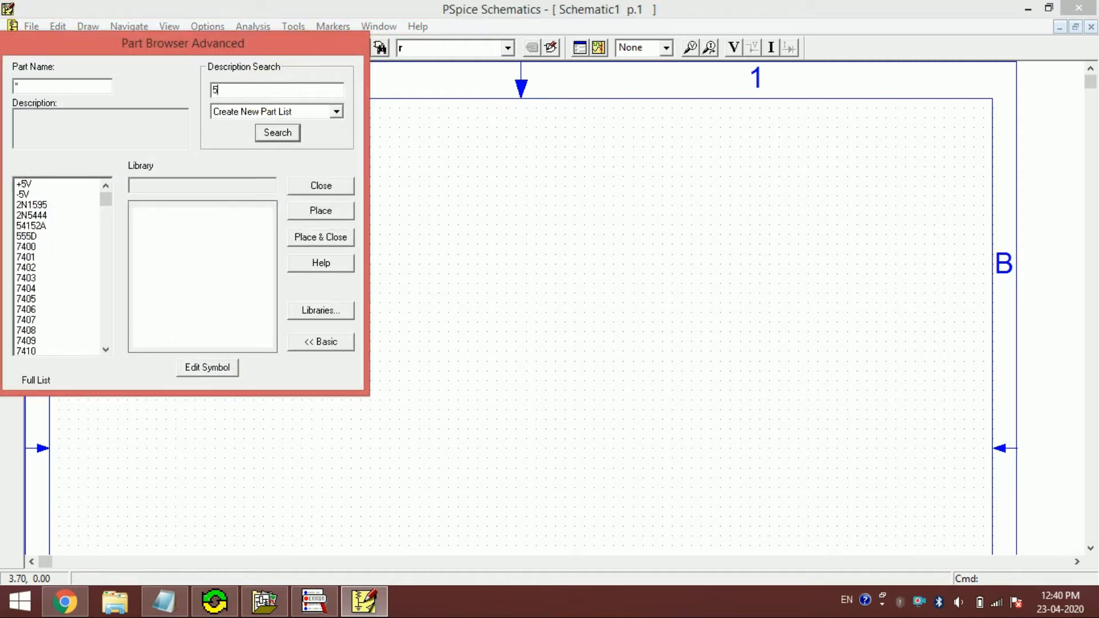
left_click(265, 132)
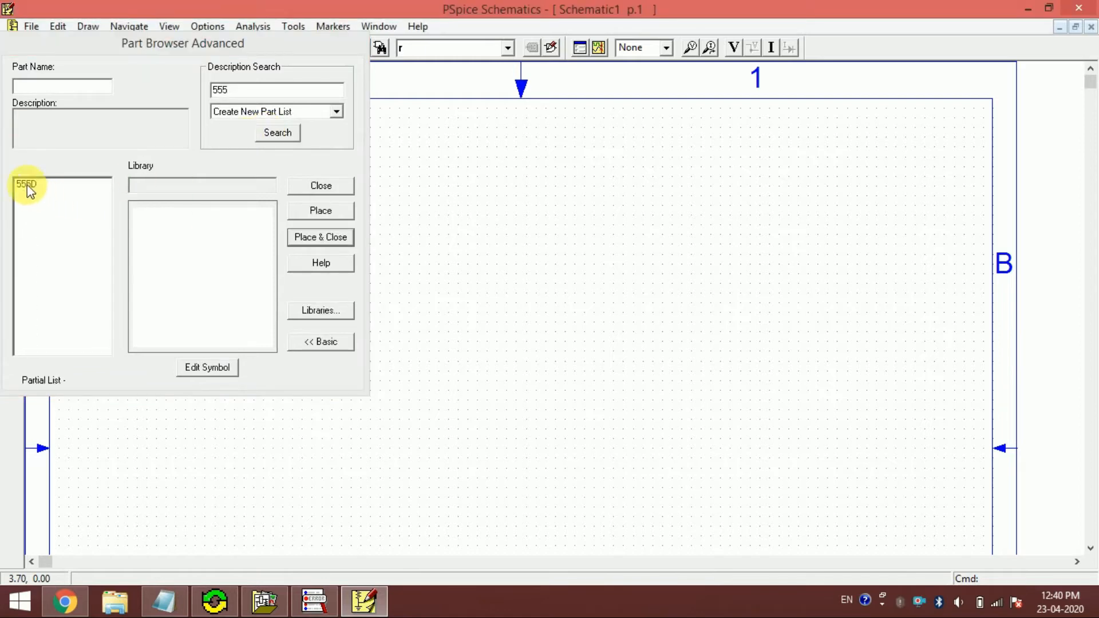
left_click(26, 184)
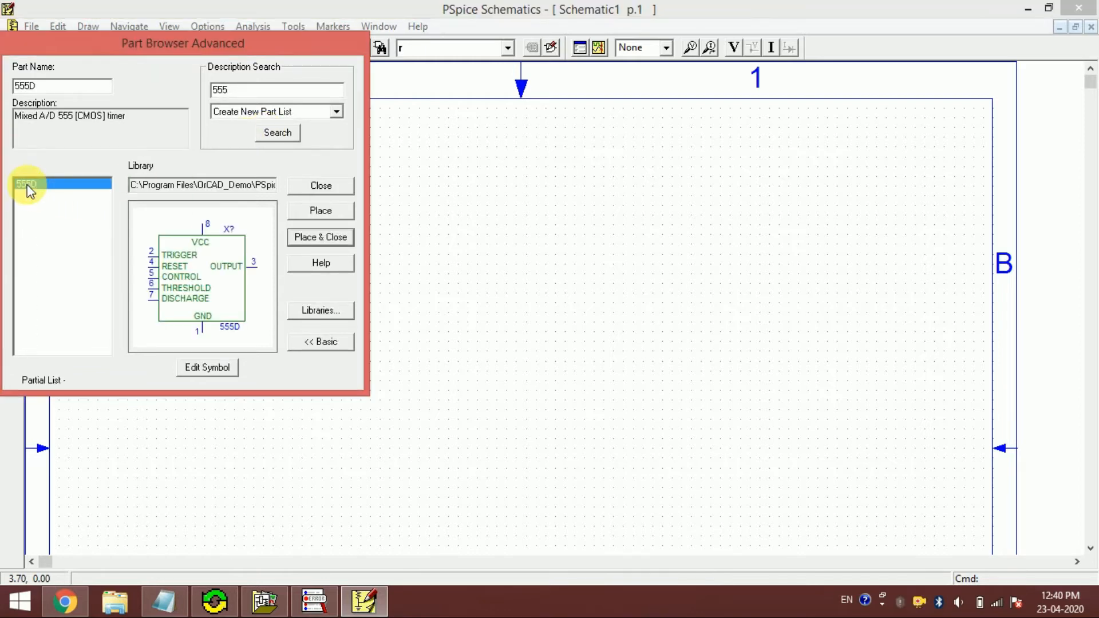
left_click(323, 238)
left_click(356, 248)
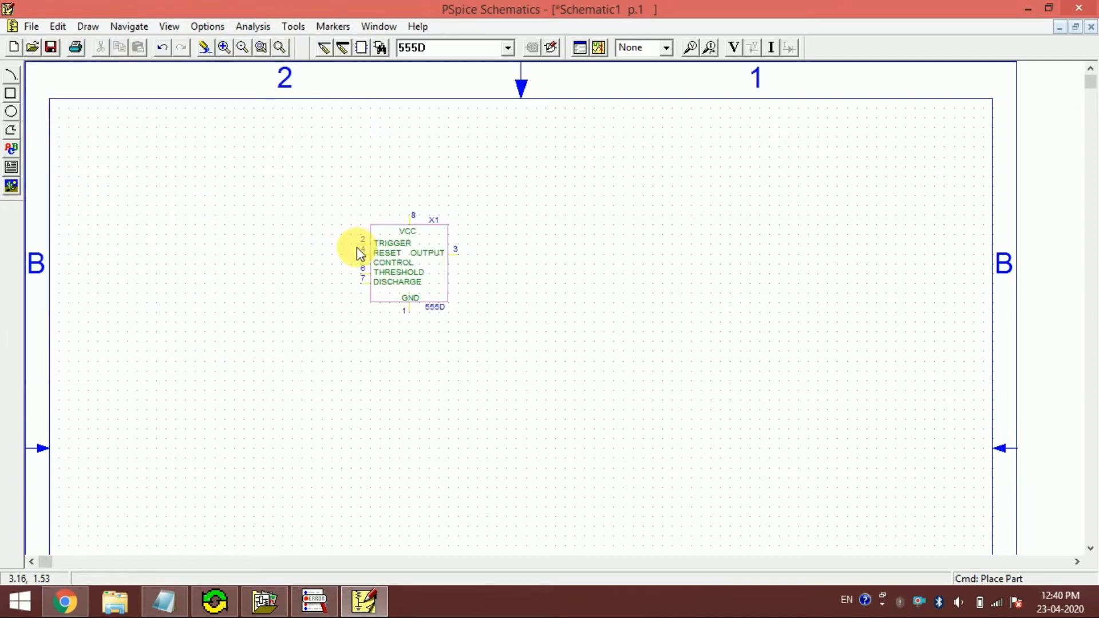
right_click(564, 228)
left_click(267, 50)
left_click_drag(281, 172, 552, 409)
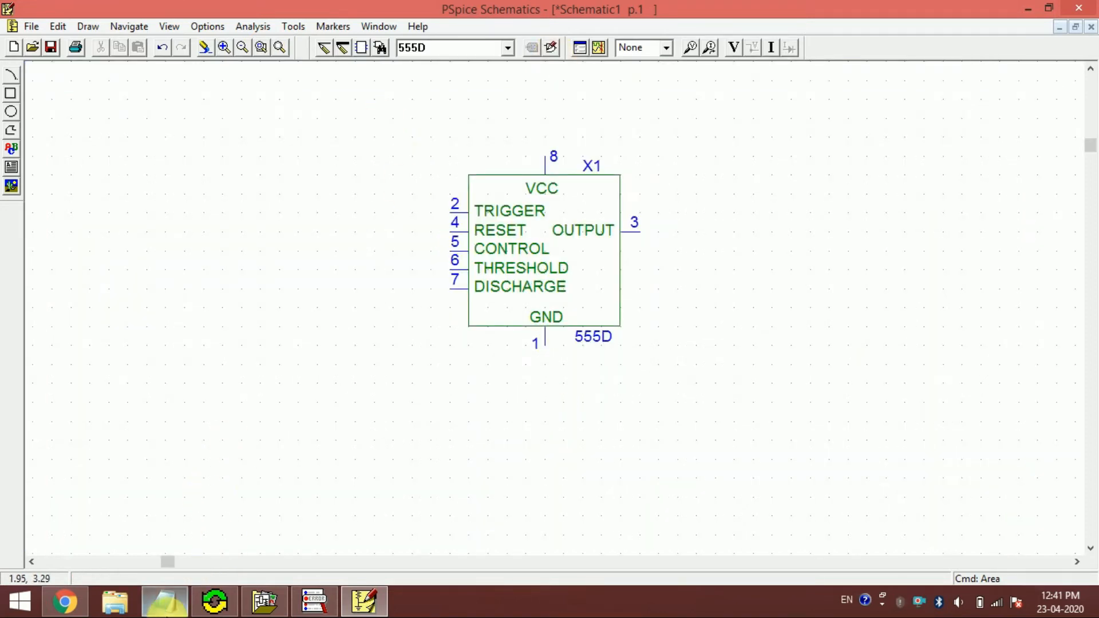
- Check the Monostable Multivibrator values in the Notepad notes and return to the PSpice schematic
left_click(164, 601)
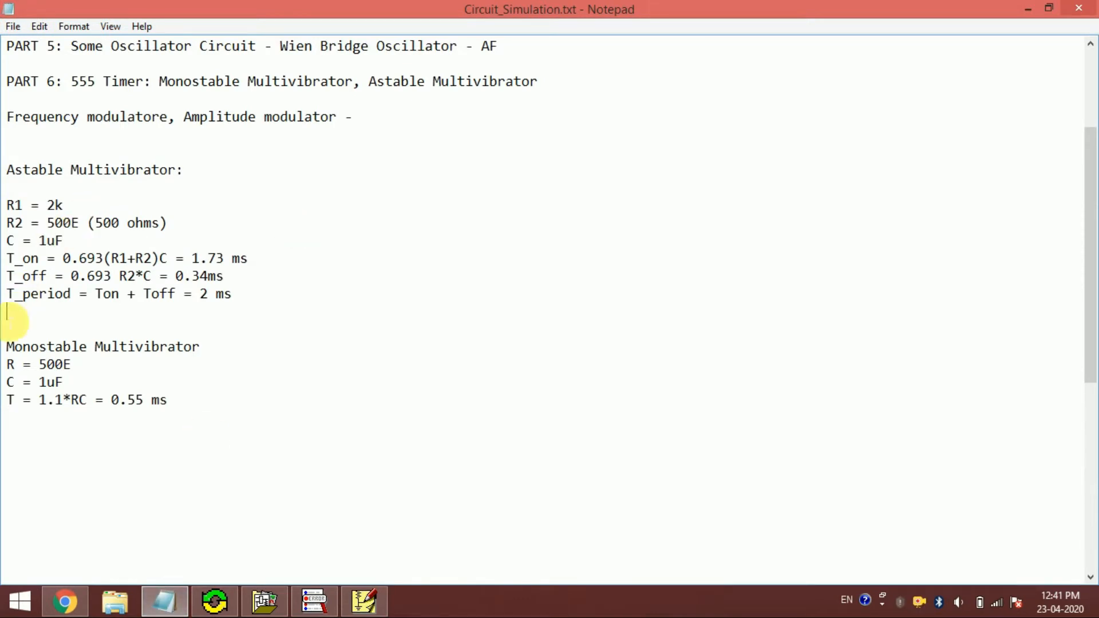
left_click(8, 347)
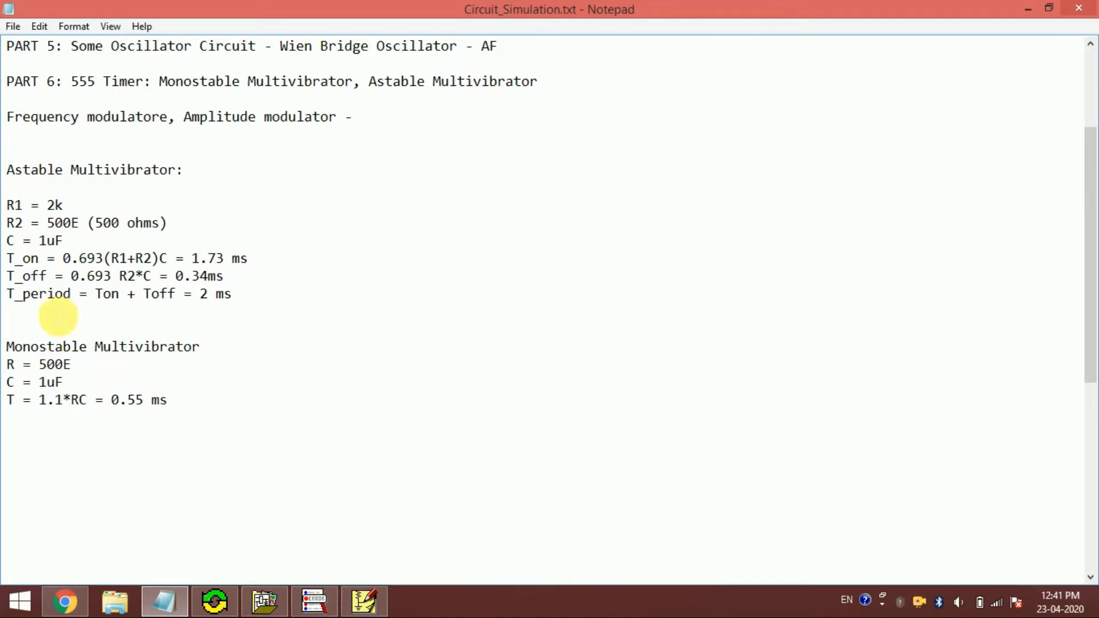
left_click_drag(9, 347, 208, 422)
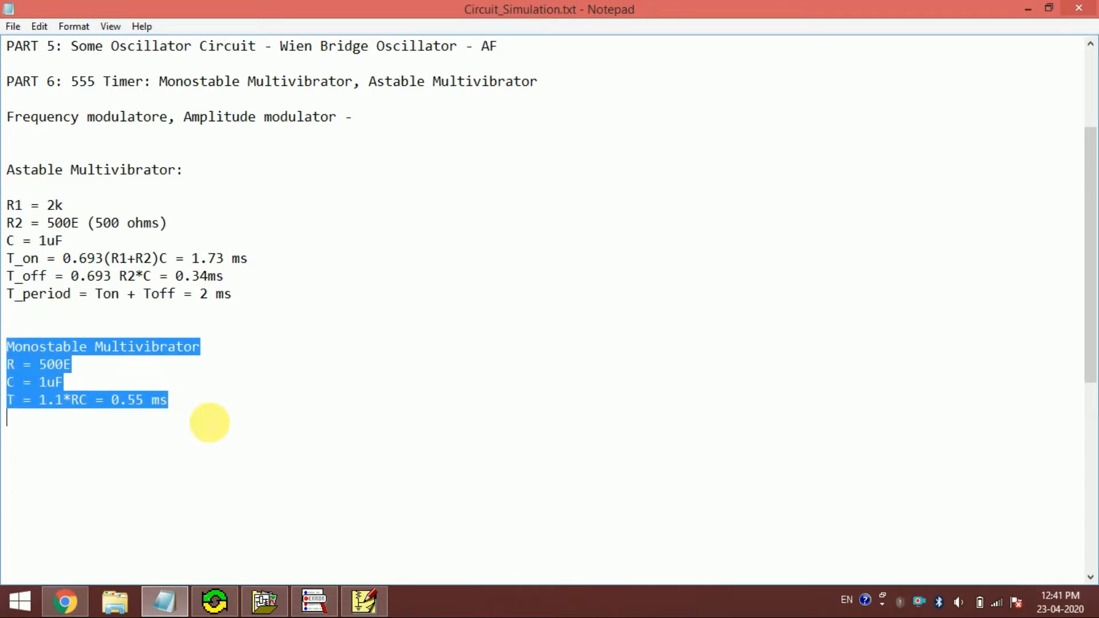
left_click(365, 607)
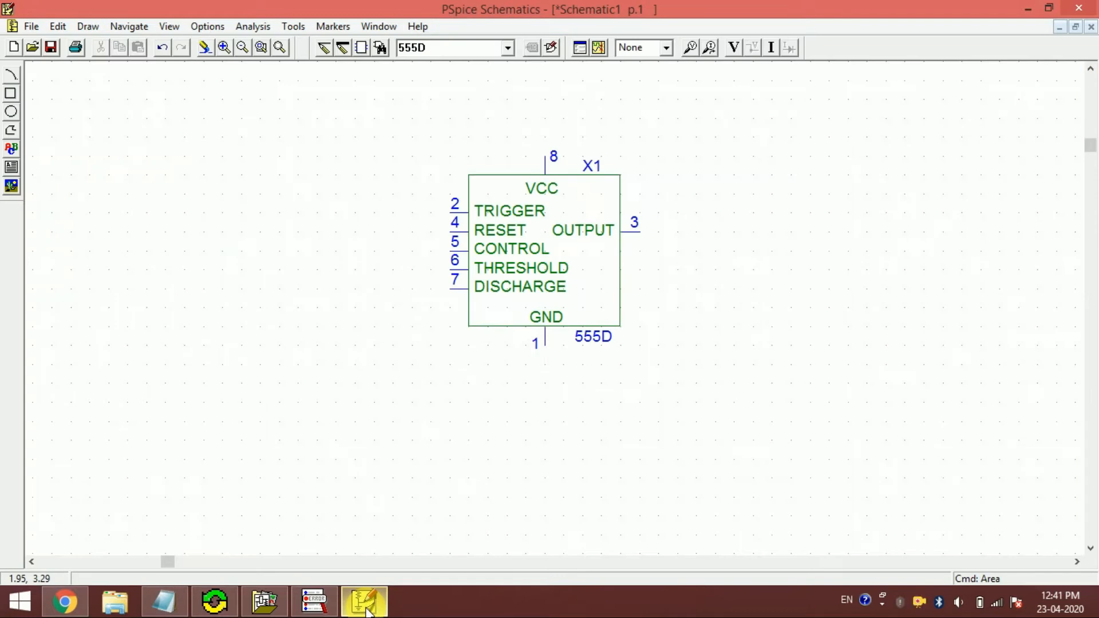
- Review the Astable and Monostable Multivibrator component values and timing formulas in the Notepad notes, and return to PSpice Schematics
left_click(365, 607)
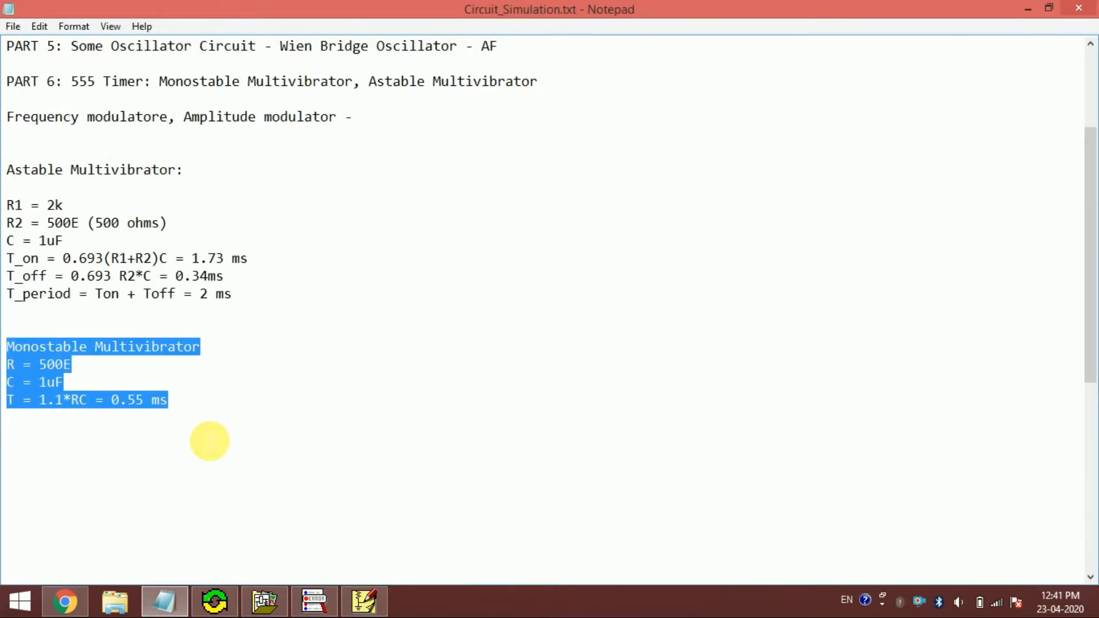
left_click(209, 441)
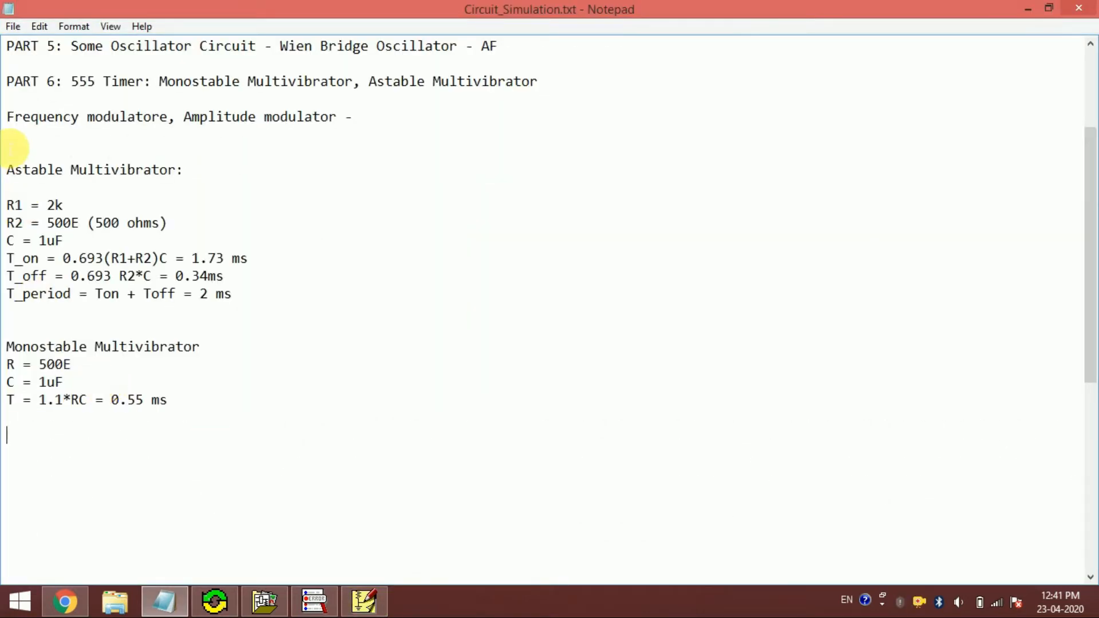
left_click(10, 169)
left_click_drag(11, 169, 258, 294)
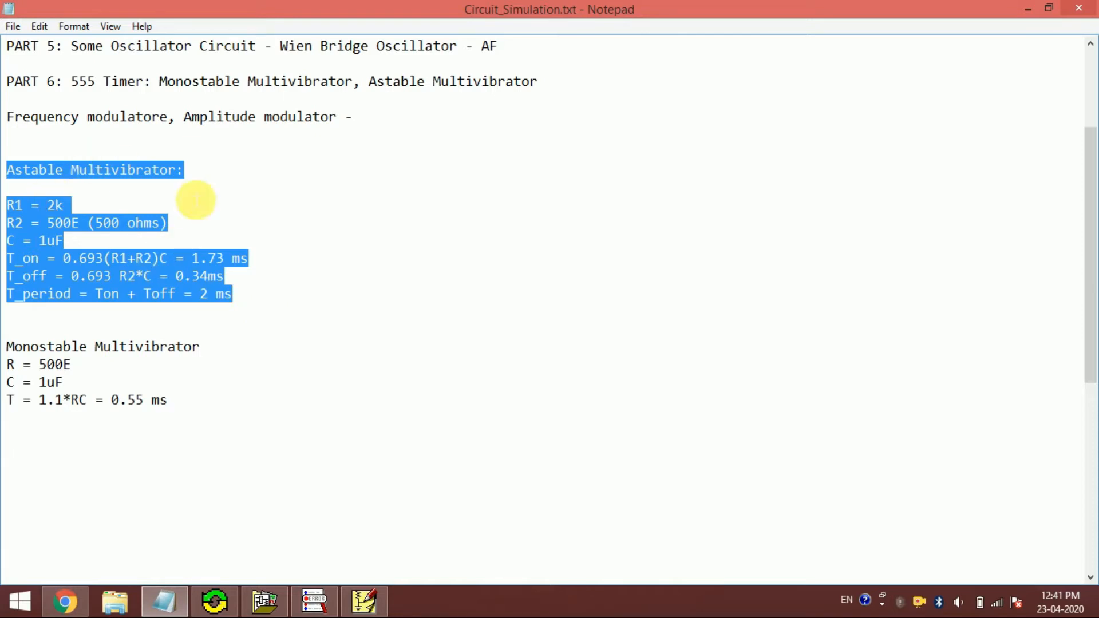
left_click(147, 170)
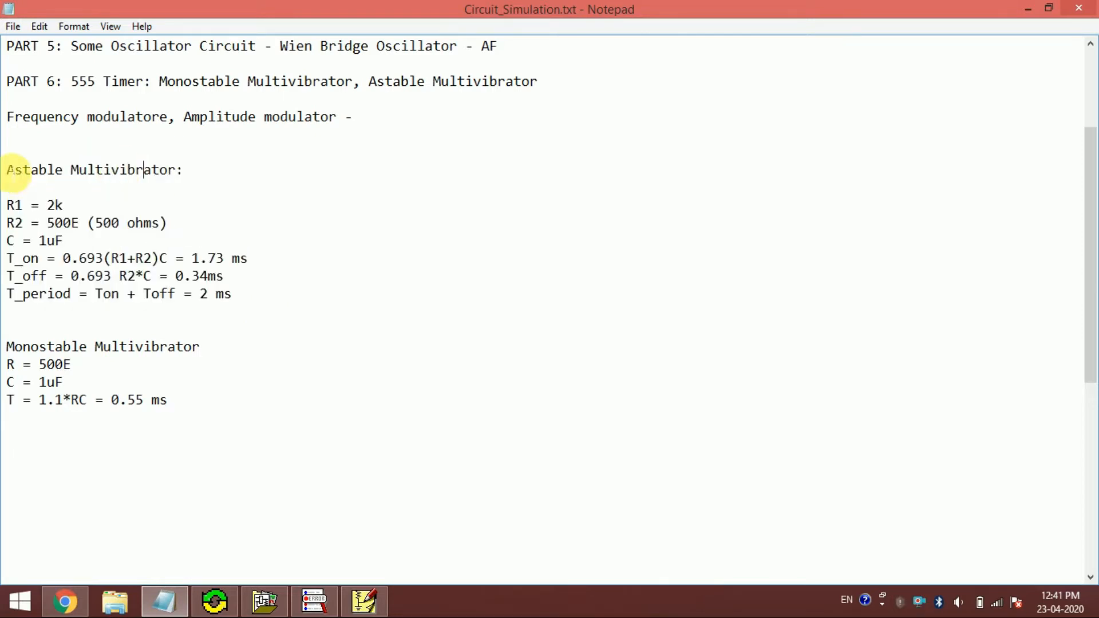
left_click_drag(8, 207, 266, 310)
left_click(48, 351)
left_click_drag(8, 350, 192, 412)
left_click(192, 413)
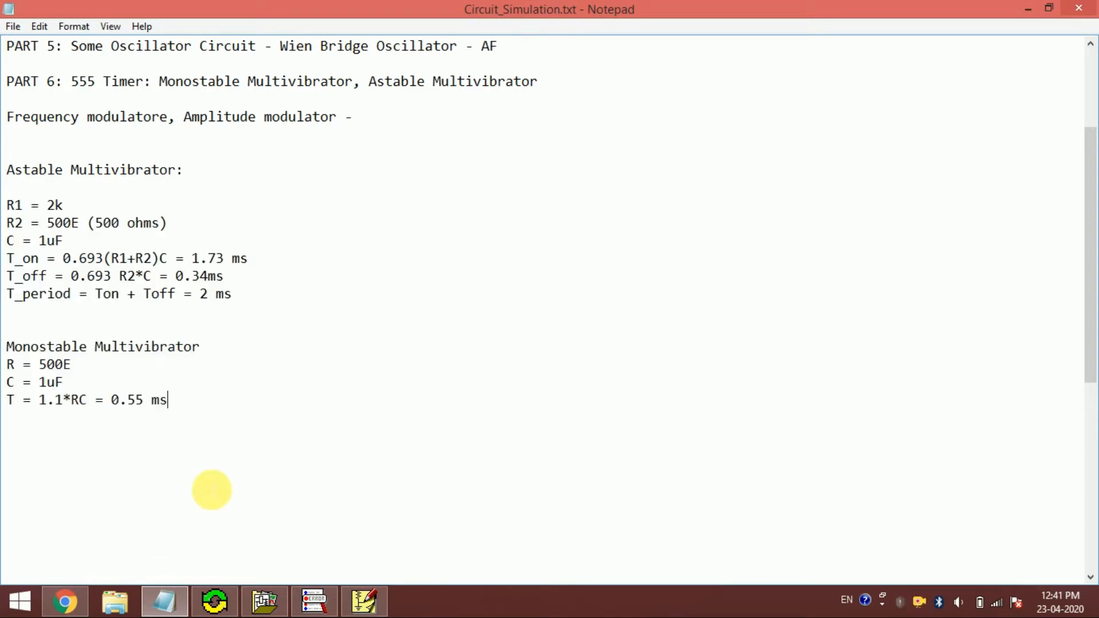
left_click(355, 601)
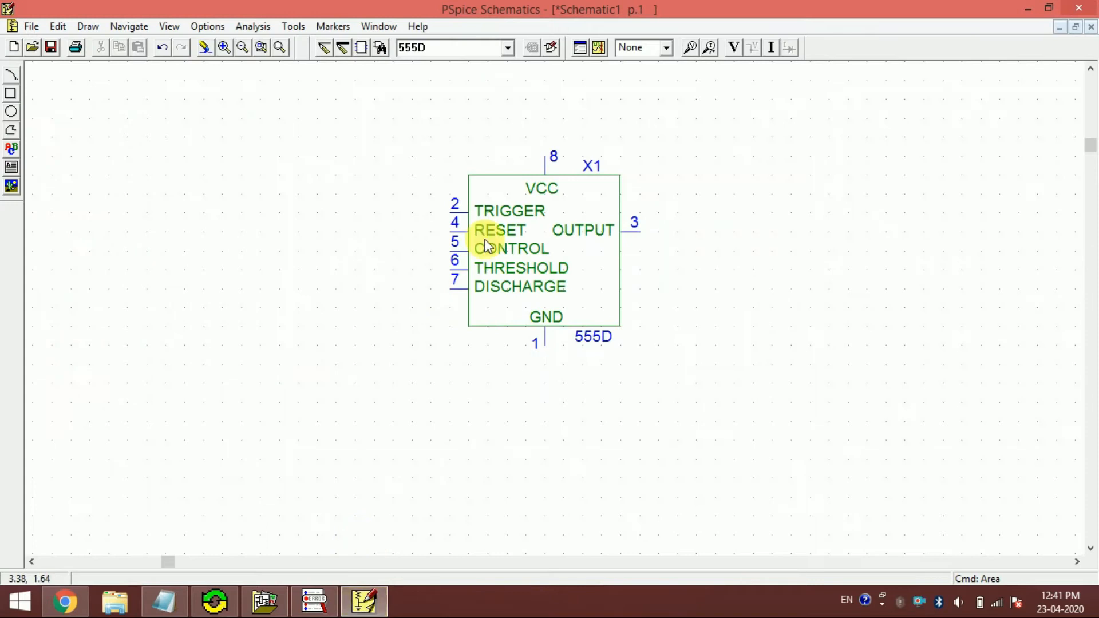
- Place one VDC source on the schematic, above and to the right of the 555D timer
left_click_drag(530, 223, 522, 245)
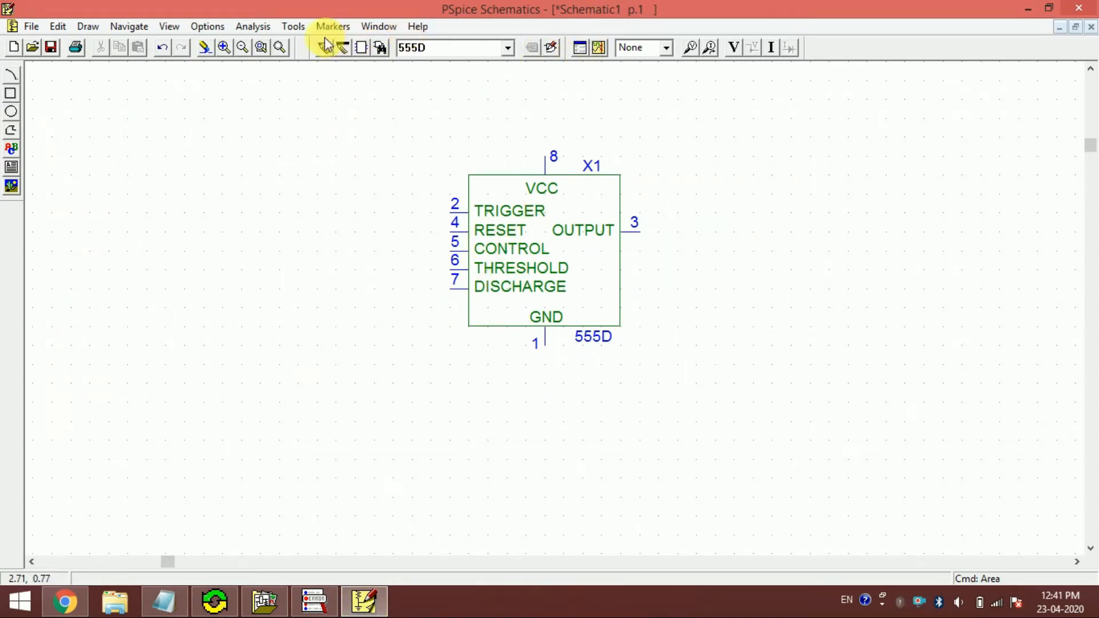
left_click(261, 49)
left_click_drag(361, 100, 673, 348)
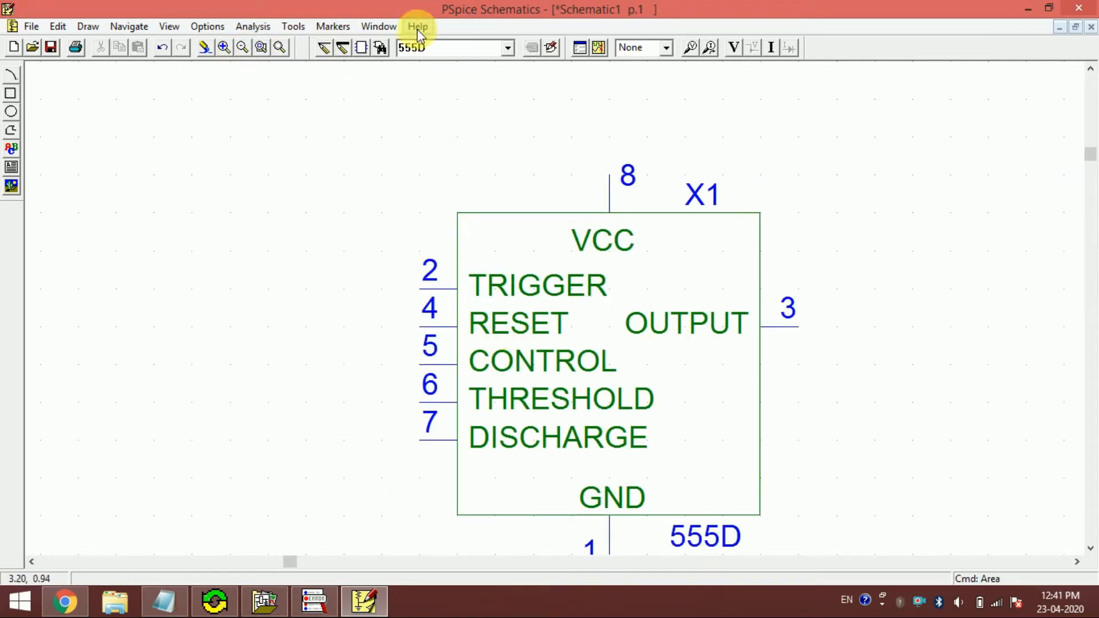
left_click(242, 50)
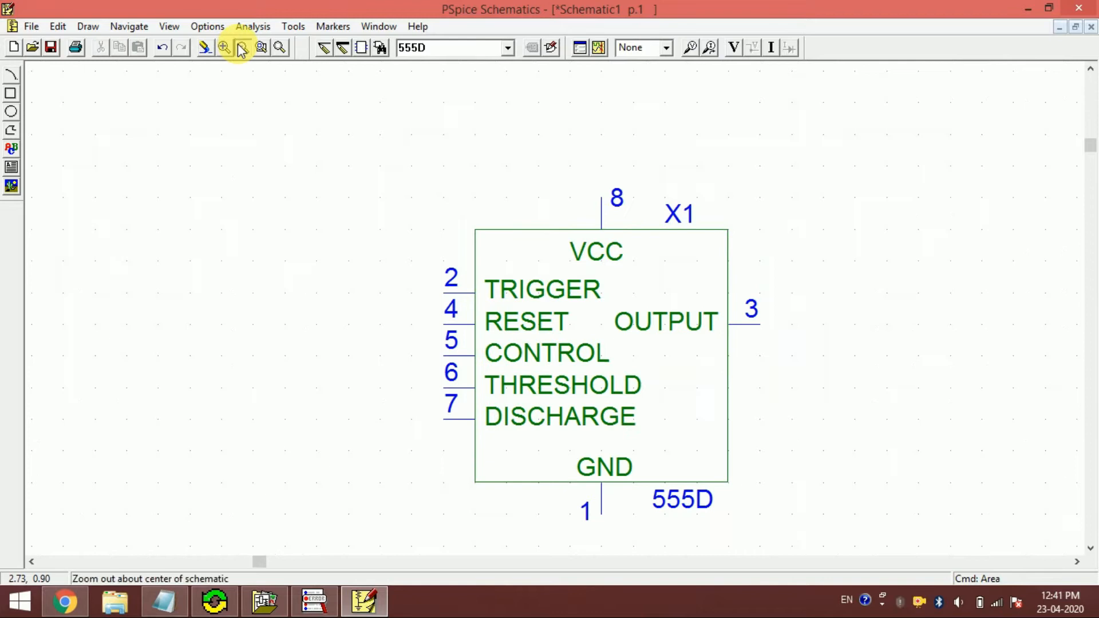
left_click(242, 50)
left_click_drag(598, 310, 488, 292)
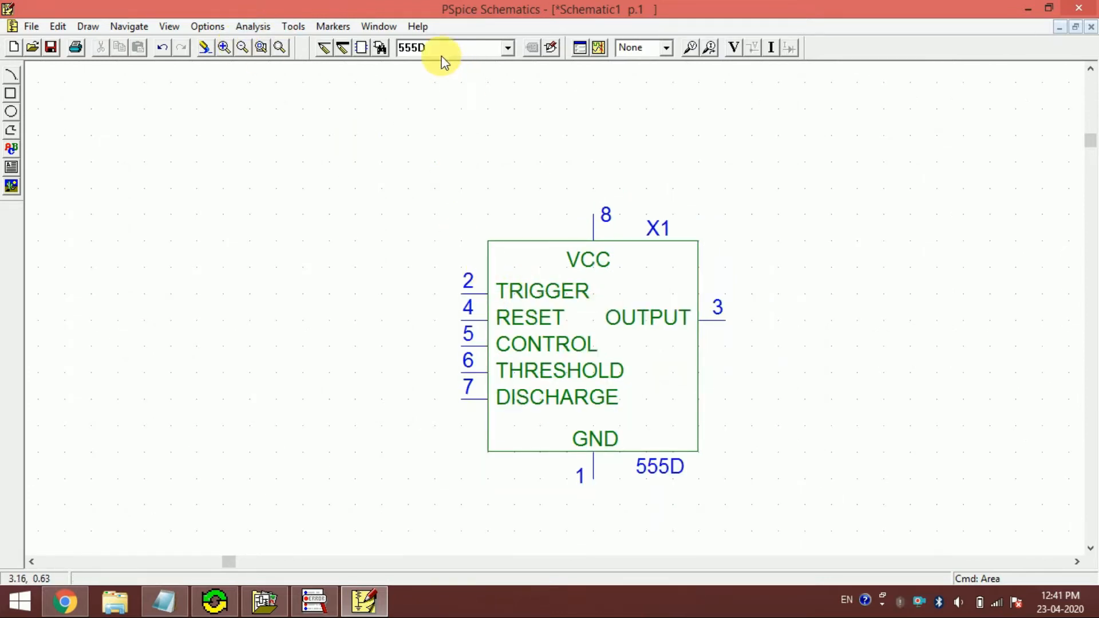
left_click(456, 55)
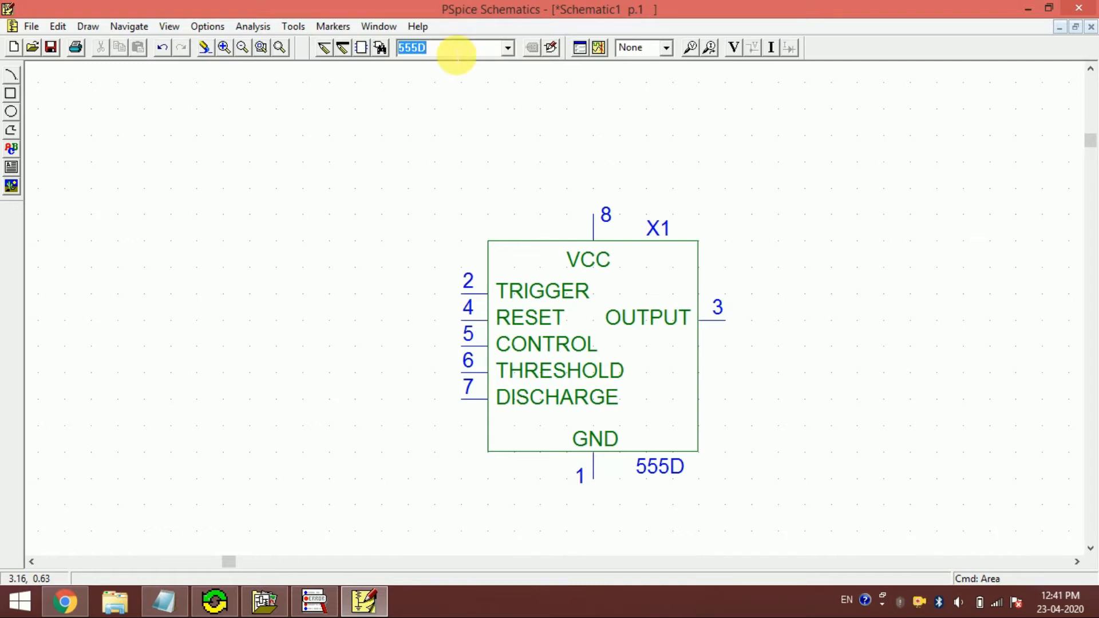
type("V")
key("Return")
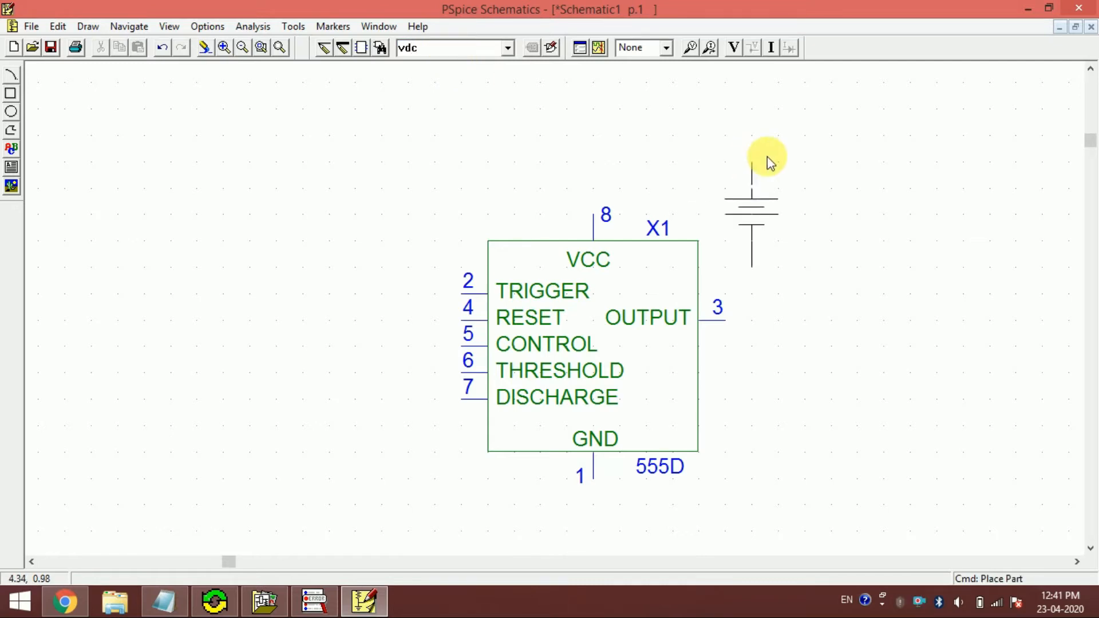
left_click(810, 189)
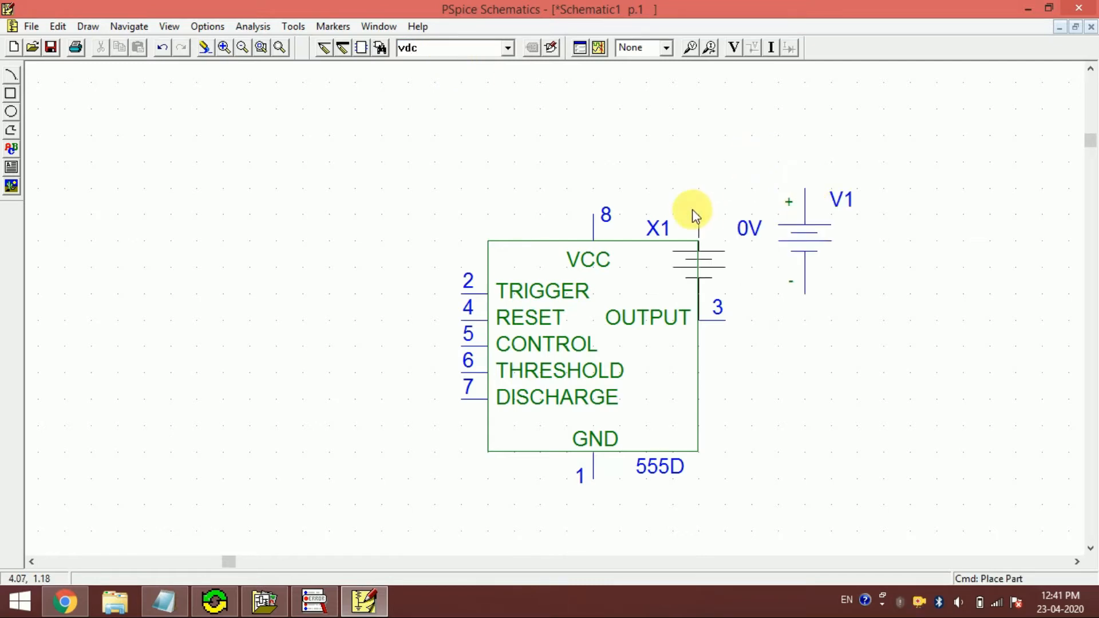
right_click(692, 208)
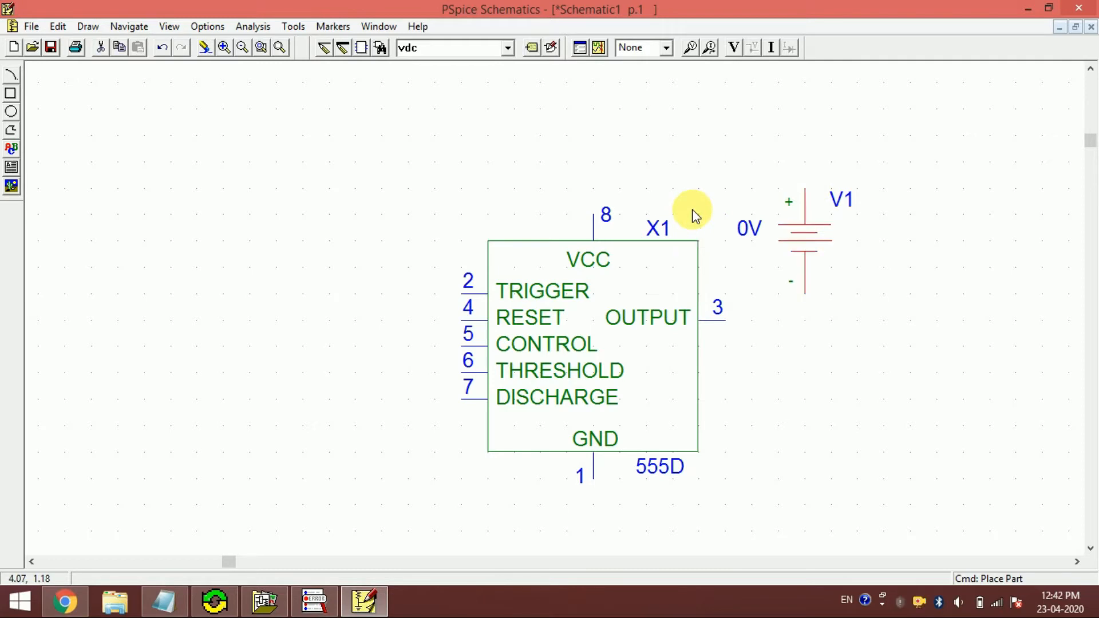
- Set the DC value of voltage source V1 to 10V
double_click(755, 230)
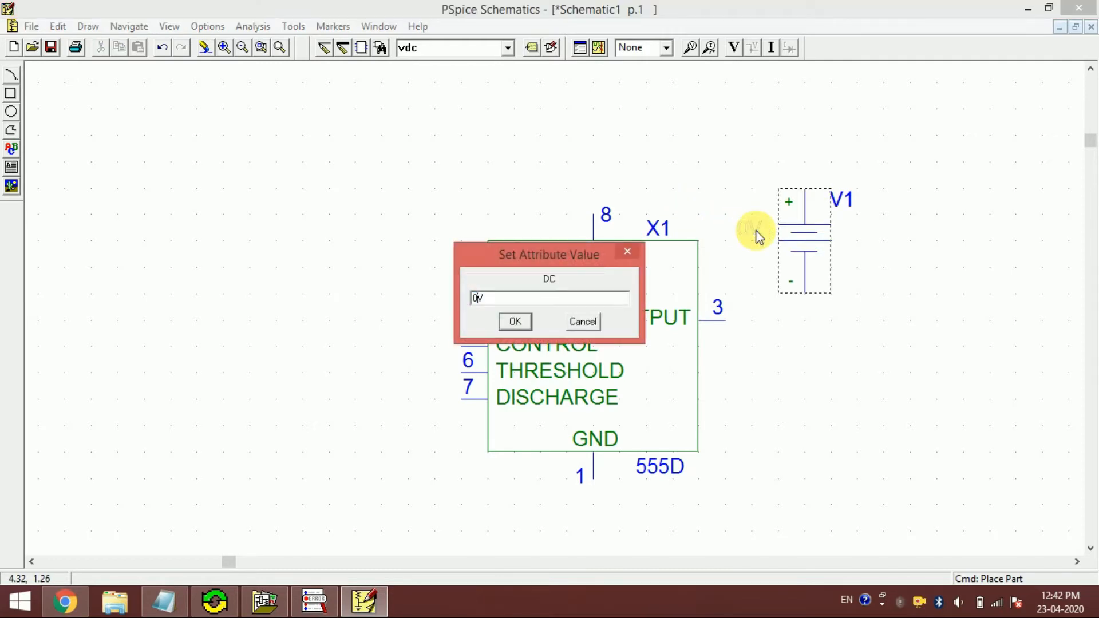
type("0")
key("Return")
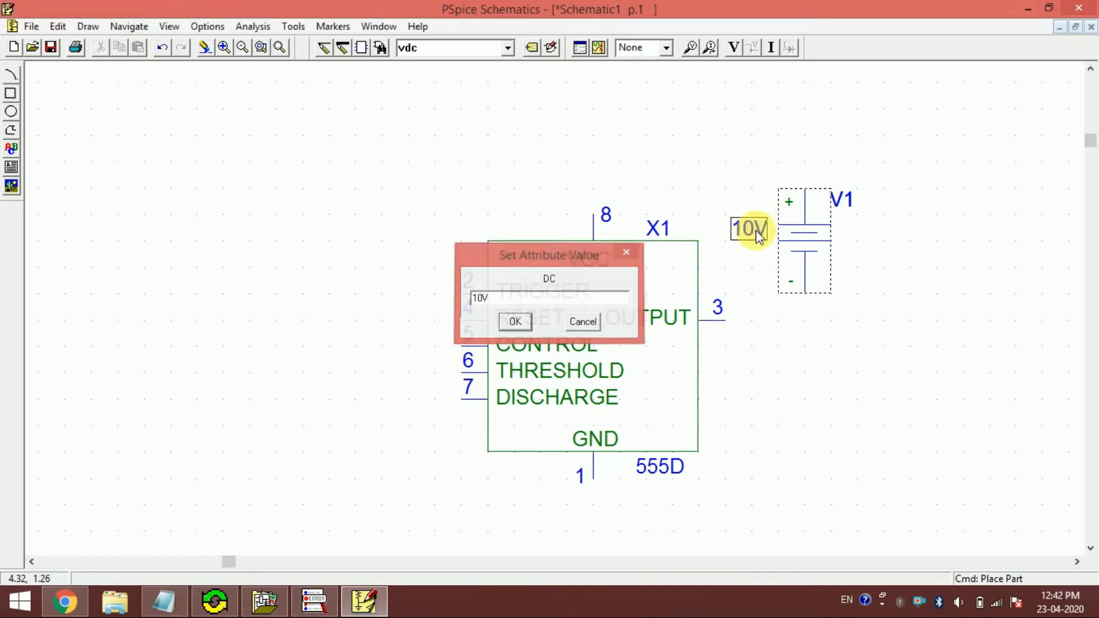
left_click(728, 181)
- Wire the positive terminal of V1 to the 555D timer's VCC pin 8
key("ctrl+w")
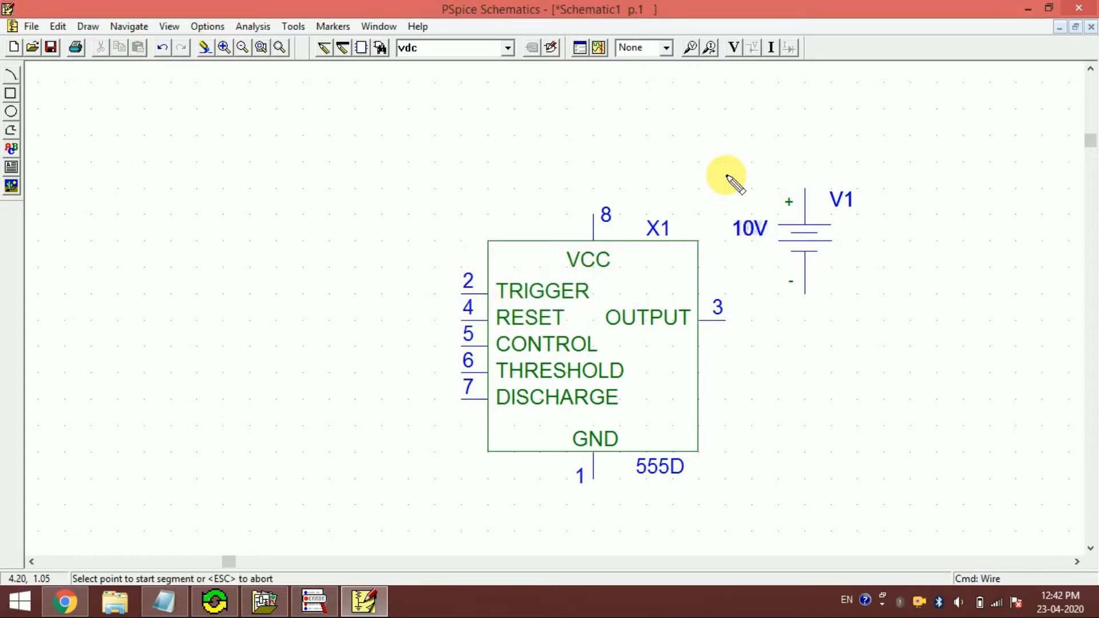
left_click(806, 189)
left_click(593, 210)
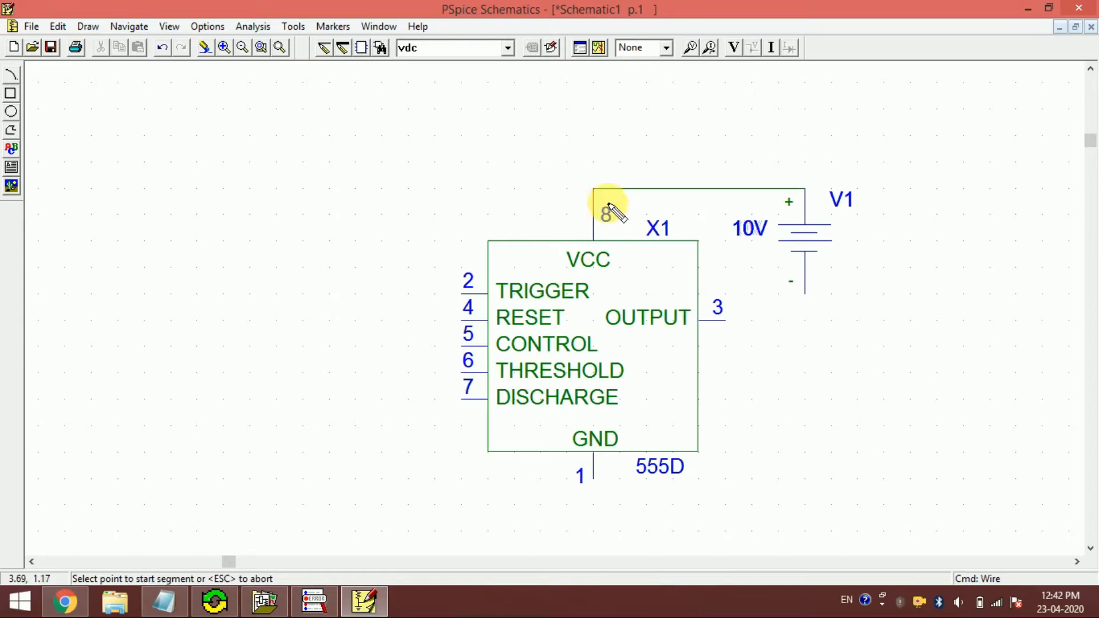
- Place an EGND ground symbol on the negative terminal of V1
left_click(455, 54)
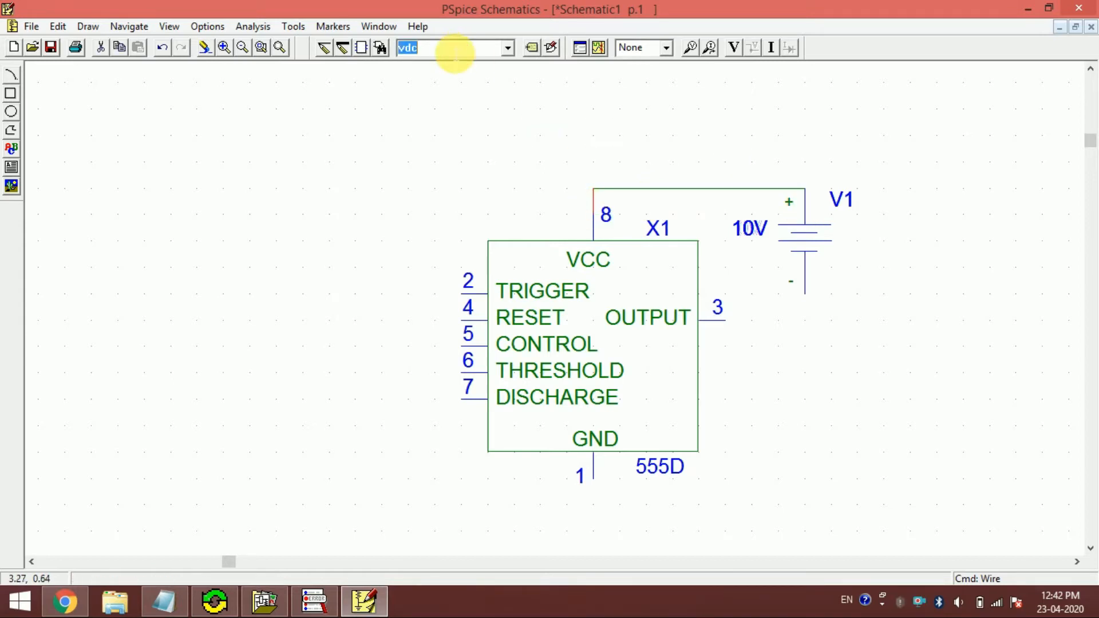
type("egnd")
key("Return")
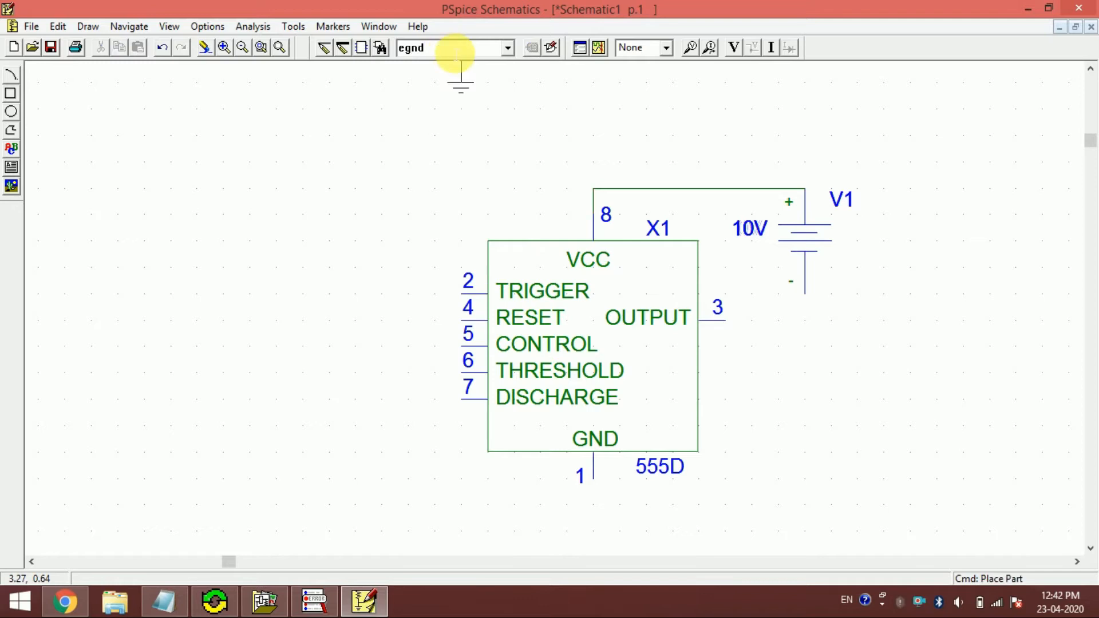
left_click(799, 297)
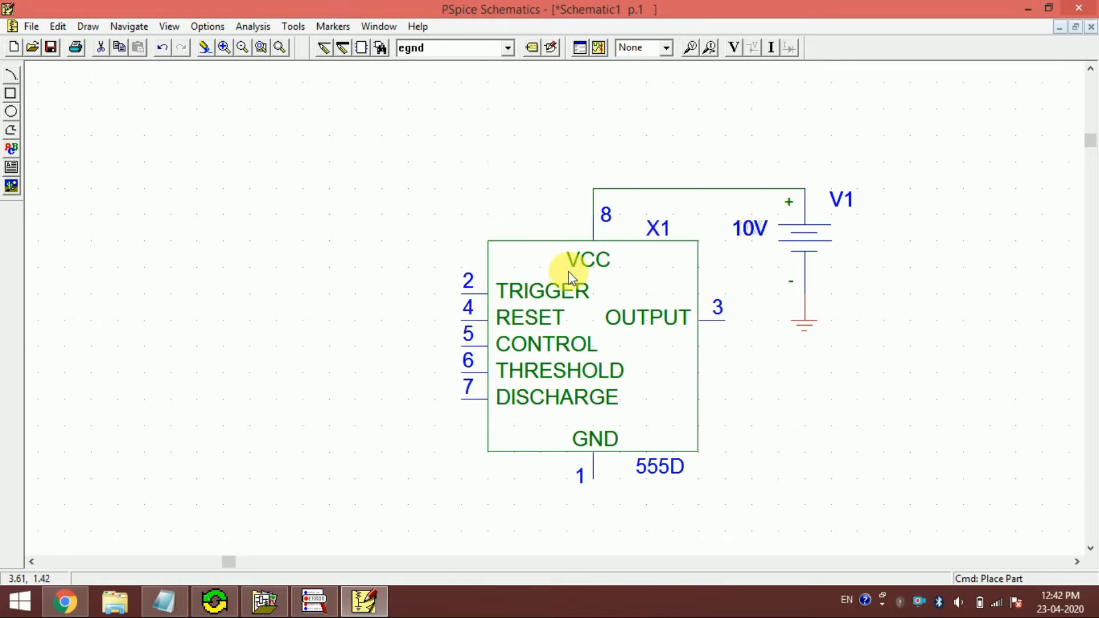
- Wire the timer's RESET pin 4 around the outside of the timer to the VCC node at pin 8
key("ctrl+w")
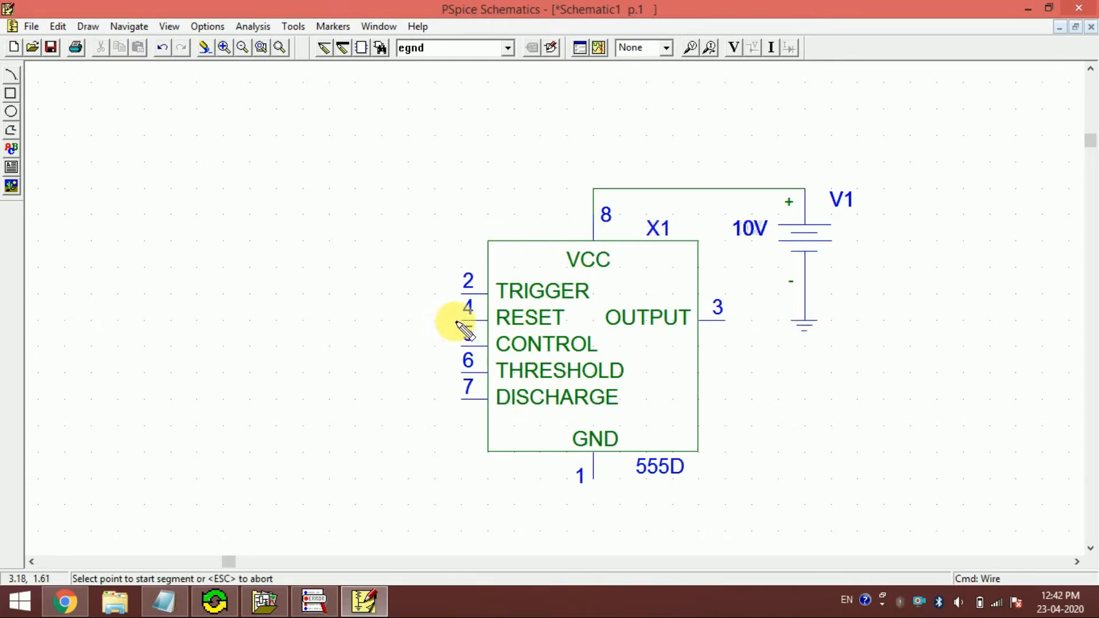
left_click(464, 321)
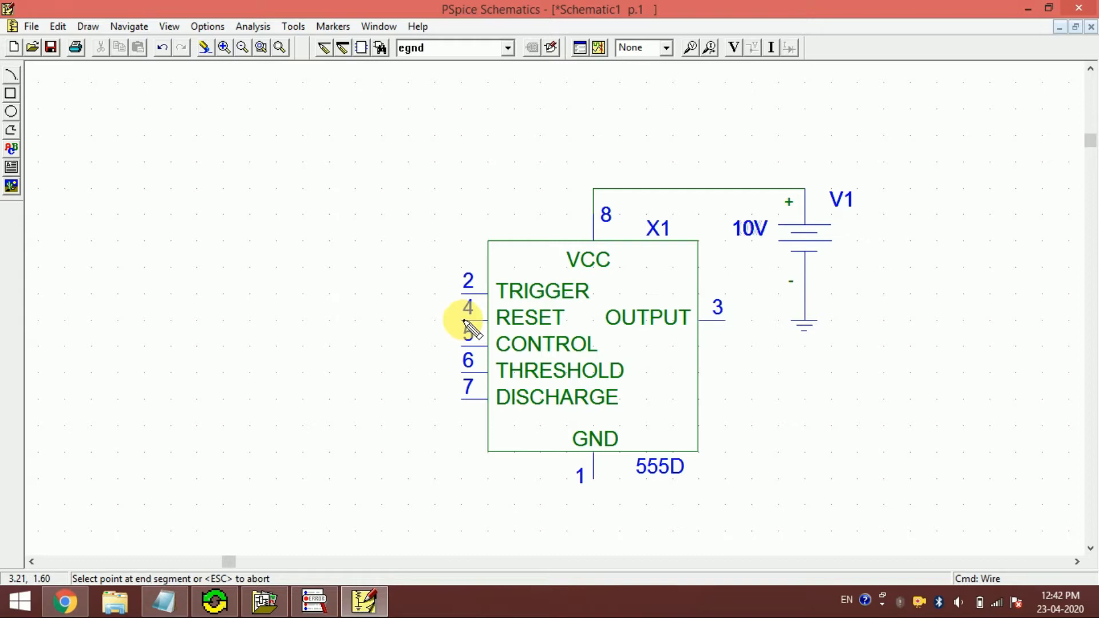
left_click(404, 201)
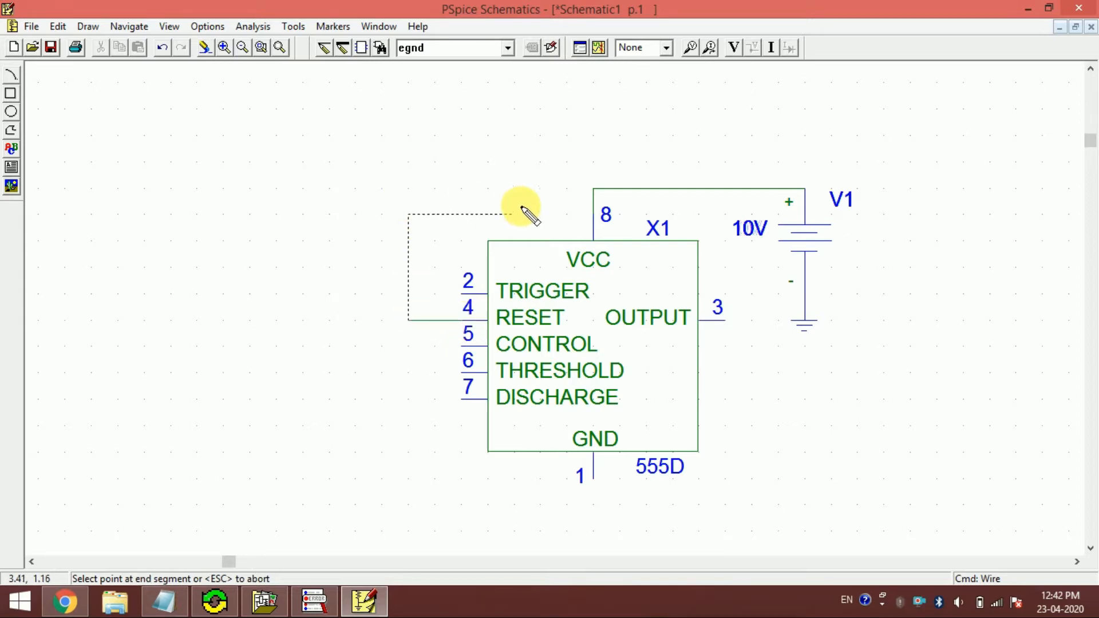
left_click(592, 190)
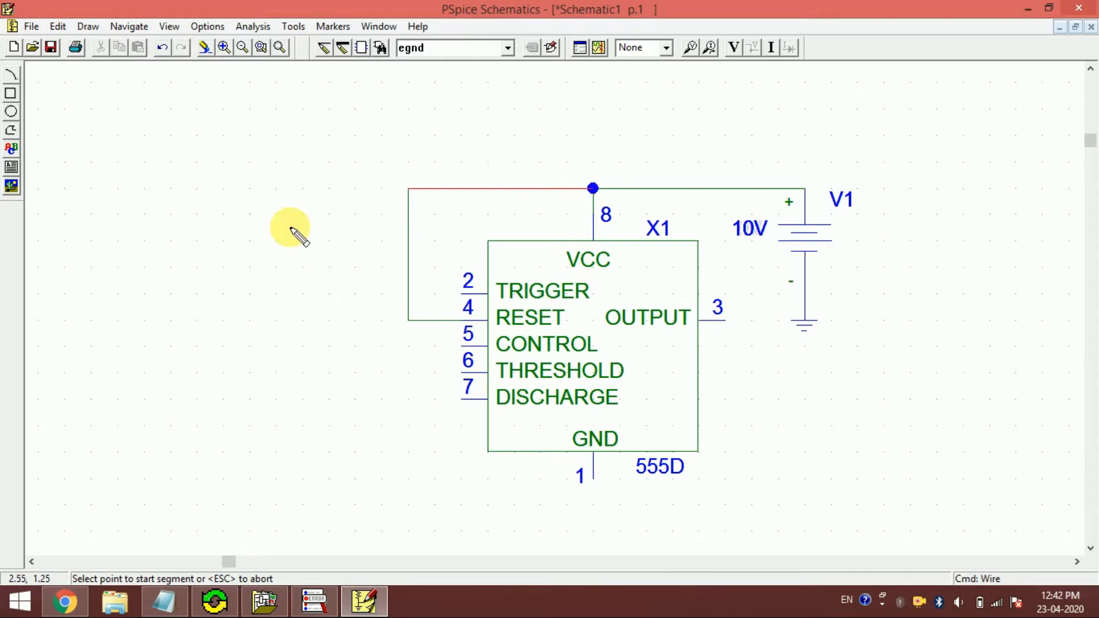
- Place another EGND ground symbol on the 555D timer's GND pin 1
left_click(429, 53)
key("Return")
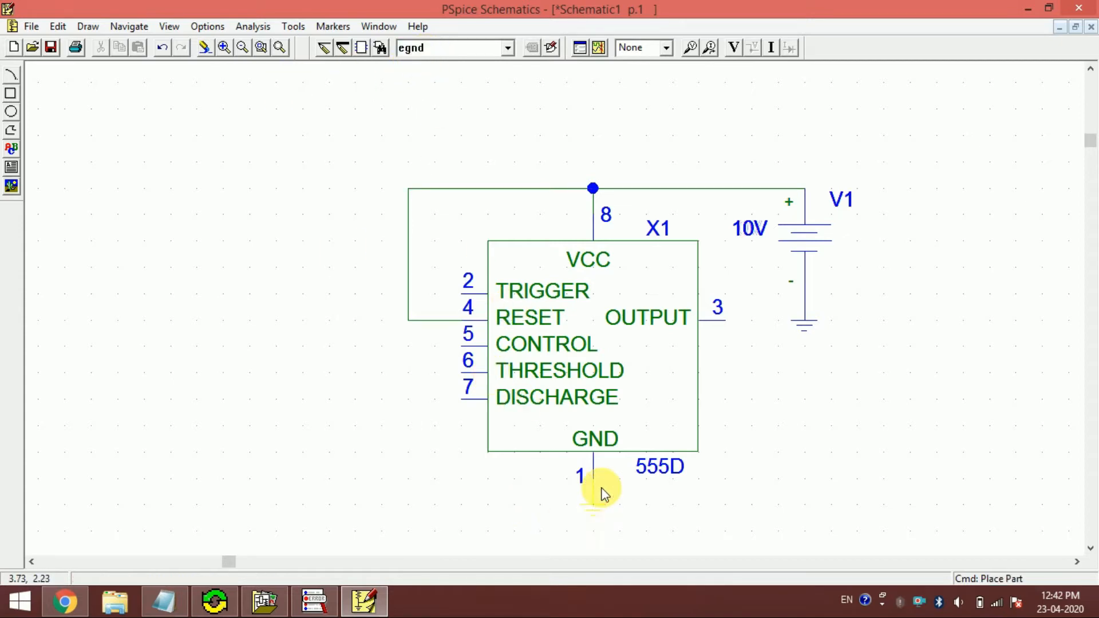
left_click(601, 490)
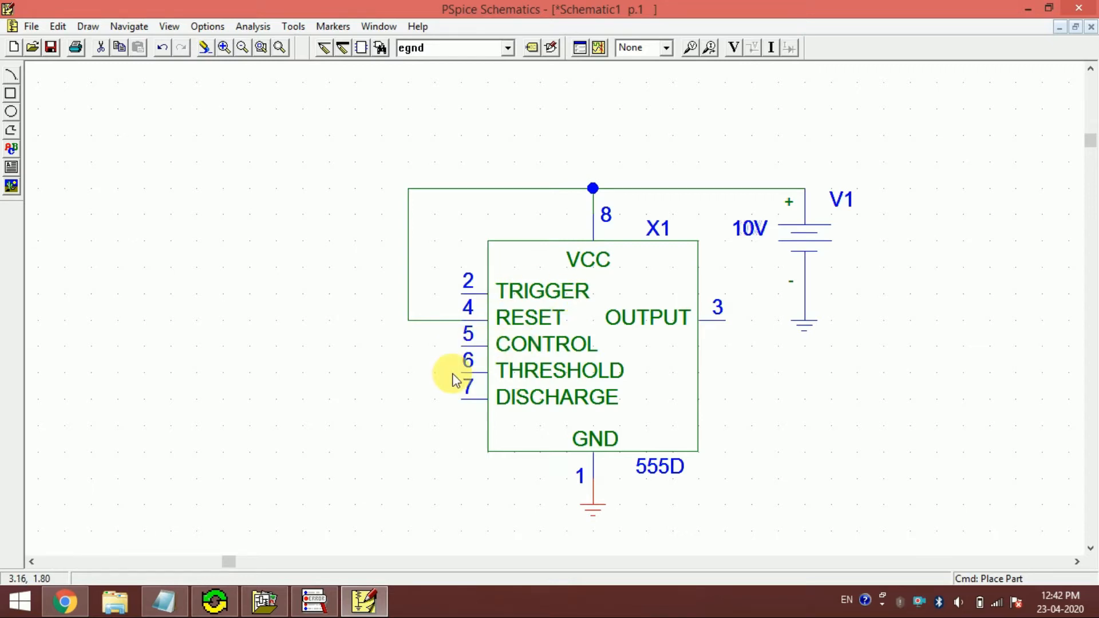
left_click(463, 352)
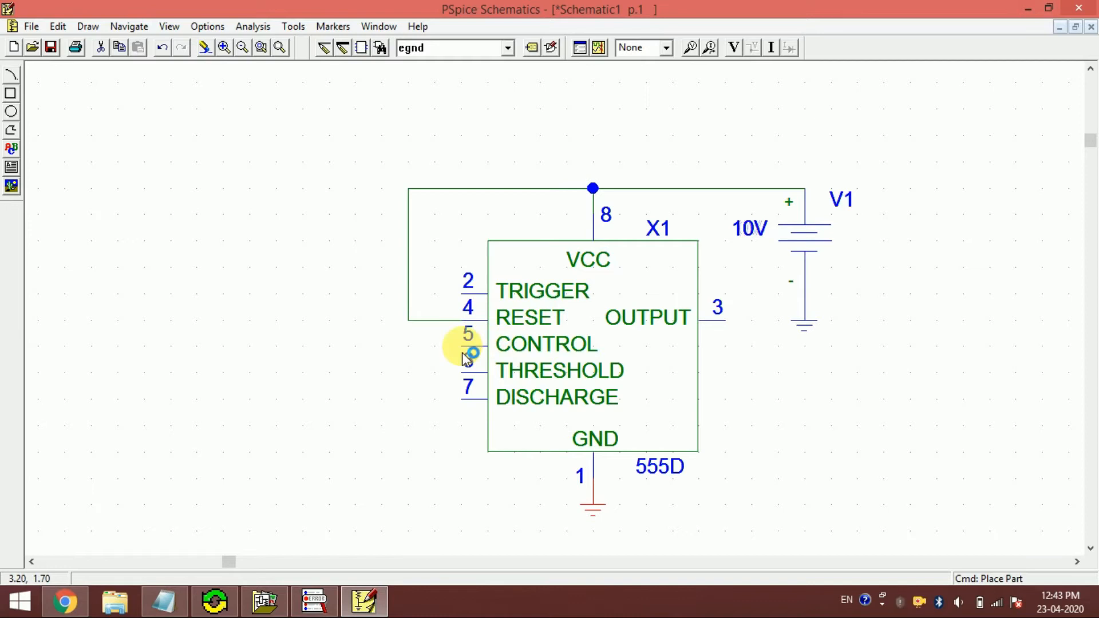
- Place a capacitor (part C) horizontally below the timer's DISCHARGE pin, beside the GND pin
left_click(452, 51)
type("c")
key("Return")
left_click(434, 477)
- Wire CONTROL pin 5 to one end of capacitor C1 and its other end to the grounded GND pin 1
key("ctrl+w")
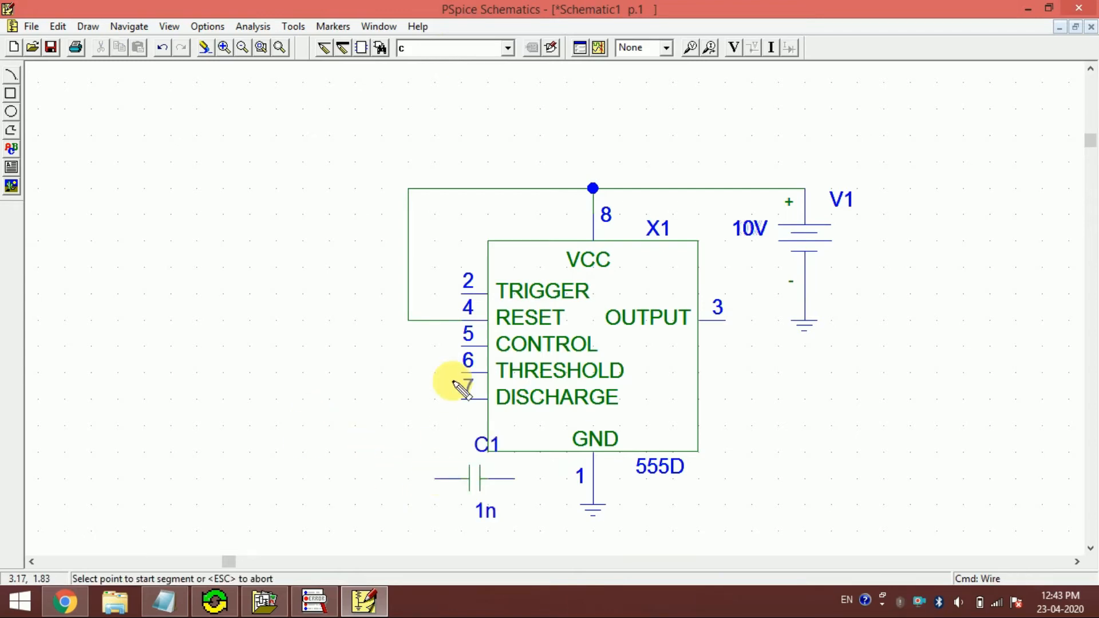
left_click(461, 346)
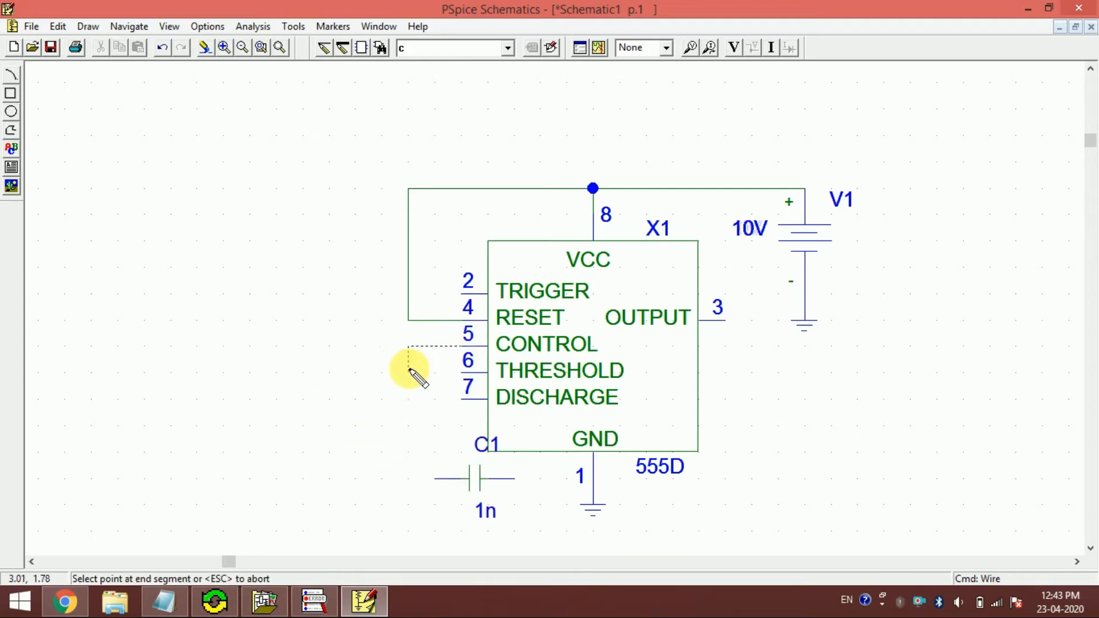
left_click(400, 474)
left_click(434, 478)
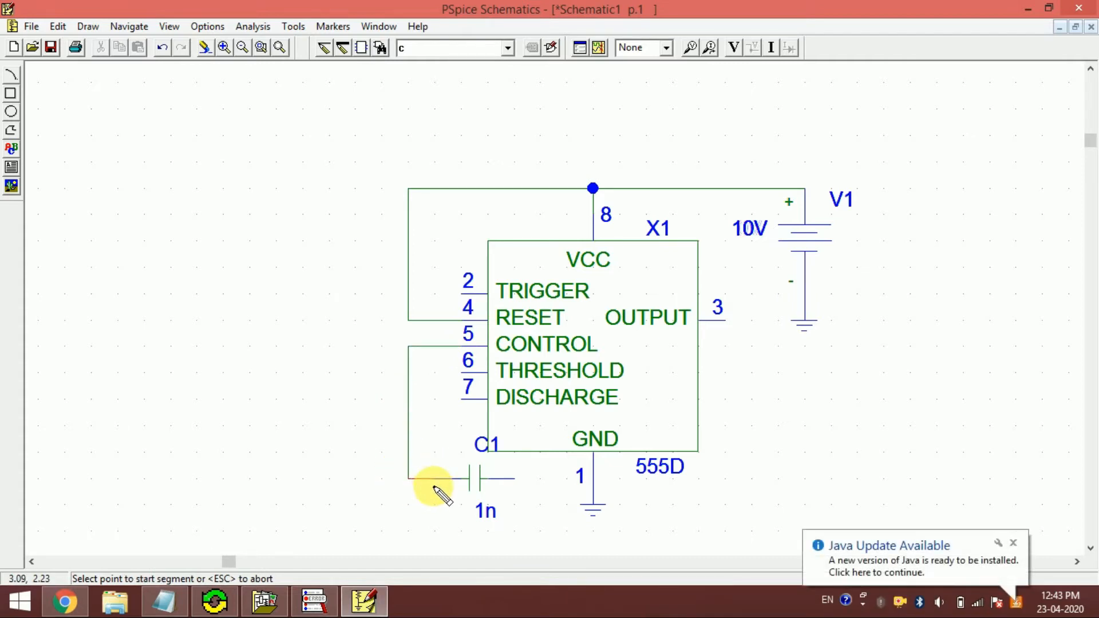
left_click(514, 479)
left_click(594, 478)
key("Escape")
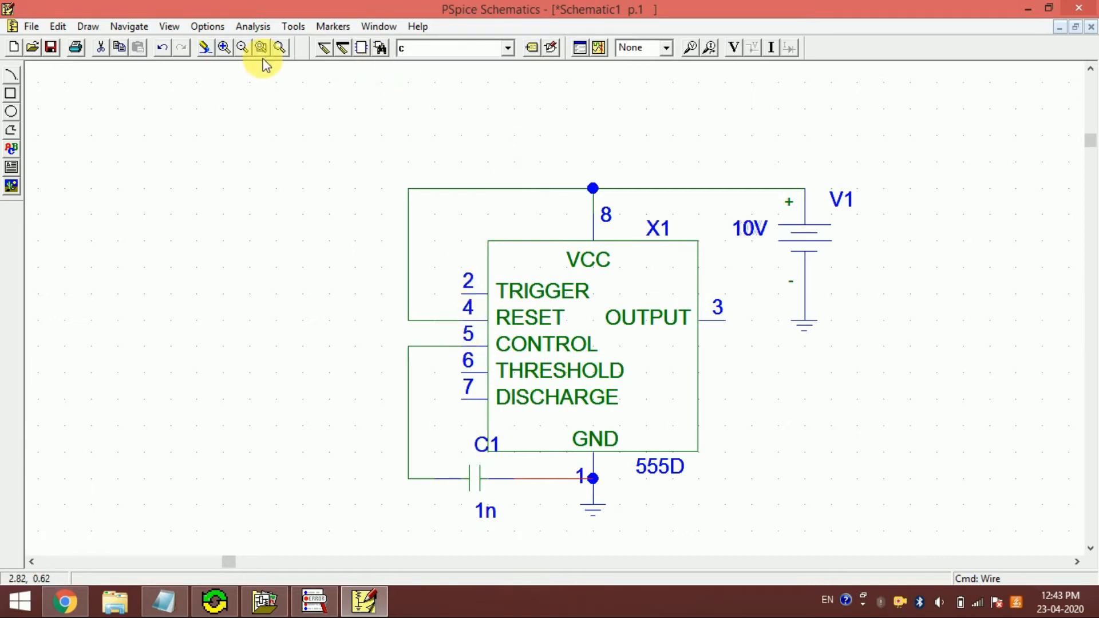
- Wire TRIGGER pin 2 to THRESHOLD pin 6, routing the wire outside the RESET and CONTROL wires
left_click(322, 50)
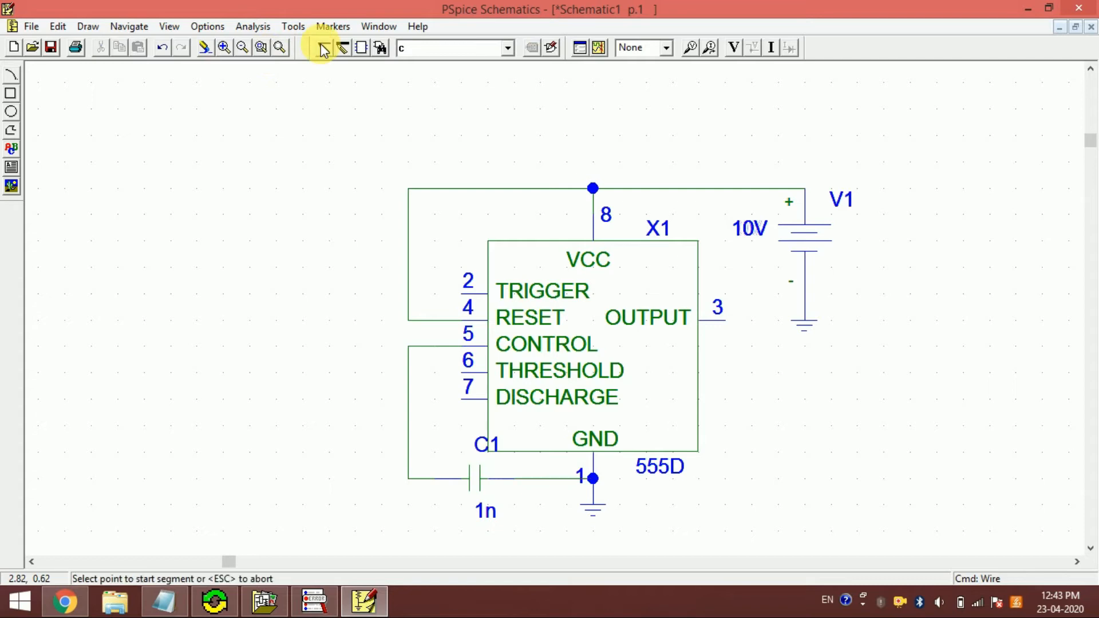
left_click(462, 294)
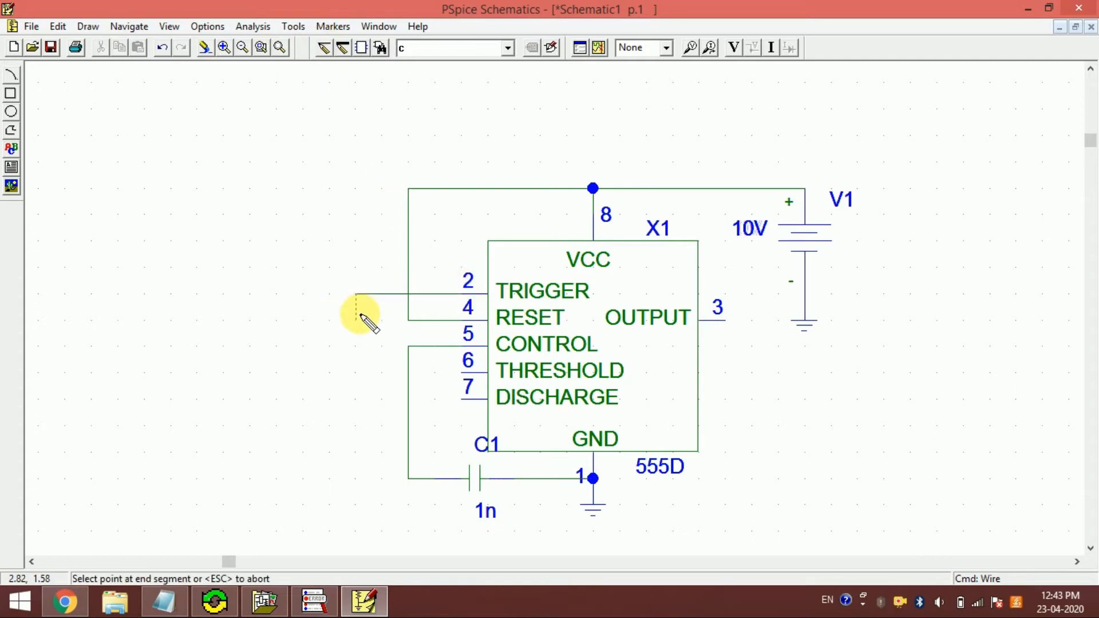
left_click(458, 372)
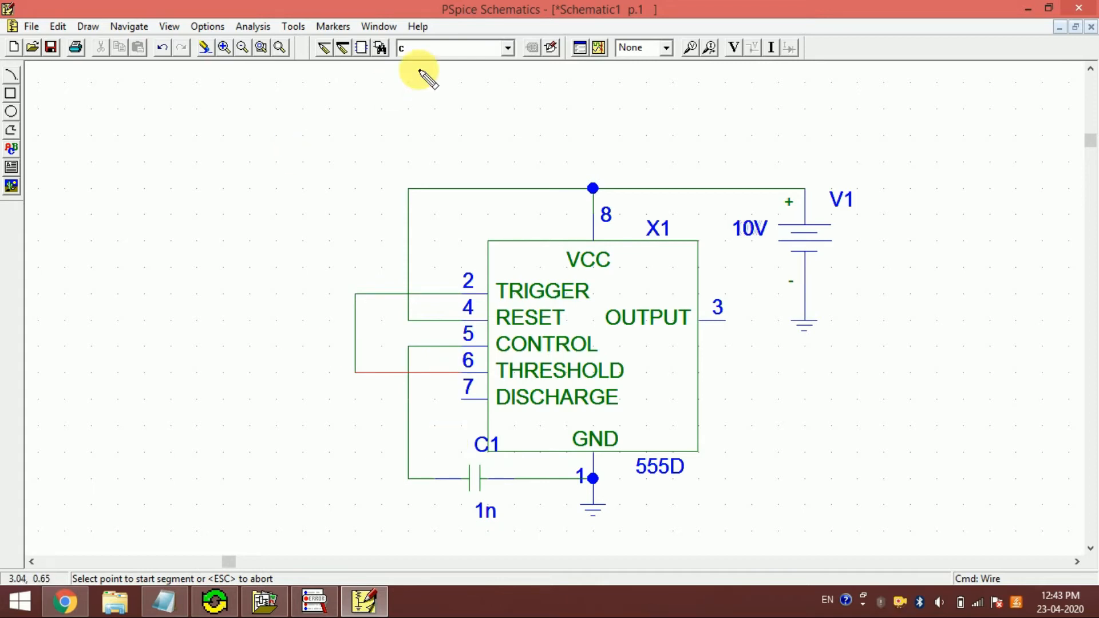
- Place two vertical resistors (part R) in series, one above the other, on the input-pin side of the 555D timer
left_click(422, 48)
type("R")
key("Return")
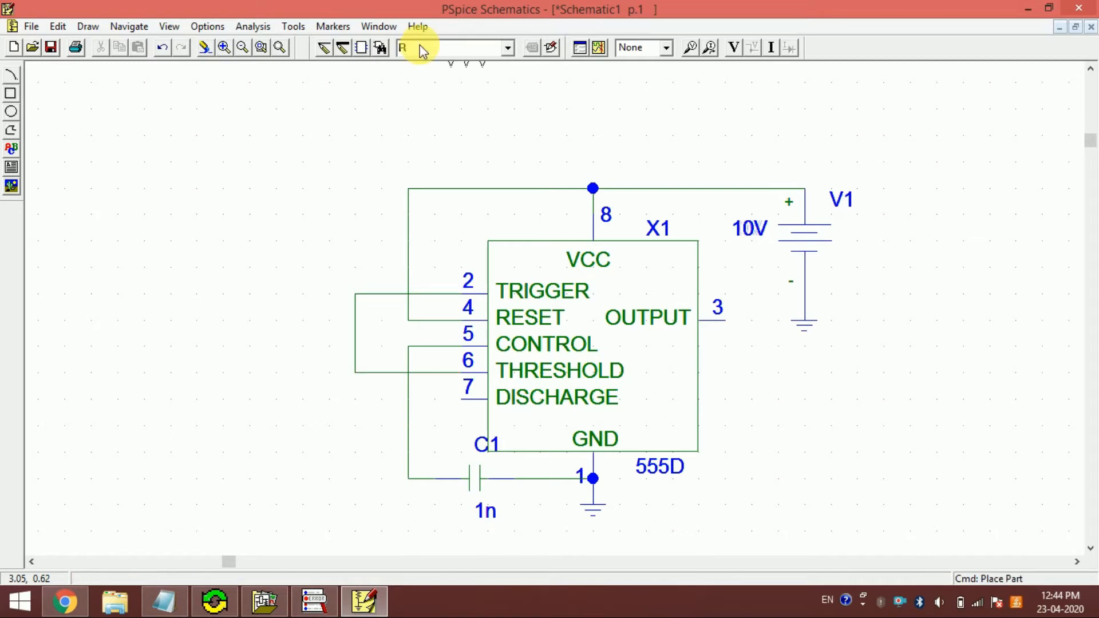
key("ctrl+r")
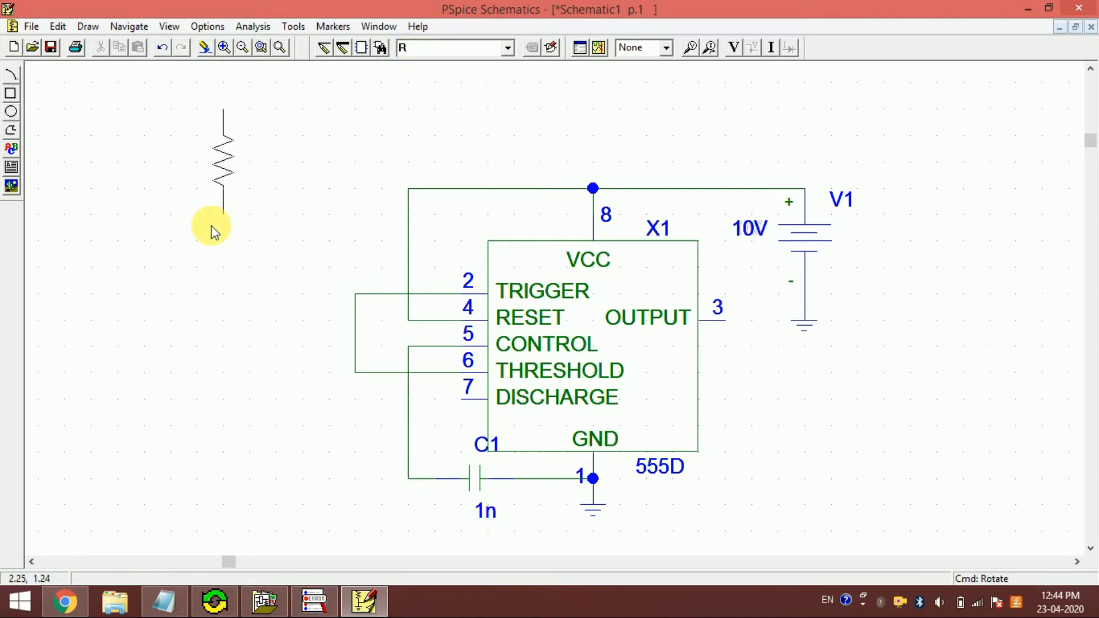
left_click(227, 314)
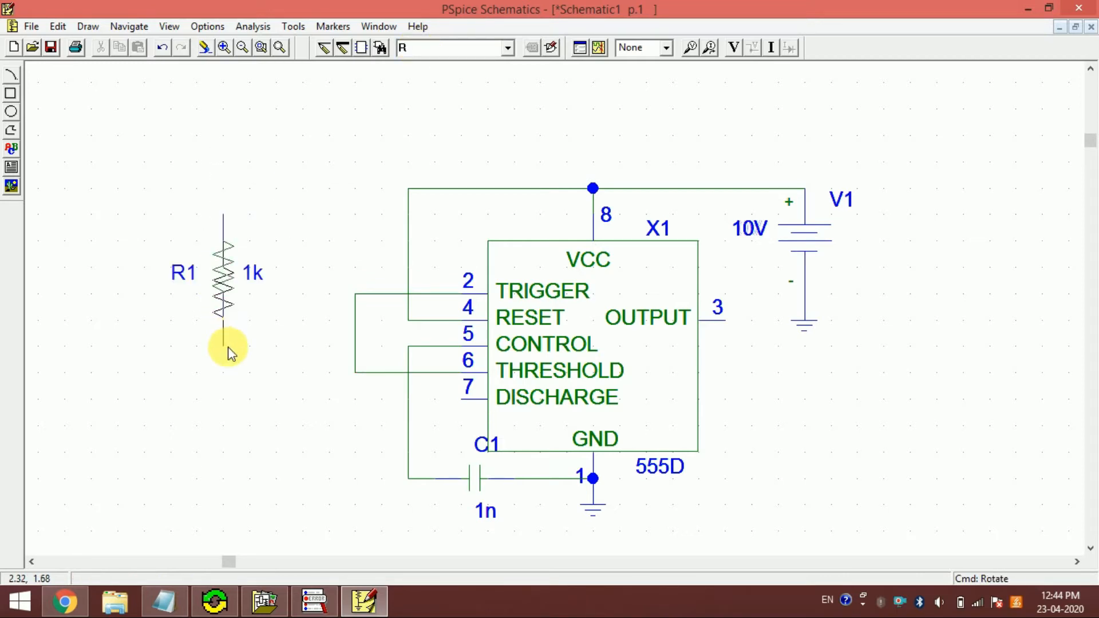
left_click(228, 426)
right_click(334, 402)
- Place a vertical capacitor (part C) below resistor R2 and shift it down slightly, keeping it in line with the resistors
left_click(456, 49)
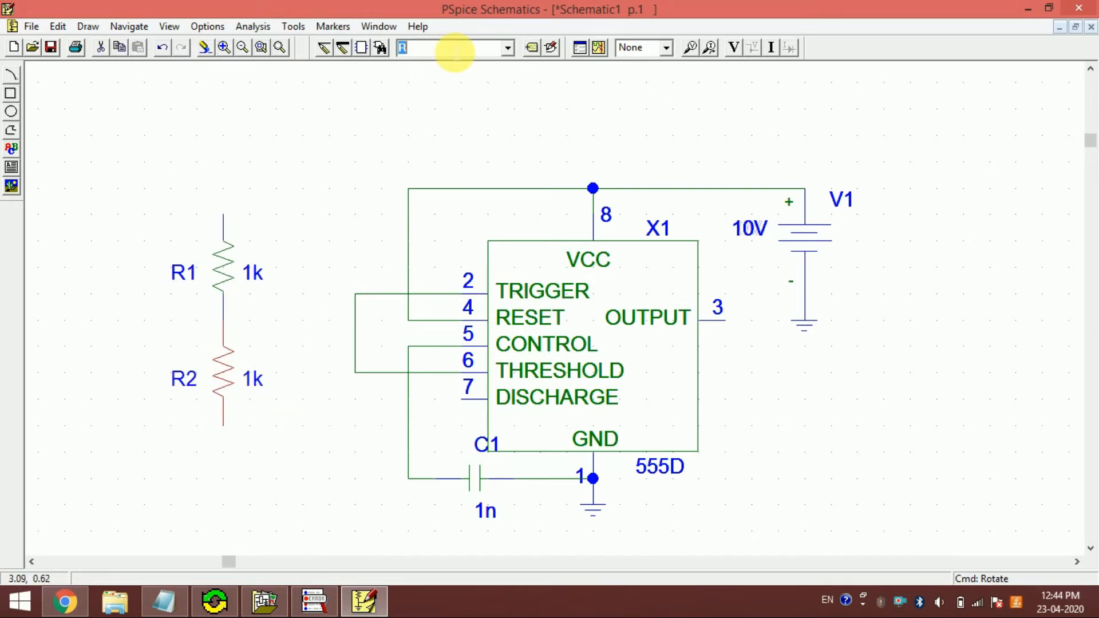
type("C")
key("Return")
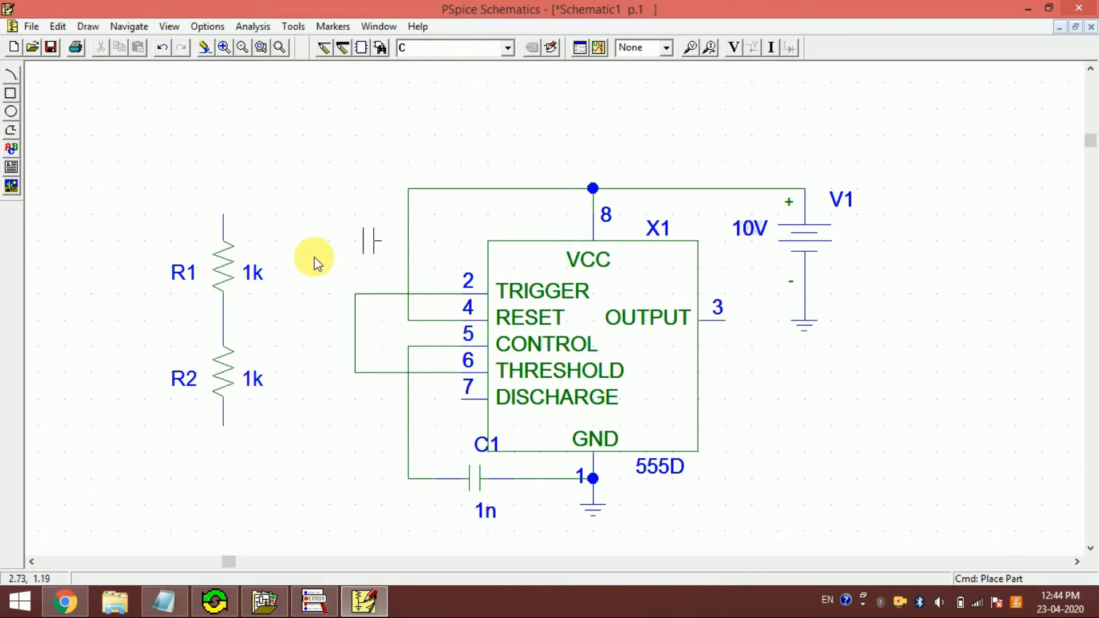
key("ctrl+r")
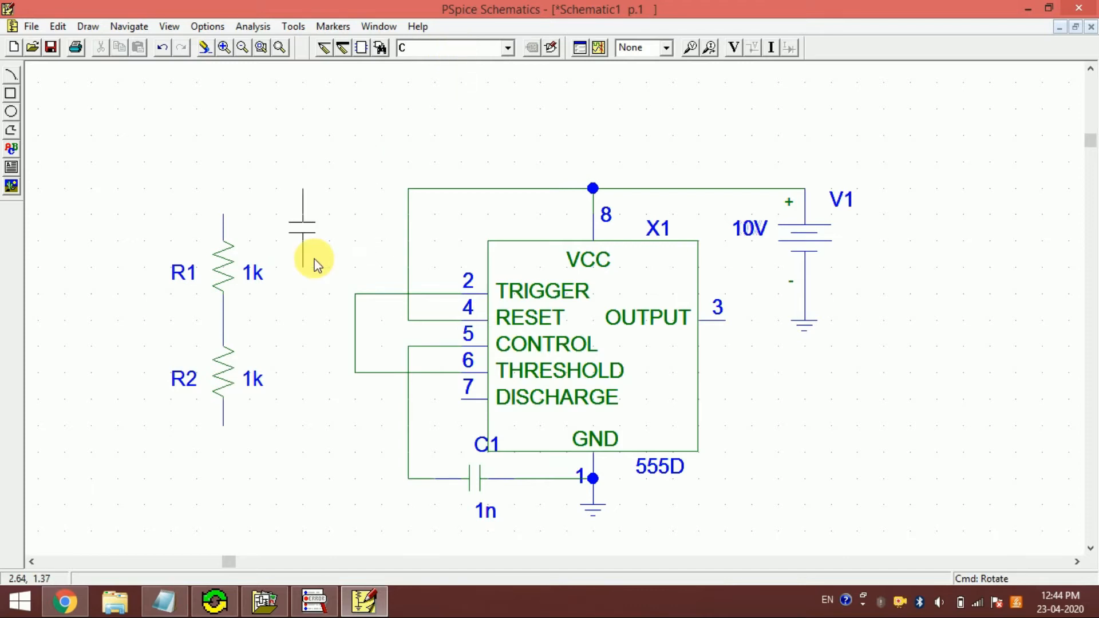
left_click(222, 495)
right_click(378, 457)
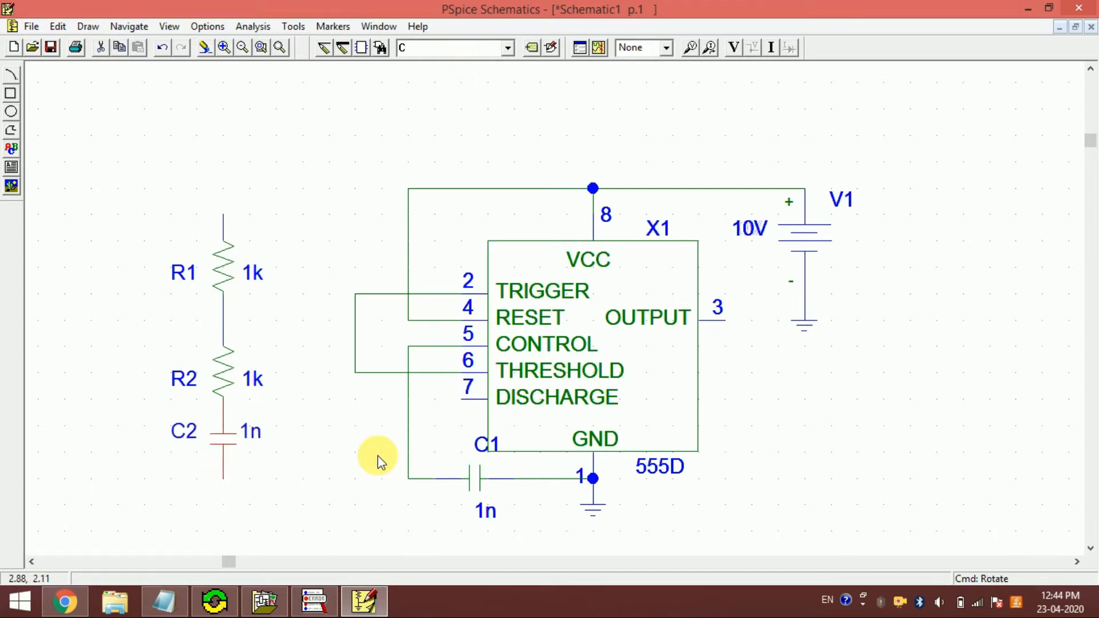
left_click_drag(231, 441, 228, 466)
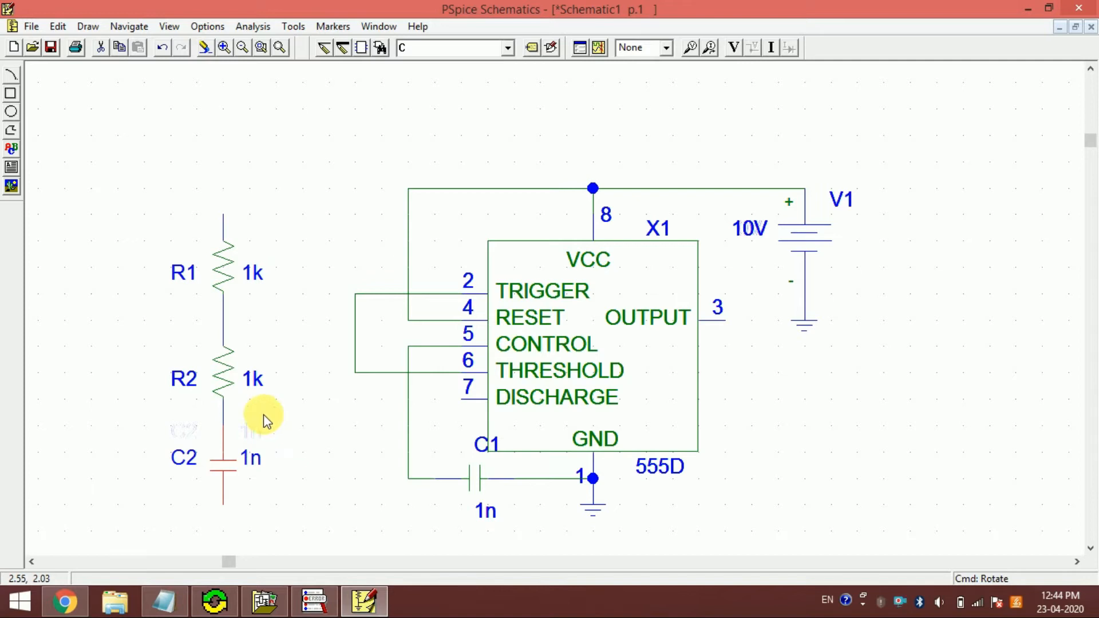
- Wire the upper end of resistor R1 to the corner of the VCC supply wire that feeds RESET
key("ctrl+w")
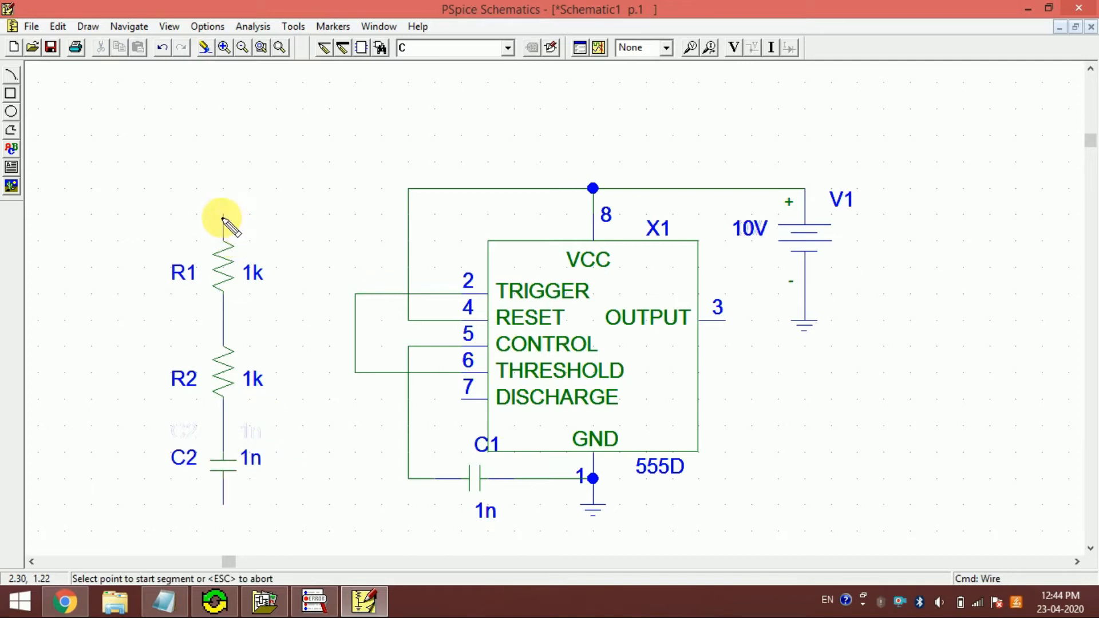
left_click(222, 216)
left_click(407, 188)
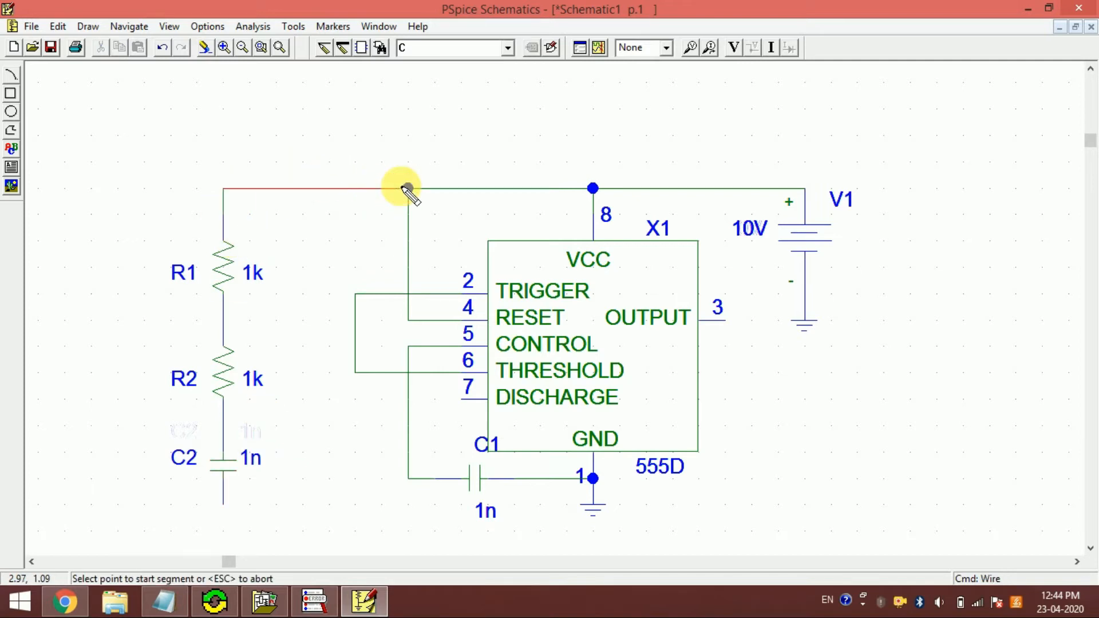
- Place an EGND ground symbol on the lower end of capacitor C2
double_click(449, 55)
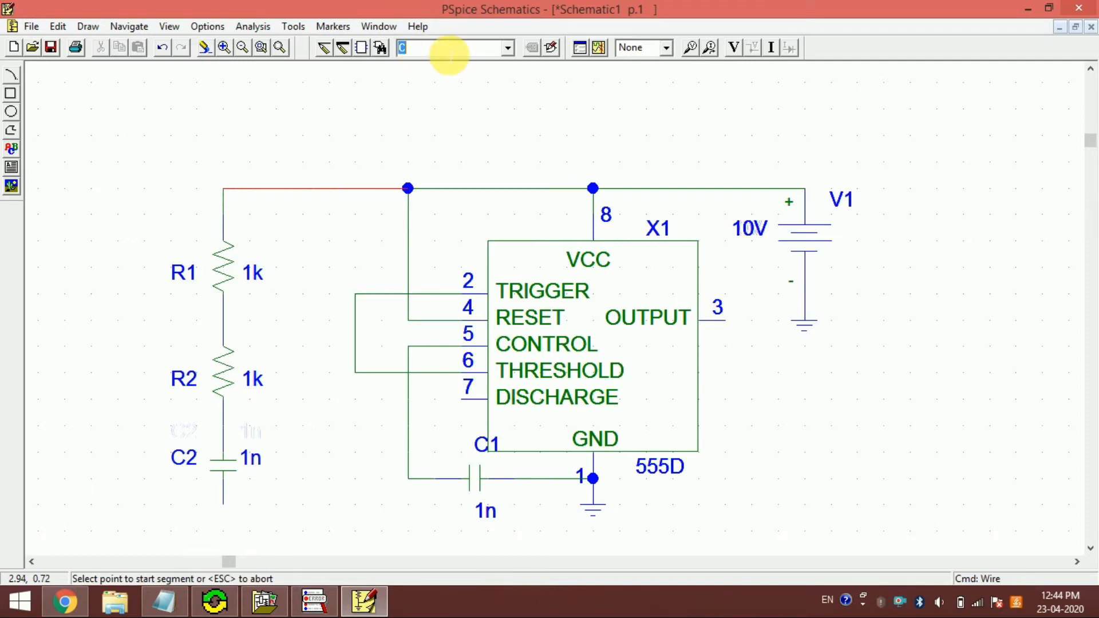
type("EGND")
key("Return")
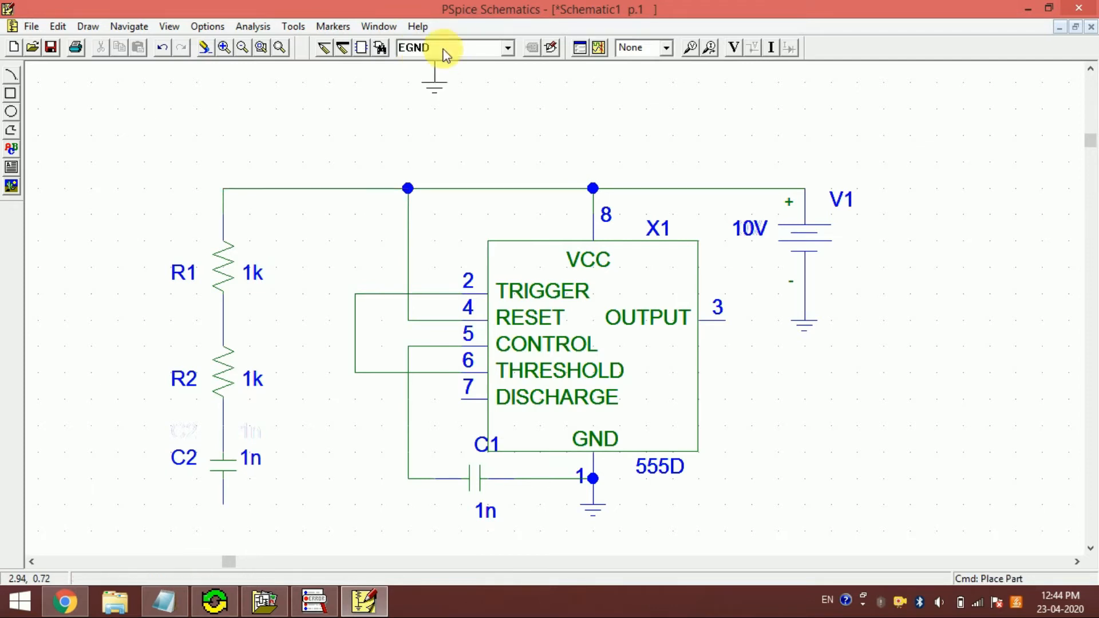
left_click(217, 501)
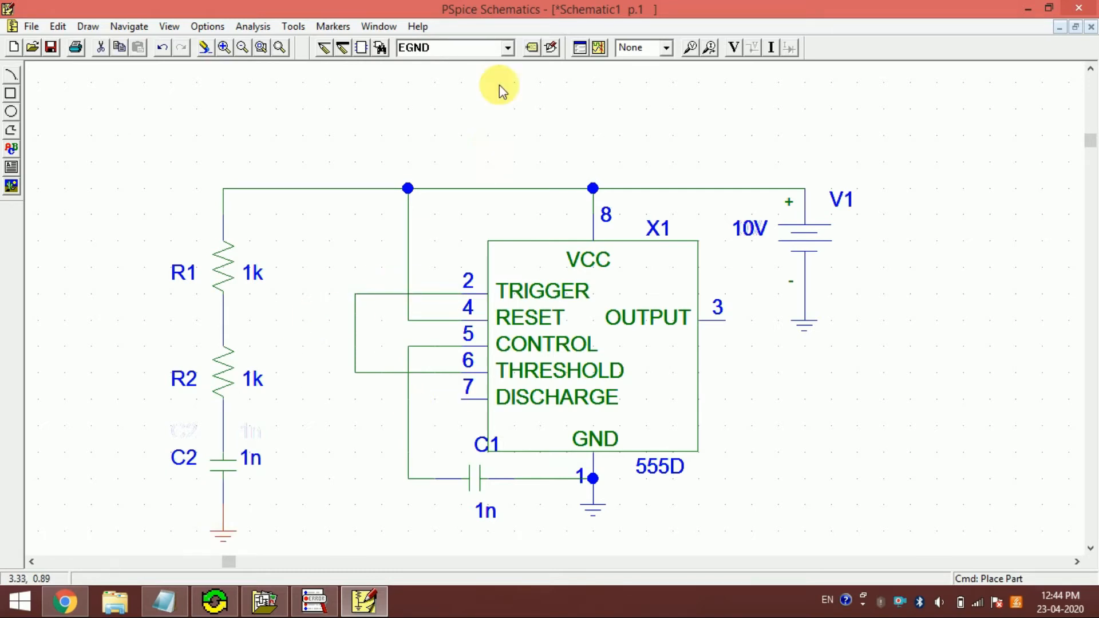
- Wire the junction of resistors R1 and R2 to the timer's DISCHARGE pin 7
left_click(322, 56)
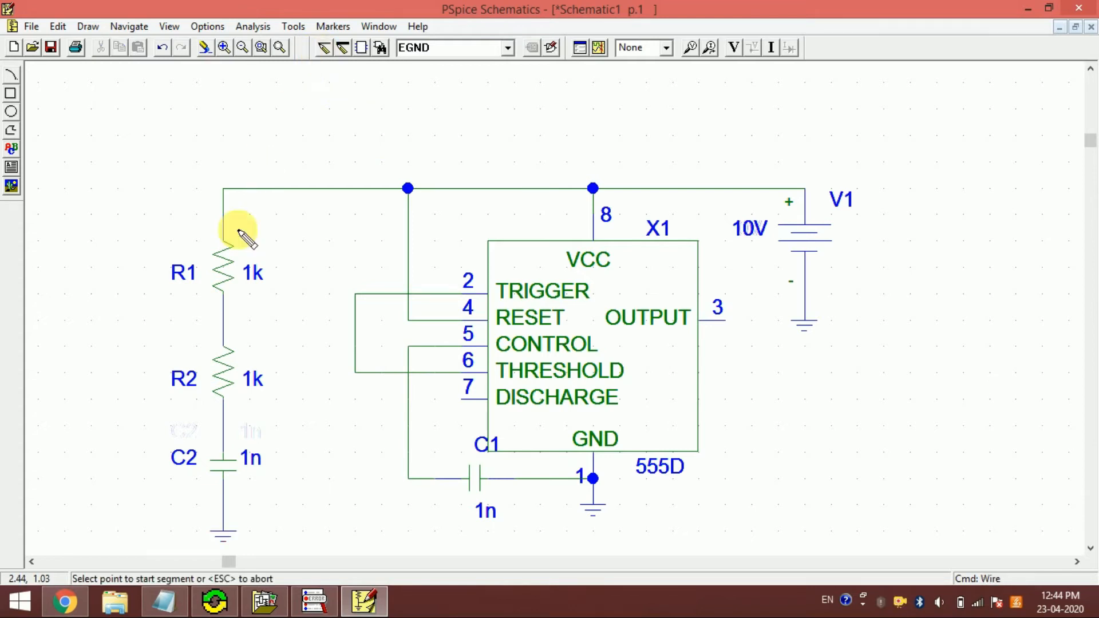
left_click(224, 315)
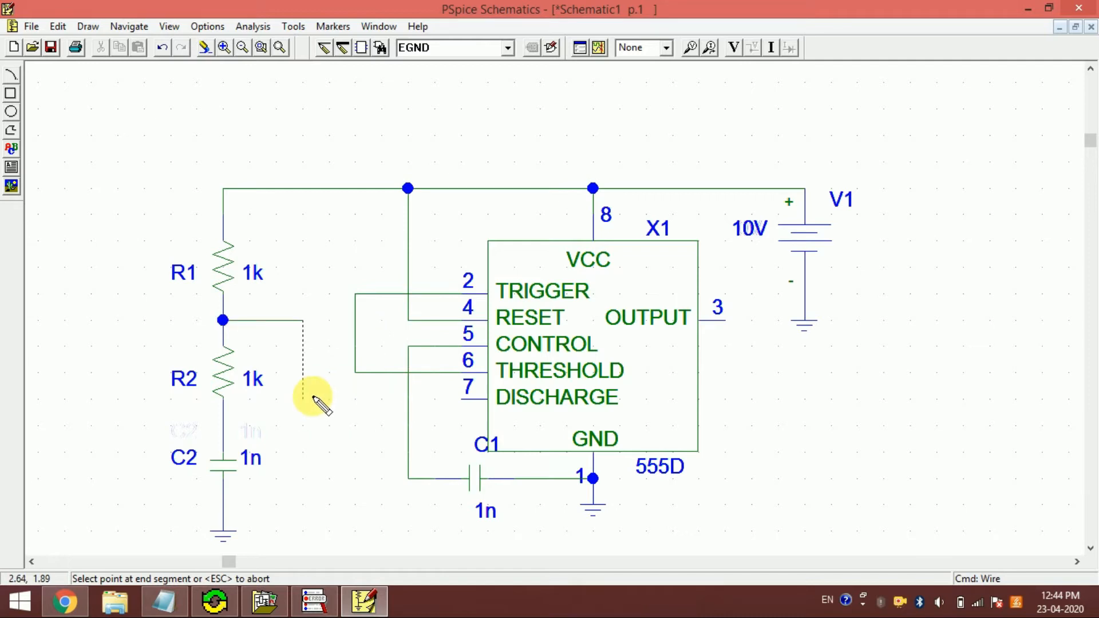
left_click(460, 399)
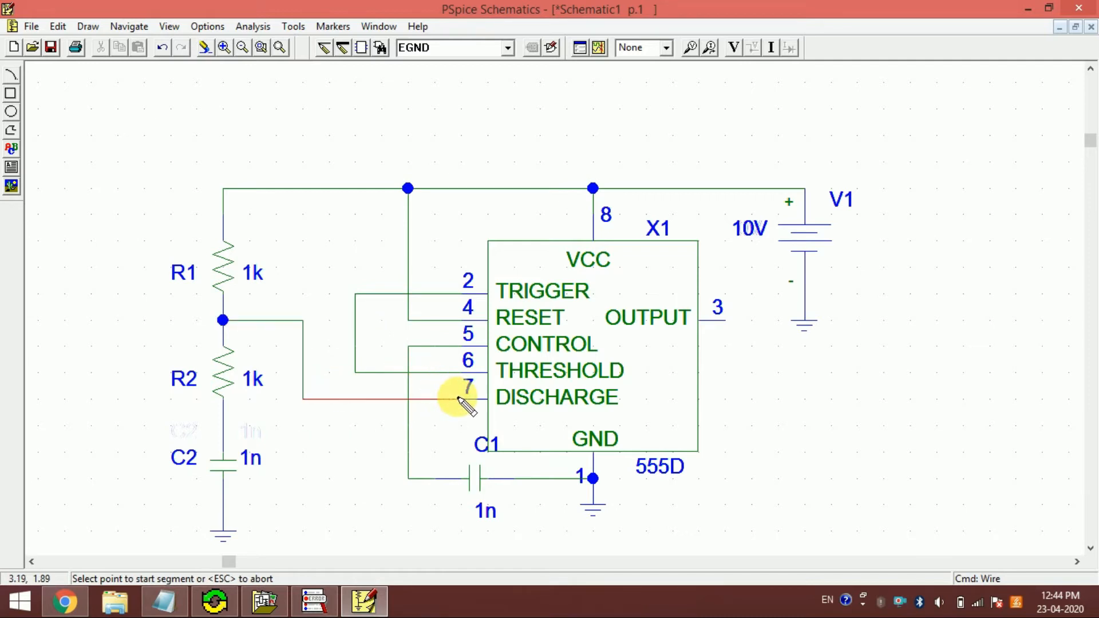
- Wire the TRIGGER-THRESHOLD connection to the junction between resistor R2 and capacitor C2
left_click(356, 346)
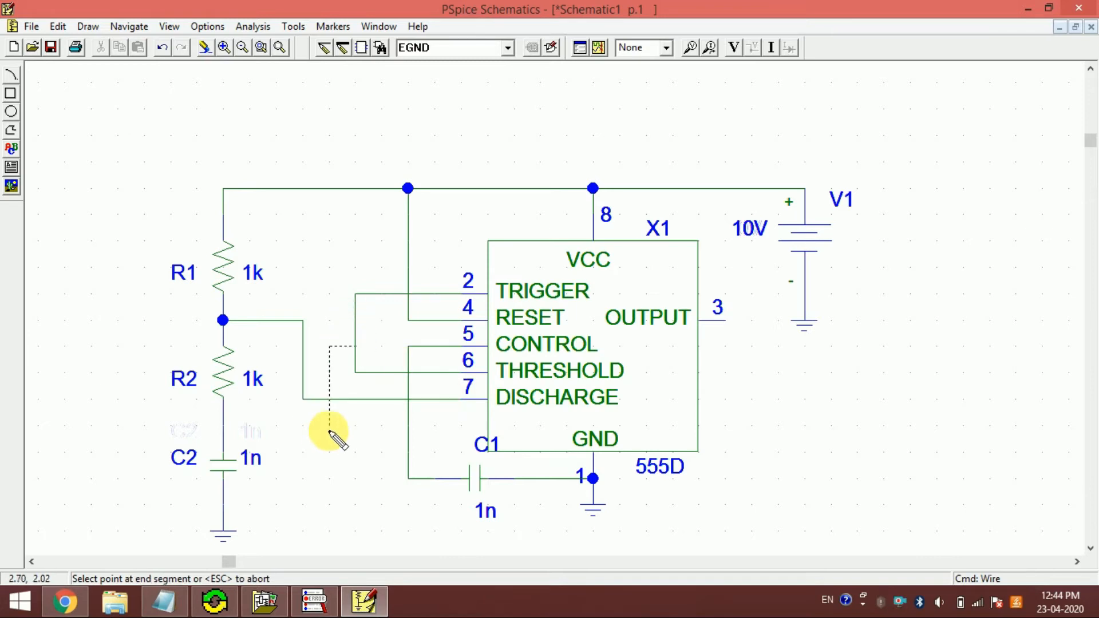
left_click(223, 426)
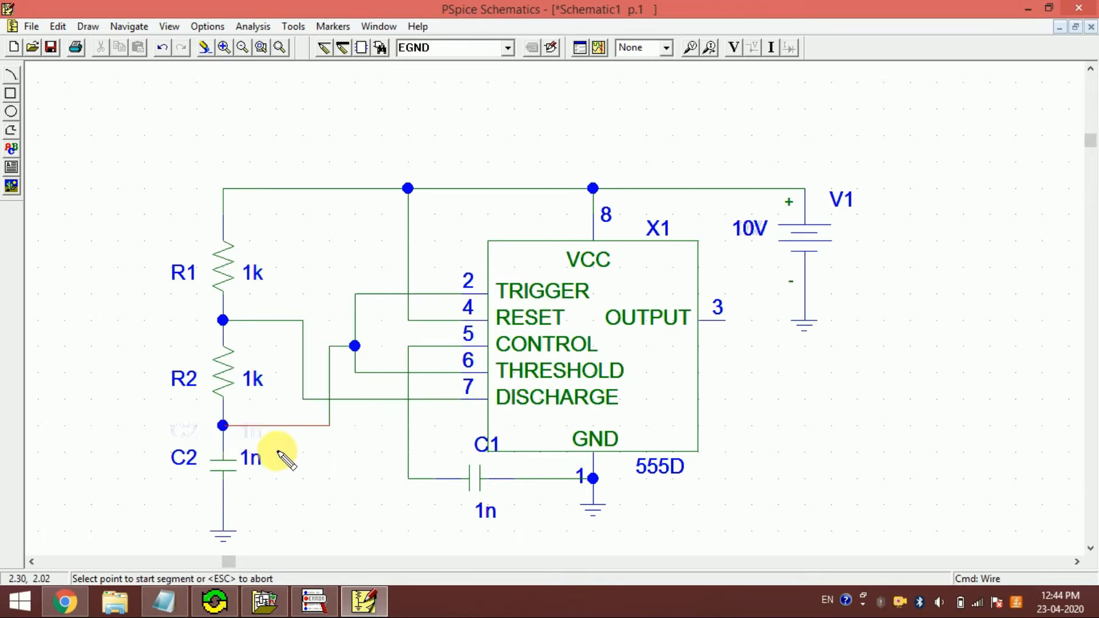
right_click(431, 537)
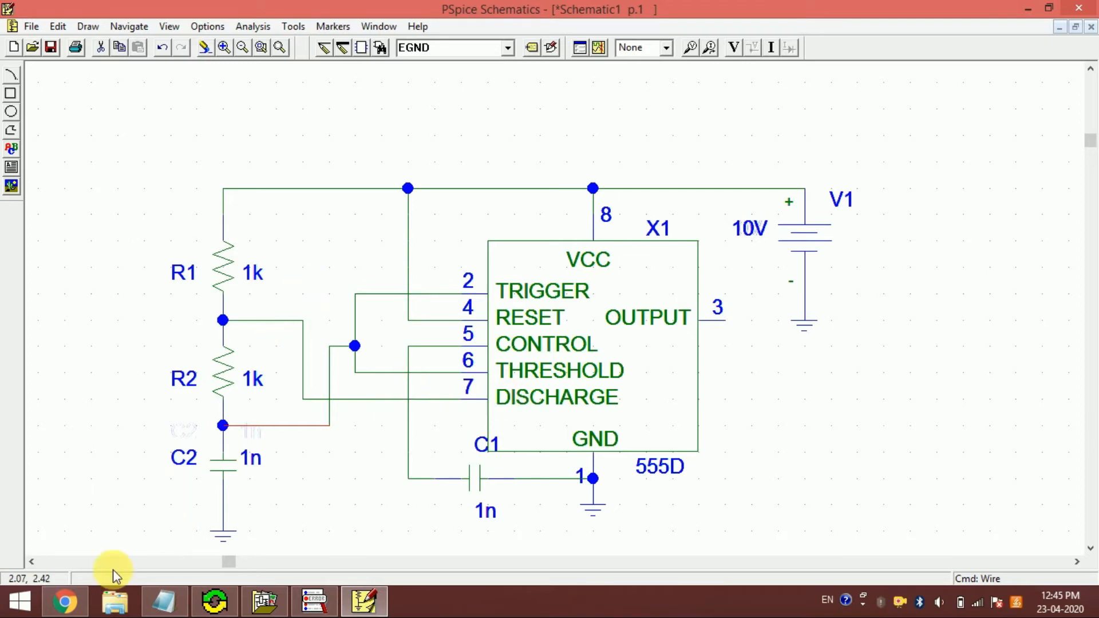
left_click(78, 600)
left_click(77, 600)
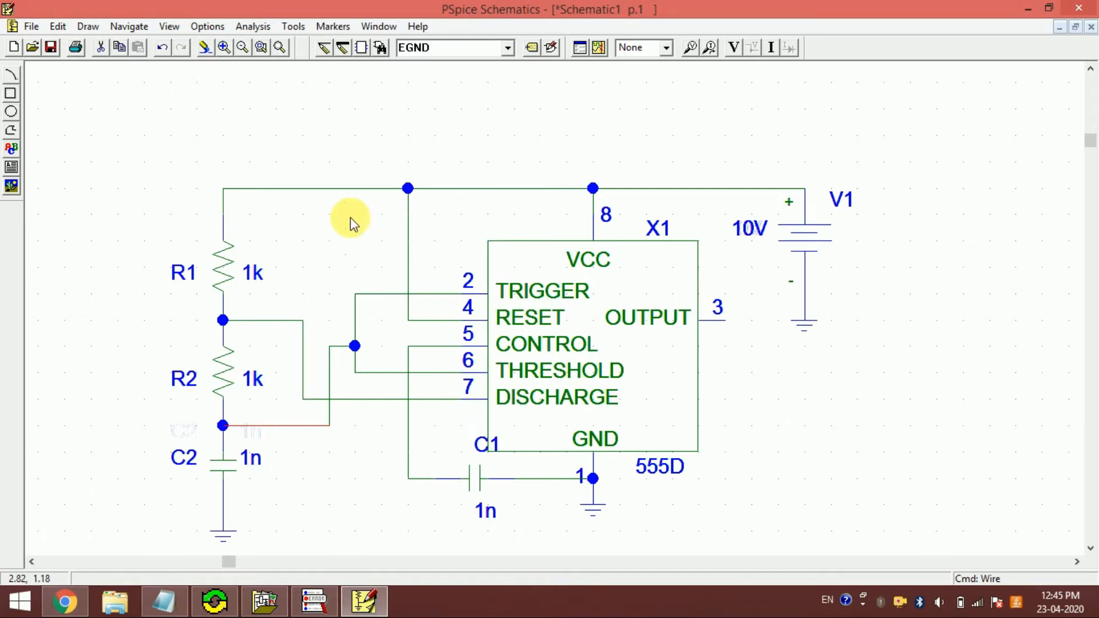
left_click(335, 263)
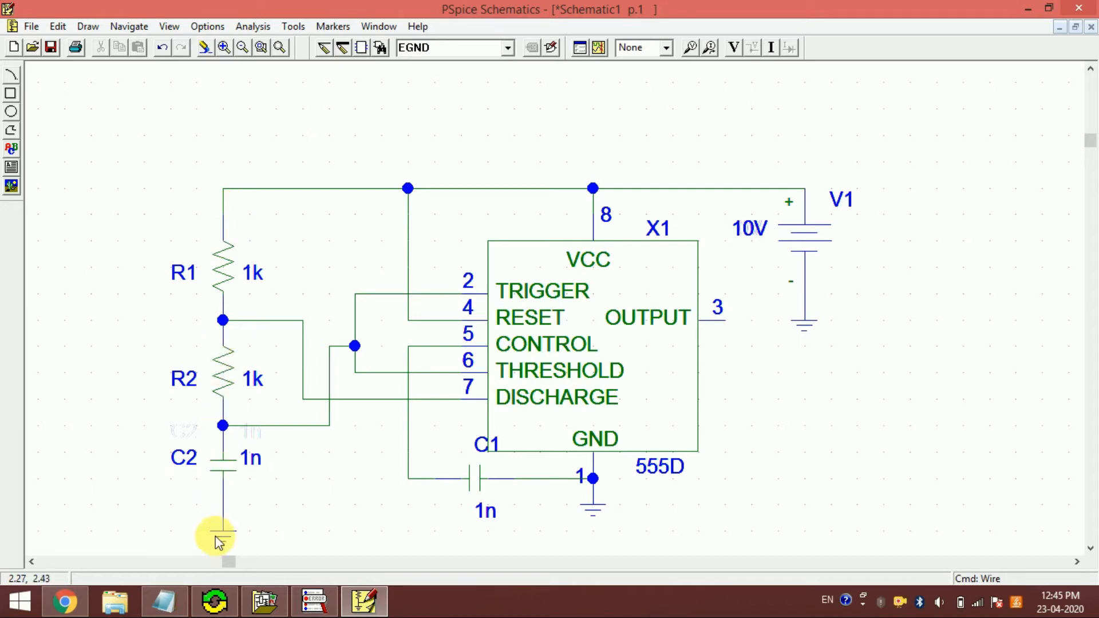
- Switch to the Circuit_Simulation.txt notes in Notepad and examine the astable T_on and T_off formulas against the schematic's R1, R2 and capacitor
left_click(157, 612)
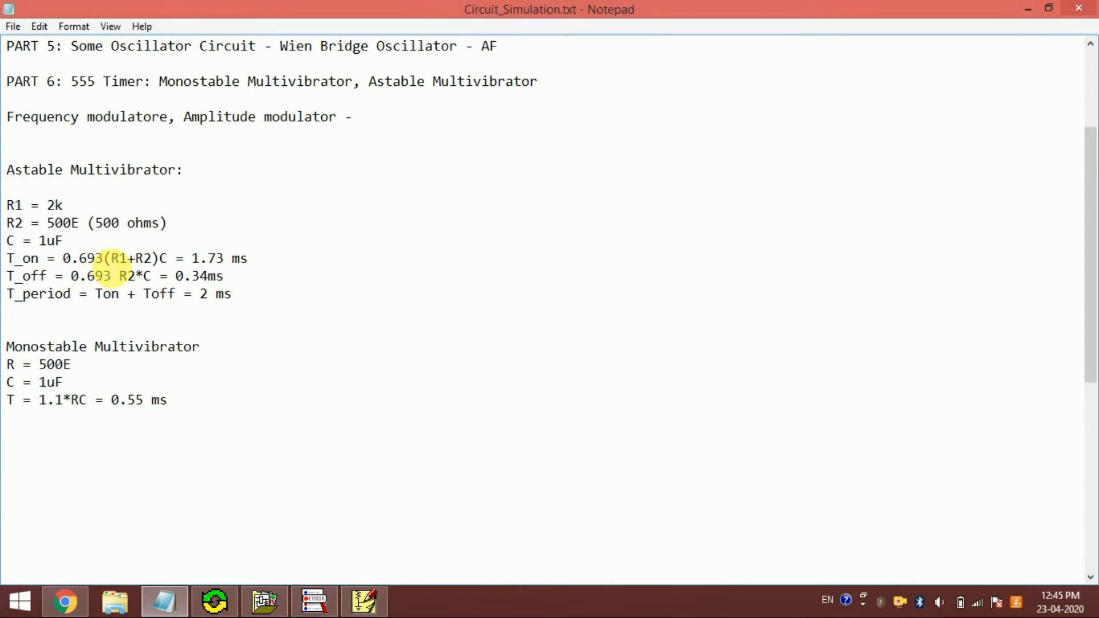
left_click_drag(55, 258, 172, 258)
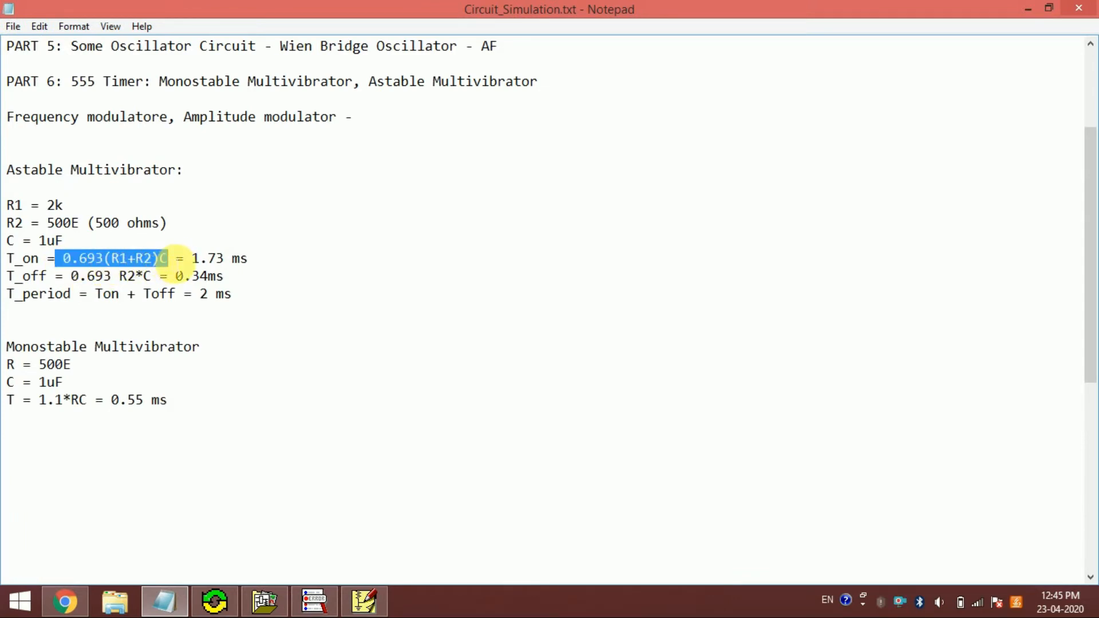
left_click(169, 259)
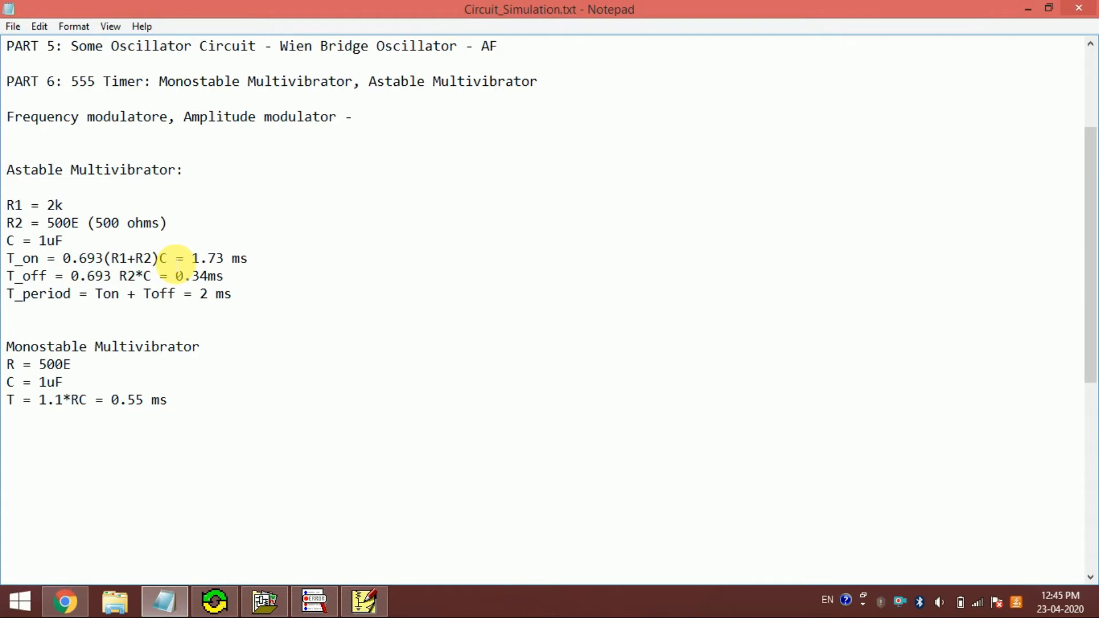
left_click(377, 614)
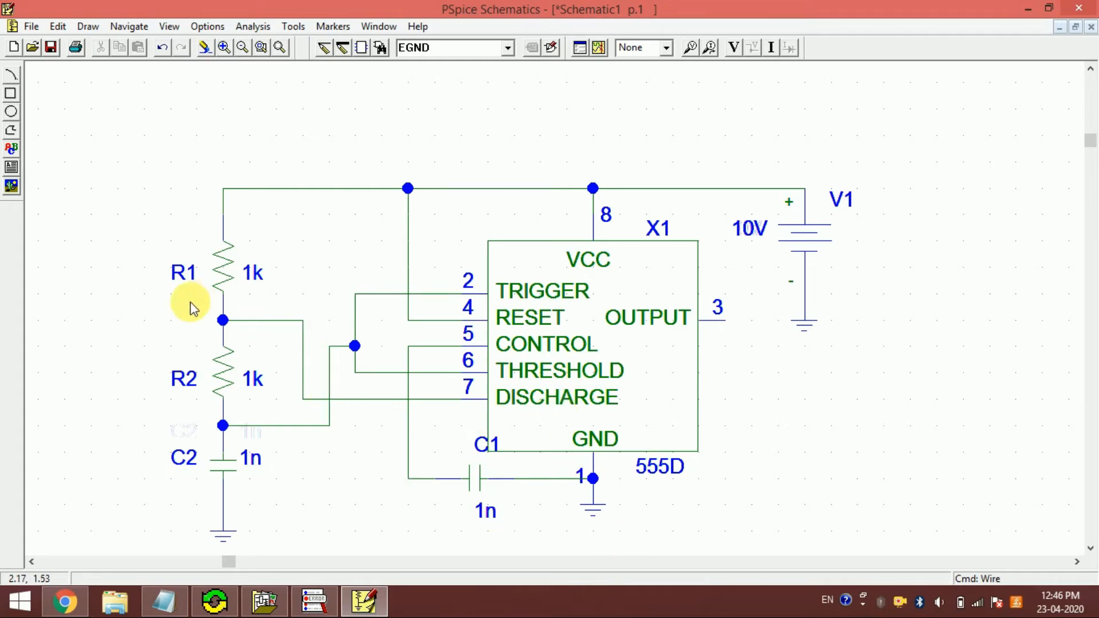
left_click(163, 601)
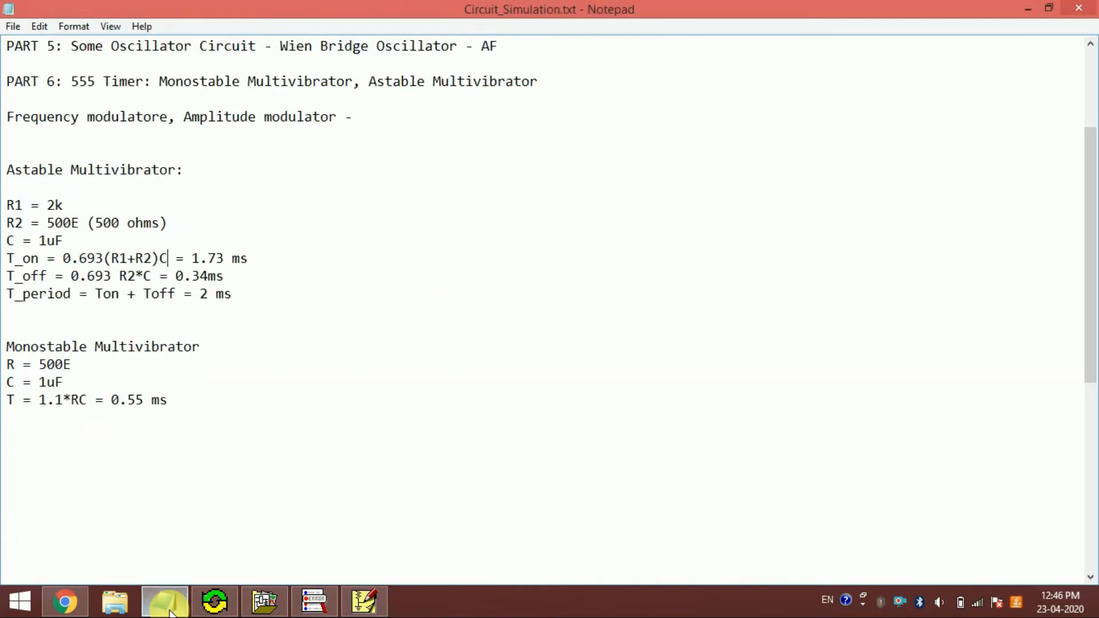
left_click_drag(119, 276, 137, 279)
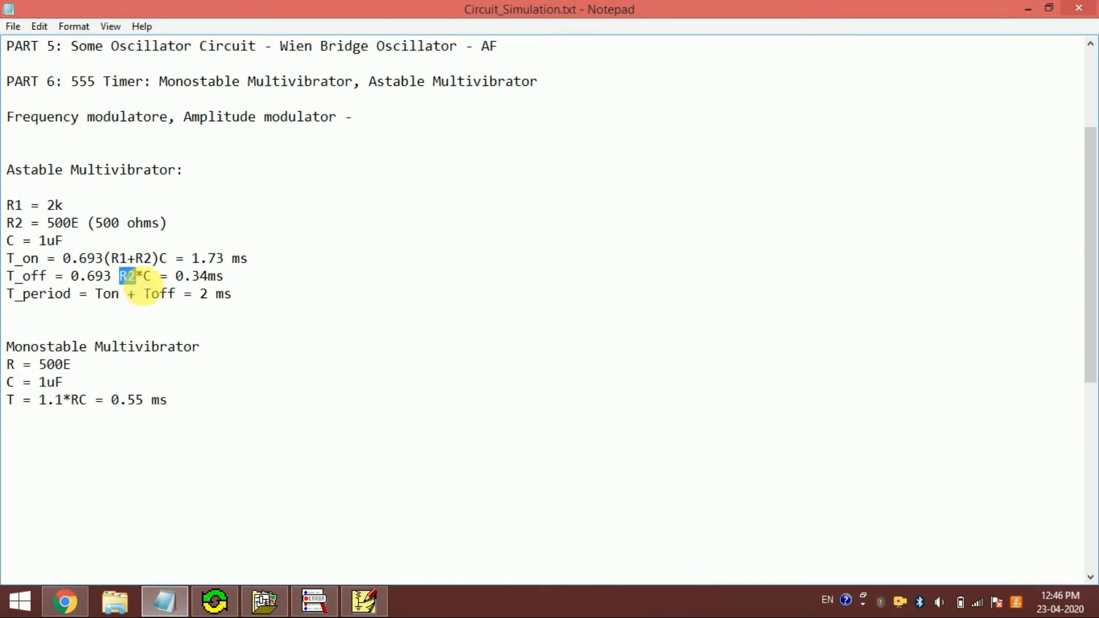
left_click(142, 285)
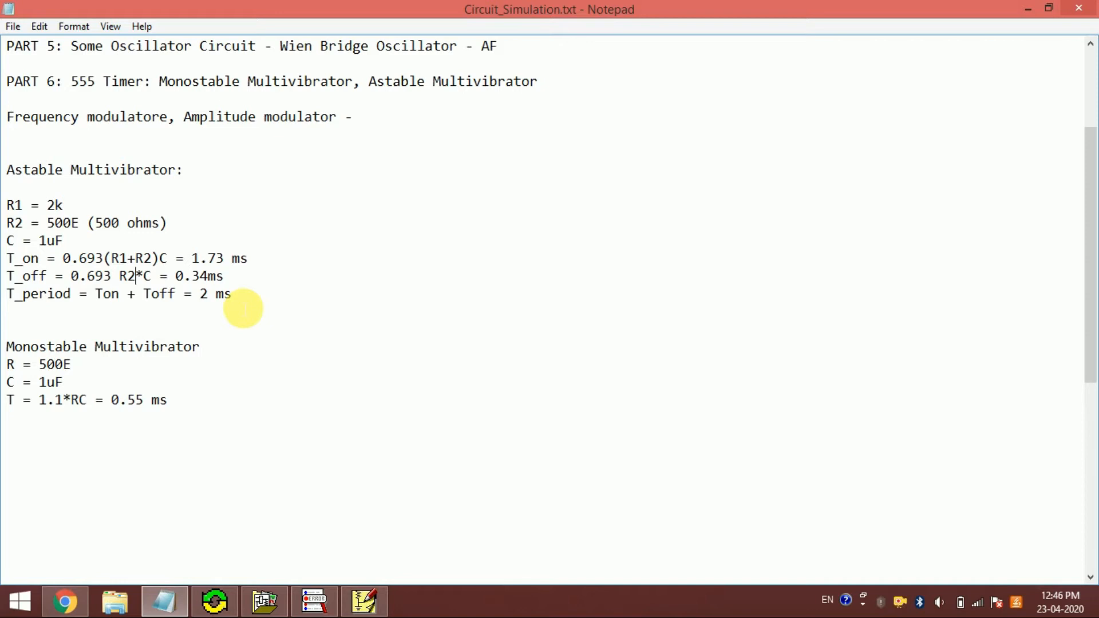
left_click(304, 286)
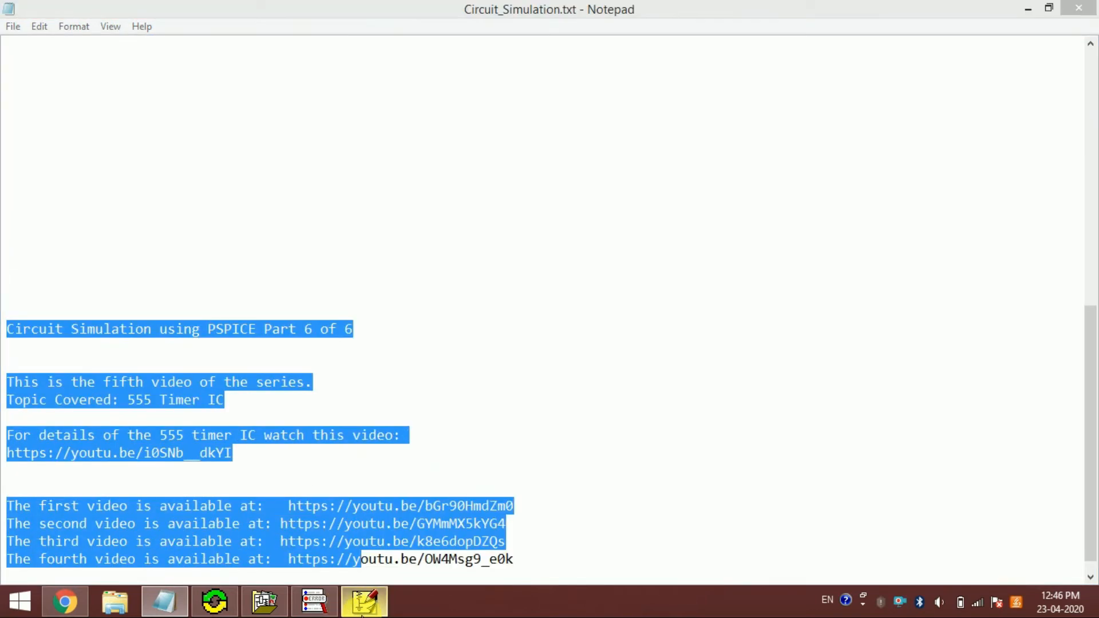
- Switch back to PSpice Schematics and place a vertical resistor (part R) with its upper end level with the timer's OUTPUT pin 3
left_click(364, 601)
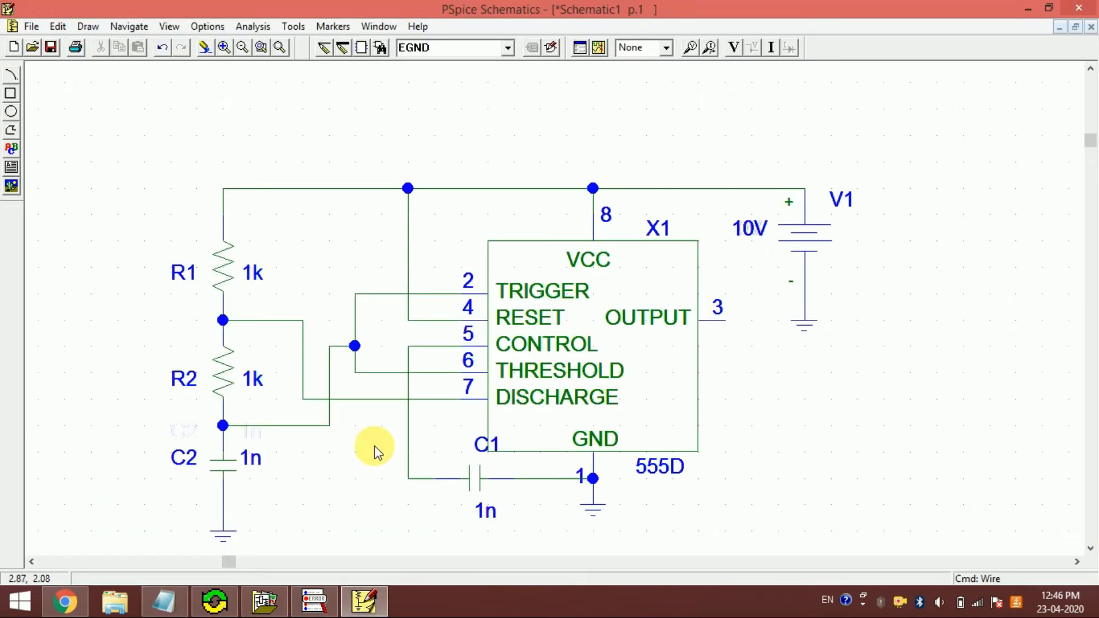
left_click(451, 51)
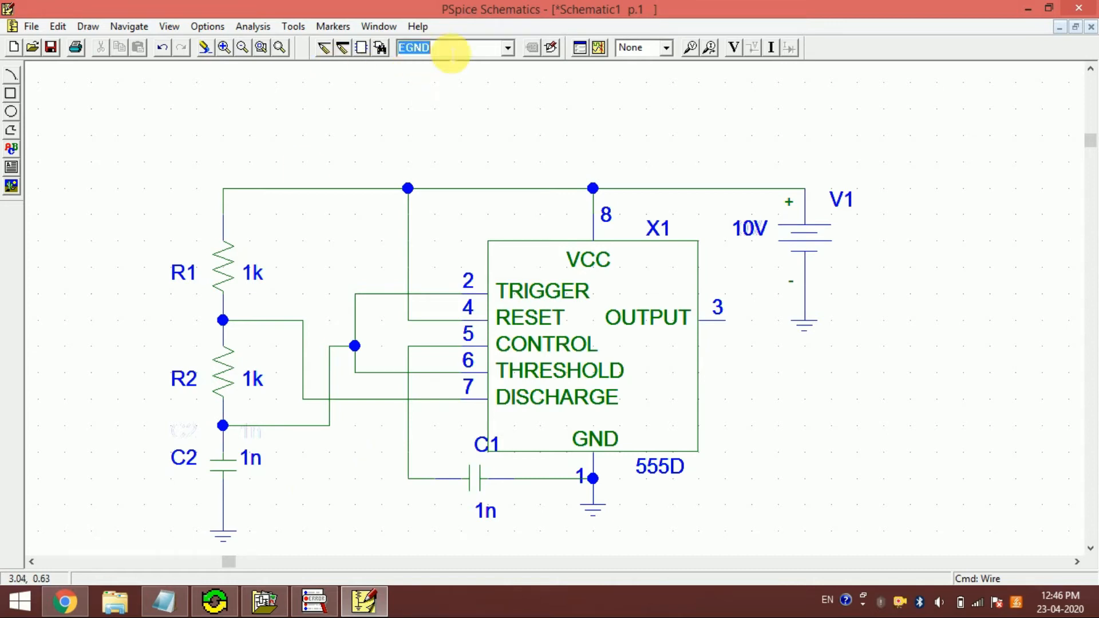
type("R")
key("Return")
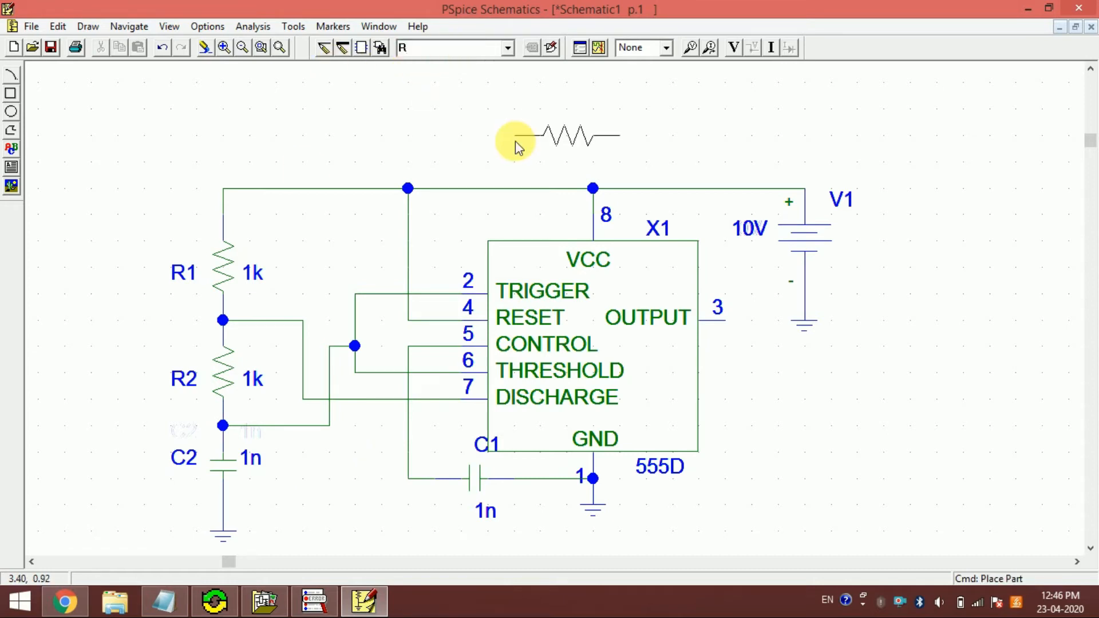
key("ctrl+r")
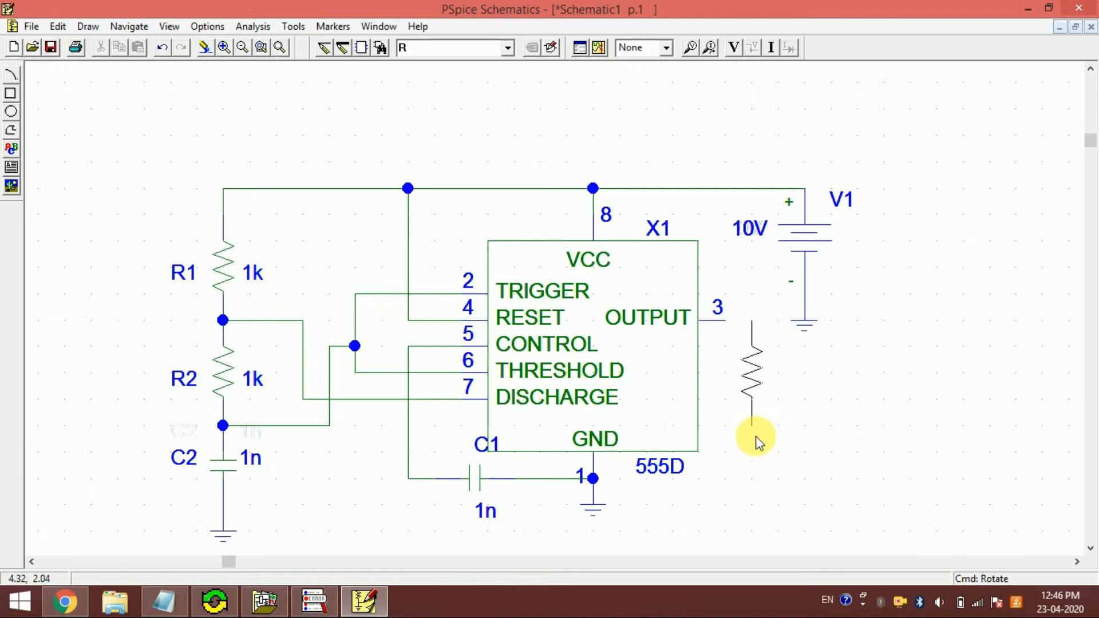
left_click(754, 436)
key("Escape")
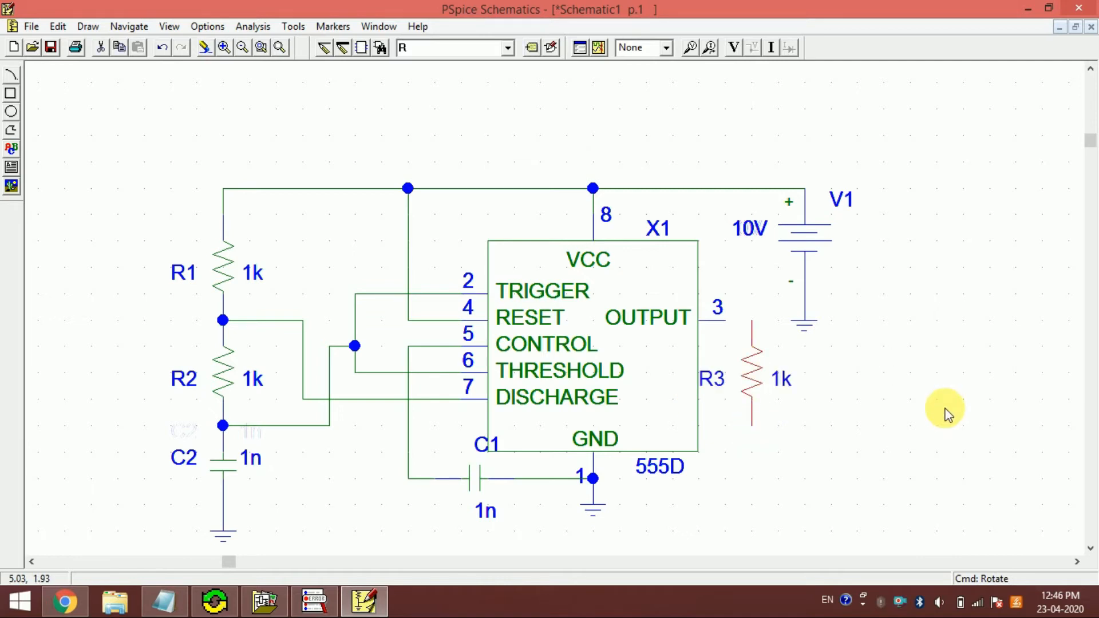
key("ctrl+w")
key("Escape")
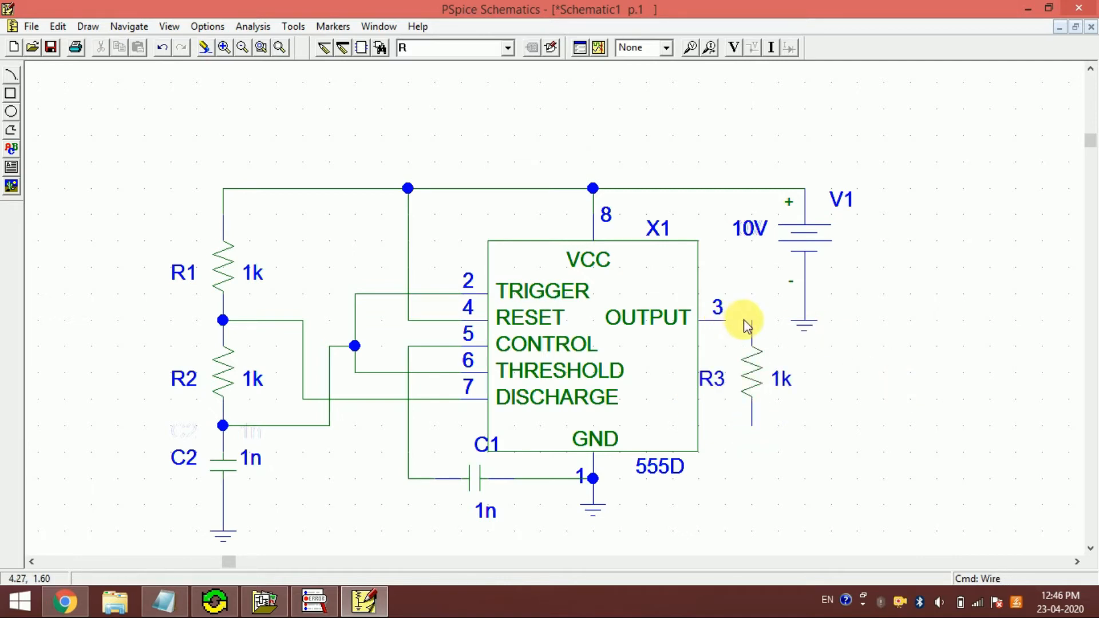
- Wire the timer's OUTPUT pin 3 to resistor R3's upper end and R3's lower end to the GND pin 1 node
key("ctrl+w")
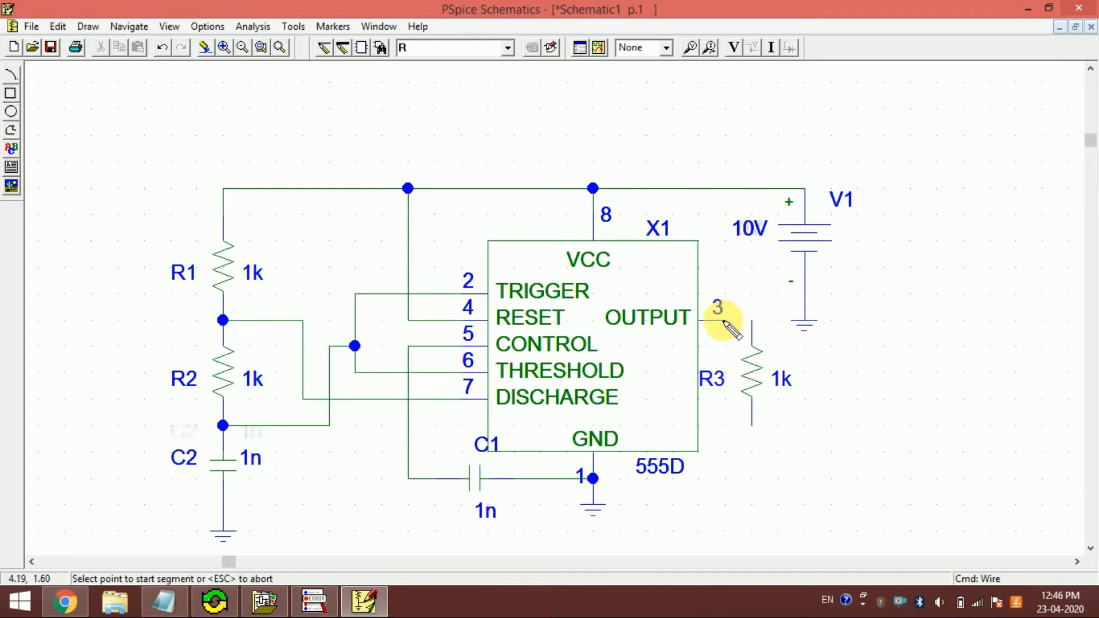
left_click(750, 321)
left_click(752, 425)
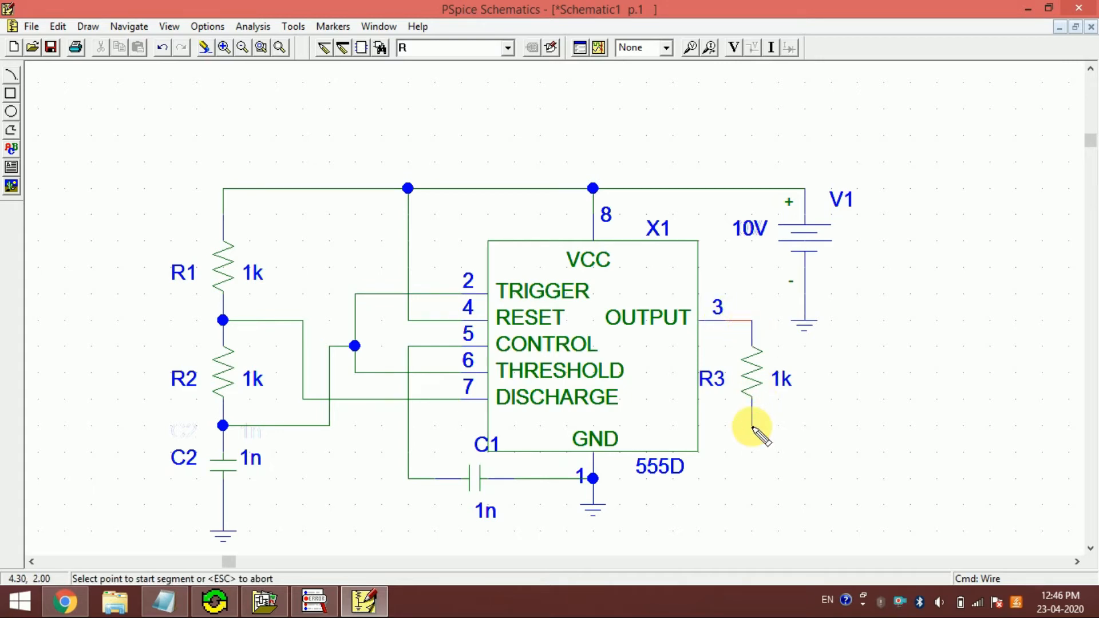
left_click(594, 478)
key("Escape")
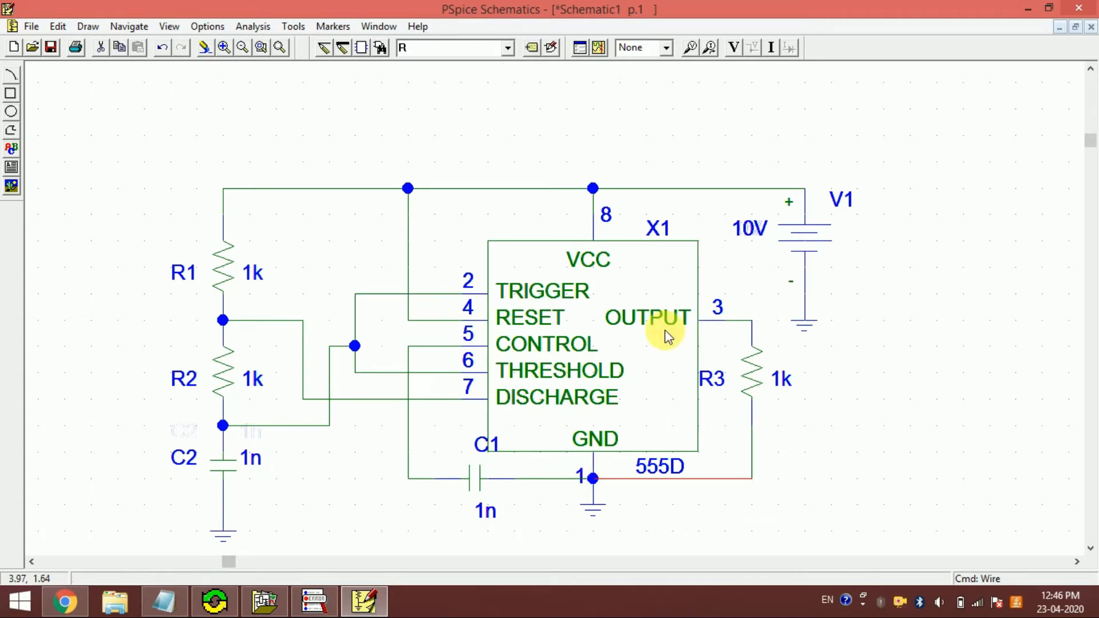
- Change the output resistor's reference designator to RL
left_click(710, 380)
double_click(710, 380)
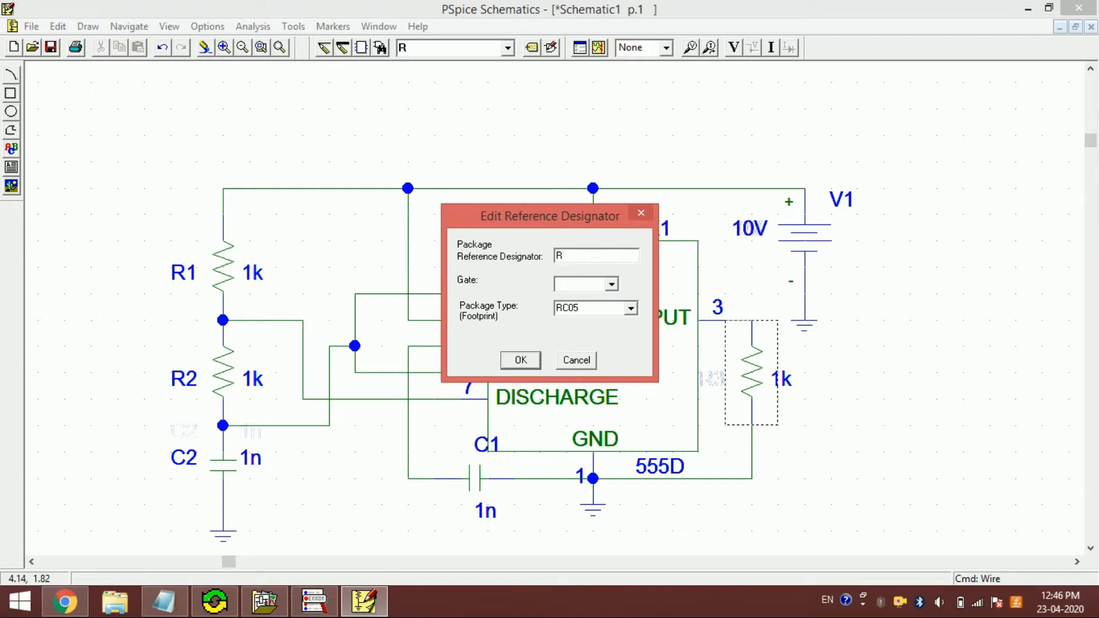
type("RL")
left_click(517, 361)
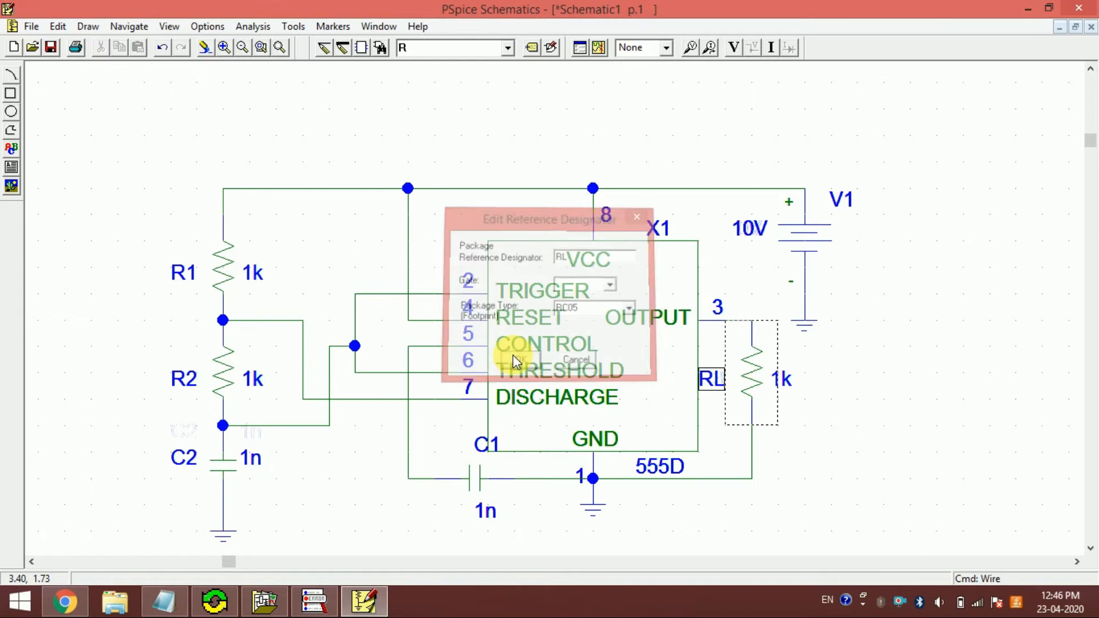
left_click(444, 243)
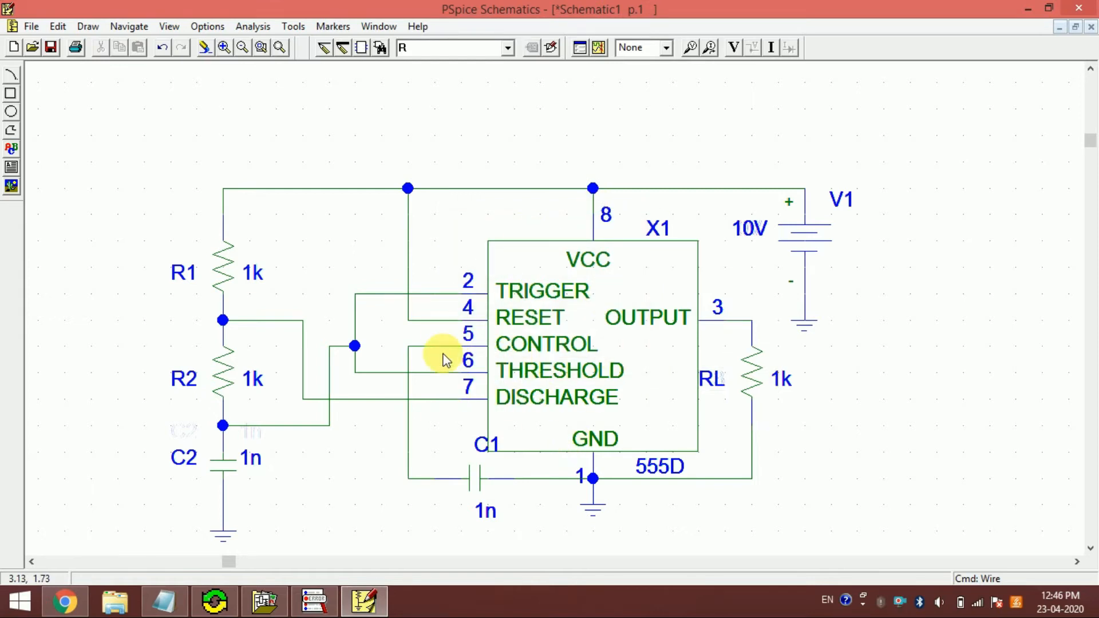
- Move capacitor C1's label clear of the timer outline and set capacitor C2's value to 1u
left_click(483, 453)
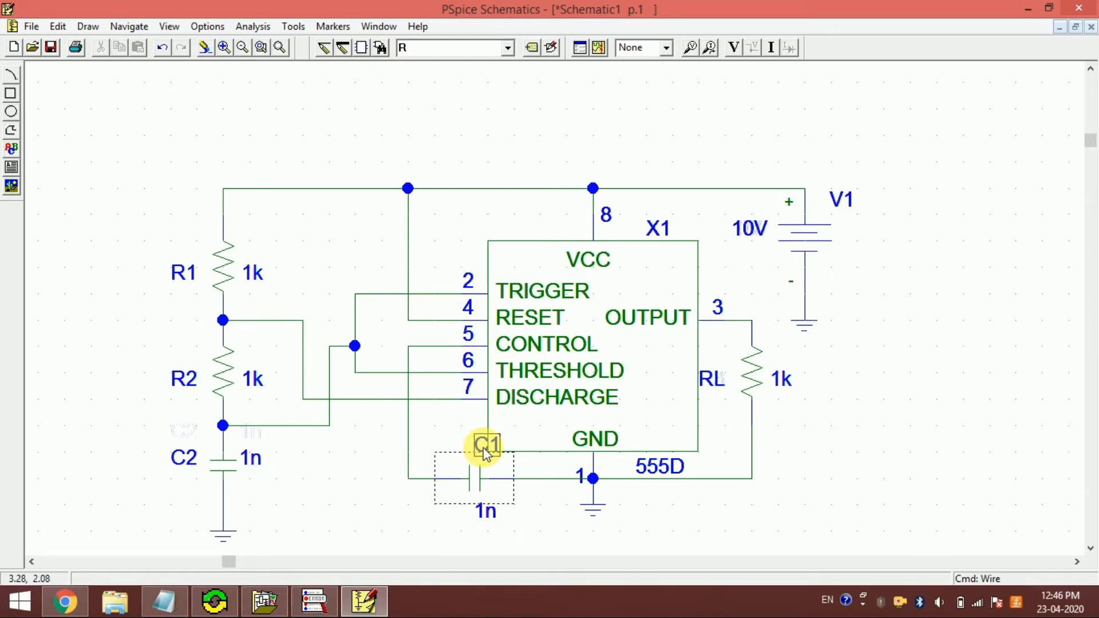
left_click(272, 467)
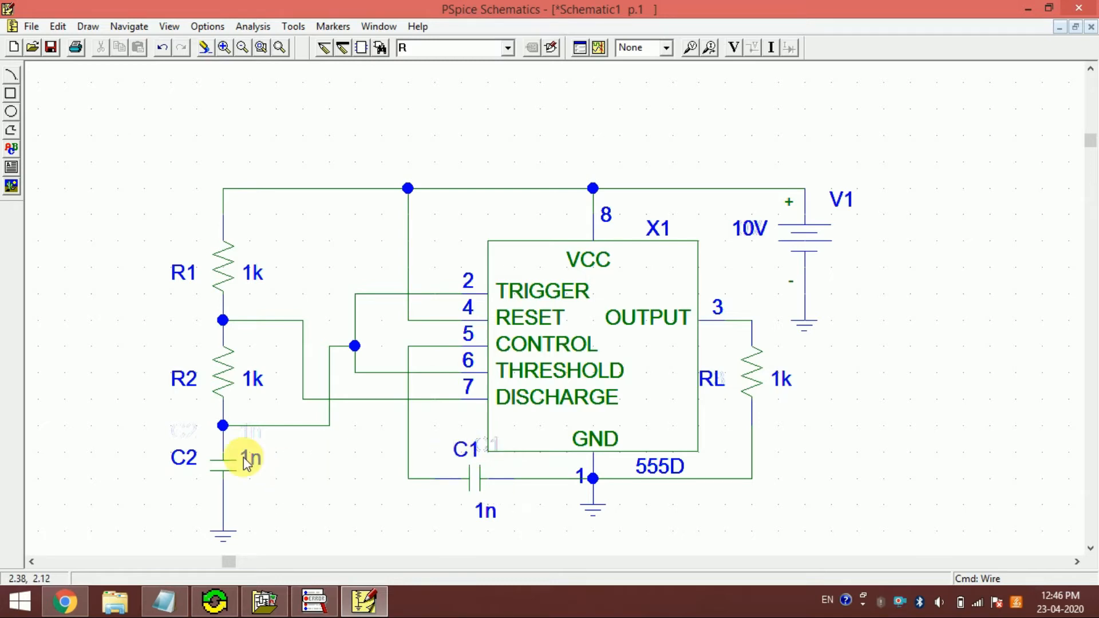
double_click(250, 461)
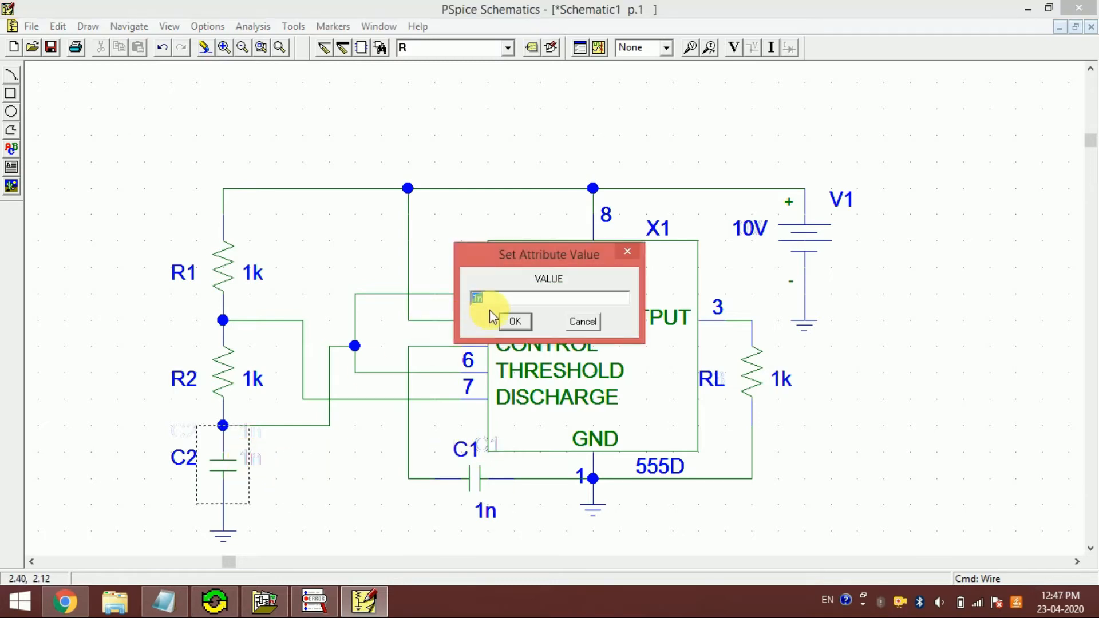
type("1U")
left_click(514, 320)
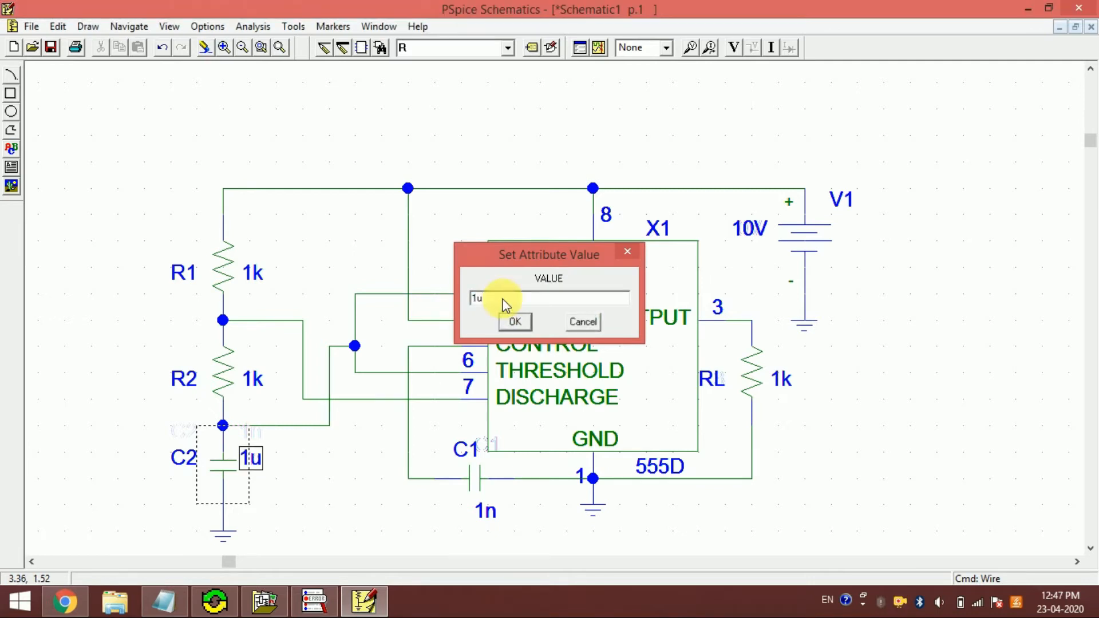
left_click(323, 511)
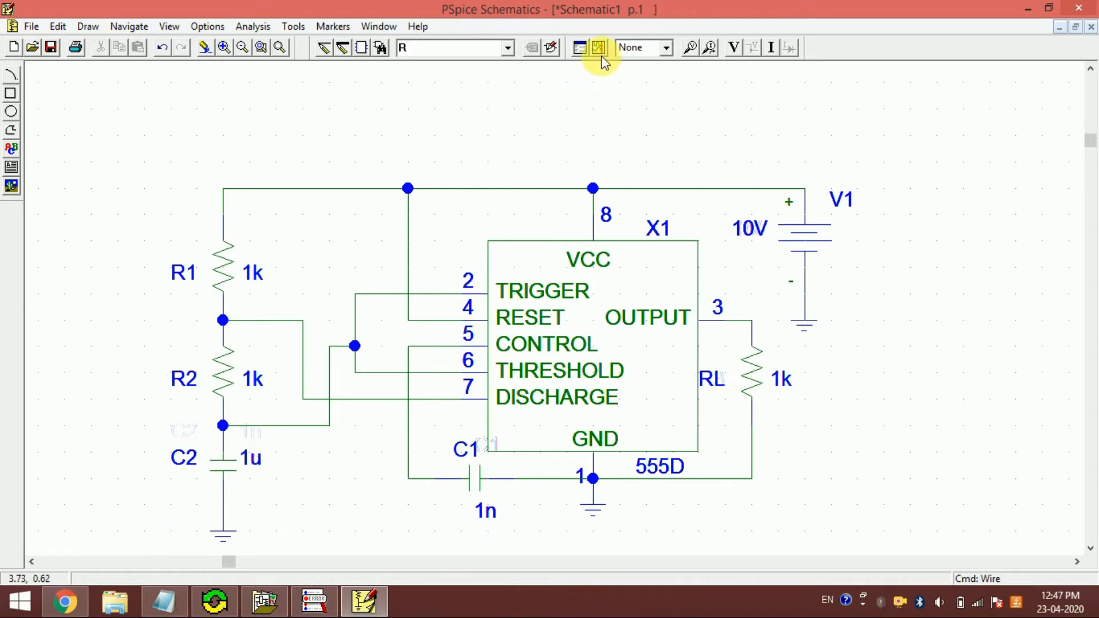
left_click(580, 48)
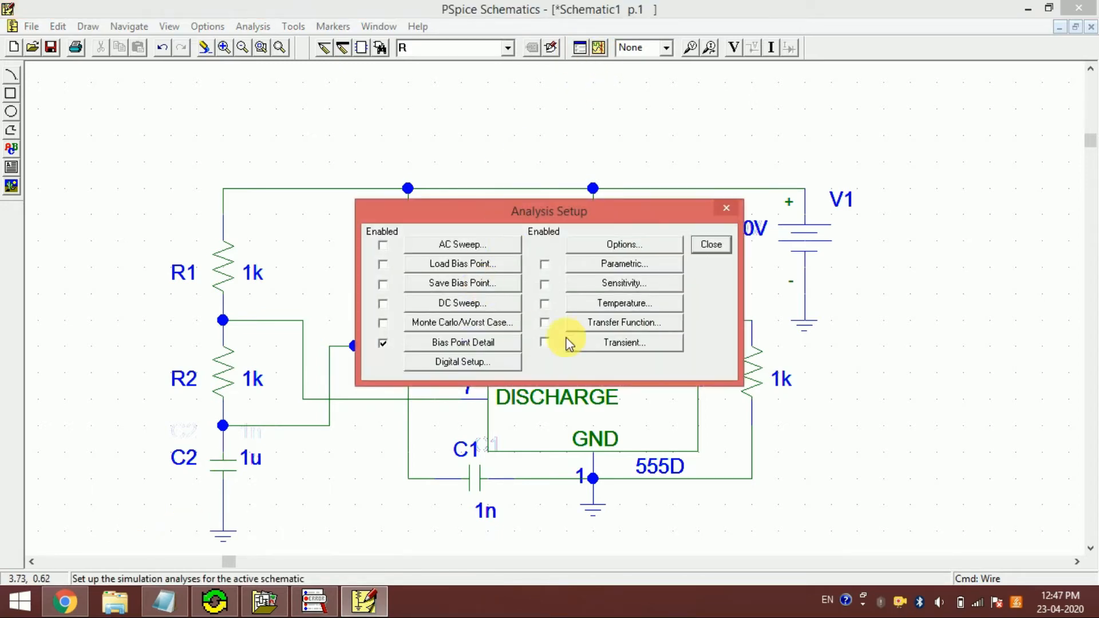
left_click(727, 214)
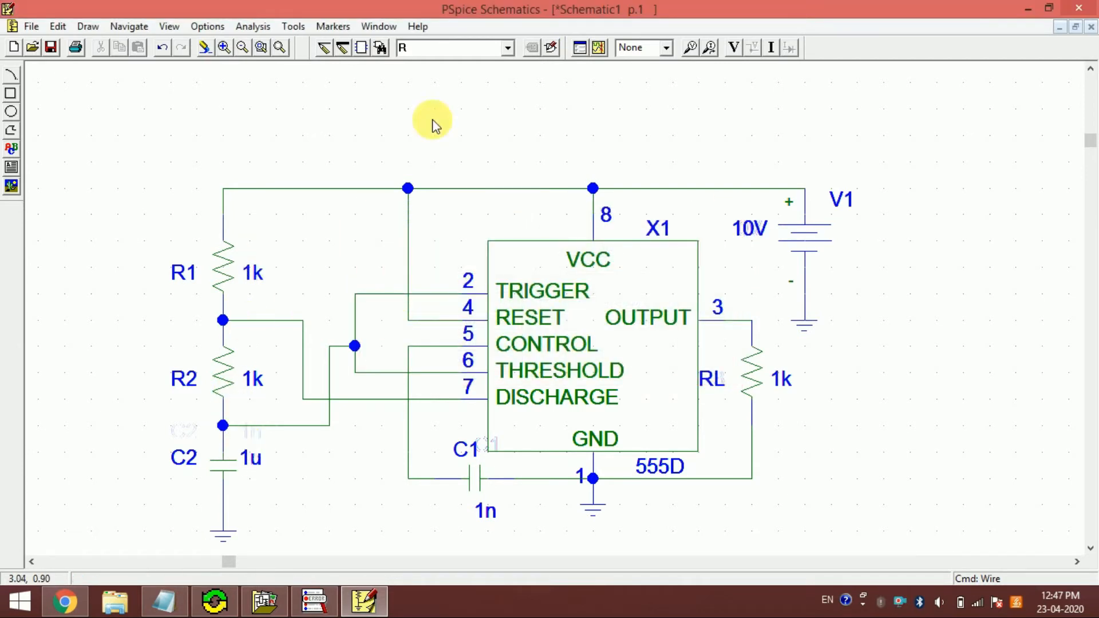
left_click(598, 48)
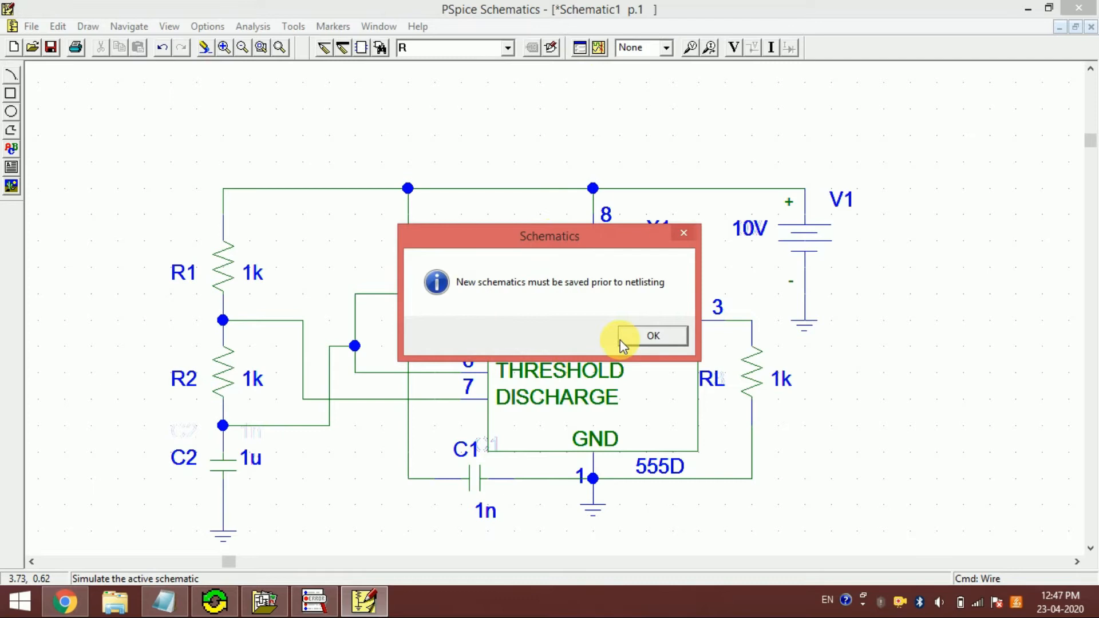
left_click(662, 331)
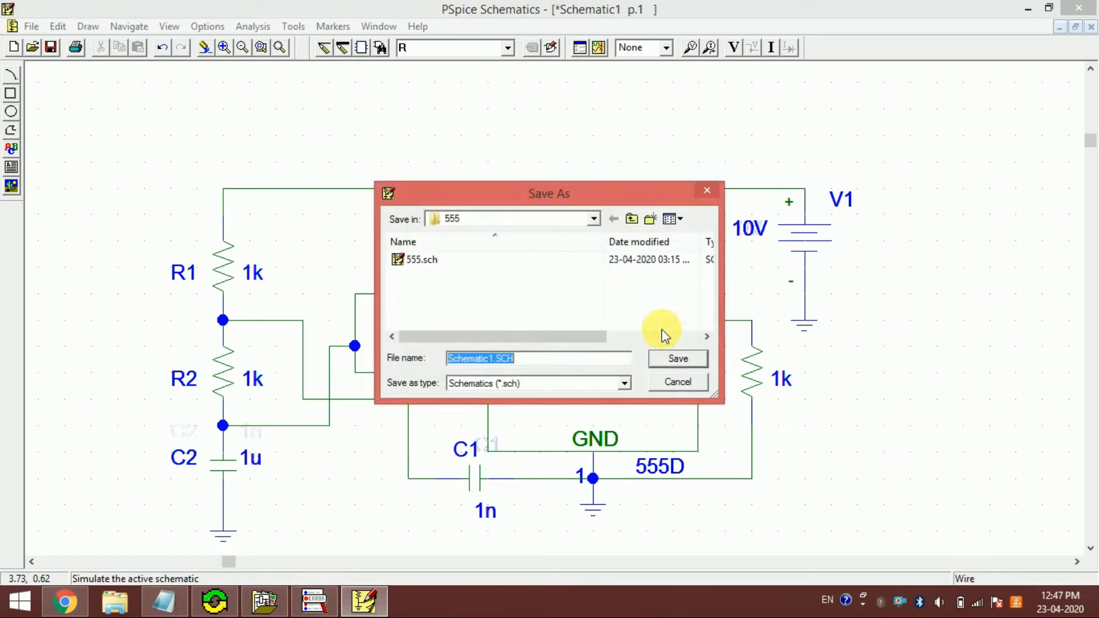
left_click(678, 382)
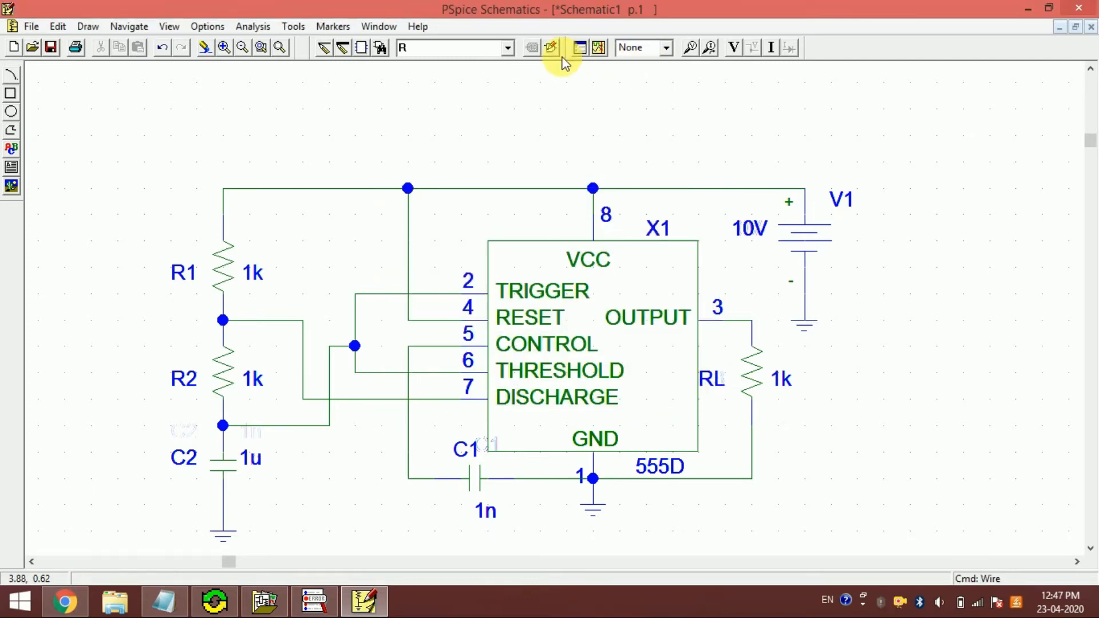
- Set up the analysis with Bias Point Detail disabled and Transient enabled with a final time of 10us
left_click(593, 48)
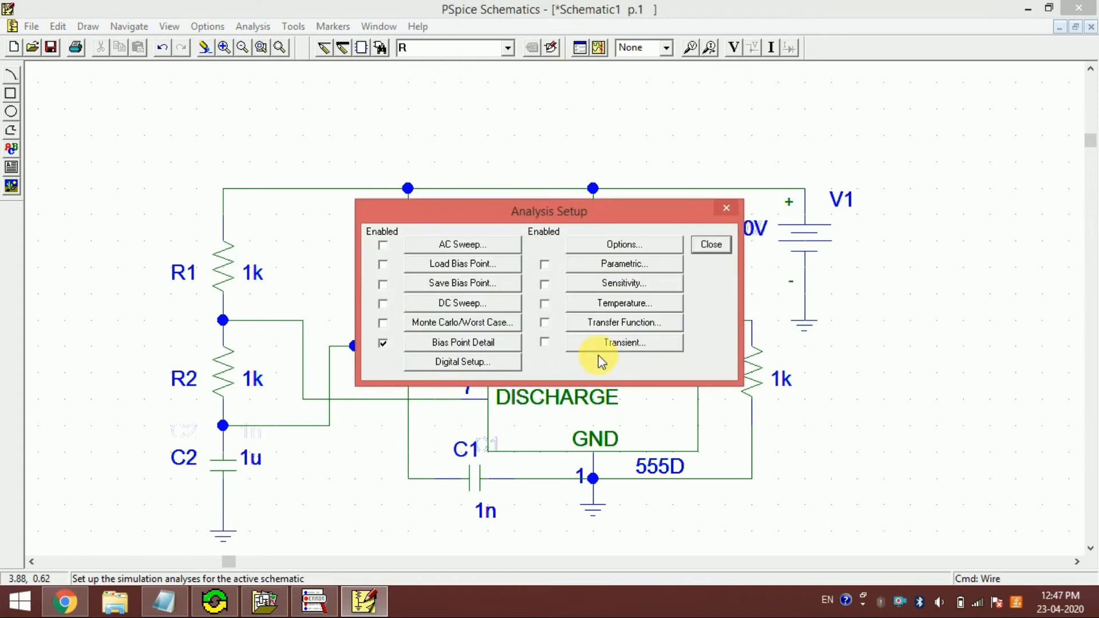
left_click(383, 344)
left_click(607, 344)
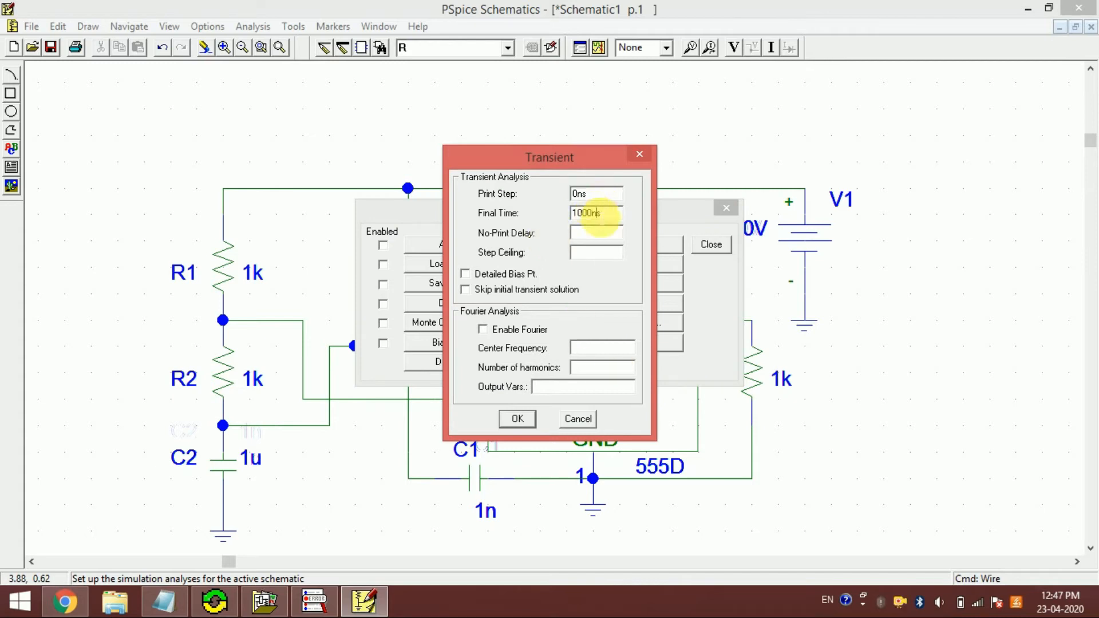
type("u")
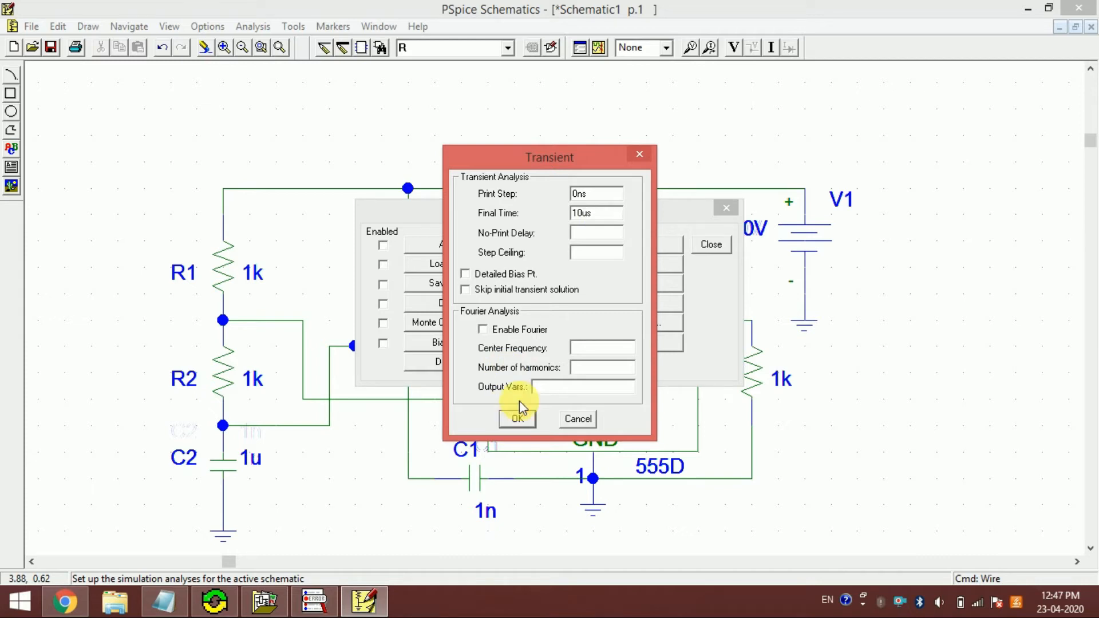
left_click(517, 420)
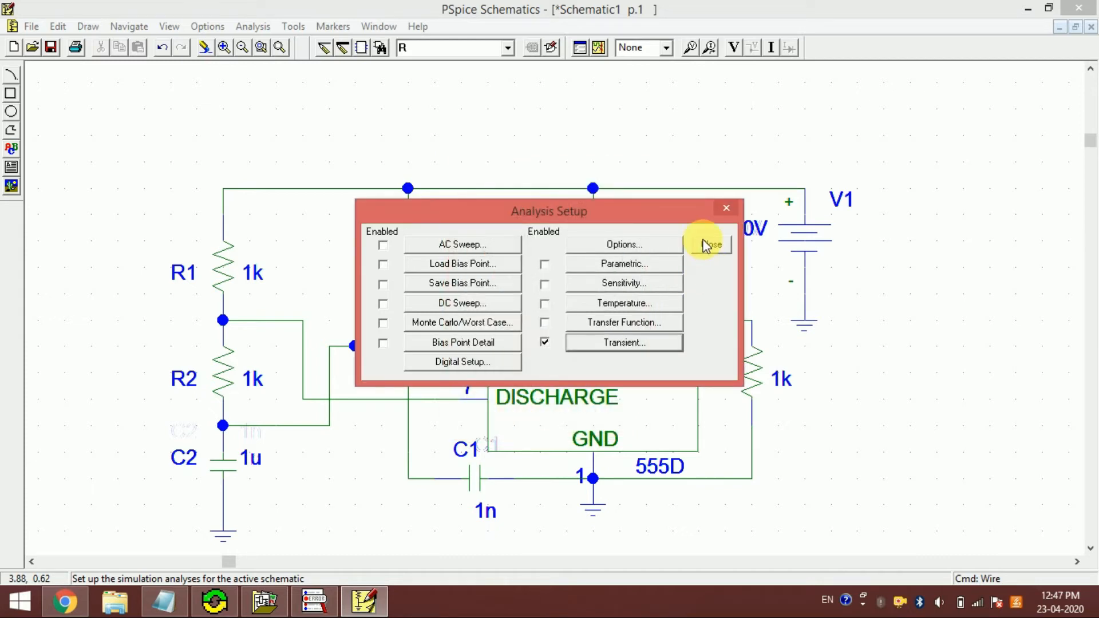
left_click(709, 245)
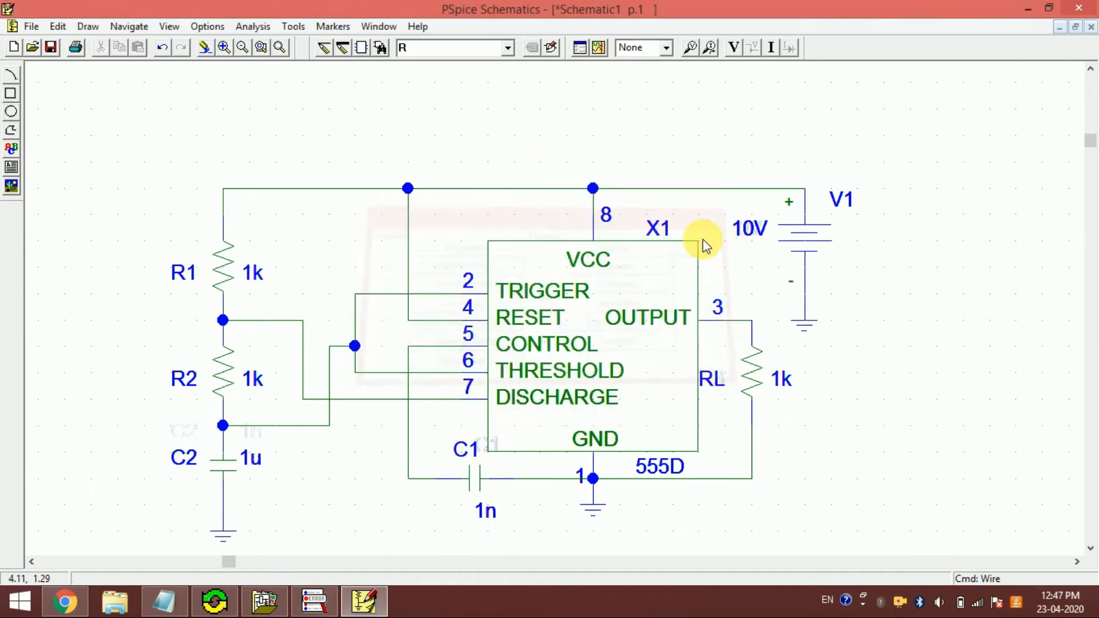
- Start the simulation and, for the required save, create a folder named TEST-555 in psice-projects
left_click(600, 51)
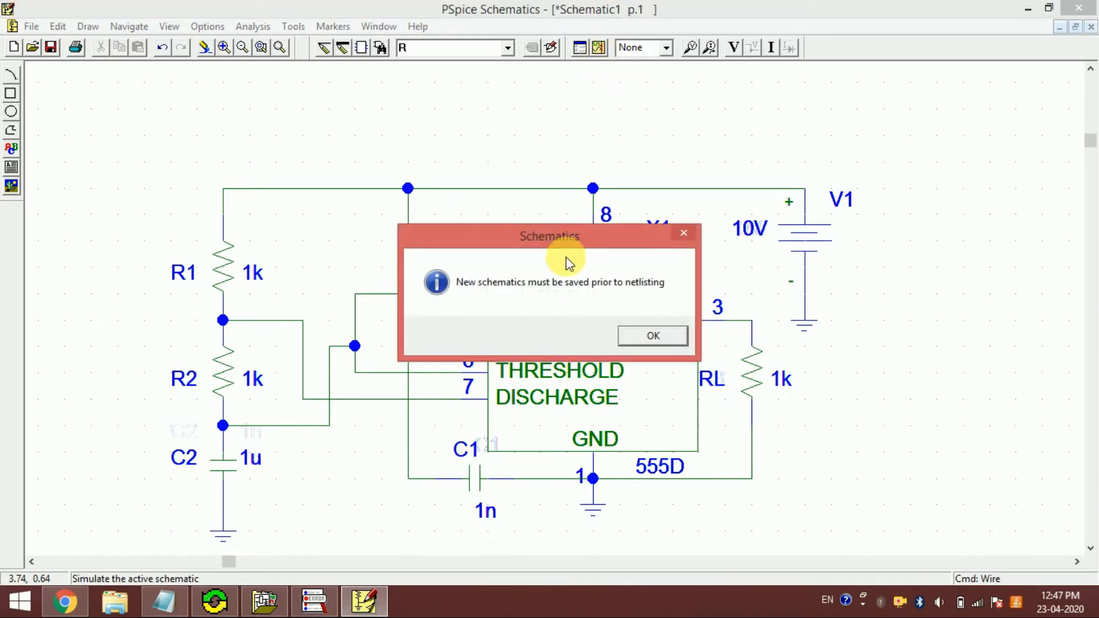
left_click(647, 341)
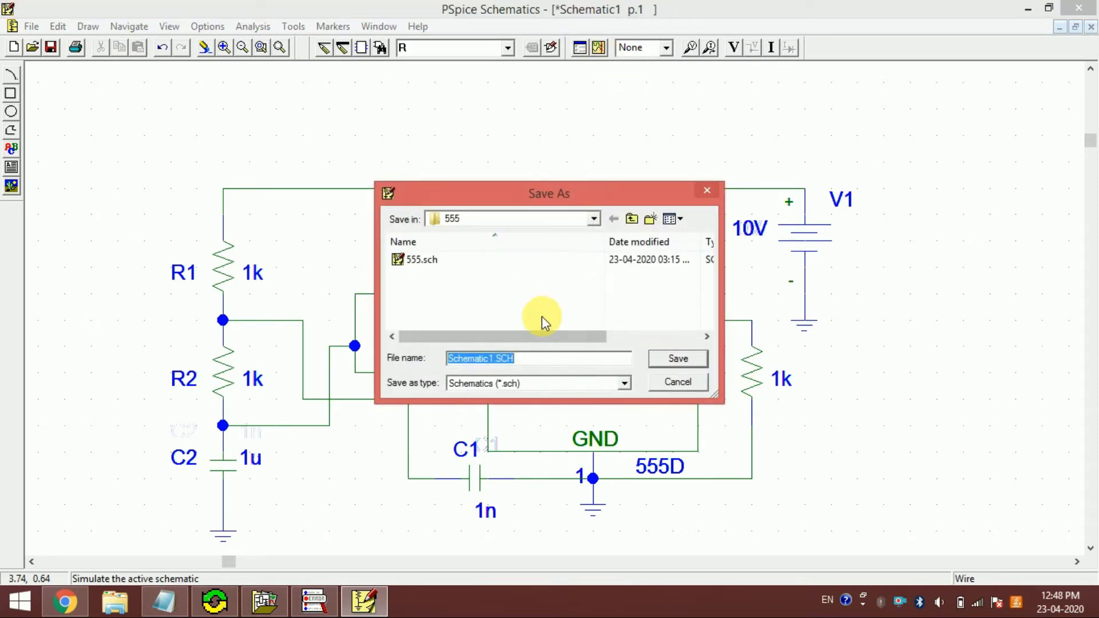
left_click(636, 219)
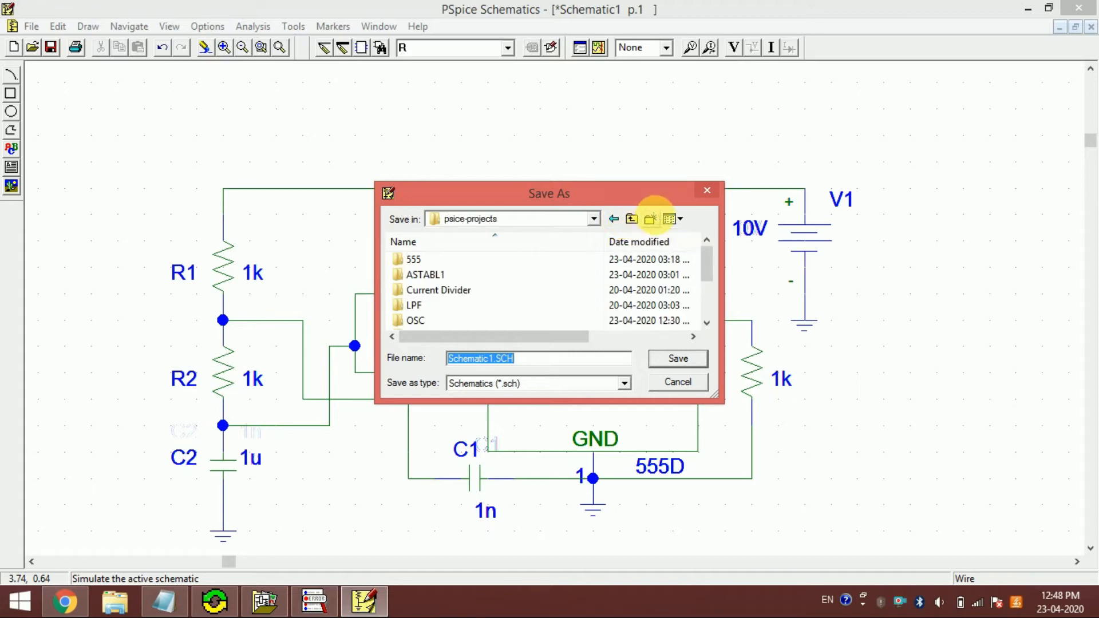
left_click(656, 220)
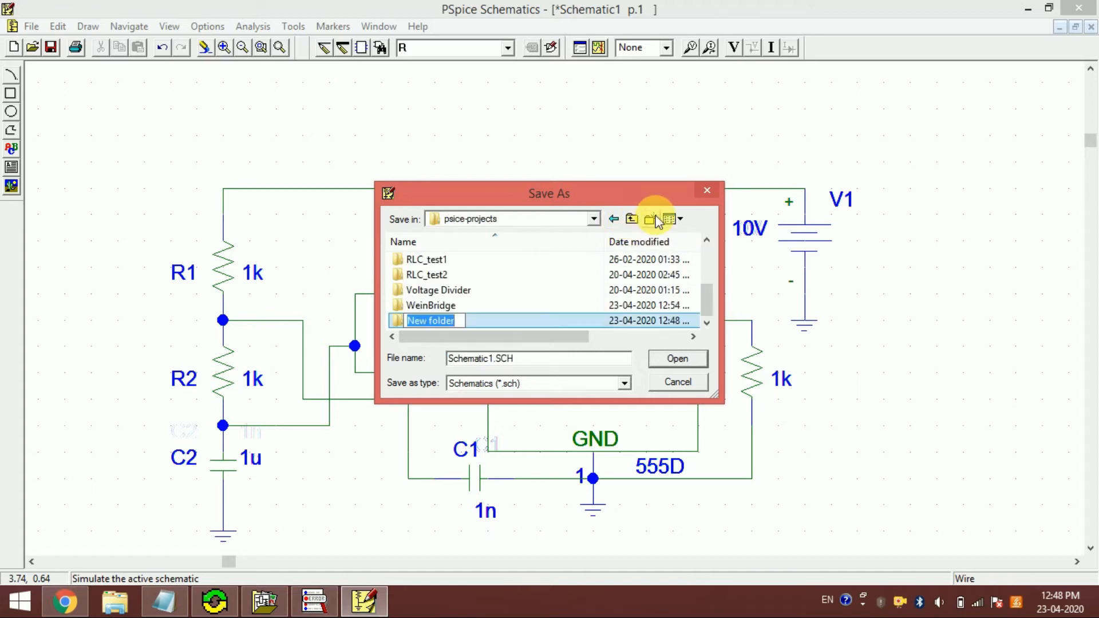
key("BackSpace")
type("TEST-555")
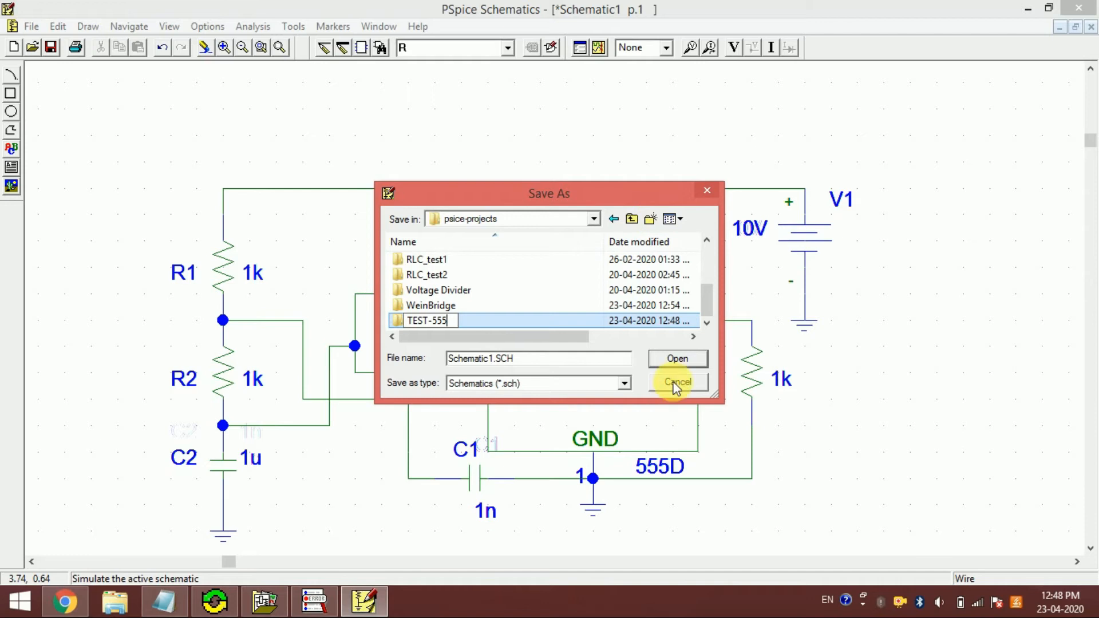
key("Return")
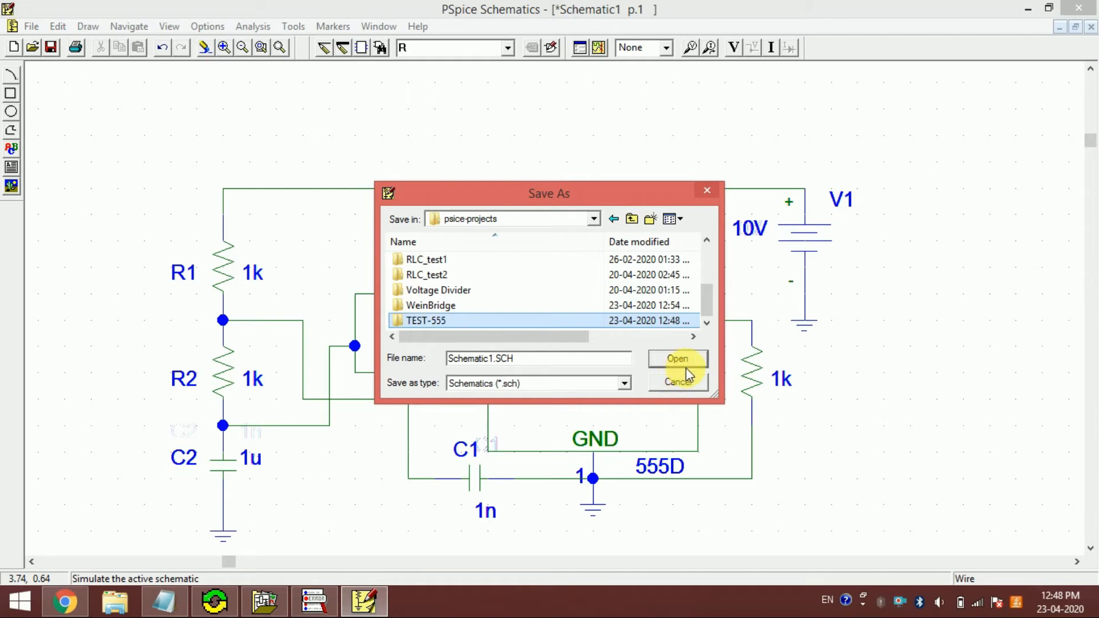
- Save the schematic as 555 inside the TEST-555 folder
double_click(533, 320)
left_click(496, 359)
key("shift+Home")
type("555")
key("Return")
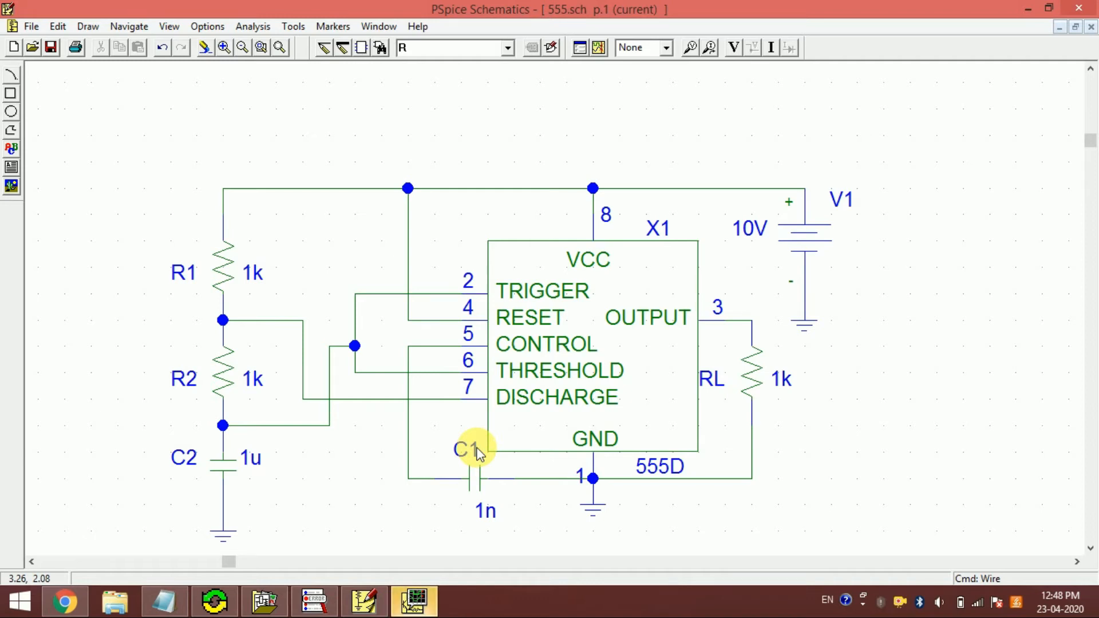
- Switch to OrCAD PSpice A/D and start adding a trace, leaving digital and current variables out of the list
left_click(414, 601)
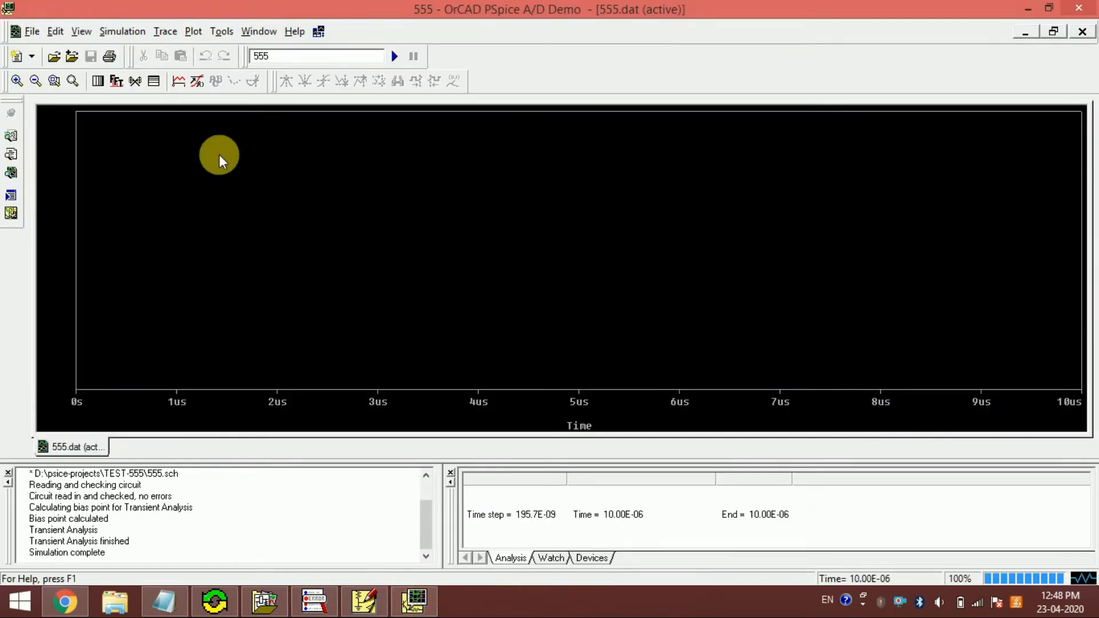
left_click(178, 82)
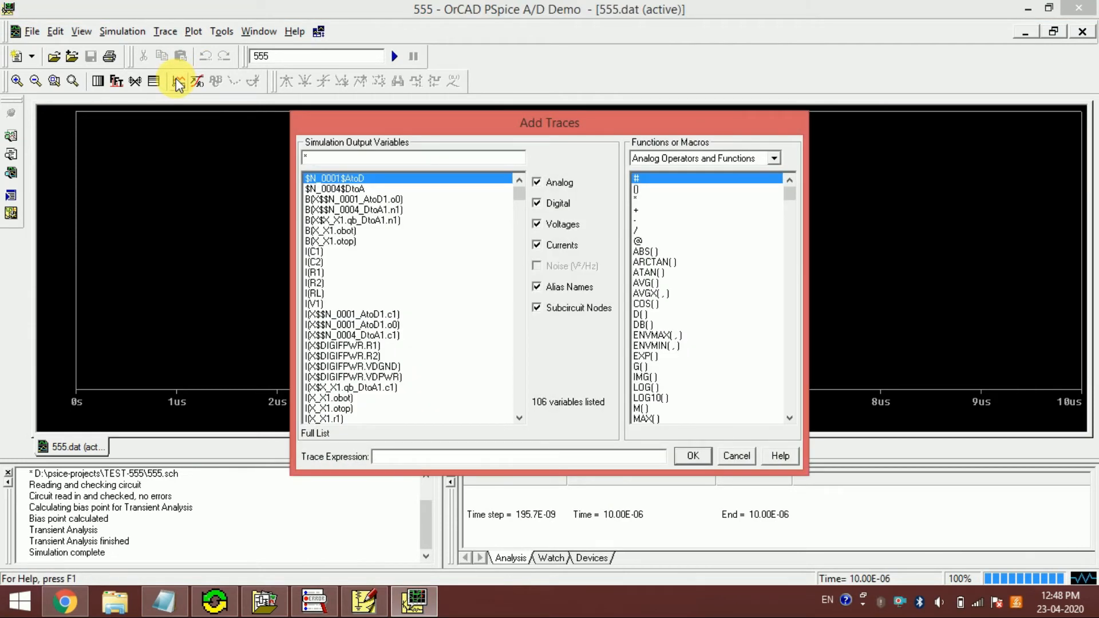
left_click(548, 210)
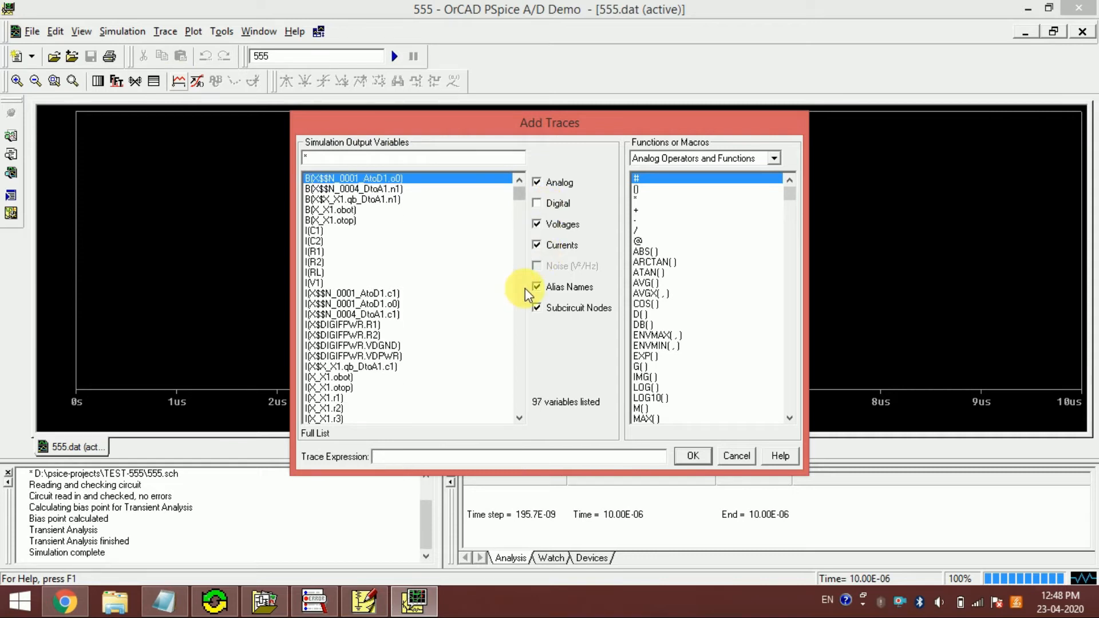
left_click(547, 247)
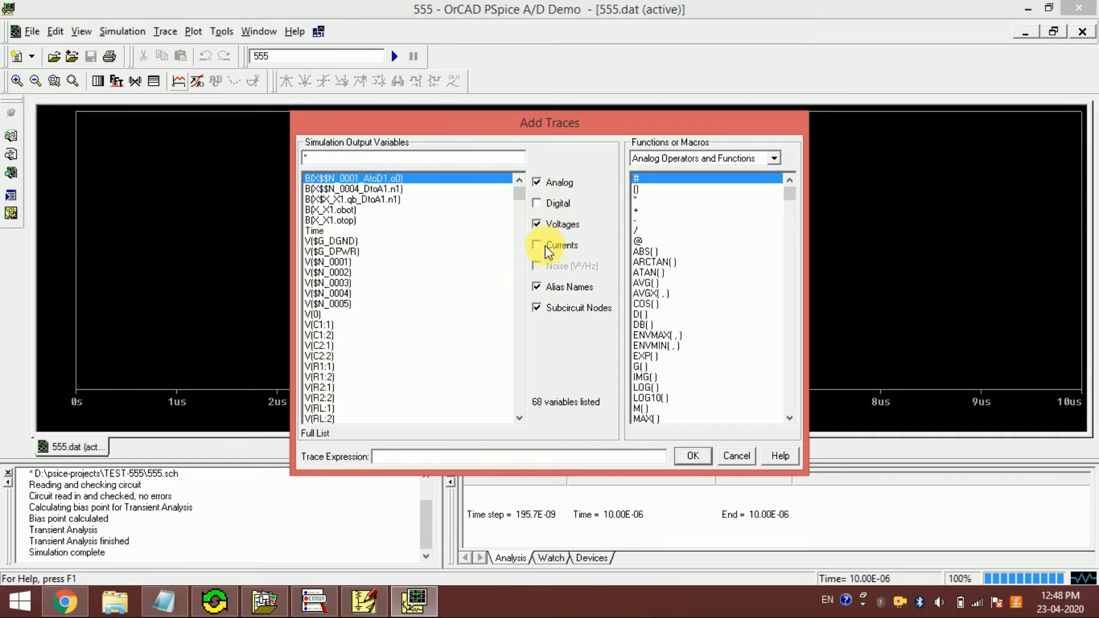
- Add the load resistor voltage V(RL:2) as a trace to the transient plot
left_click(517, 330)
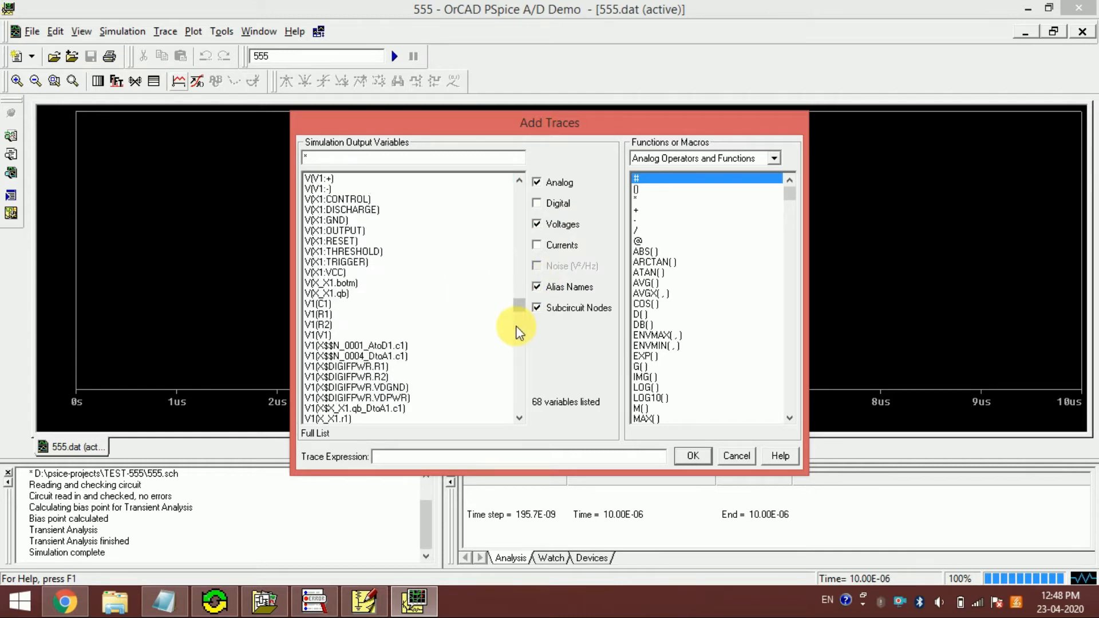
left_click(519, 201)
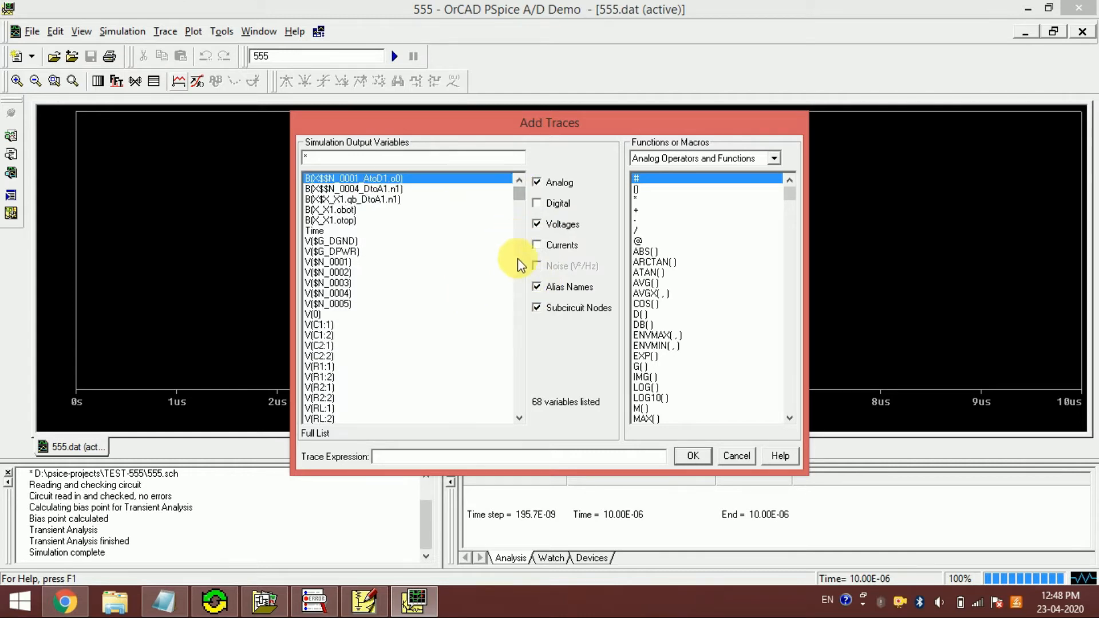
left_click(520, 421)
left_click(520, 420)
left_click(519, 420)
double_click(520, 420)
left_click(520, 420)
left_click(520, 420)
left_click(520, 420)
left_click(520, 420)
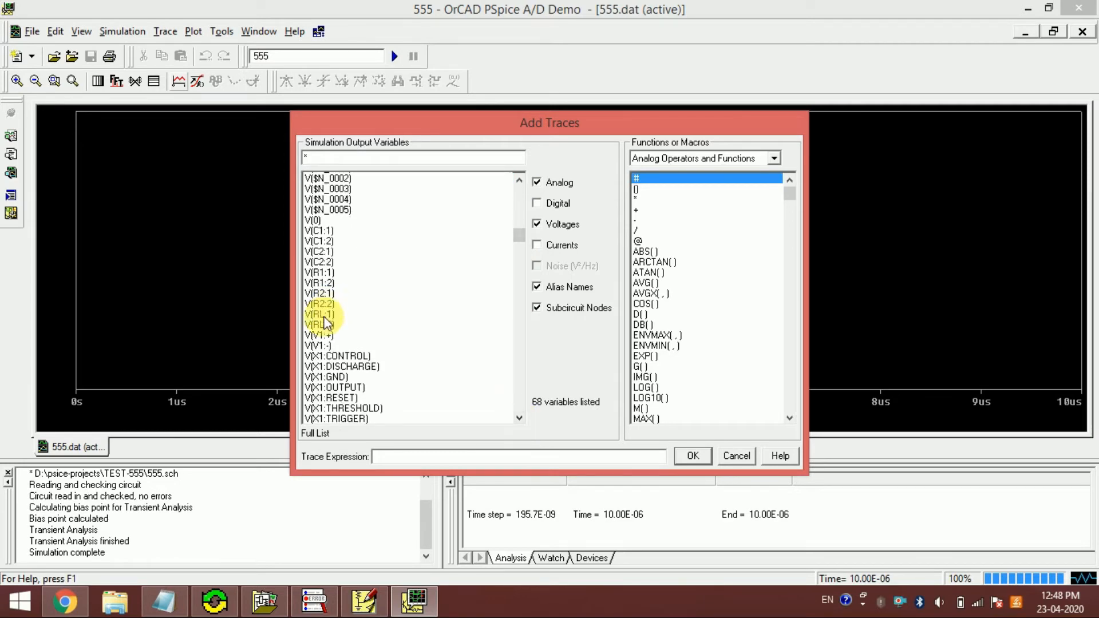
left_click(322, 324)
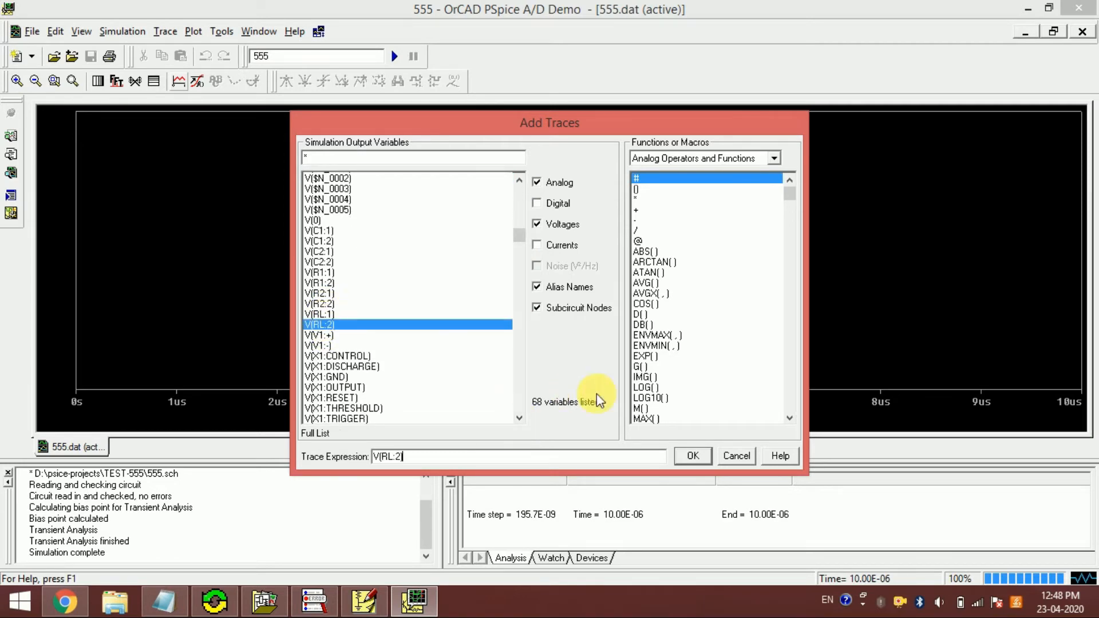
left_click(692, 456)
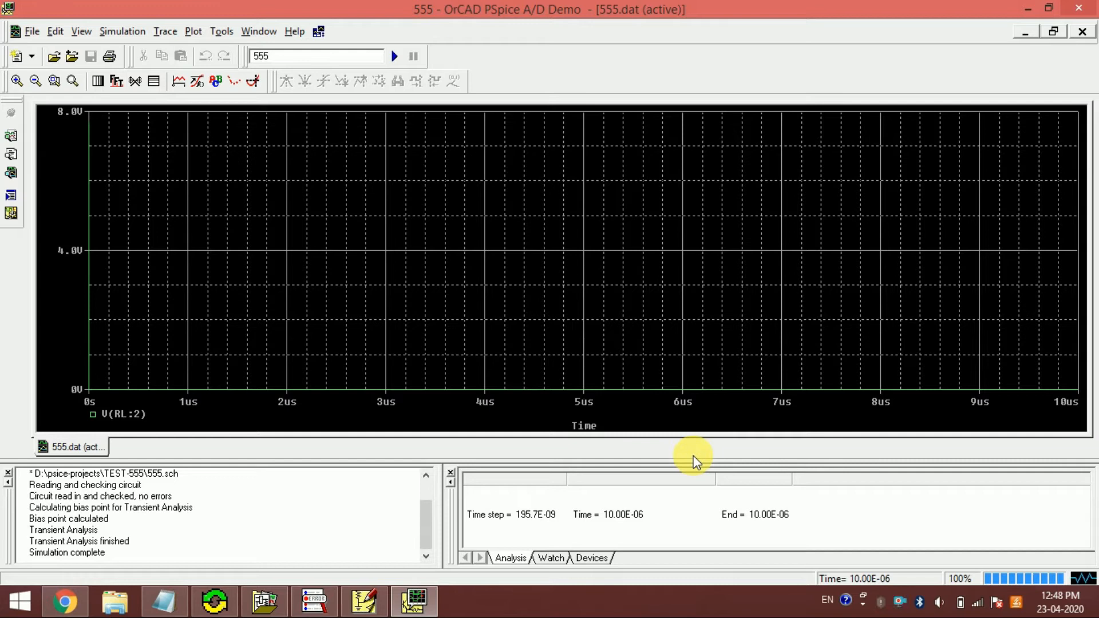
- Close the simulation results, set the Transient analysis final time to 10ms, and rerun the simulation
left_click(1084, 8)
left_click(587, 50)
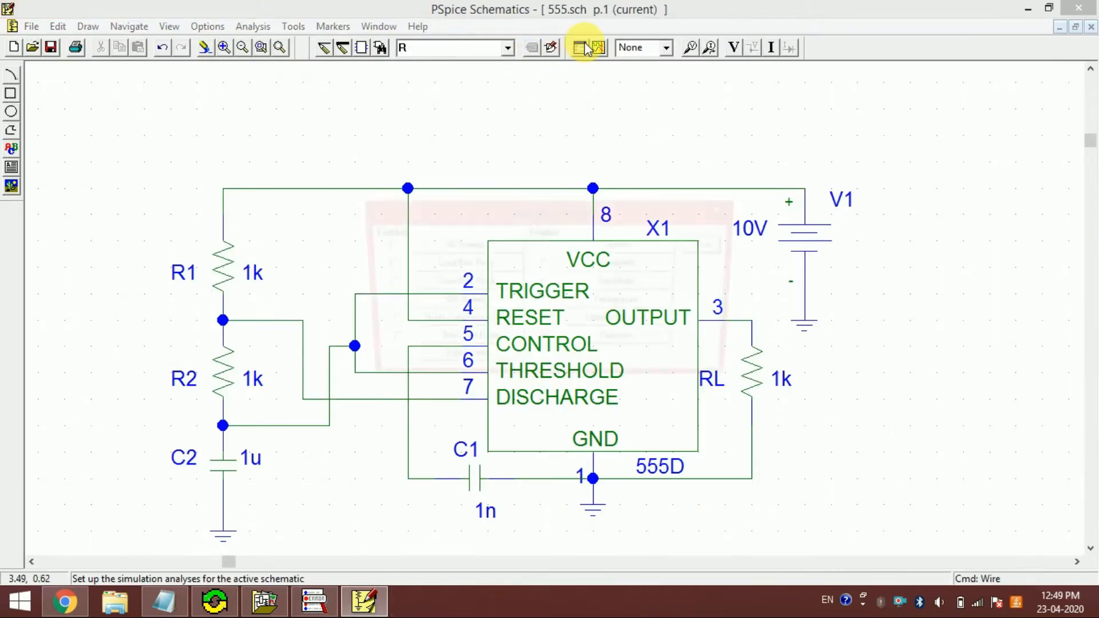
left_click(624, 343)
left_click(629, 348)
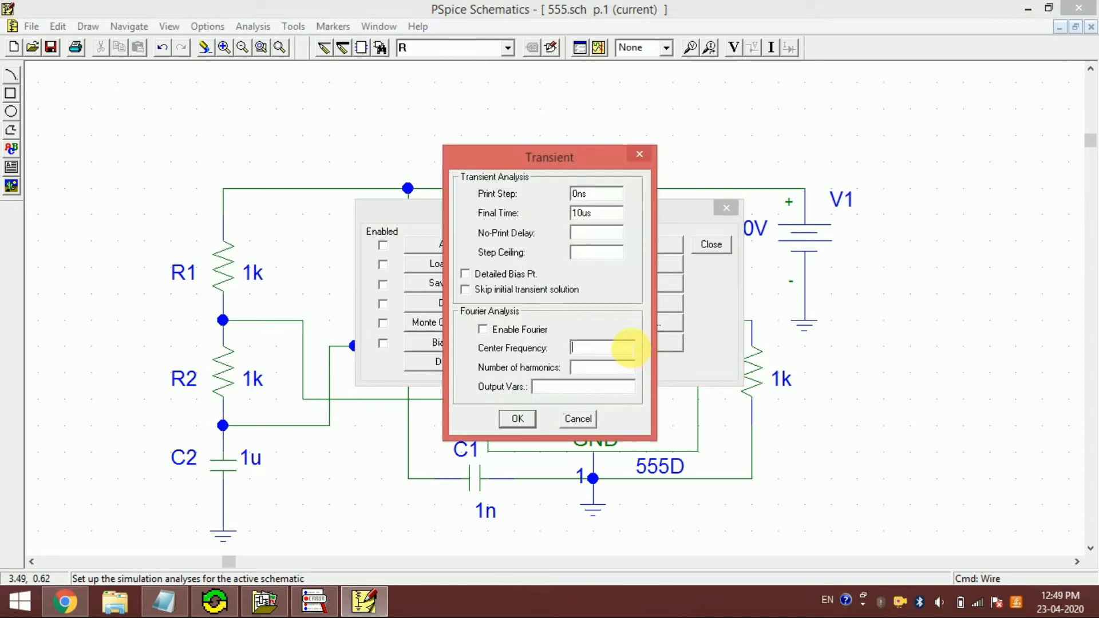
key("BackSpace")
type("m")
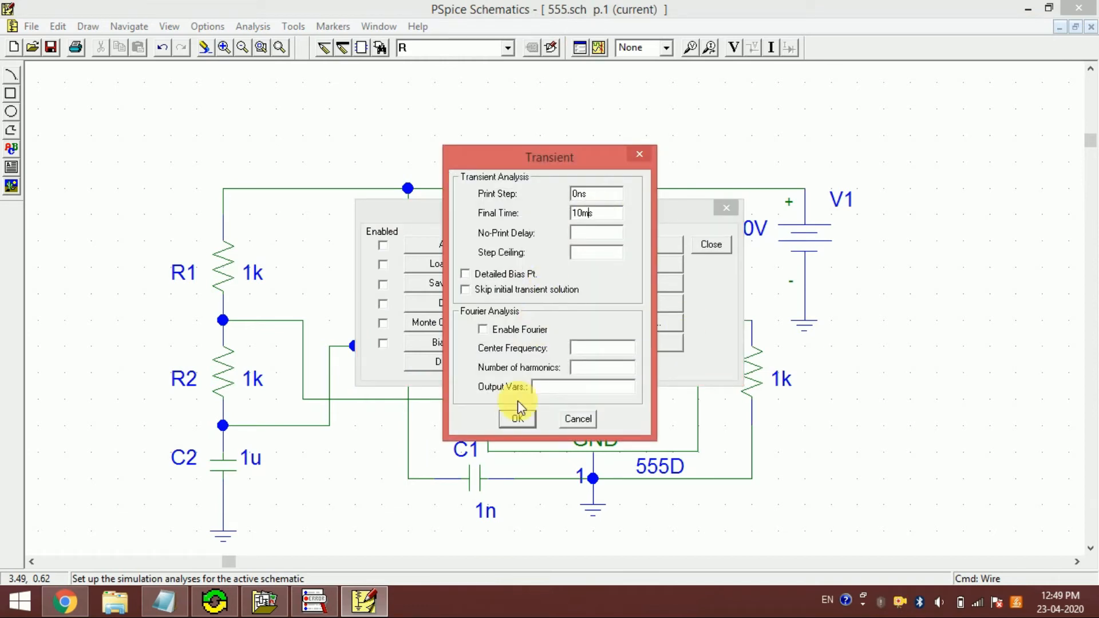
left_click(518, 419)
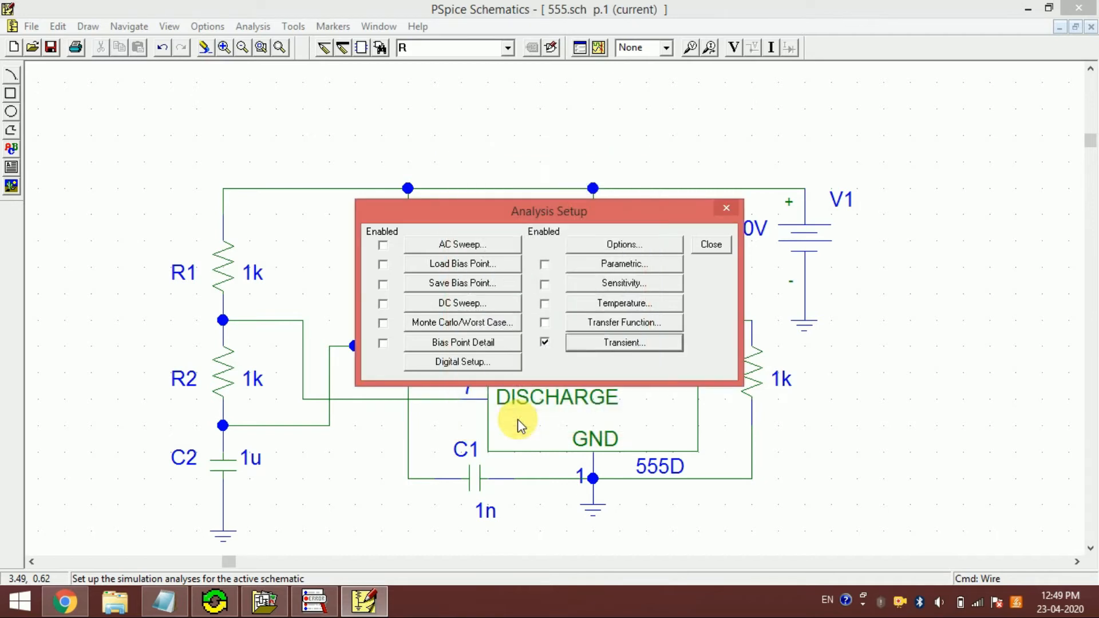
left_click(710, 245)
left_click(599, 47)
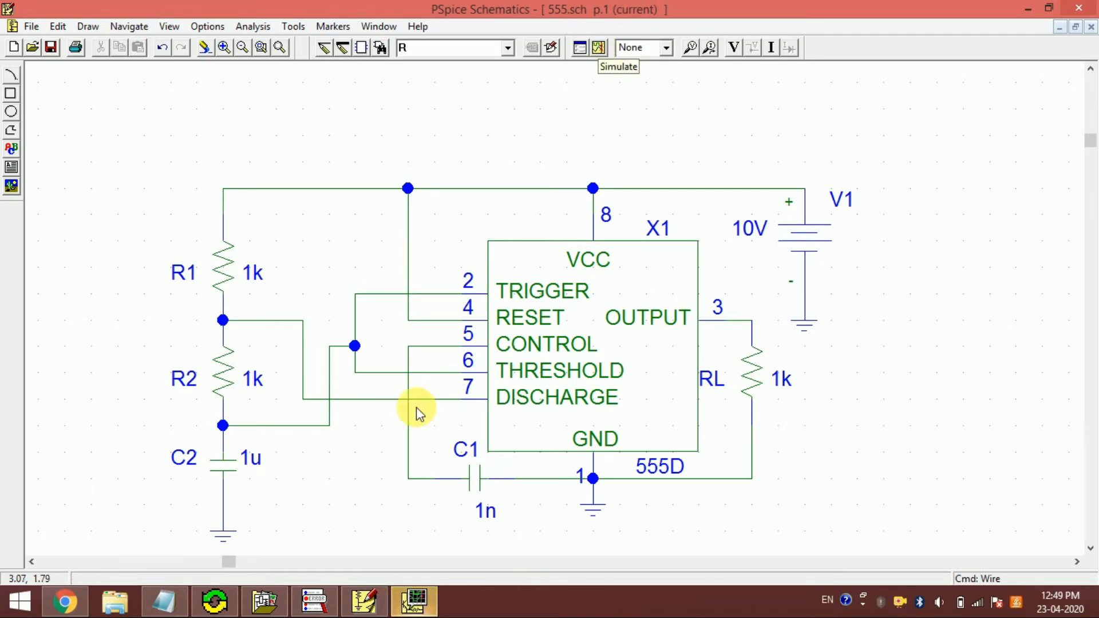
- Switch to OrCAD PSpice A/D and plot the V(RL:2) trace, leaving current variables out of the list
left_click(417, 601)
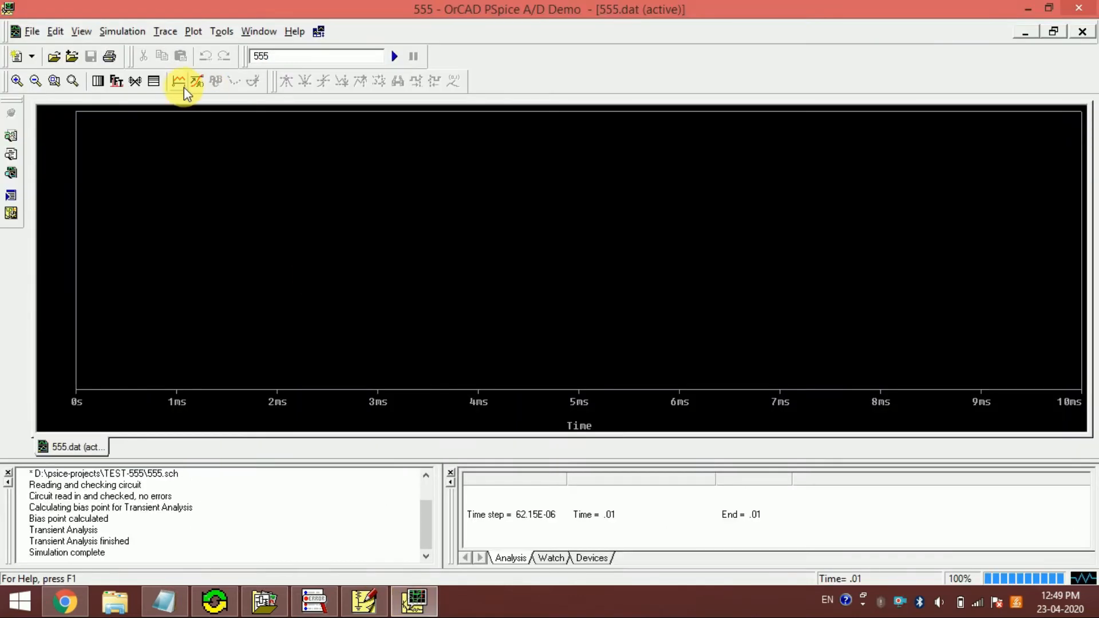
left_click(180, 82)
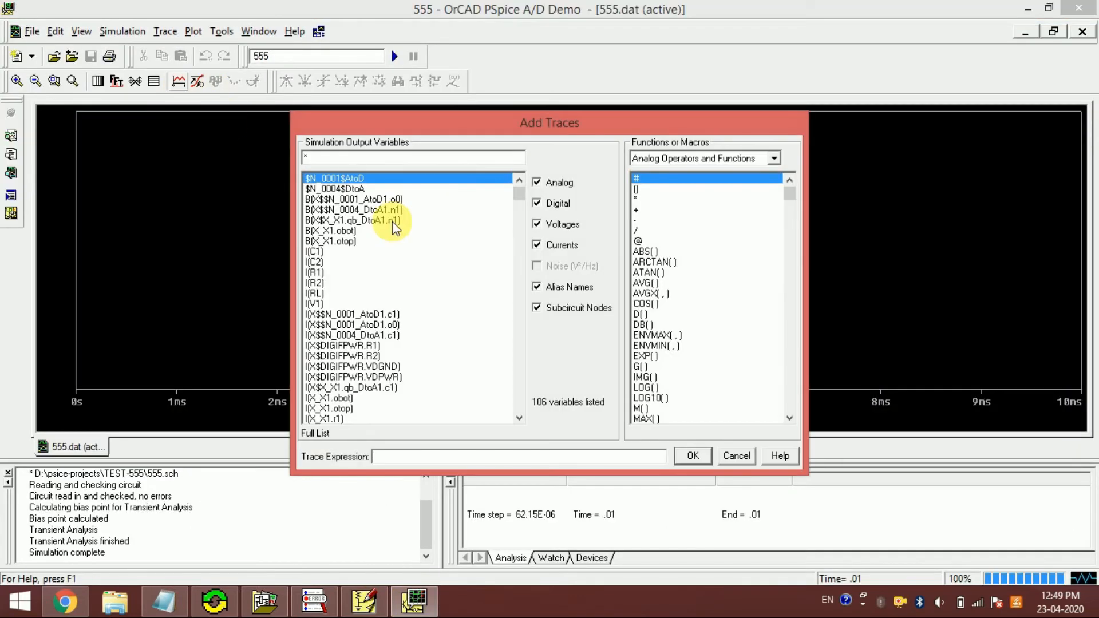
left_click(538, 246)
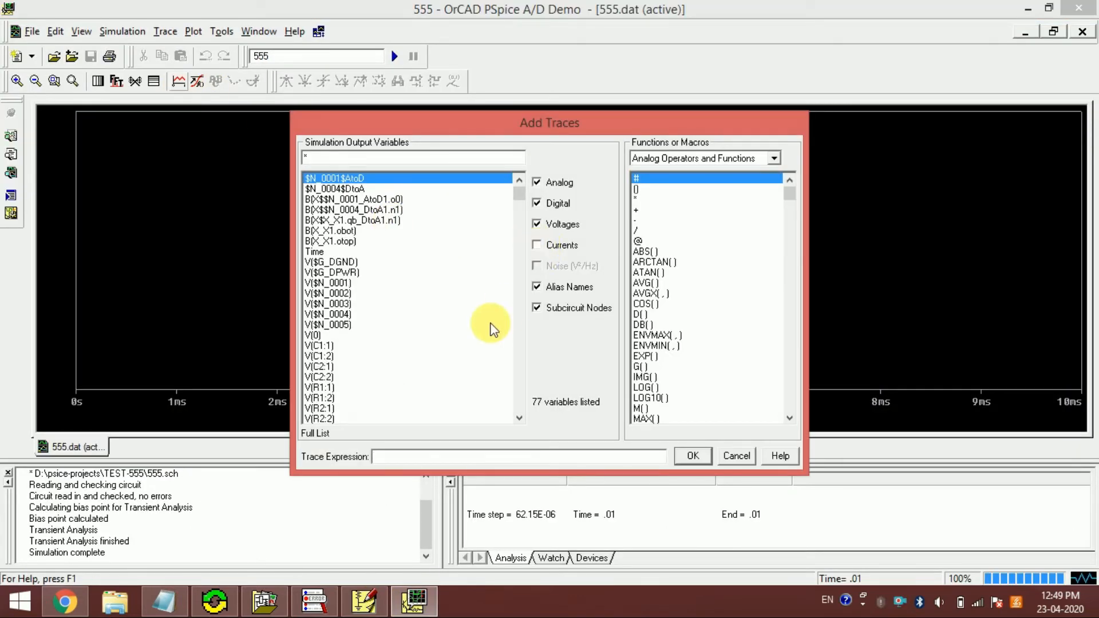
left_click(519, 419)
left_click(519, 419)
left_click(519, 420)
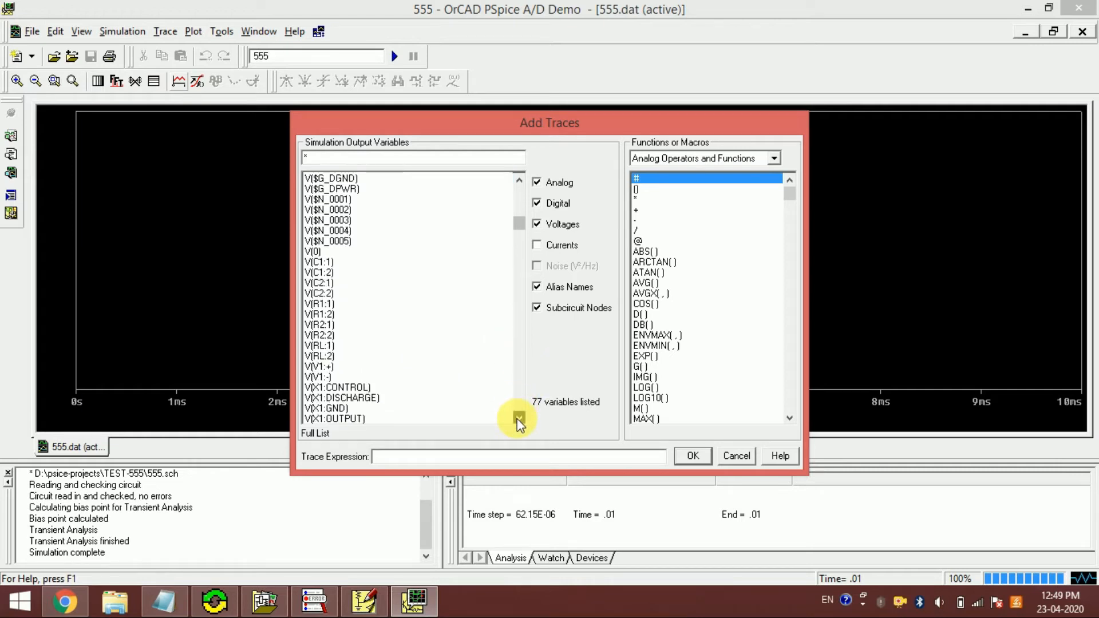
left_click(344, 356)
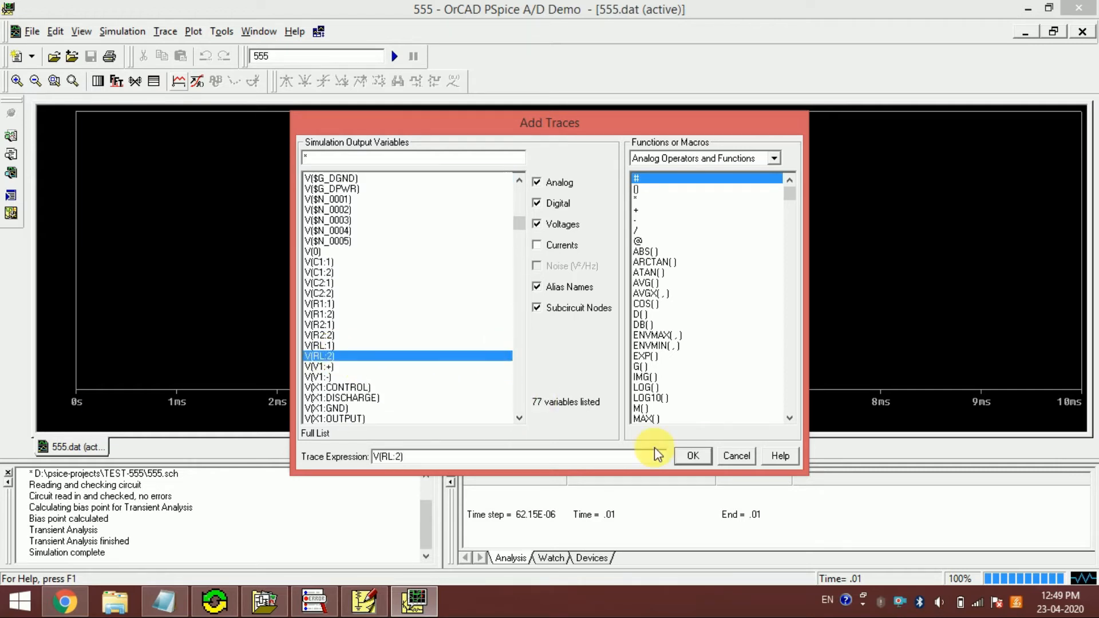
left_click(688, 449)
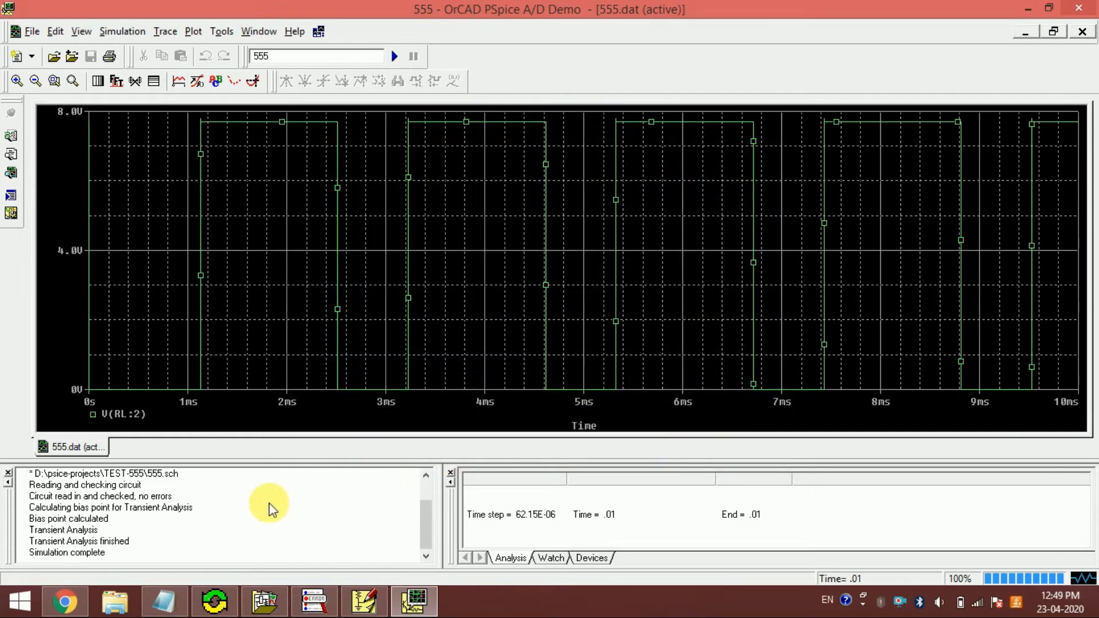
- Check capacitor C2 in PSpice Schematics, and add the V(C2:2) trace to the plot in OrCAD PSpice A/D
left_click(353, 595)
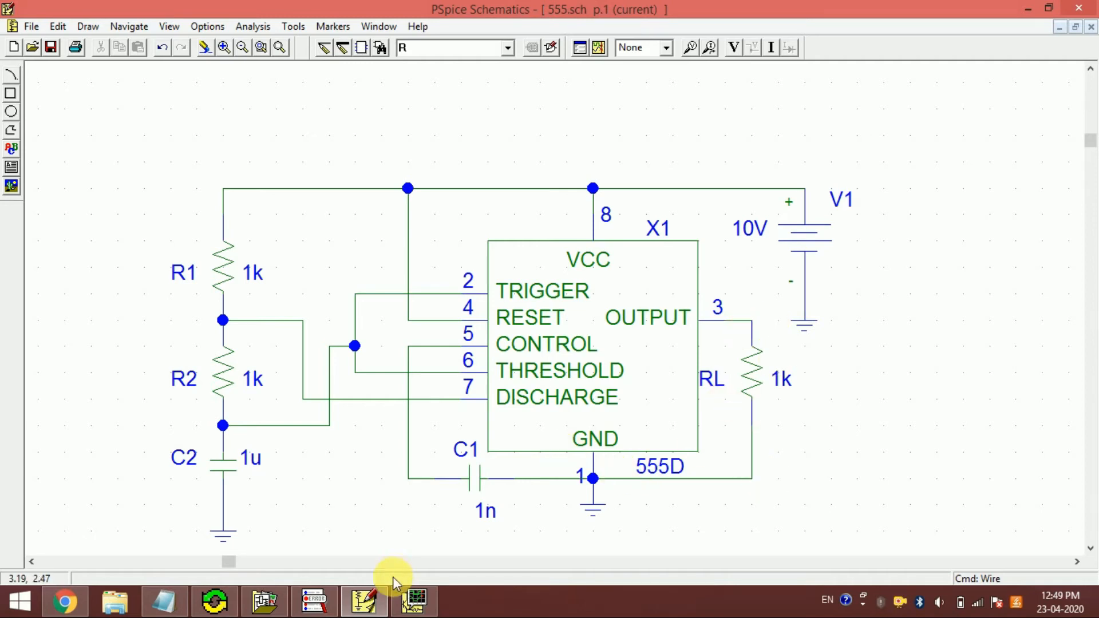
left_click(408, 600)
left_click(407, 600)
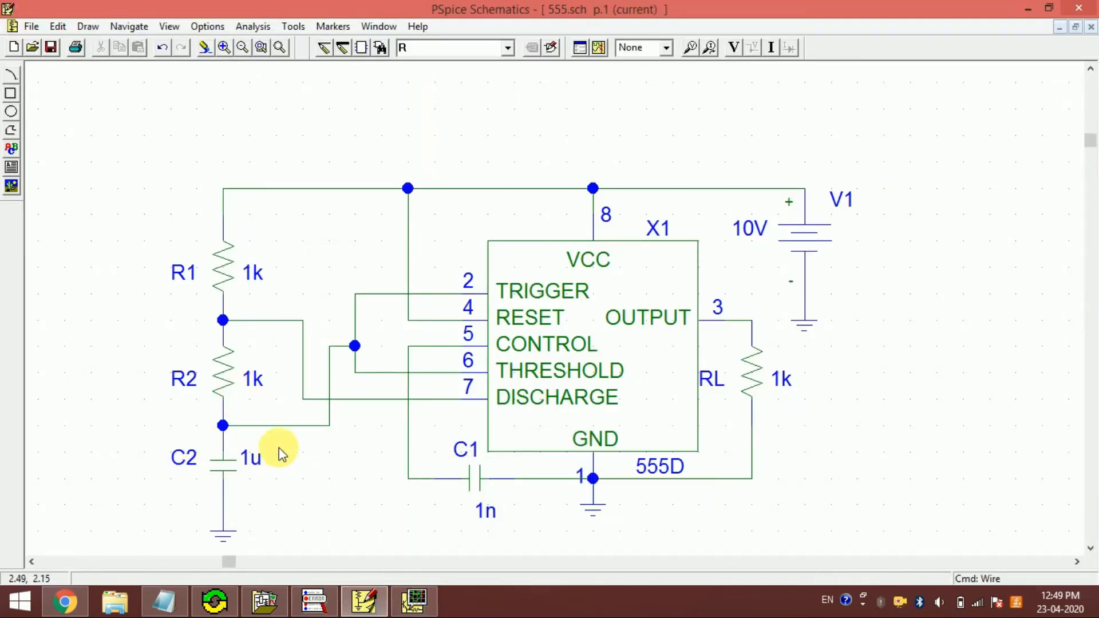
left_click(412, 599)
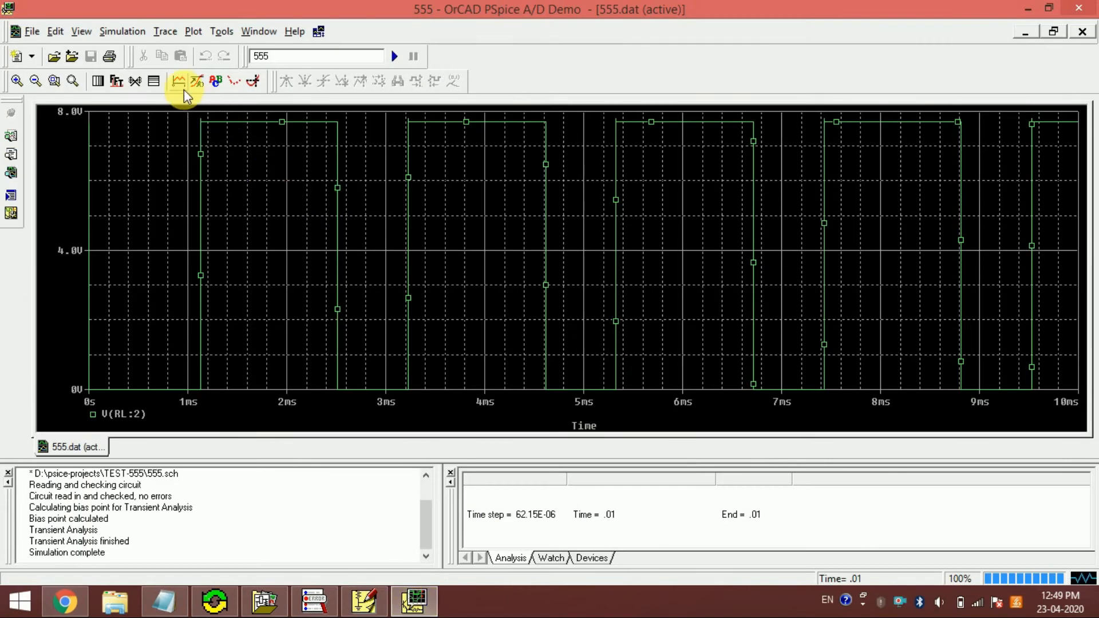
left_click(180, 84)
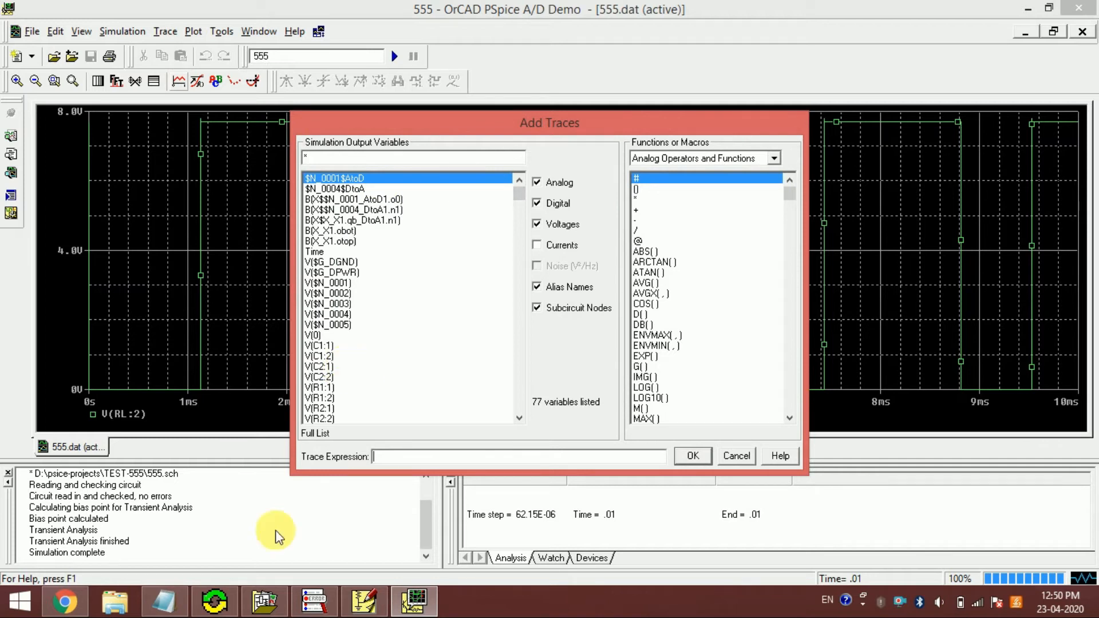
mouse_move(165, 610)
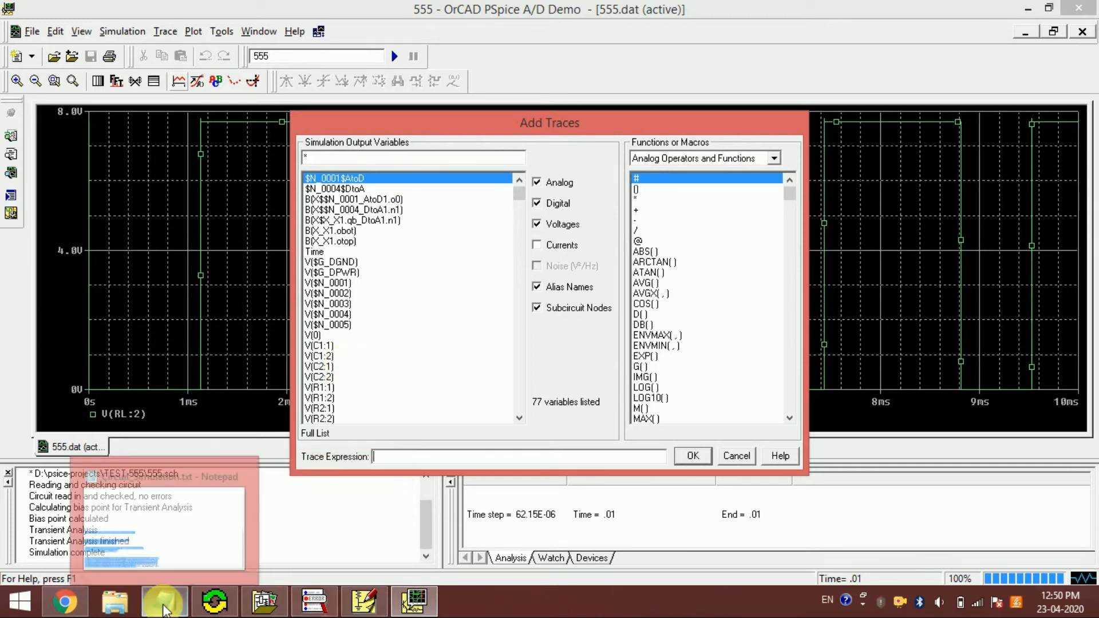
left_click(362, 606)
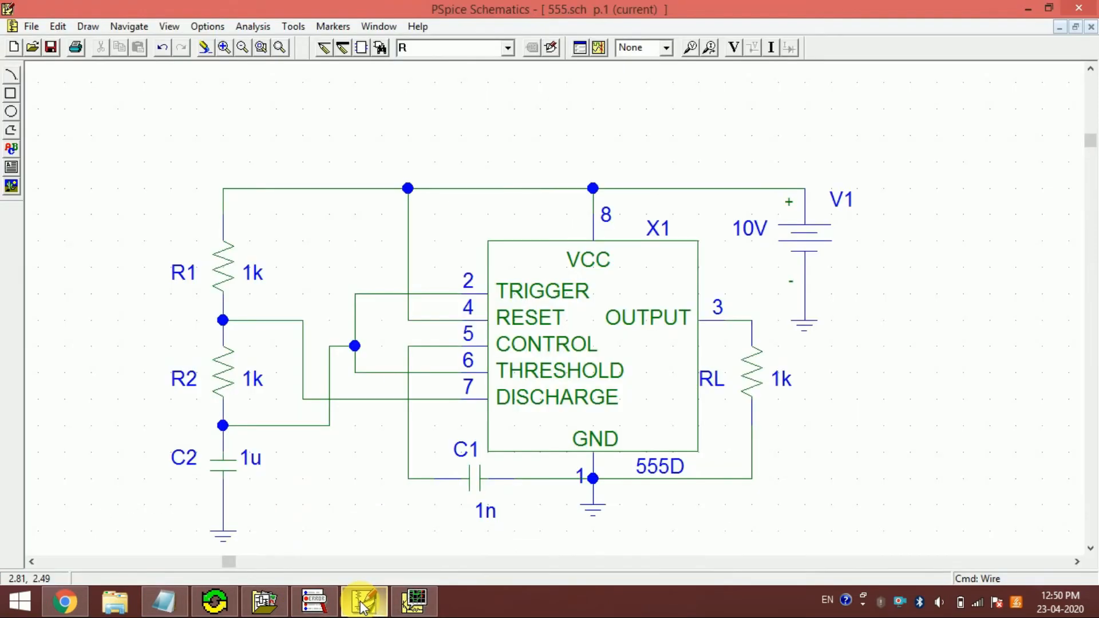
left_click(433, 610)
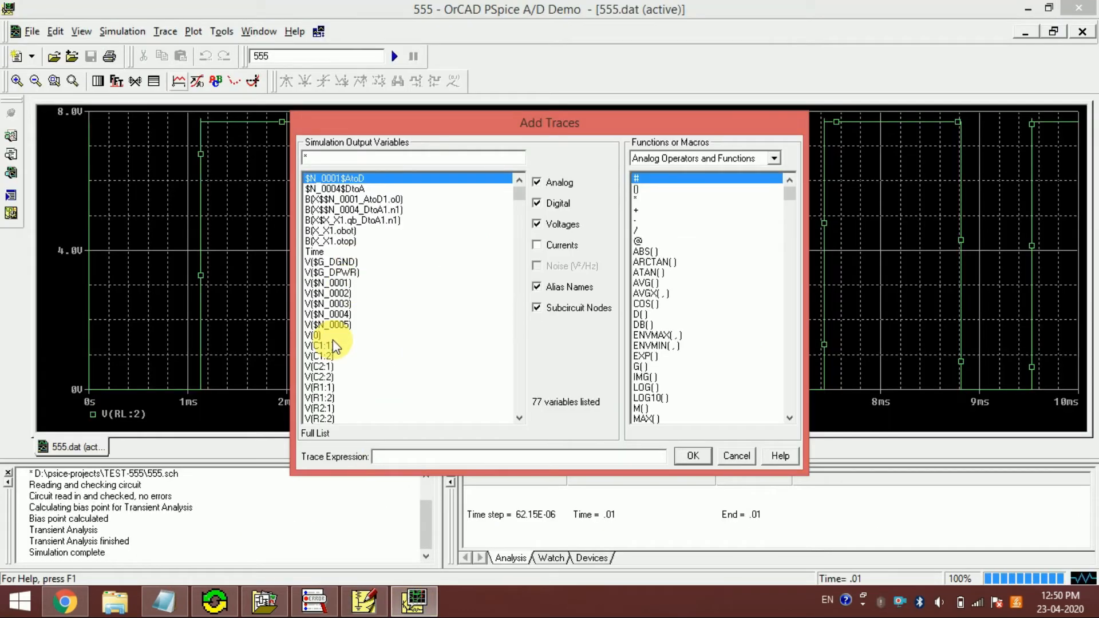
left_click(328, 375)
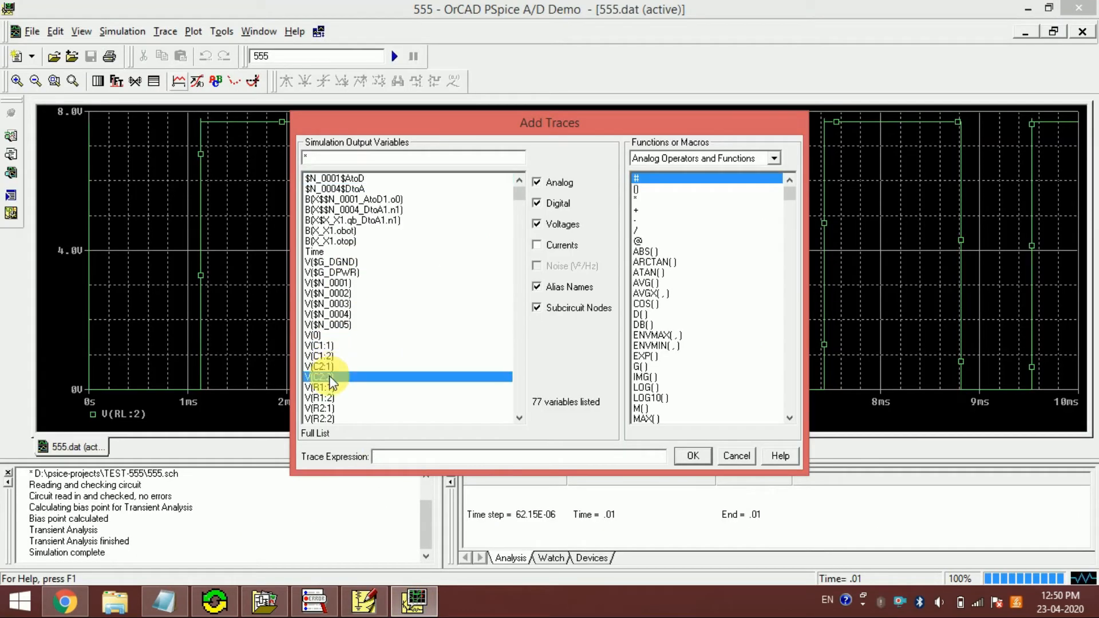
left_click(692, 456)
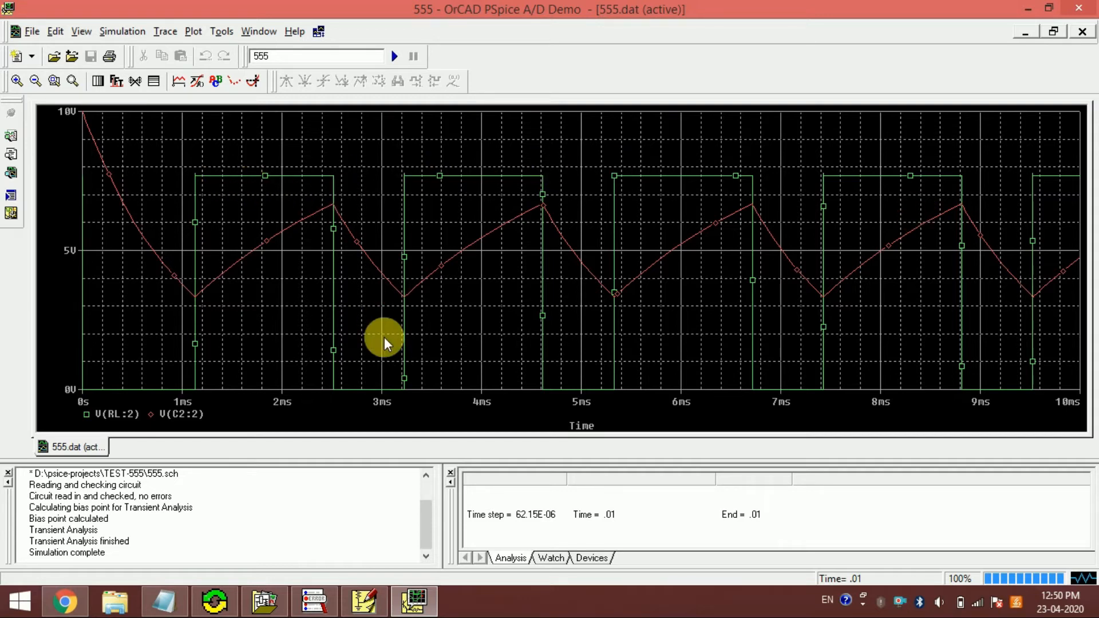
- Switch to the Circuit_Simulation.txt notes in Notepad and examine the R1 and R2 values for the astable multivibrator
left_click(164, 600)
left_click(197, 414)
scroll(199, 414, "up", 10)
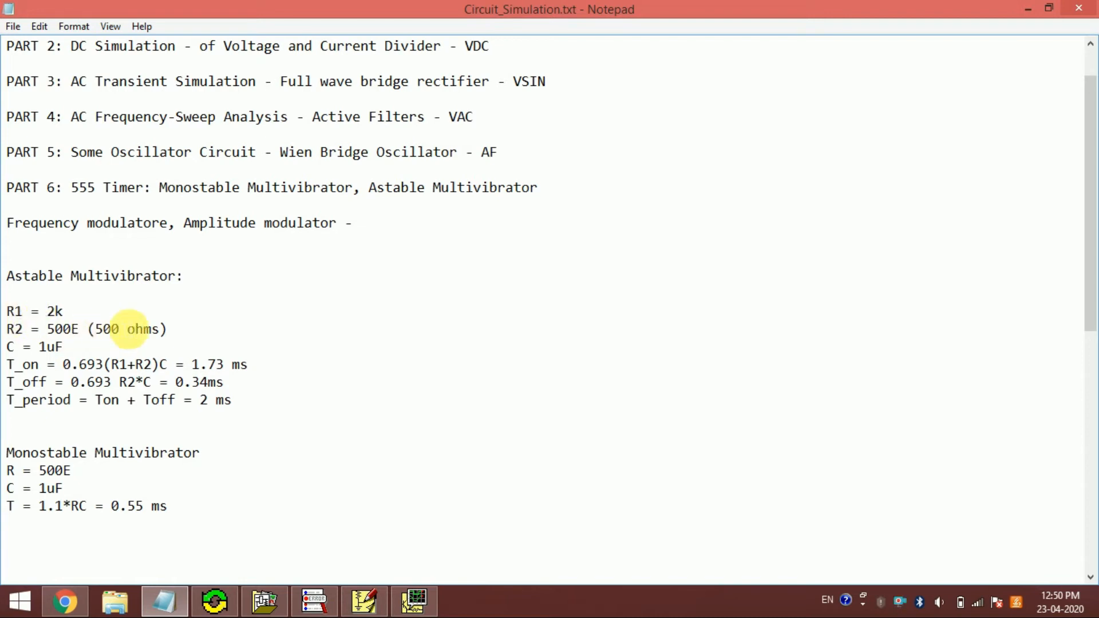
left_click_drag(7, 312, 182, 336)
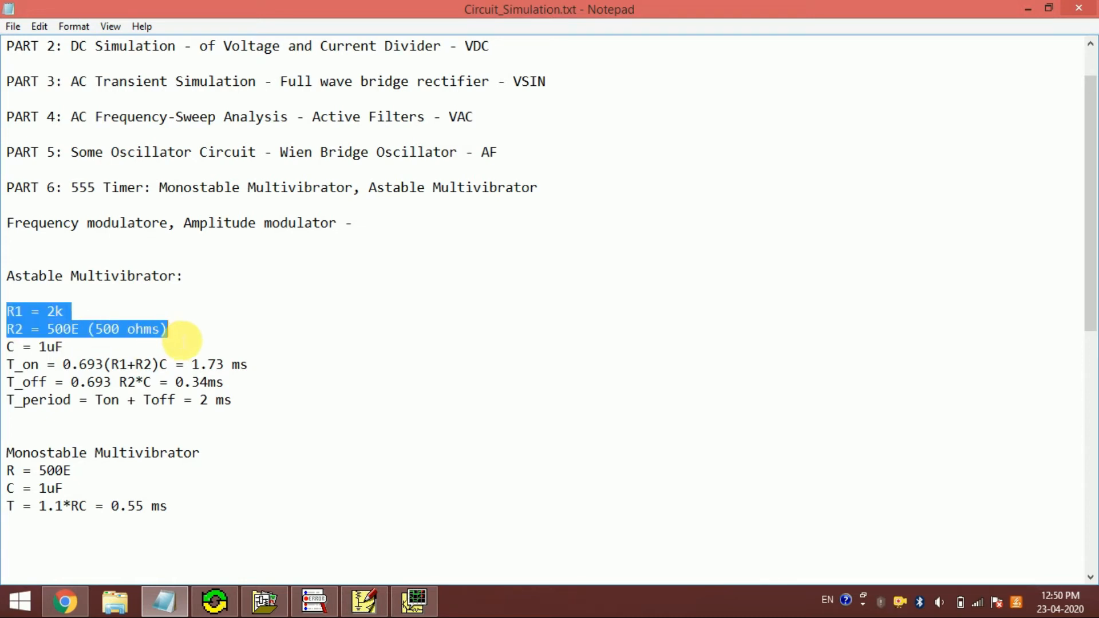
left_click(182, 335)
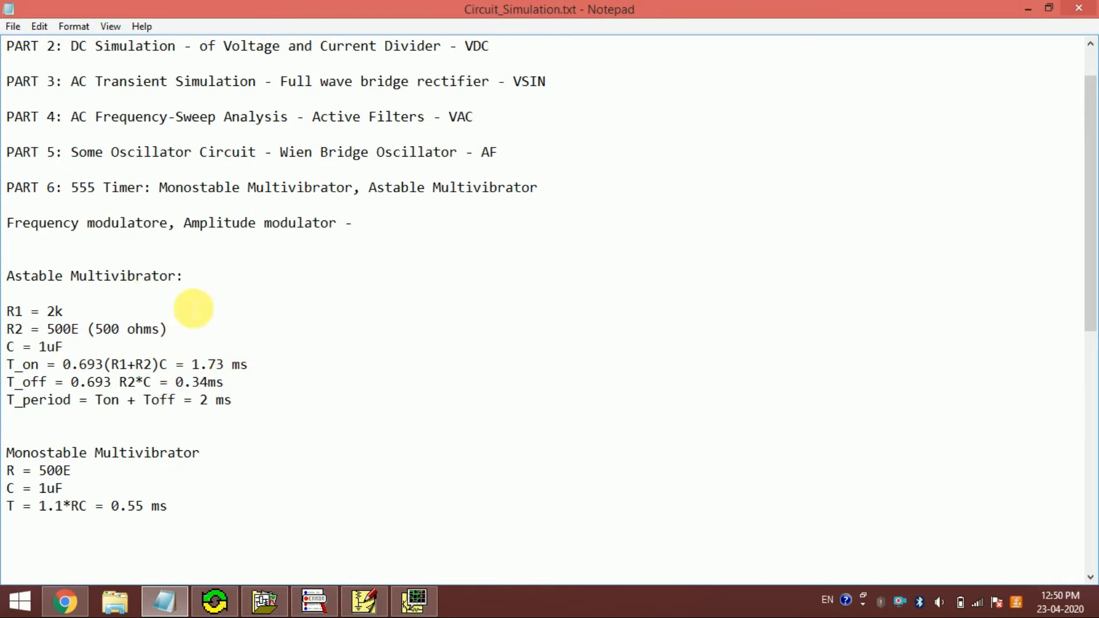
- Close the simulation results and, in PSpice Schematics, move the ground symbol below V1 up closer to the source
left_click(415, 600)
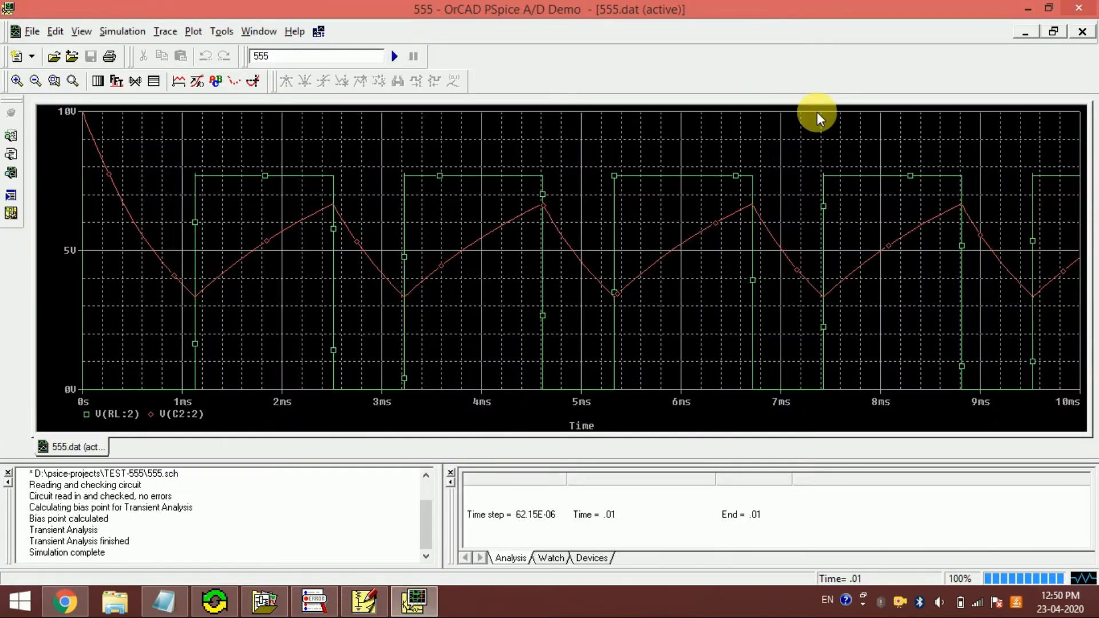
left_click(1081, 12)
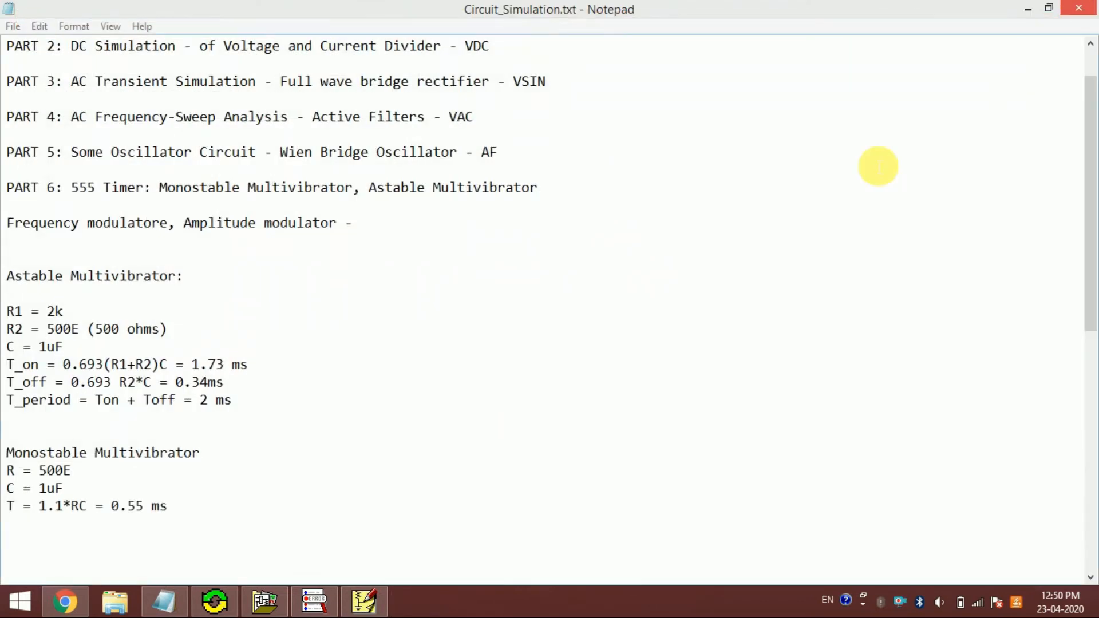
left_click(364, 601)
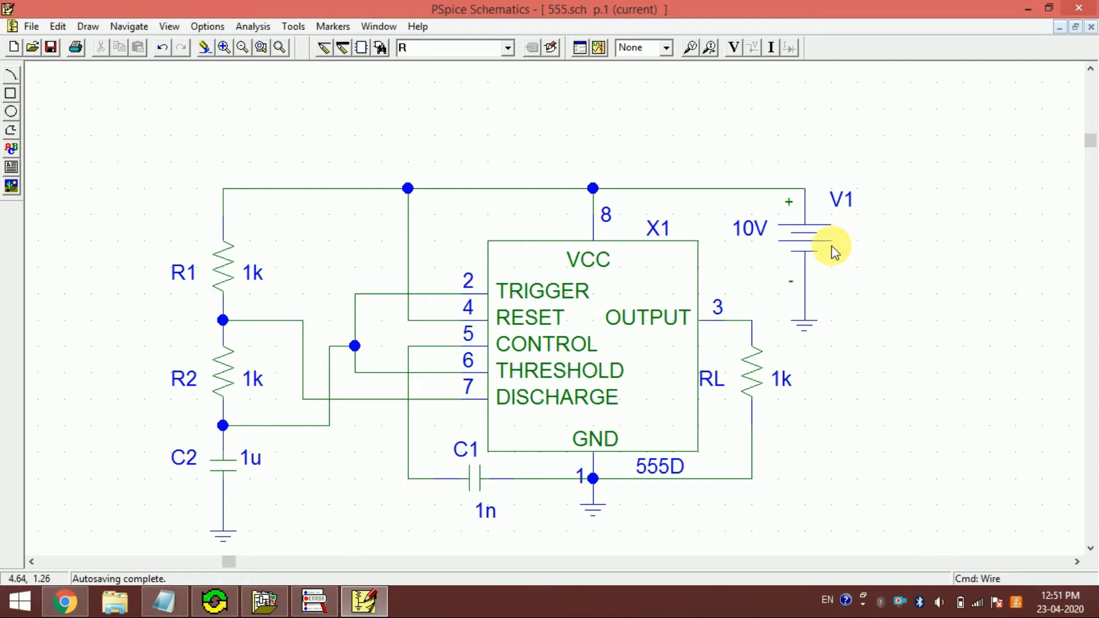
left_click_drag(806, 312, 808, 299)
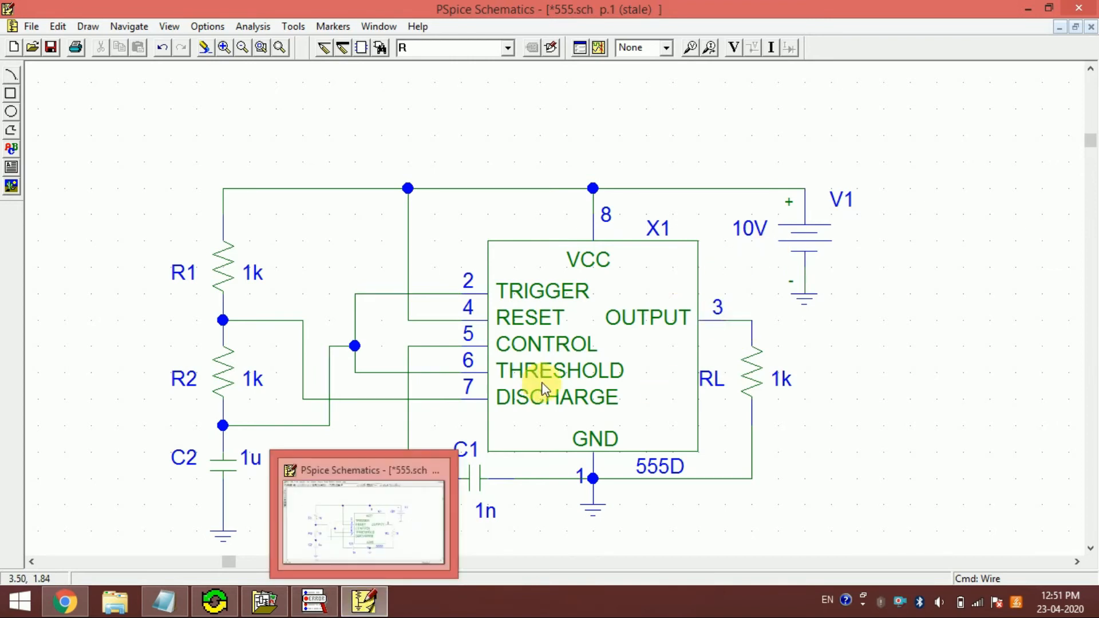
- Simulate the astable circuit and, in OrCAD PSpice A/D, bring up the list of traces to add without current variables
left_click(599, 48)
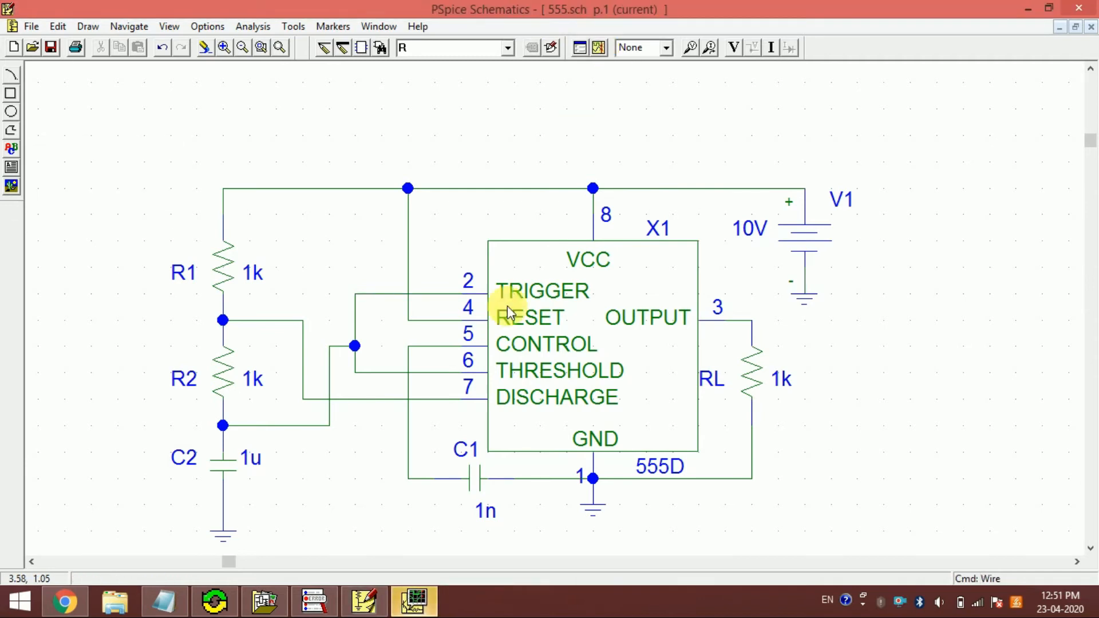
left_click(414, 601)
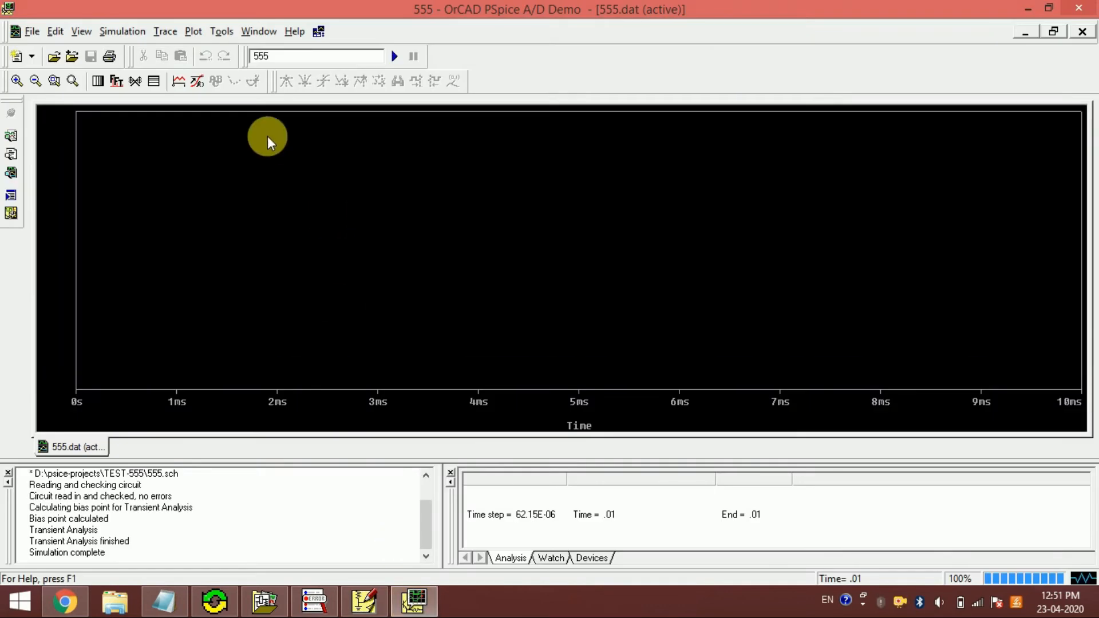
left_click(177, 81)
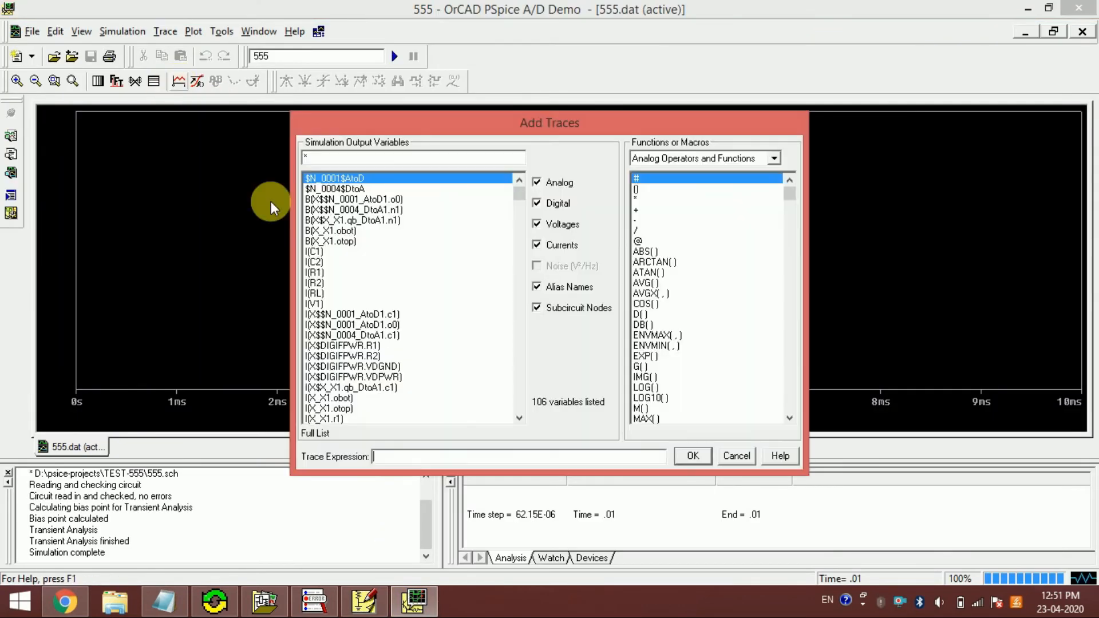
left_click(536, 245)
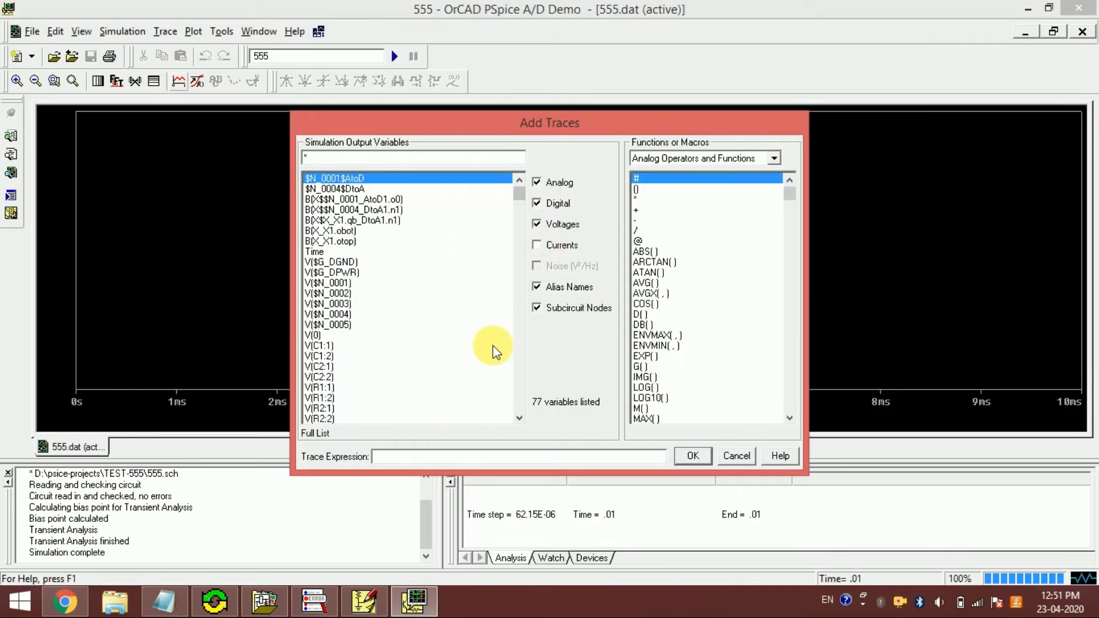
left_click(511, 367)
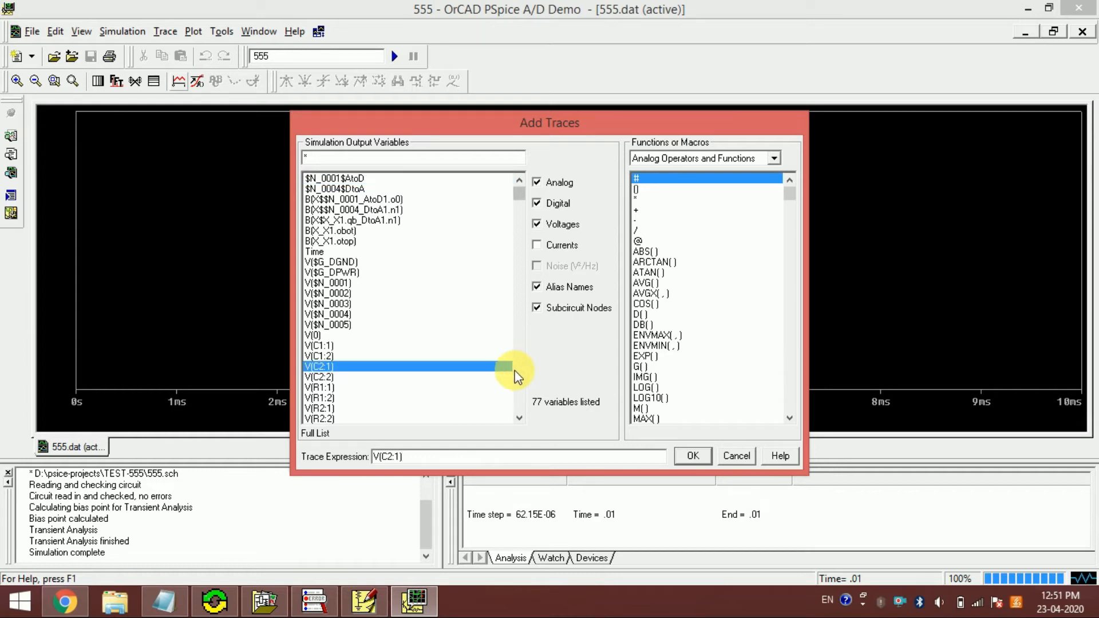
left_click(517, 373)
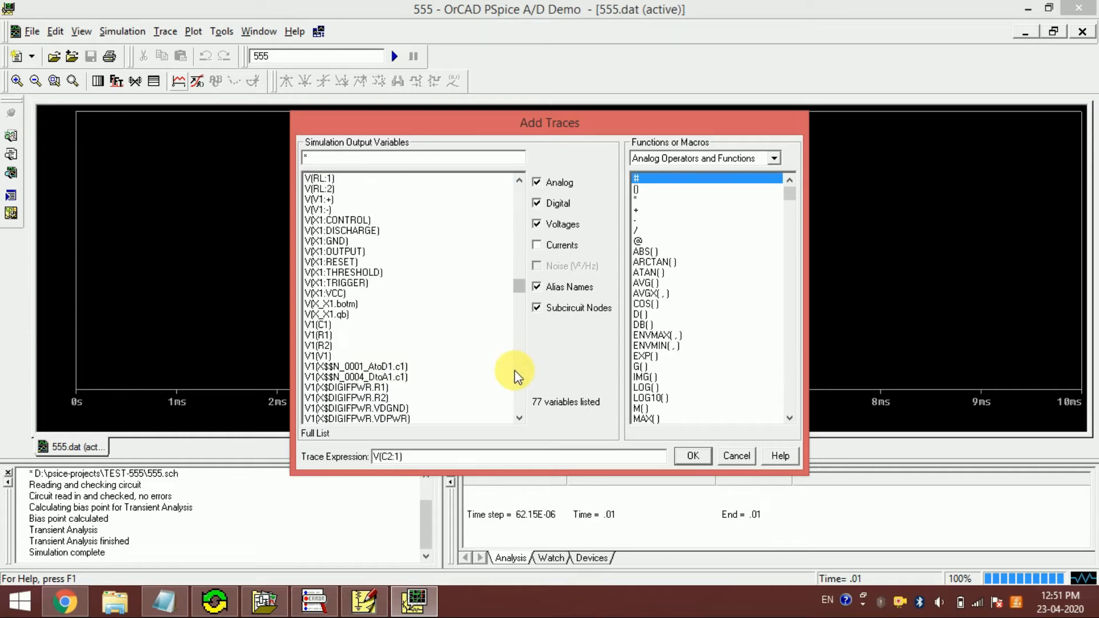
left_click(518, 196)
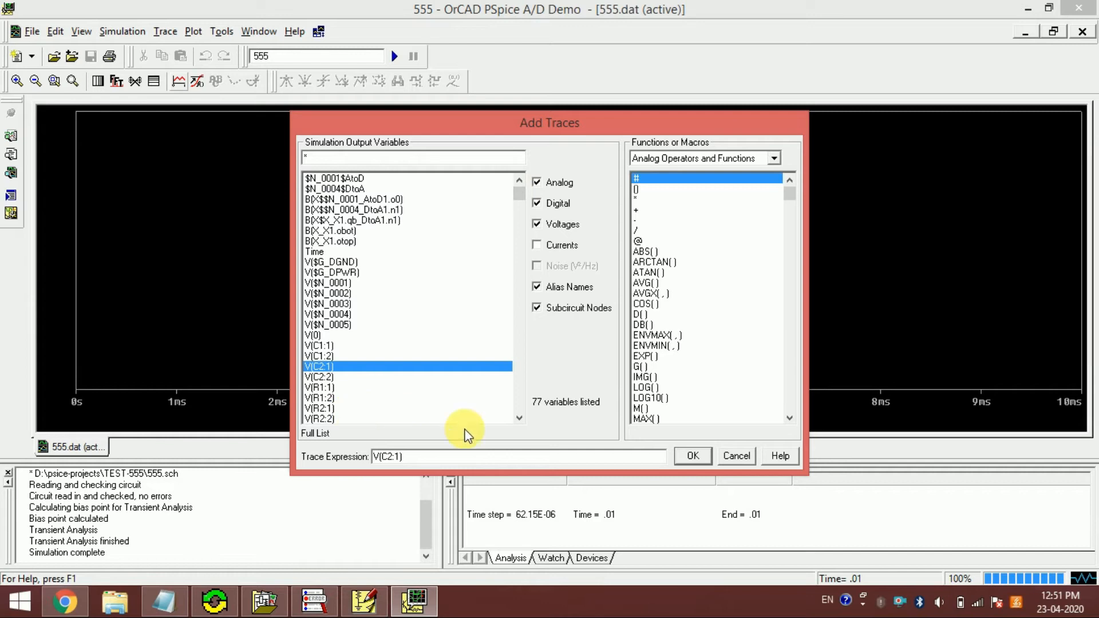
left_click_drag(435, 465, 267, 437)
key("BackSpace")
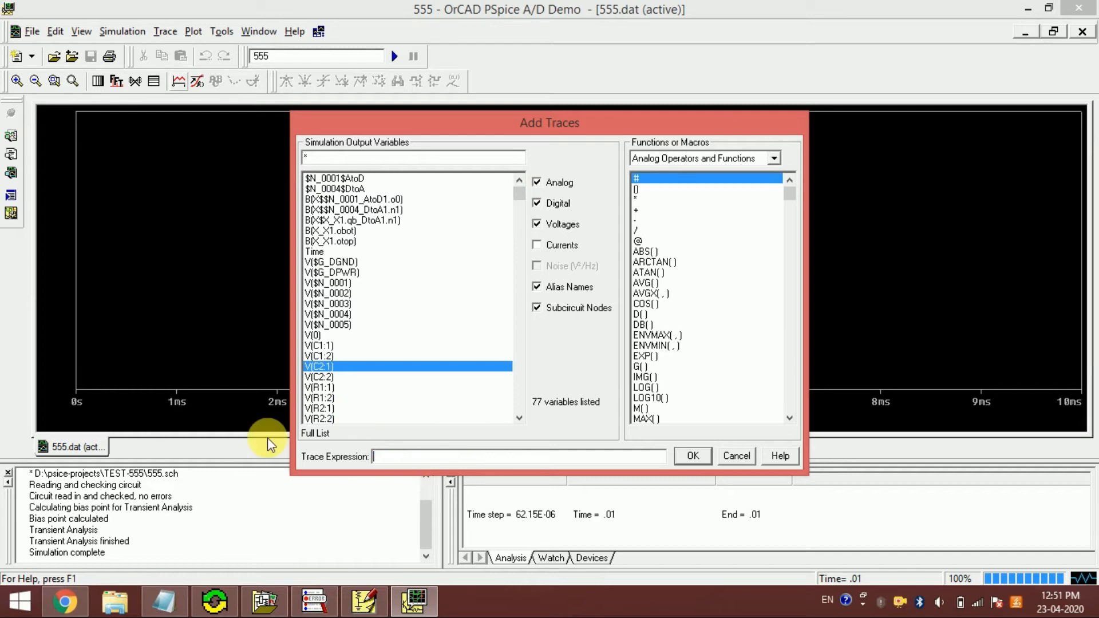
- Plot the V(RL:2) trace to show the timer's output voltage over time
left_click(519, 419)
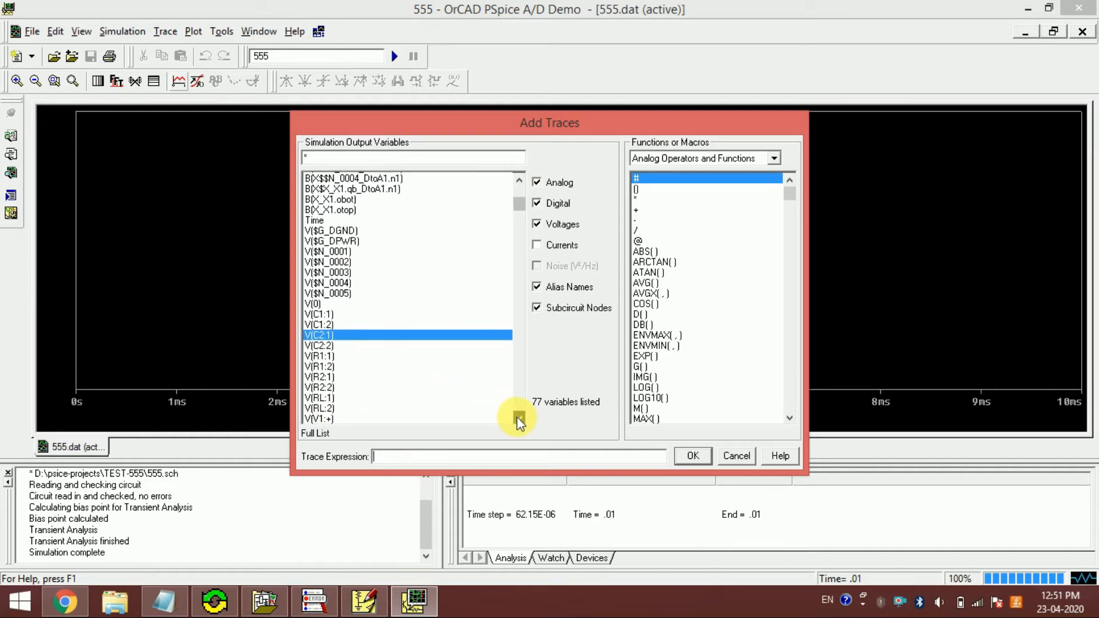
left_click(317, 377)
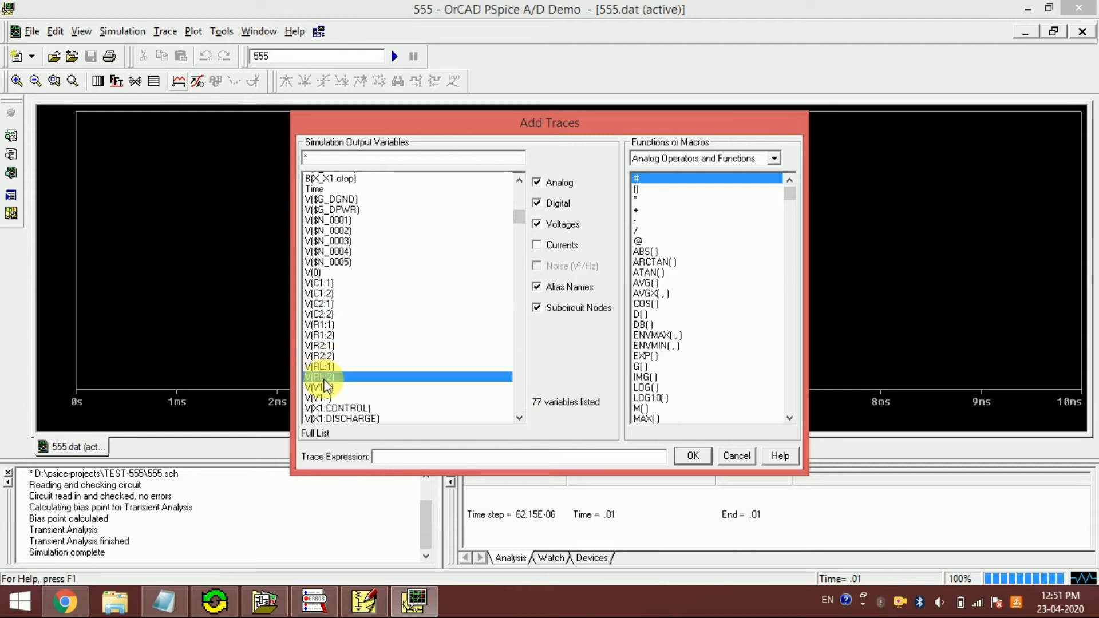
left_click(692, 456)
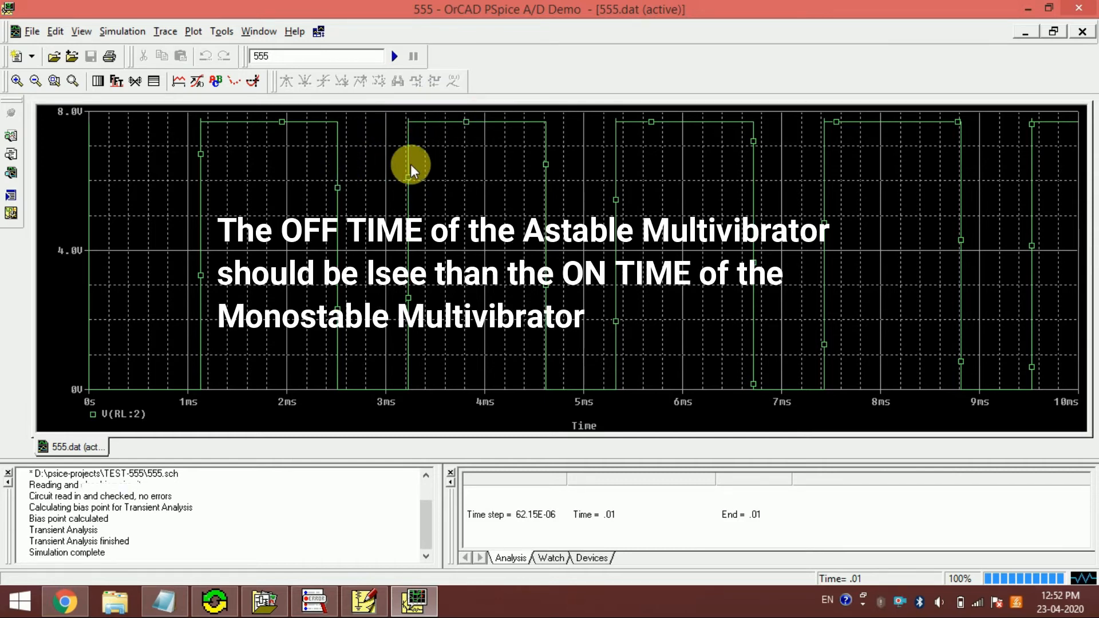
- Close the simulation results and, in PSpice Schematics, set resistor R1 to 2k and R2 to 500E
left_click(1088, 12)
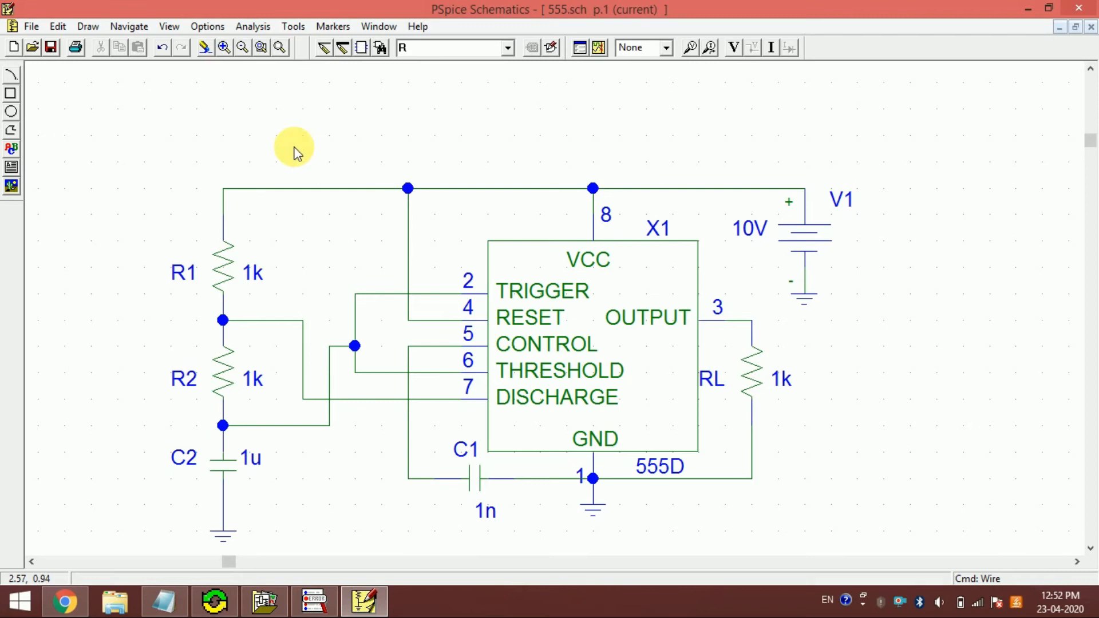
double_click(252, 277)
type("2k")
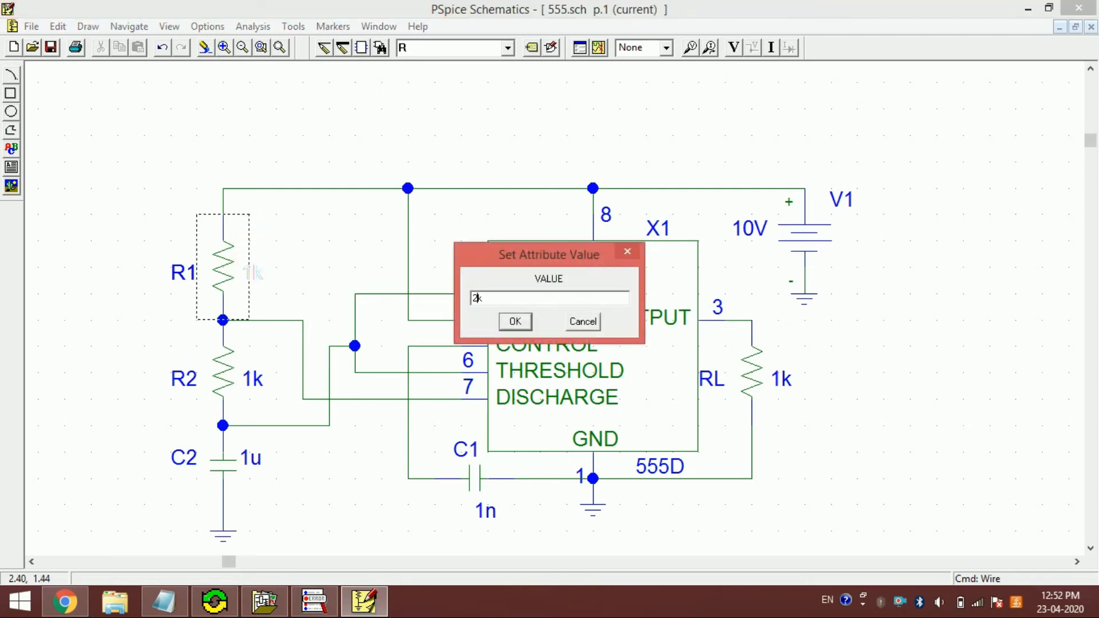
key("Return")
double_click(252, 378)
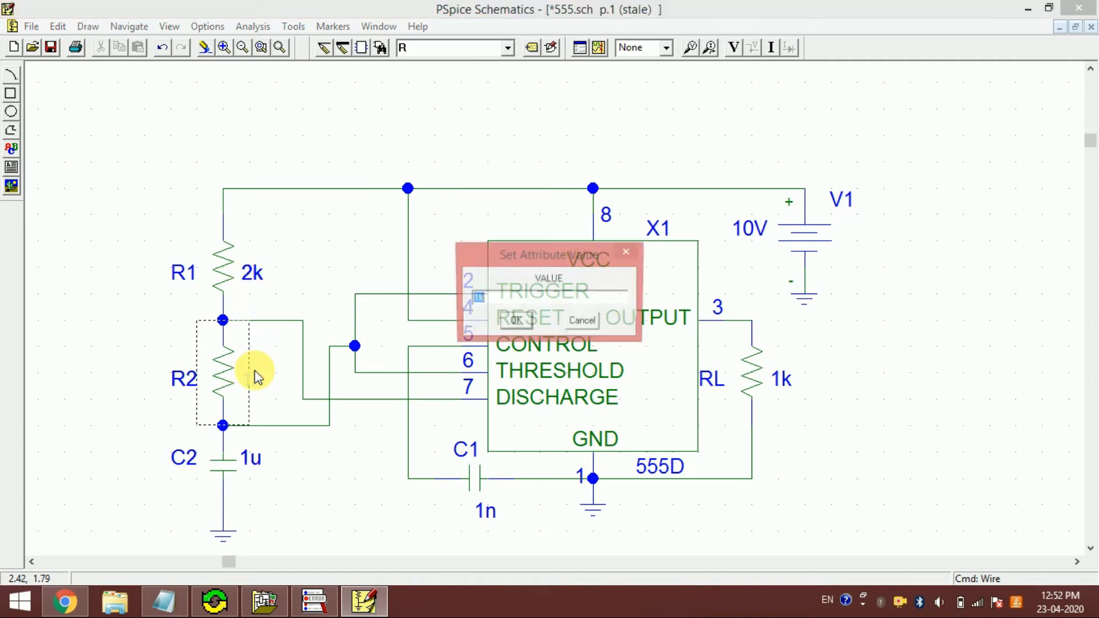
type("500")
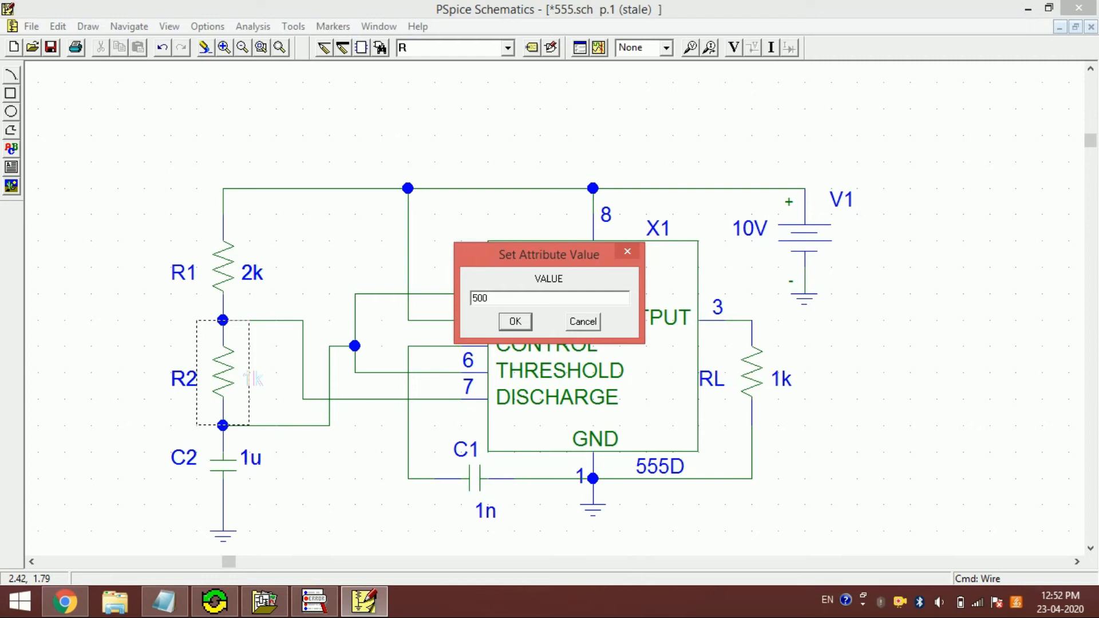
type("E")
key("Return")
left_click(428, 144)
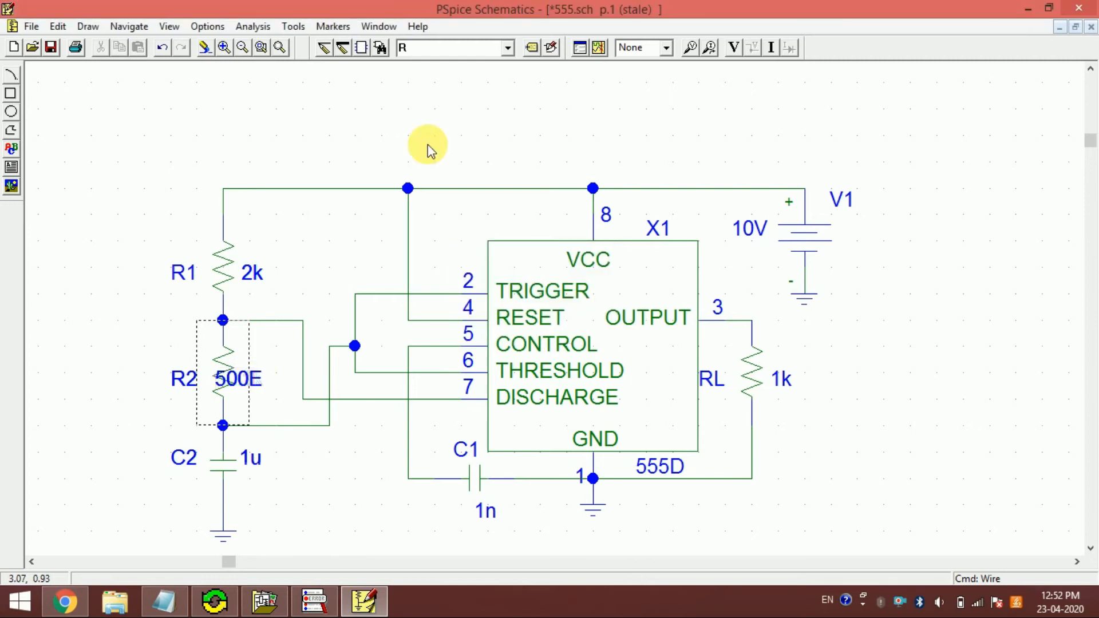
- Rerun the simulation and plot V(RL:2) in OrCAD PSpice A/D, leaving current variables out of the trace list
left_click(603, 48)
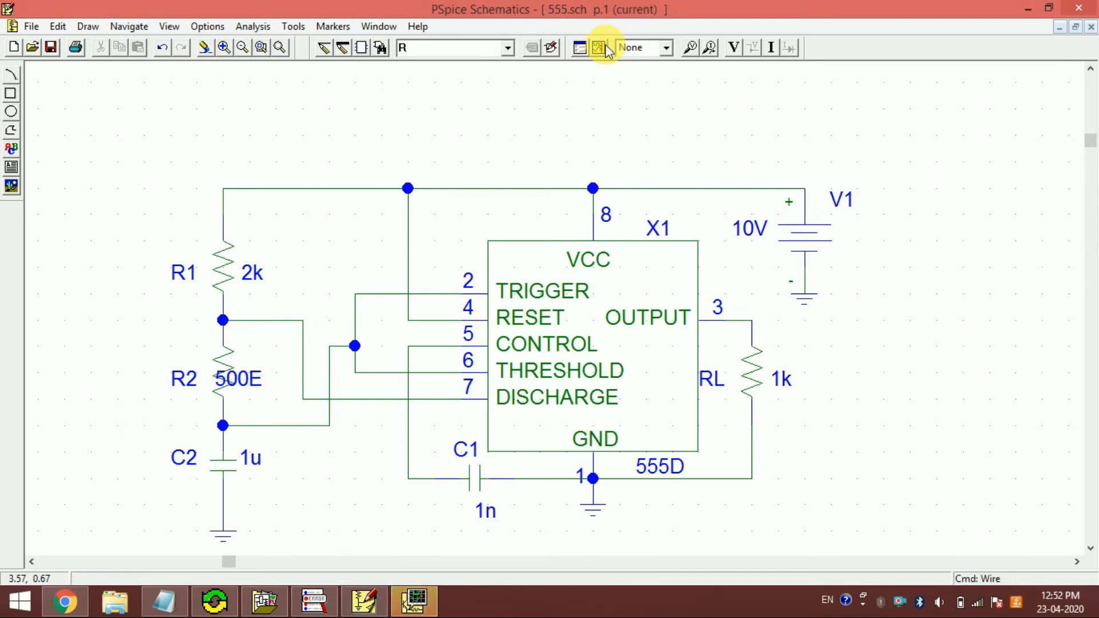
left_click(413, 601)
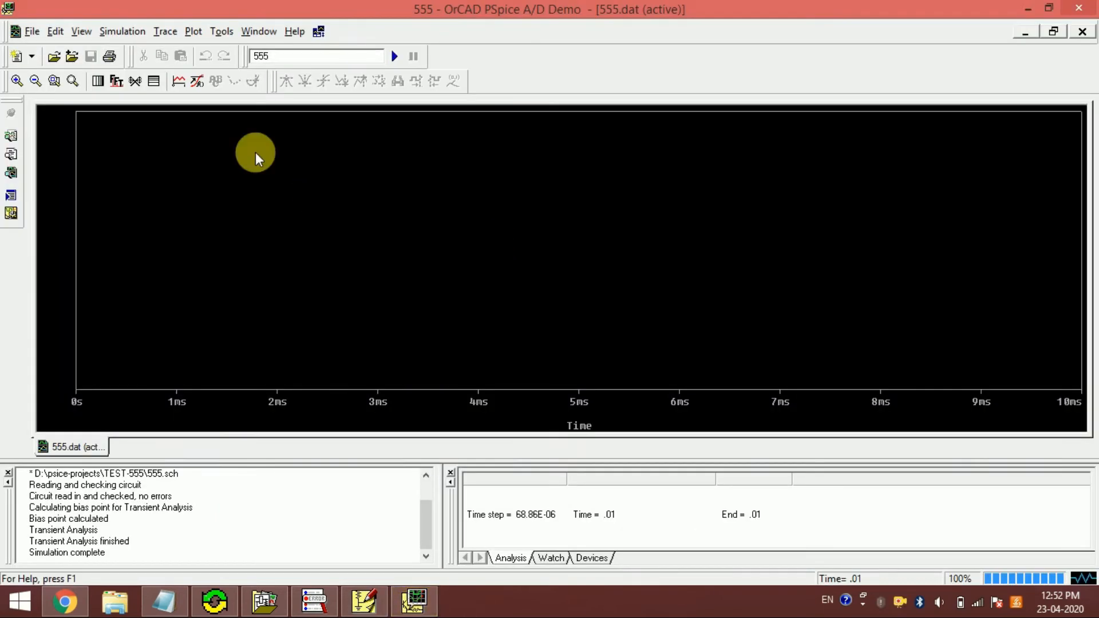
left_click(182, 84)
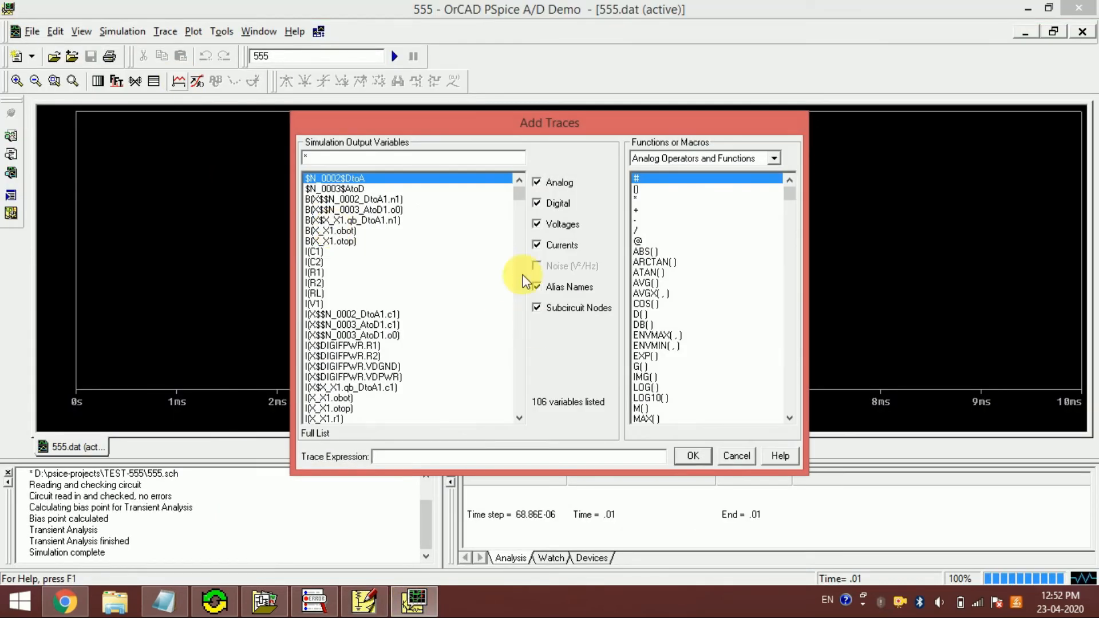
left_click(537, 245)
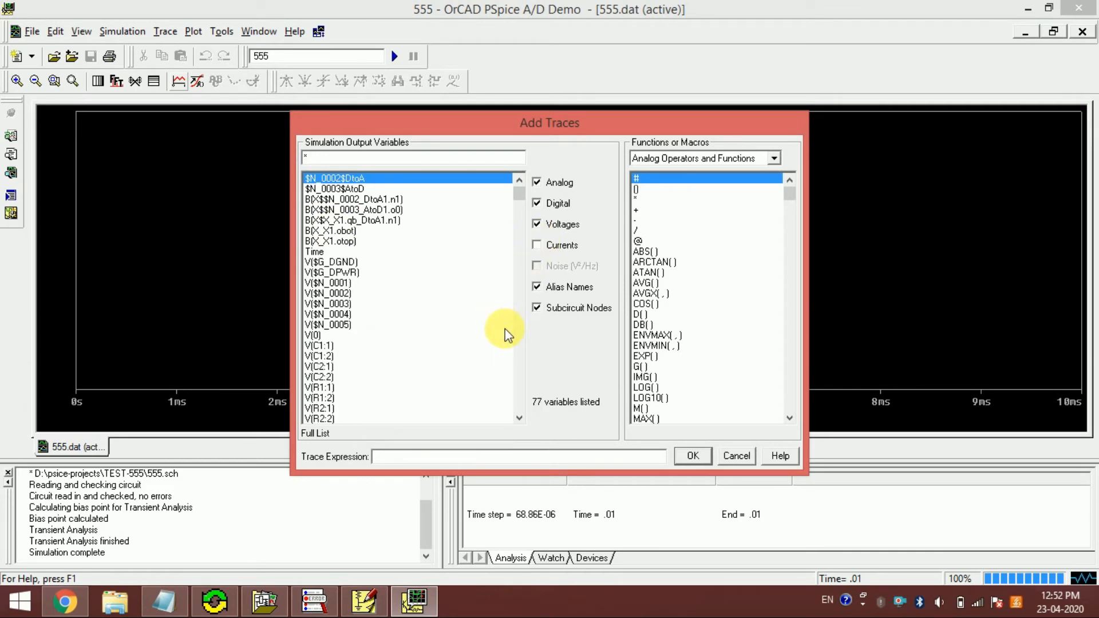
left_click(520, 336)
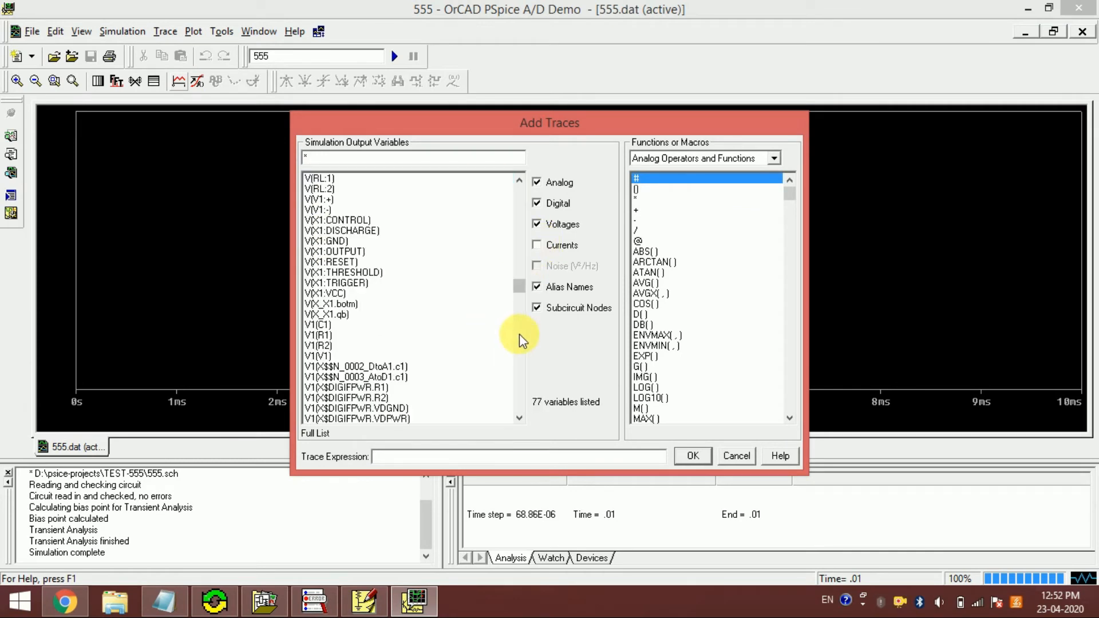
left_click(321, 189)
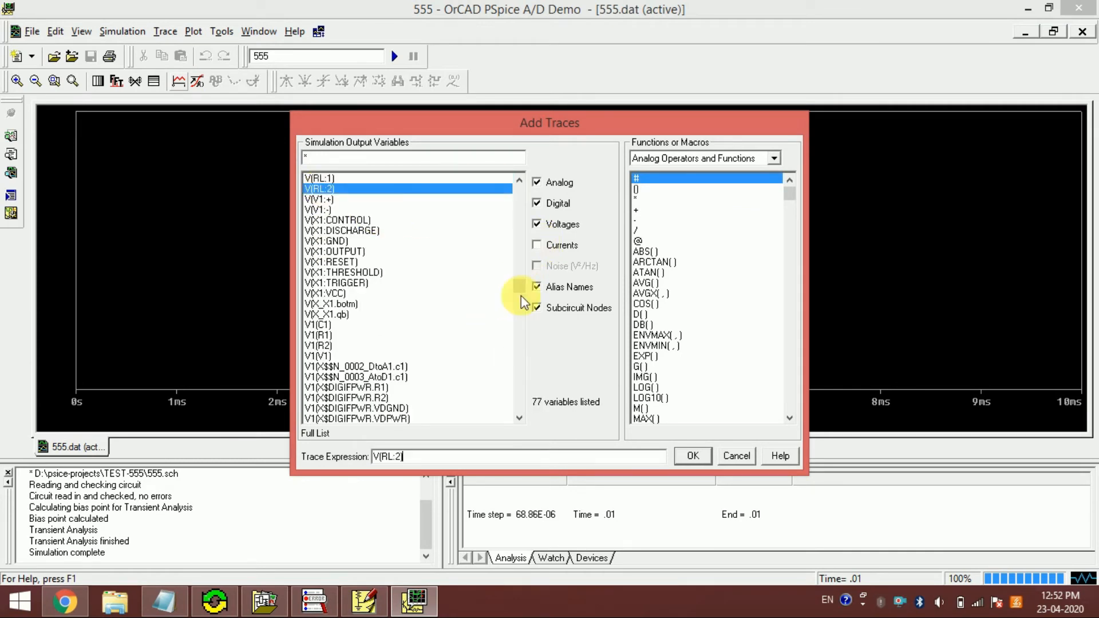
left_click(699, 455)
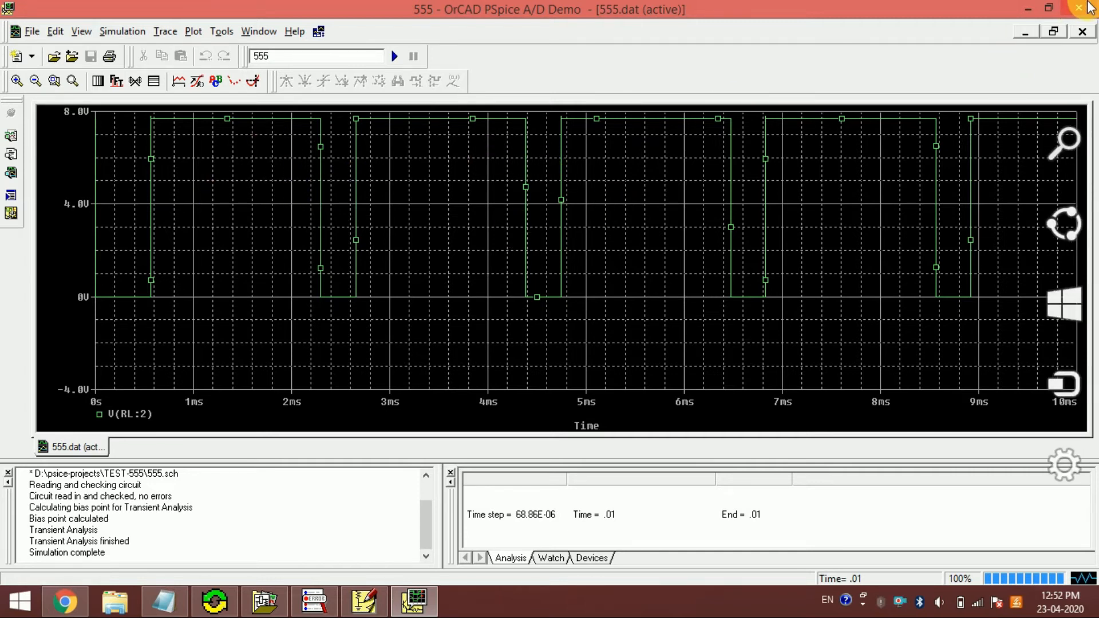
- Close the simulation results and, in PSpice Schematics, place a second 555d timer in the empty area to the right of V1
left_click(1091, 7)
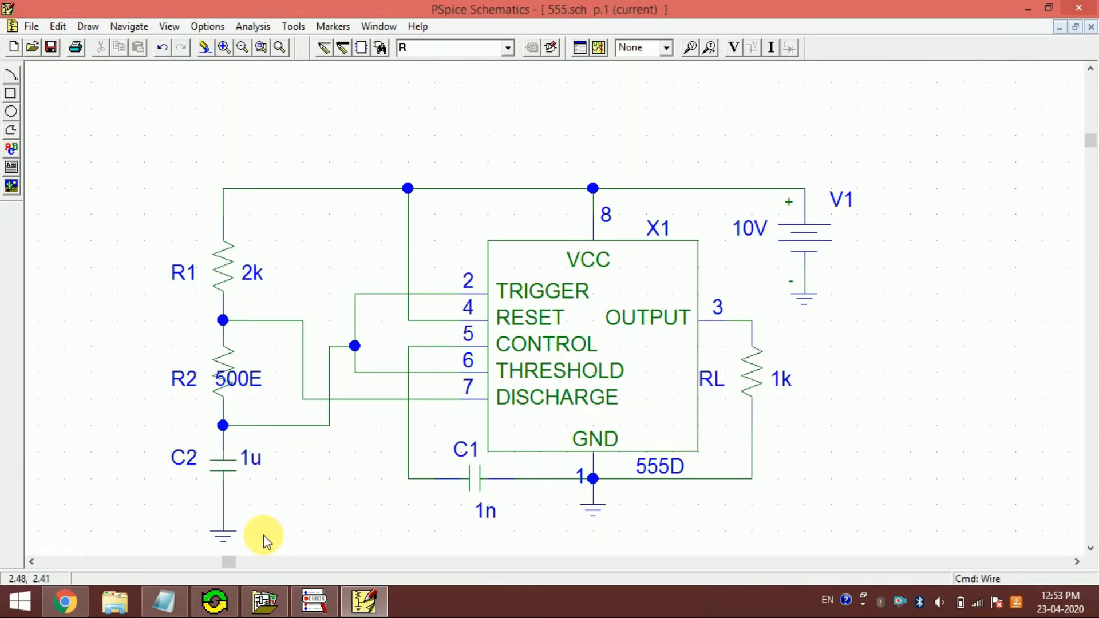
left_click_drag(227, 560, 238, 561)
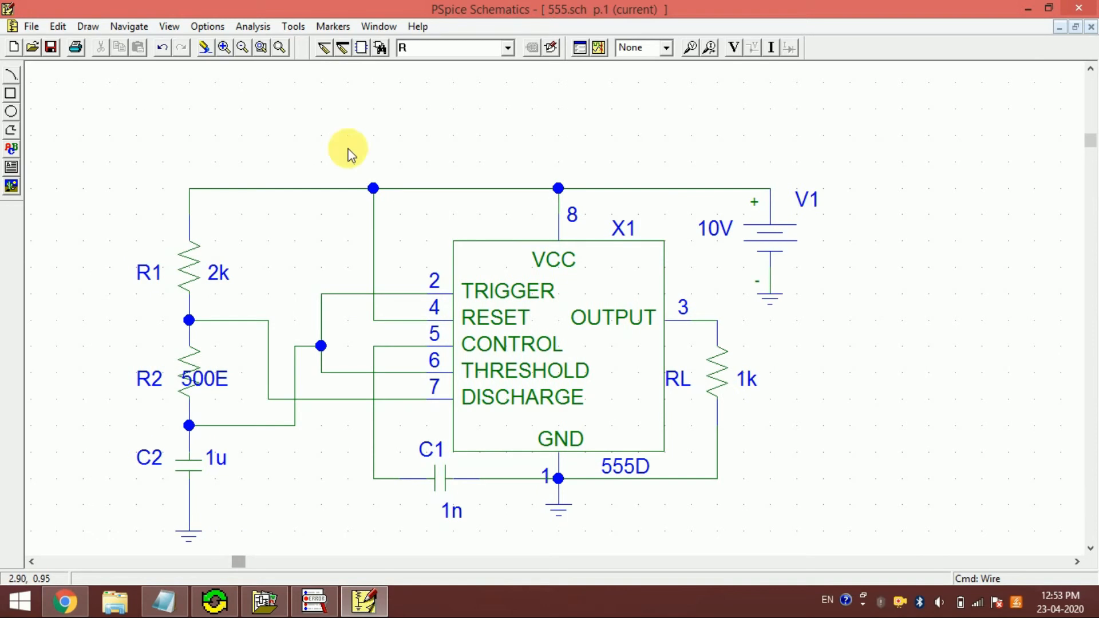
left_click(240, 49)
left_click(241, 49)
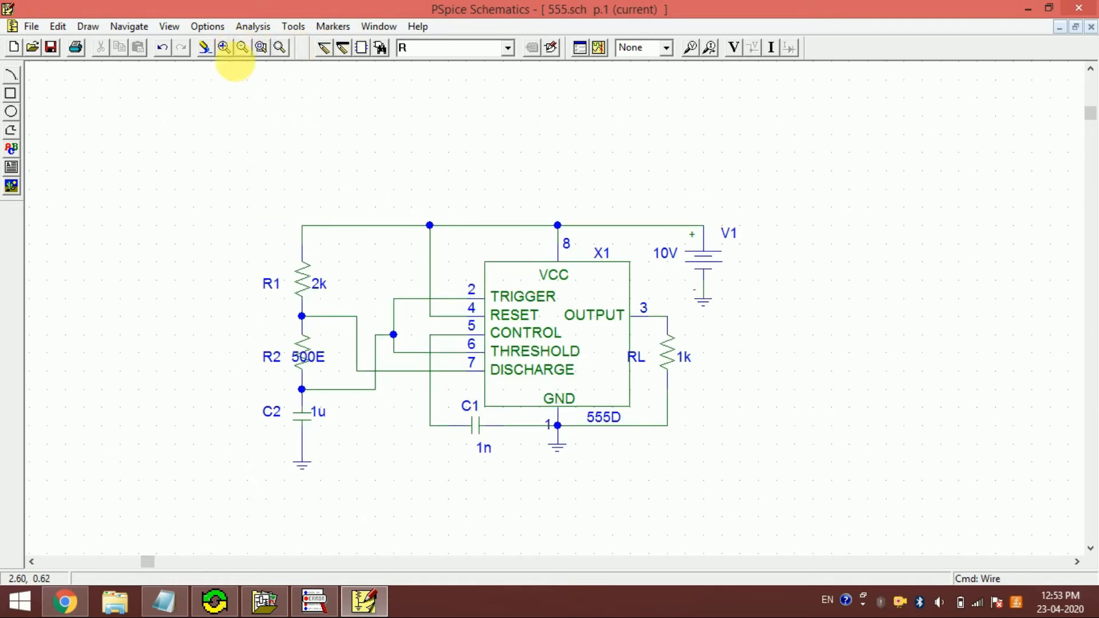
left_click_drag(156, 561, 270, 564)
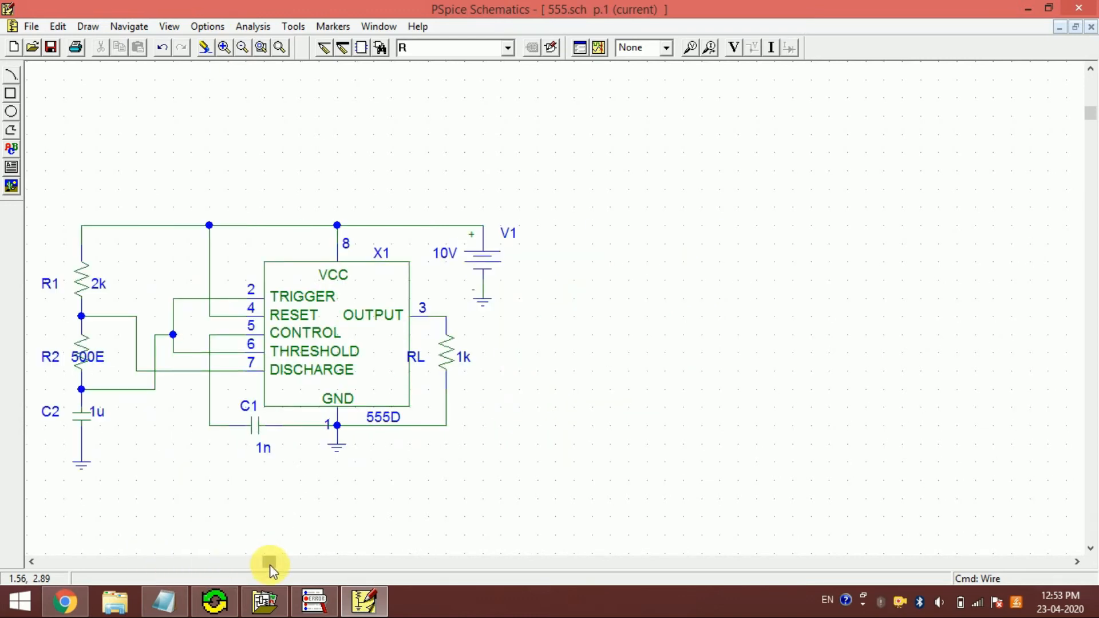
type("55")
key("Return")
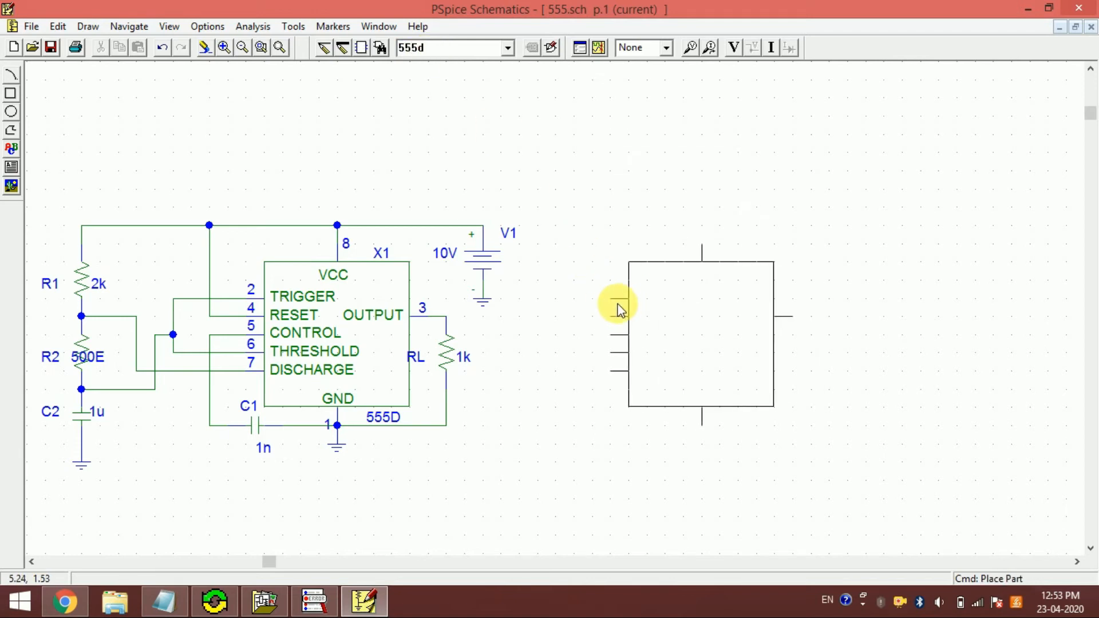
left_click(634, 297)
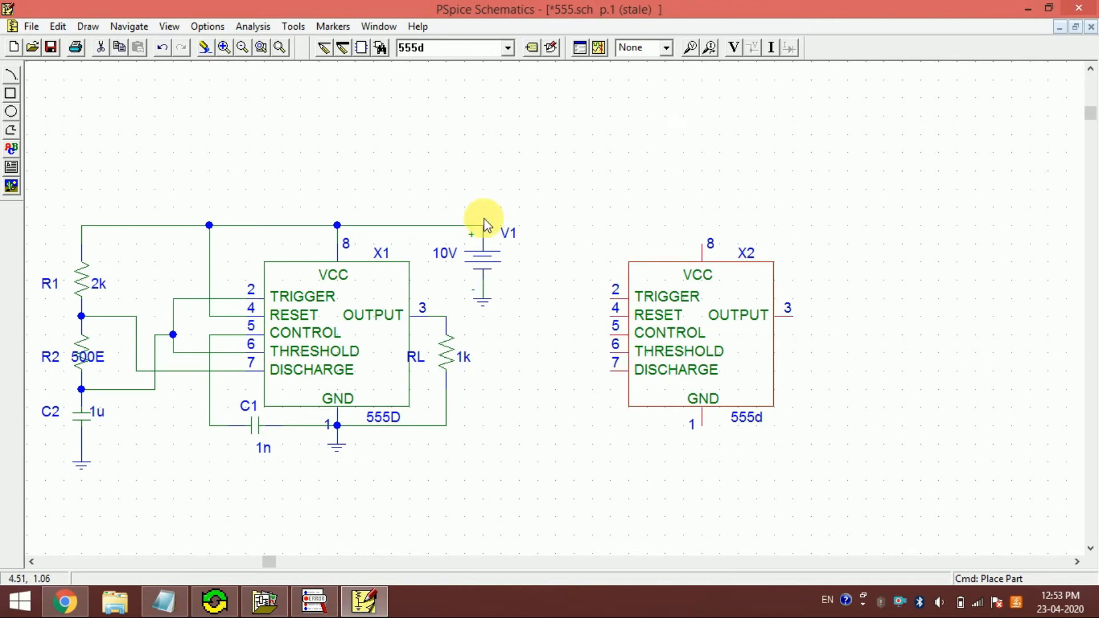
- Wire the VCC pin of the second timer X2 to the positive terminal of V1
key("ctrl+w")
left_click(635, 241)
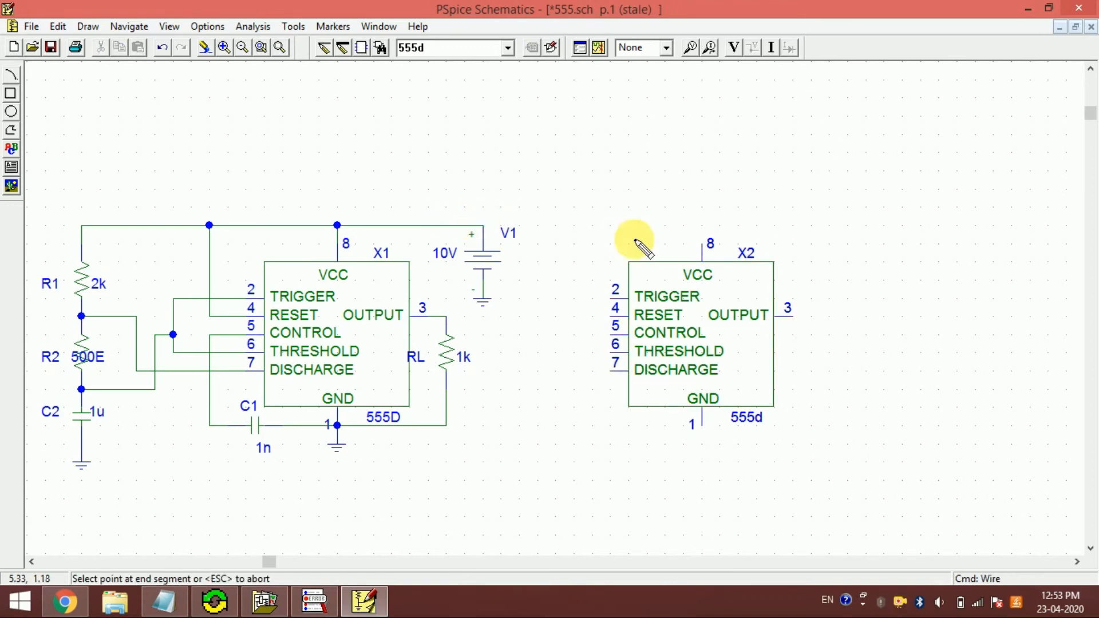
key("Escape")
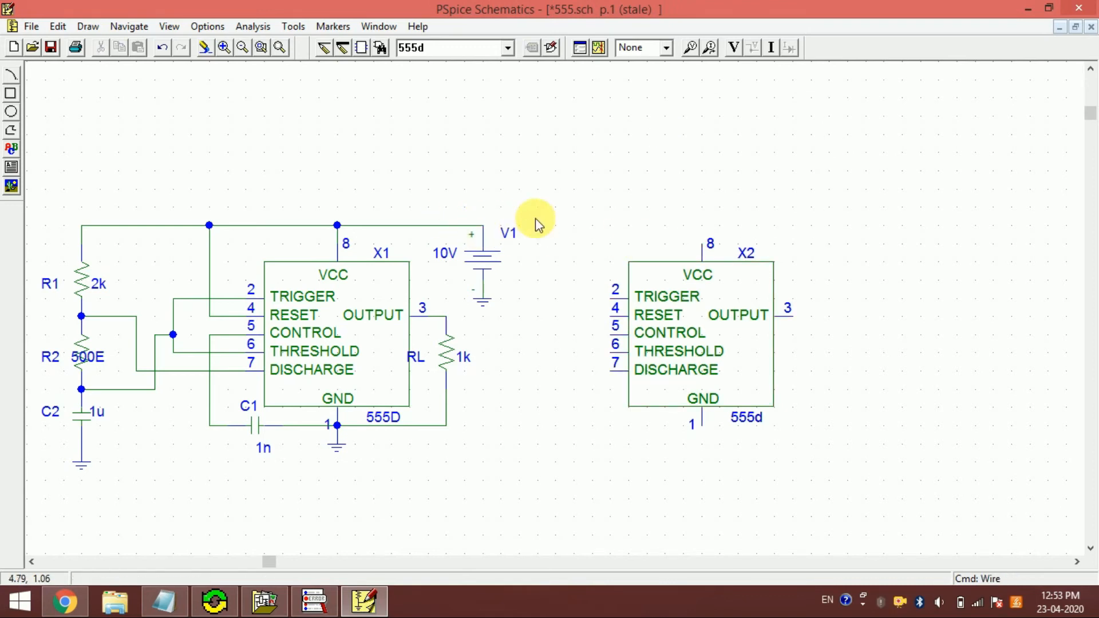
key("ctrl+w")
left_click(702, 245)
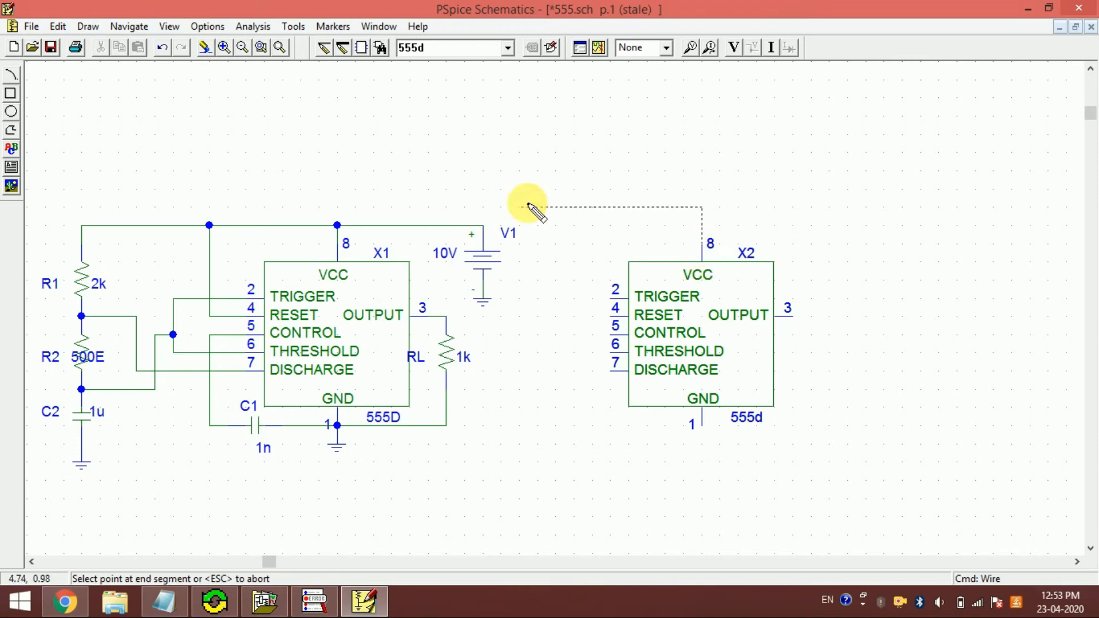
left_click(484, 225)
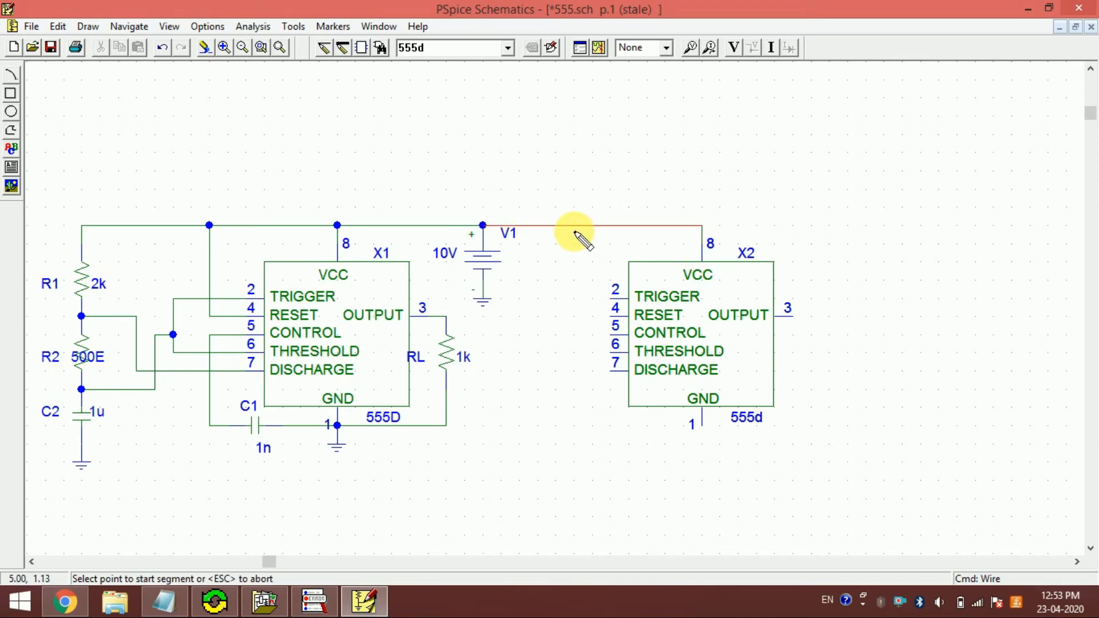
- Wire the RESET pin of X2 to the supply rail between V1 and X2's VCC pin
left_click(574, 297)
left_click(573, 234)
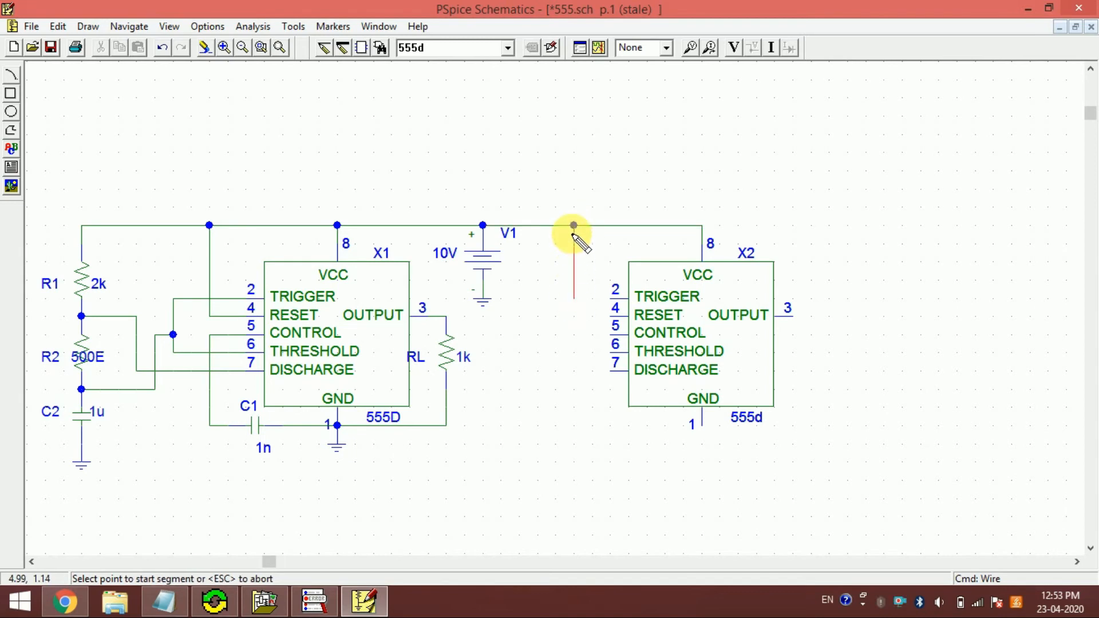
left_click(612, 316)
left_click(573, 298)
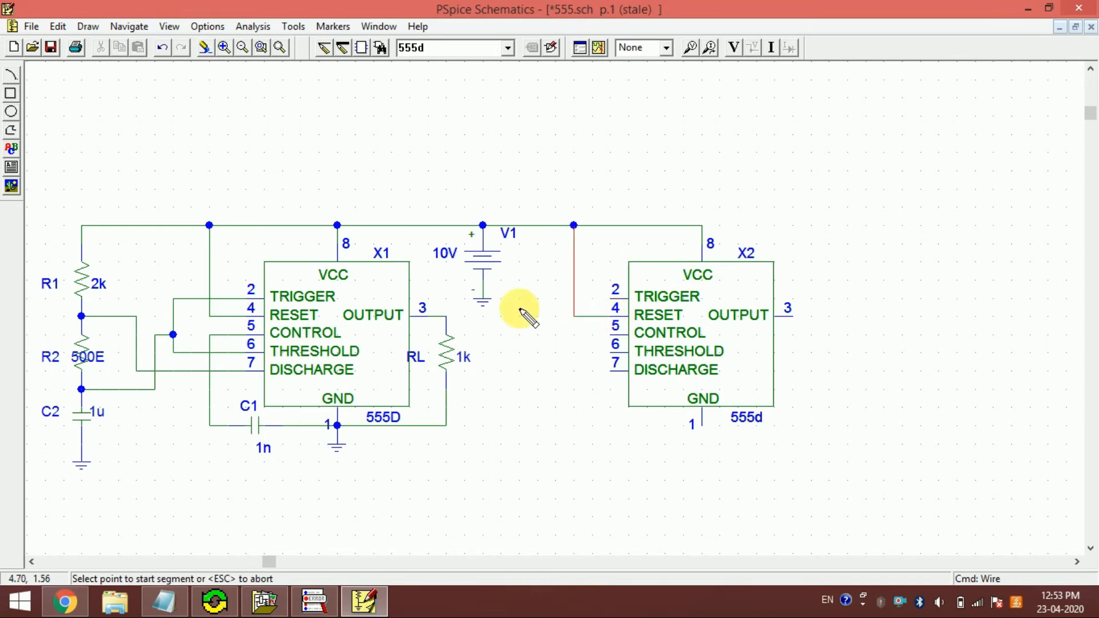
- Wire X2's TRIGGER pin to X1's output at the top of RL, and ground X2's GND pin with an egnd symbol
left_click(612, 297)
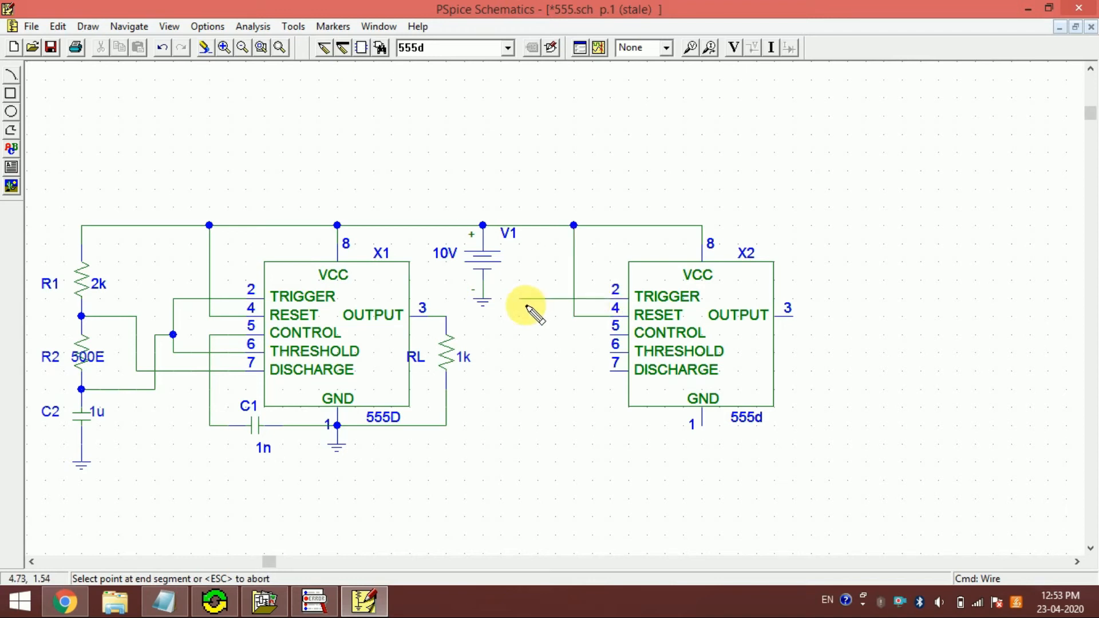
left_click(446, 316)
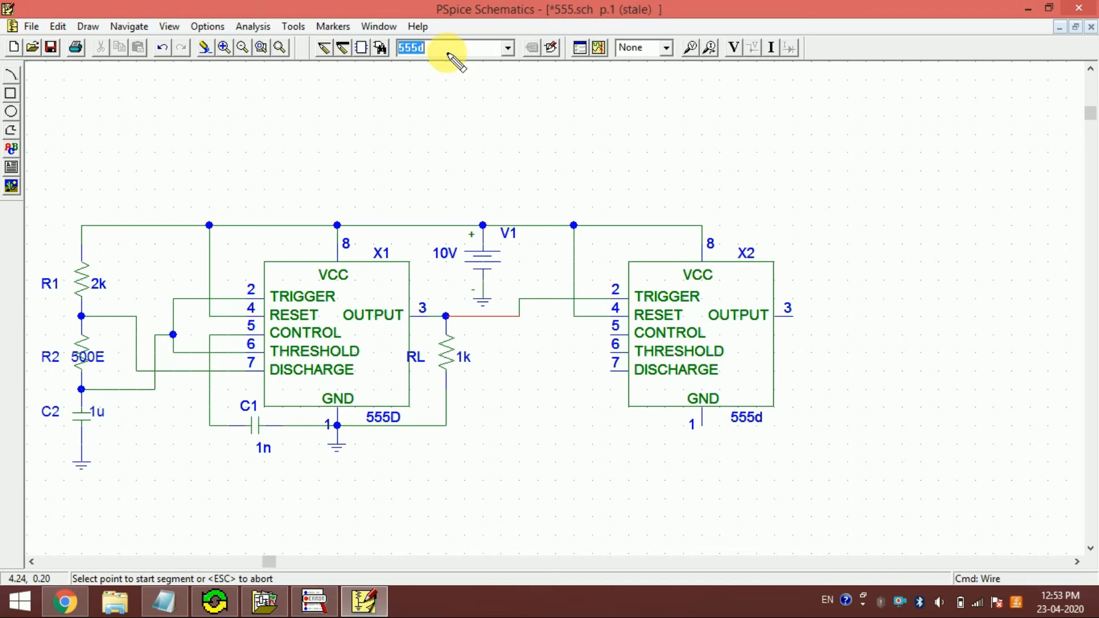
type("egnd")
key("Return")
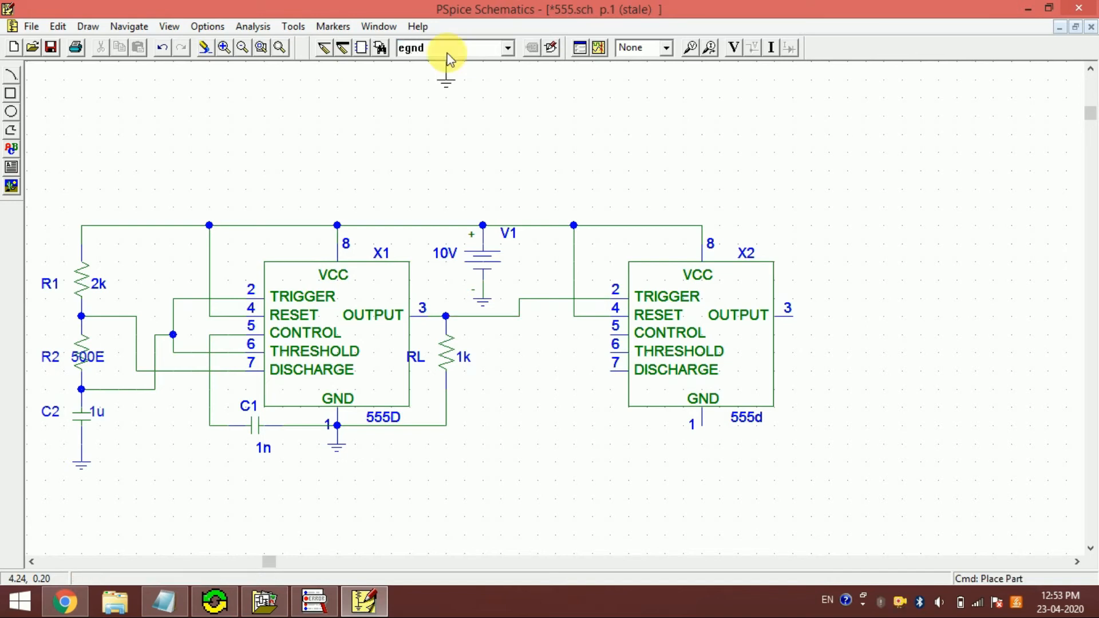
left_click(700, 432)
right_click(689, 503)
left_click_drag(705, 448, 705, 476)
- Place a 1n capacitor horizontally below X2, with one end on its ground wire
left_click(447, 63)
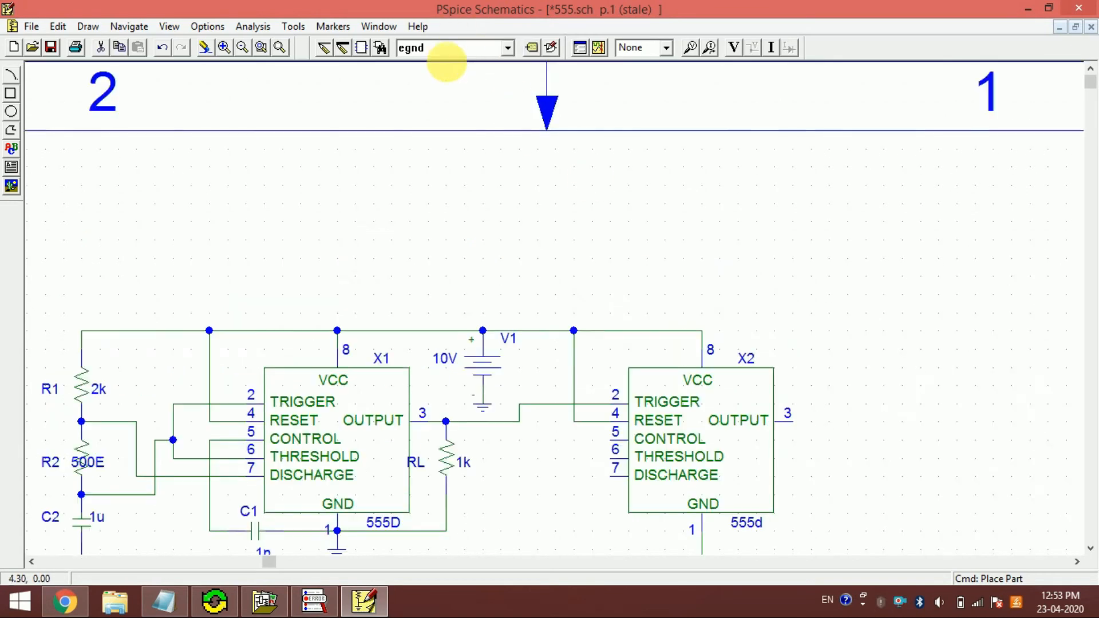
left_click(243, 48)
type("c")
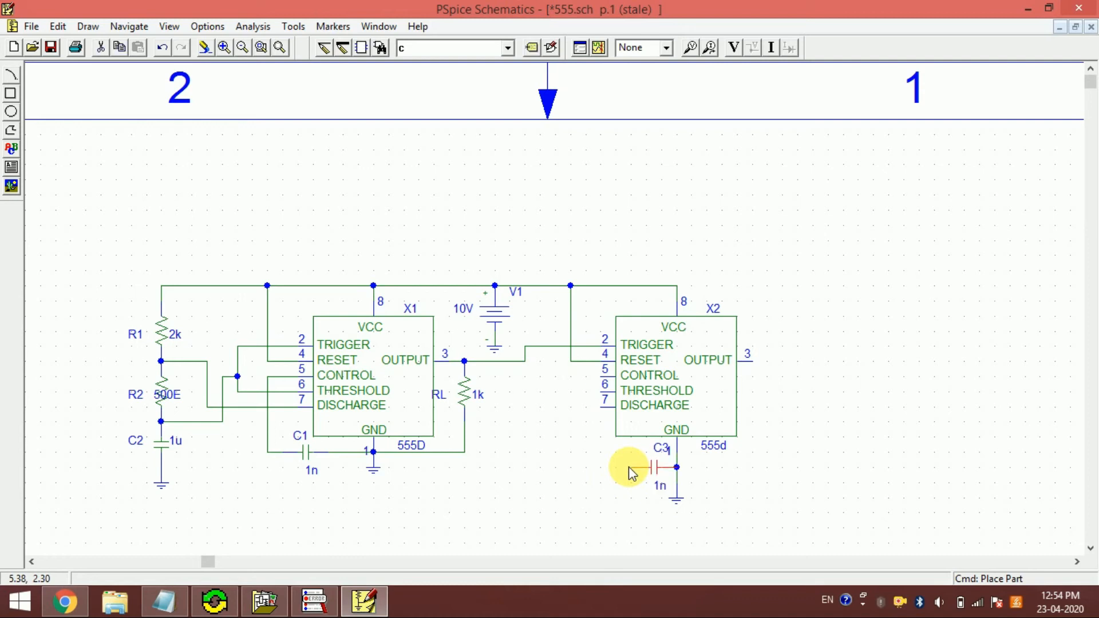
left_click(629, 467)
- Wire X2's CONTROL pin to the free end of C3 and shift the wire's vertical segment closer to the timer
key("ctrl+w")
left_click(599, 378)
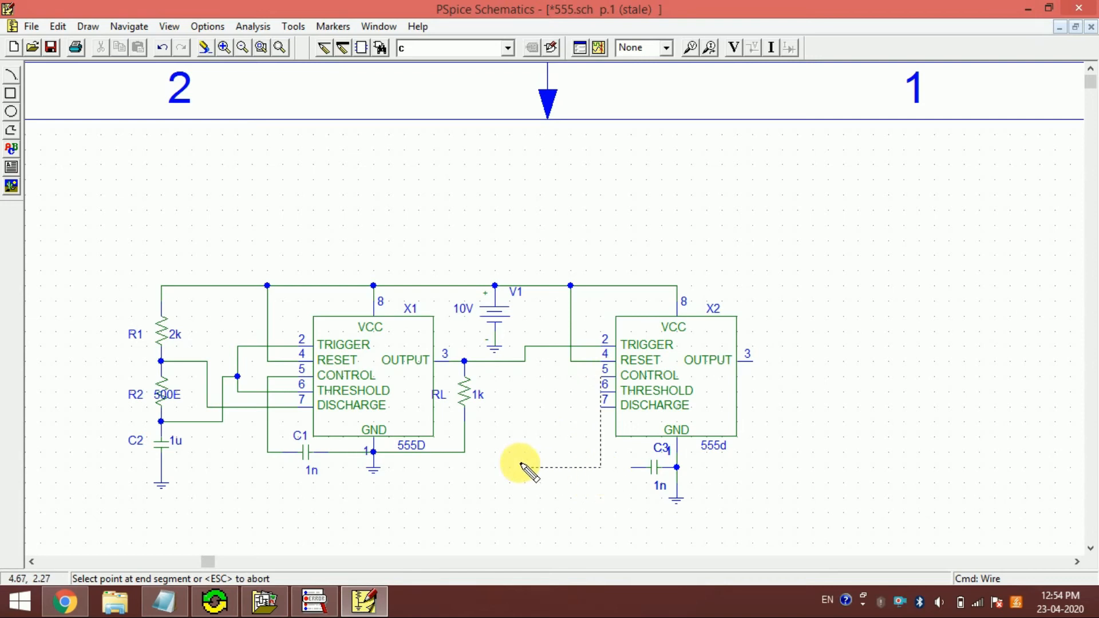
key("Escape")
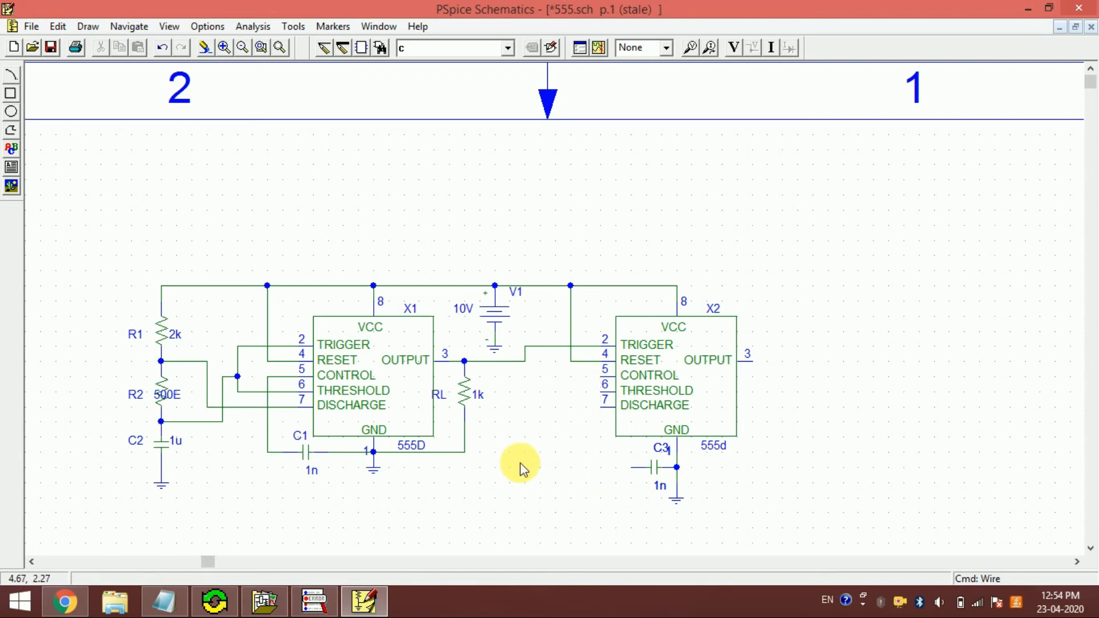
left_click(601, 377)
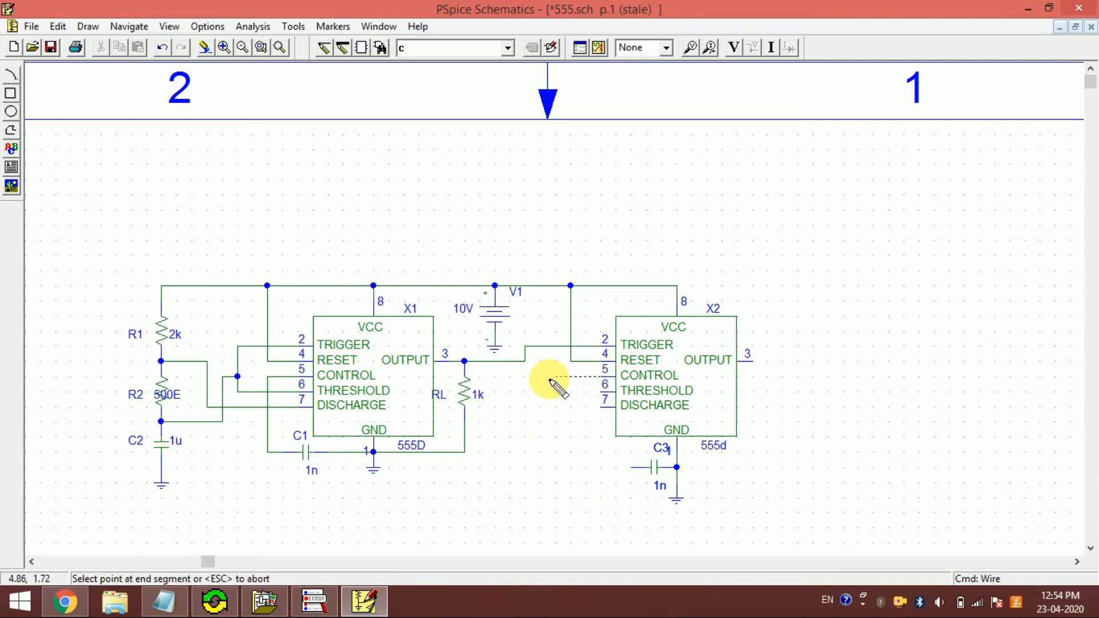
left_click(556, 453)
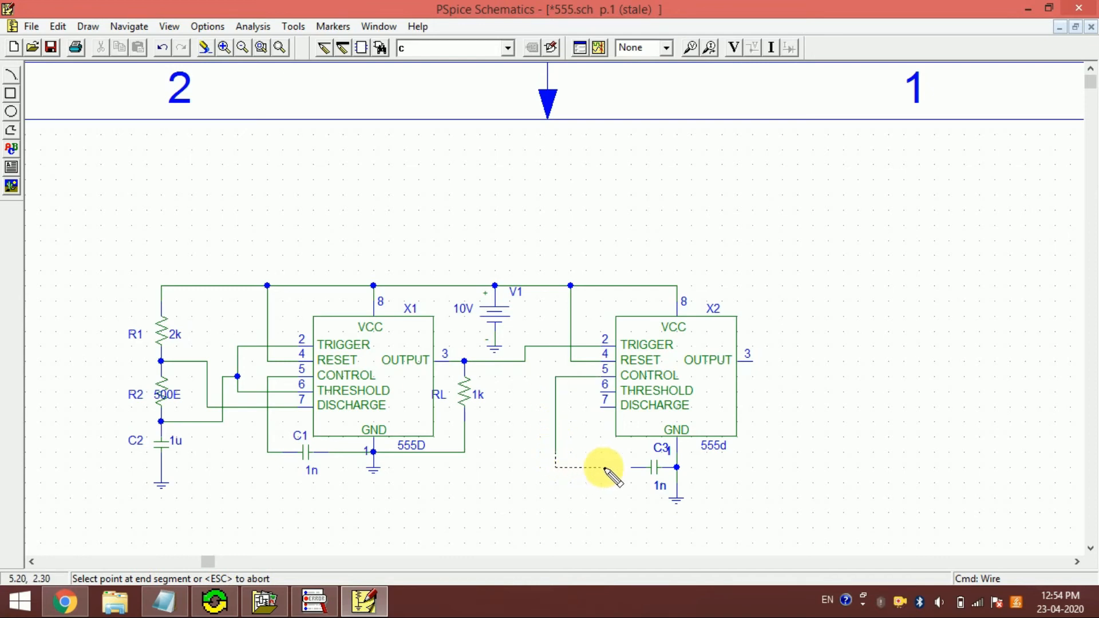
left_click(631, 468)
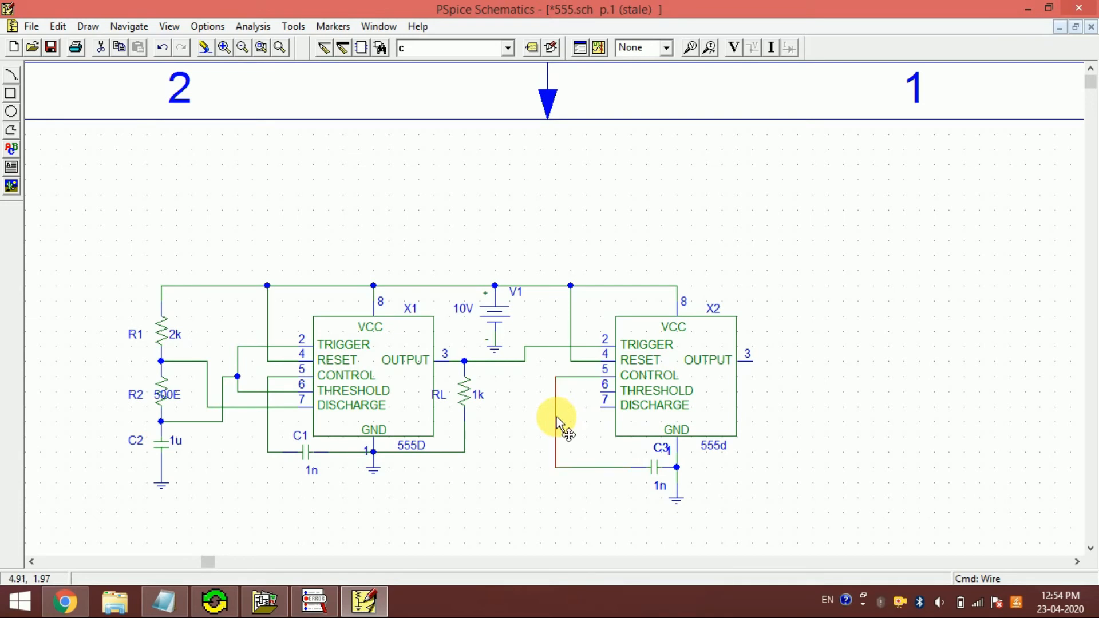
left_click_drag(558, 417, 565, 418)
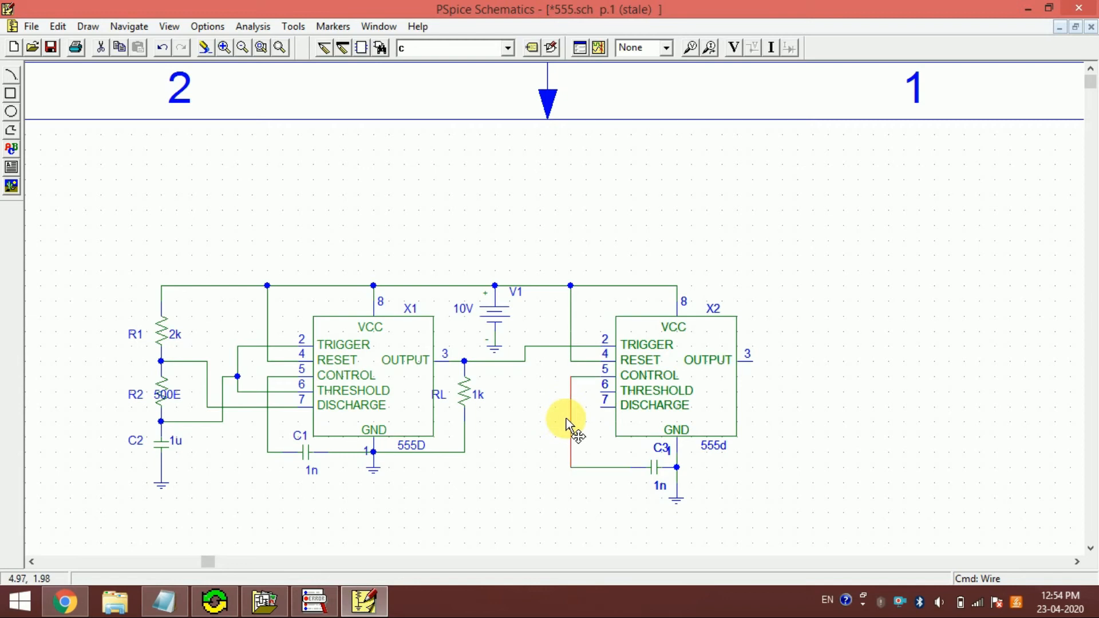
- Wire X2's THRESHOLD and DISCHARGE pins together
key("ctrl+w")
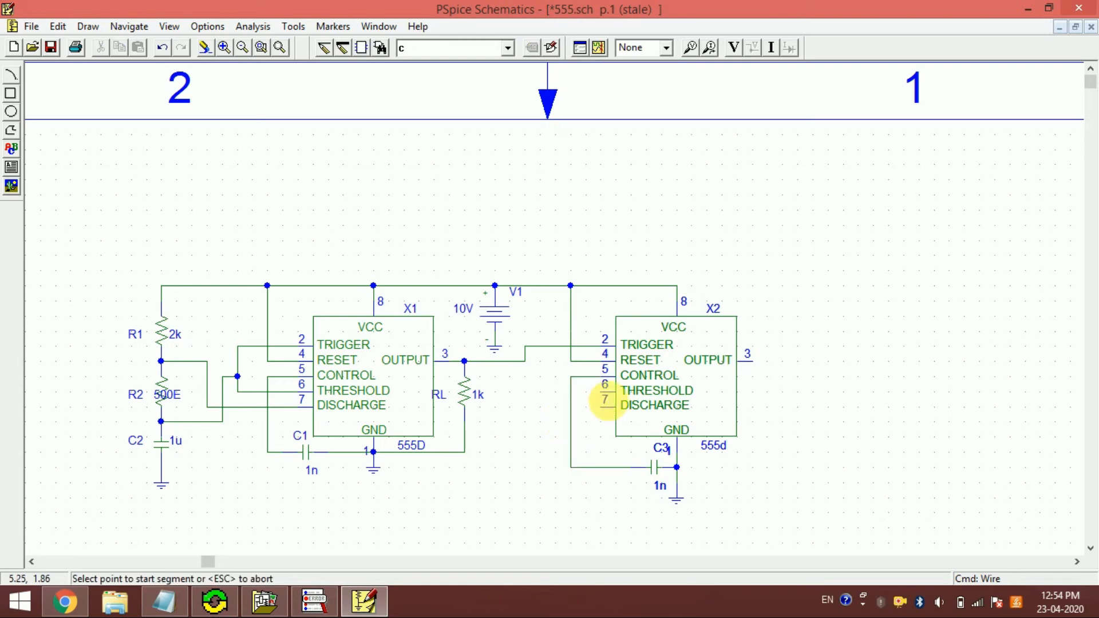
left_click(599, 392)
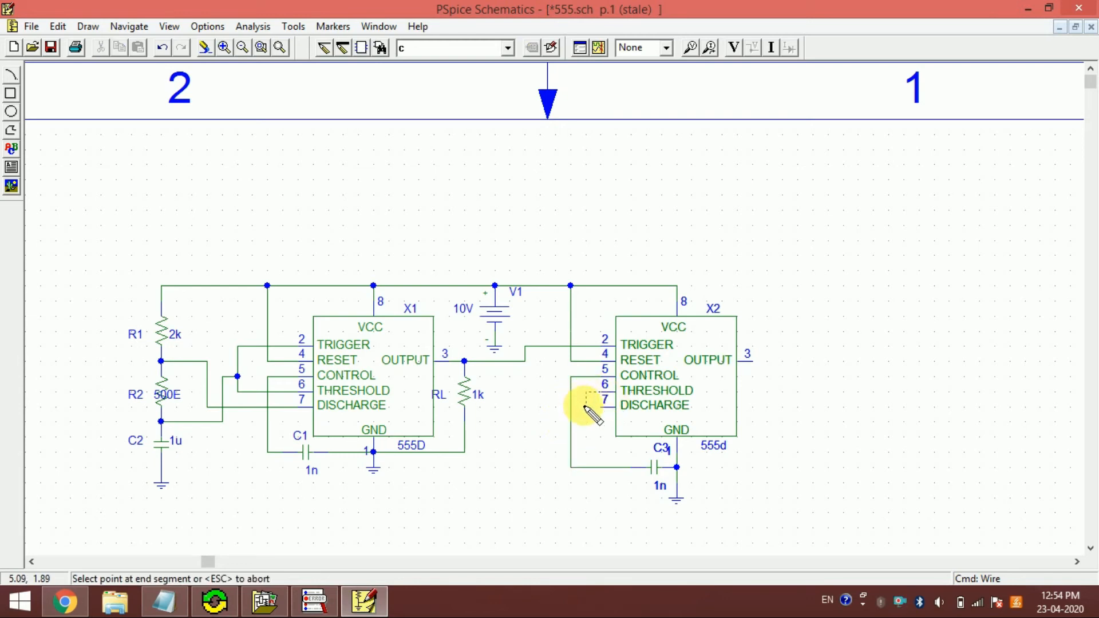
left_click(600, 408)
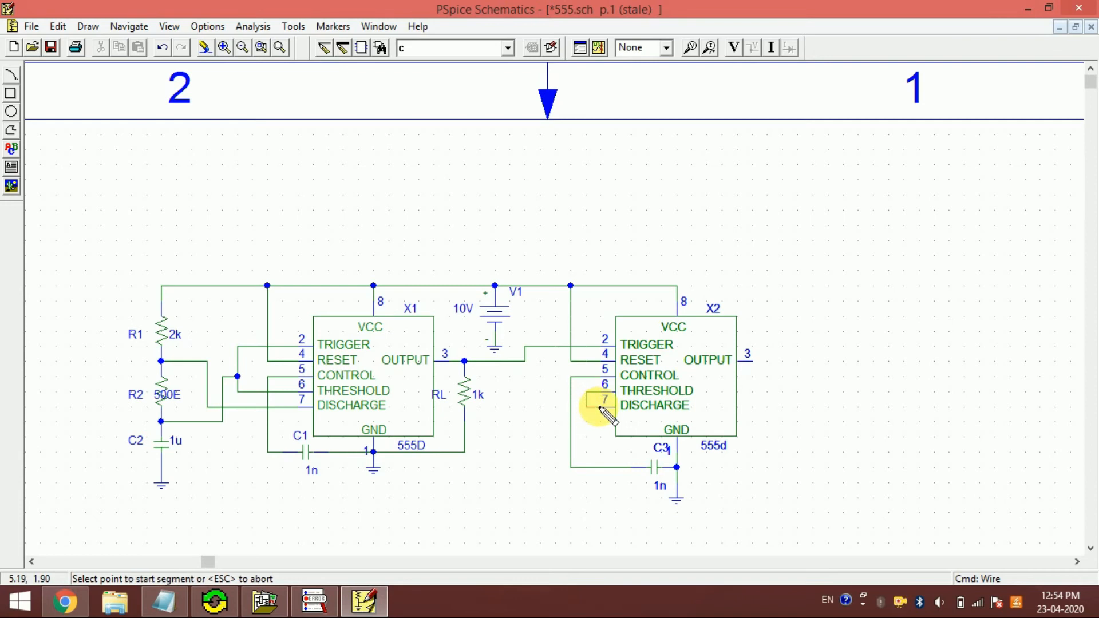
key("Escape")
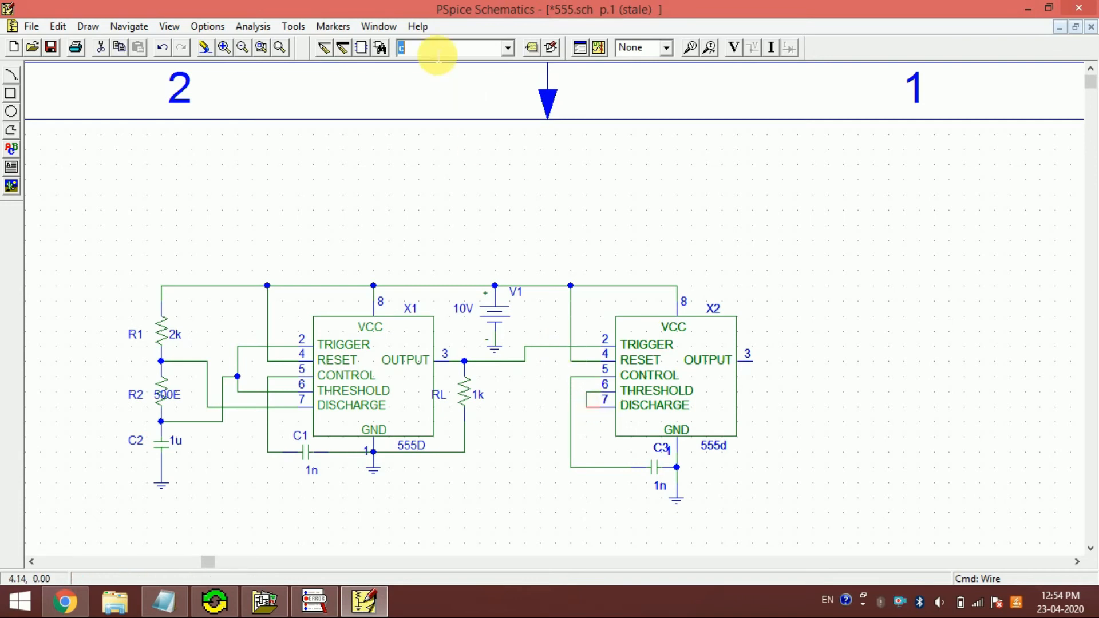
- Place a vertical 1k resistor in the space between RL and X2
type("r")
key("Return")
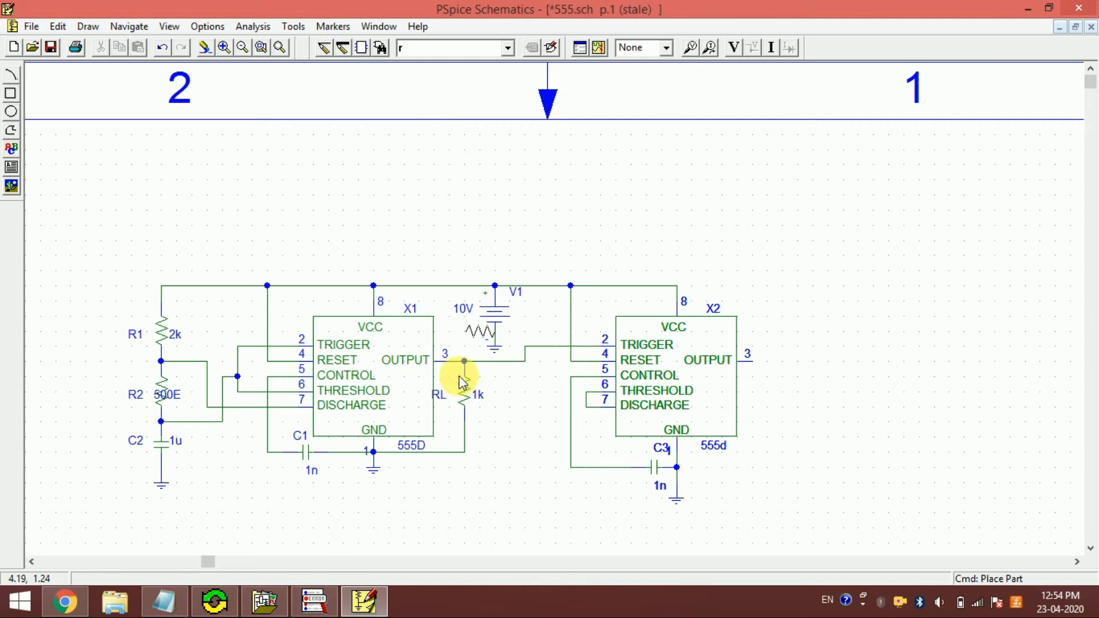
key("ctrl+r")
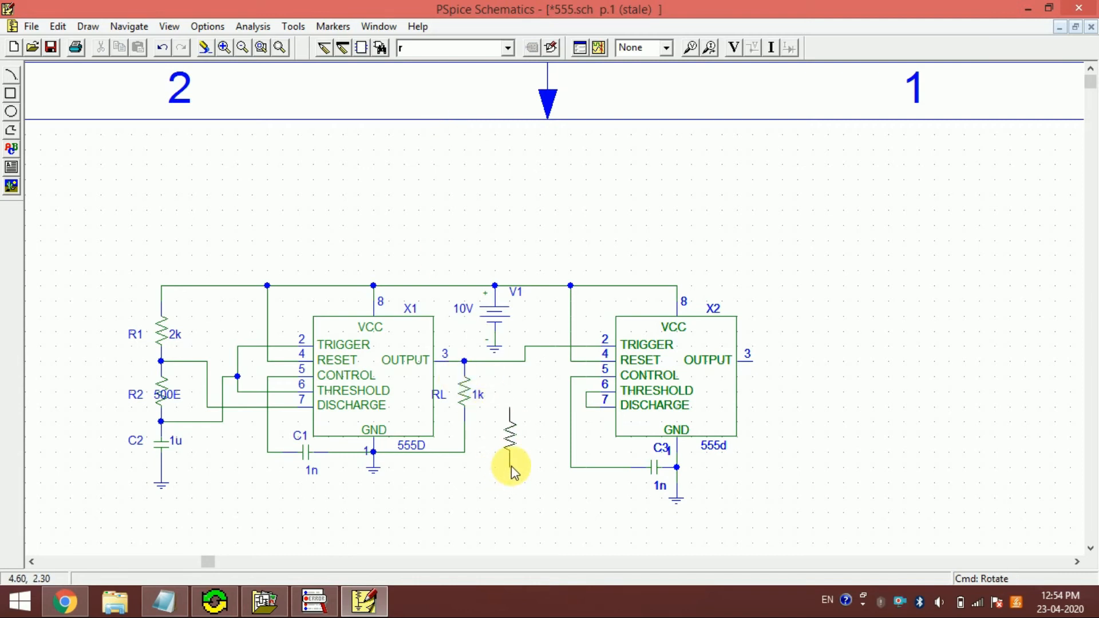
left_click(511, 470)
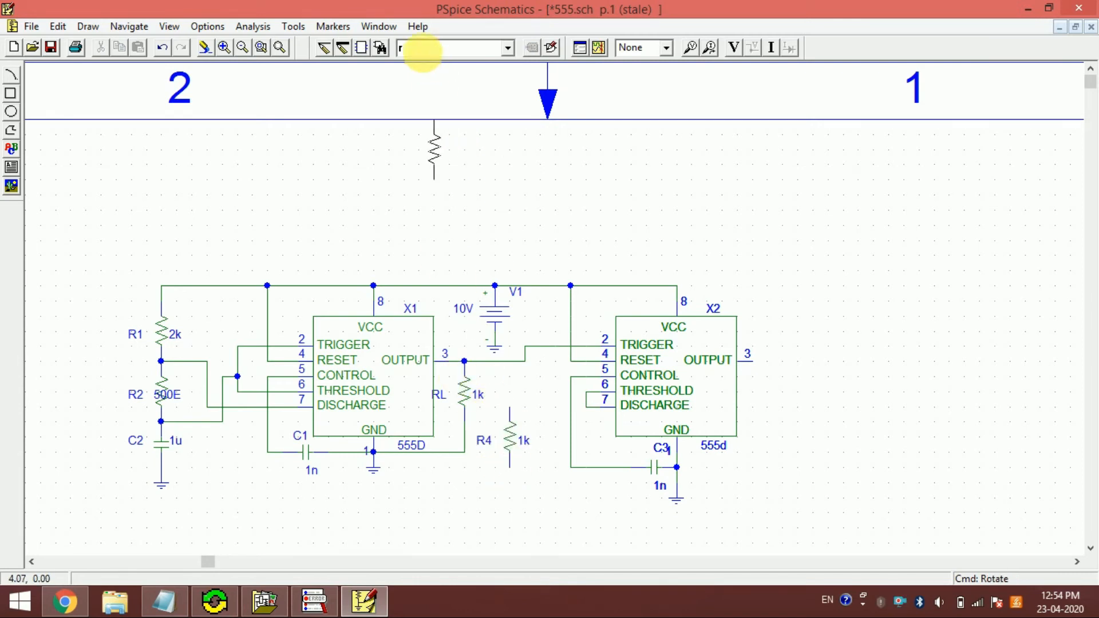
- Place a vertical 1n capacitor directly below R4, in series with it
type("c")
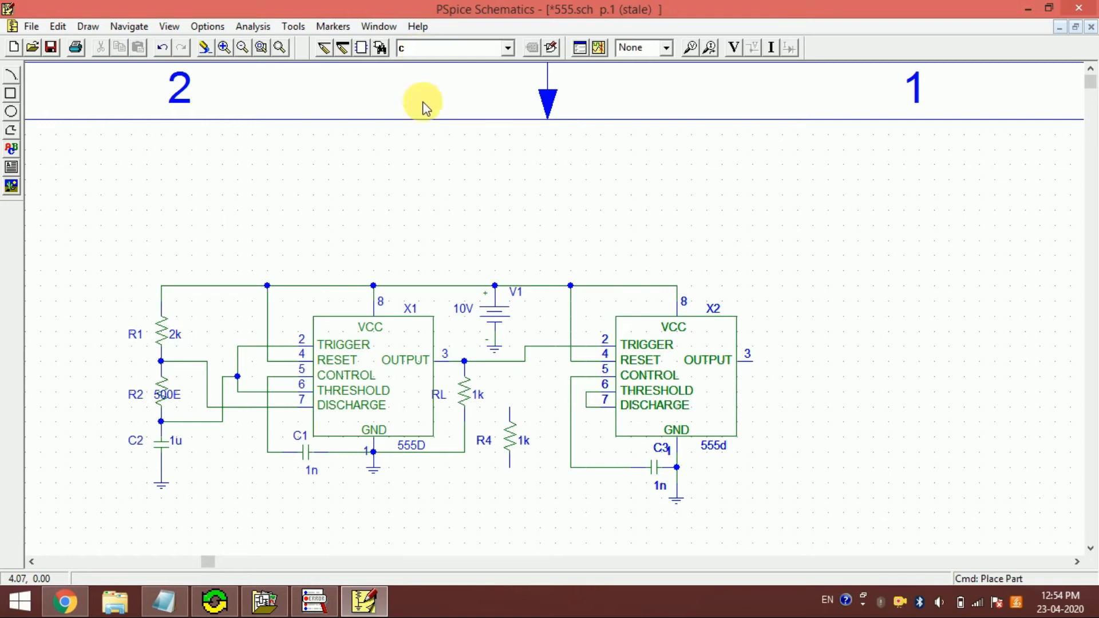
key("Return")
key("ctrl+r")
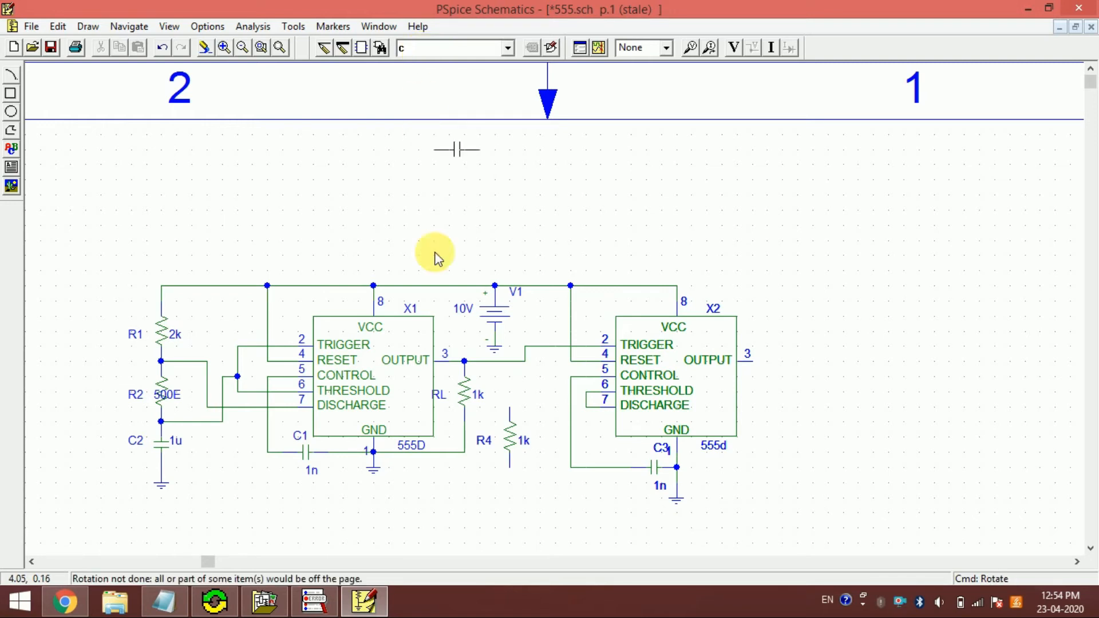
key("ctrl+r")
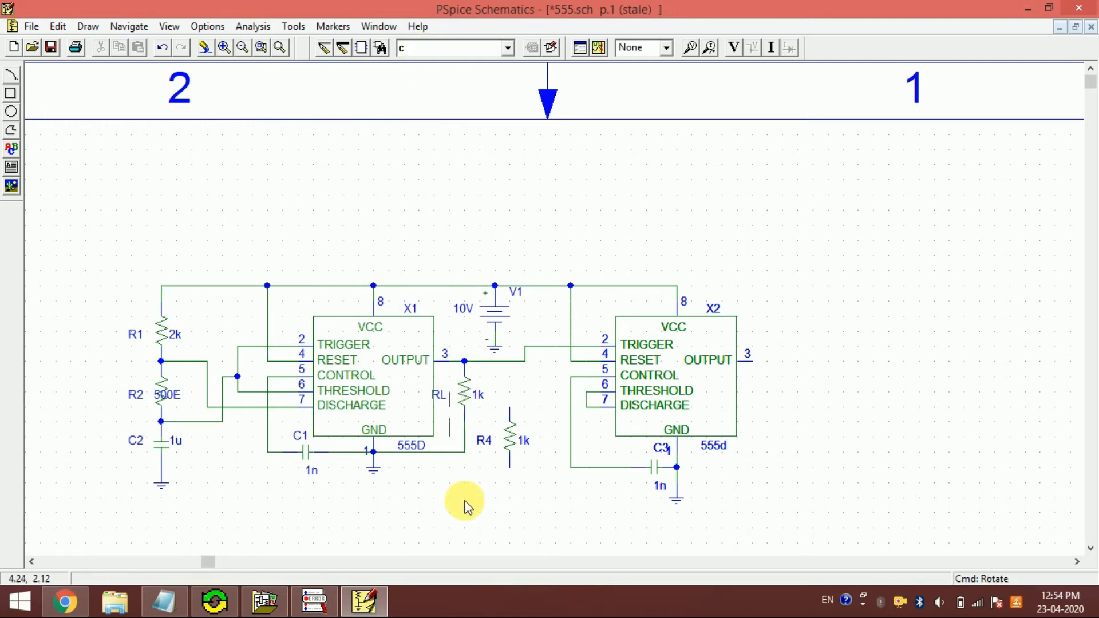
left_click(507, 513)
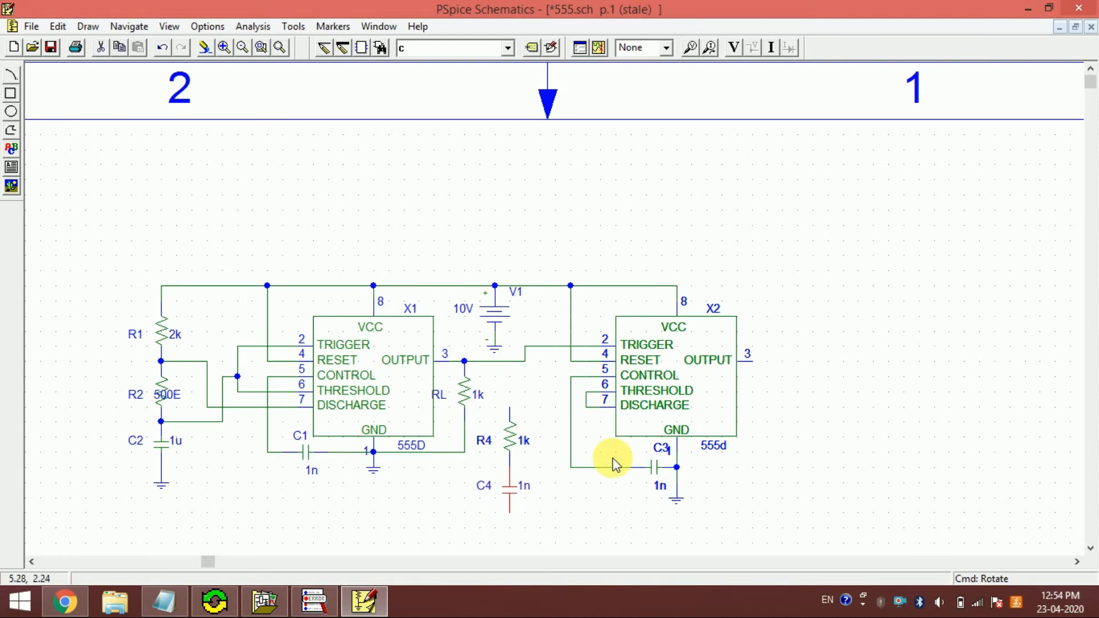
- Attach an egnd ground symbol to the lower end of C4
type("e")
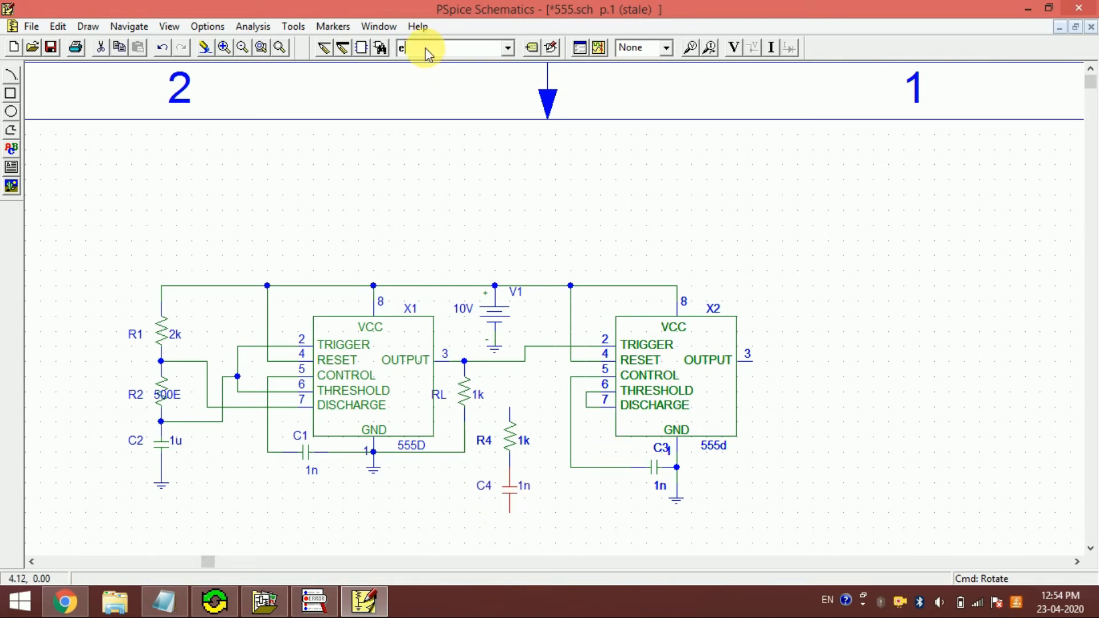
type("gnd")
key("Return")
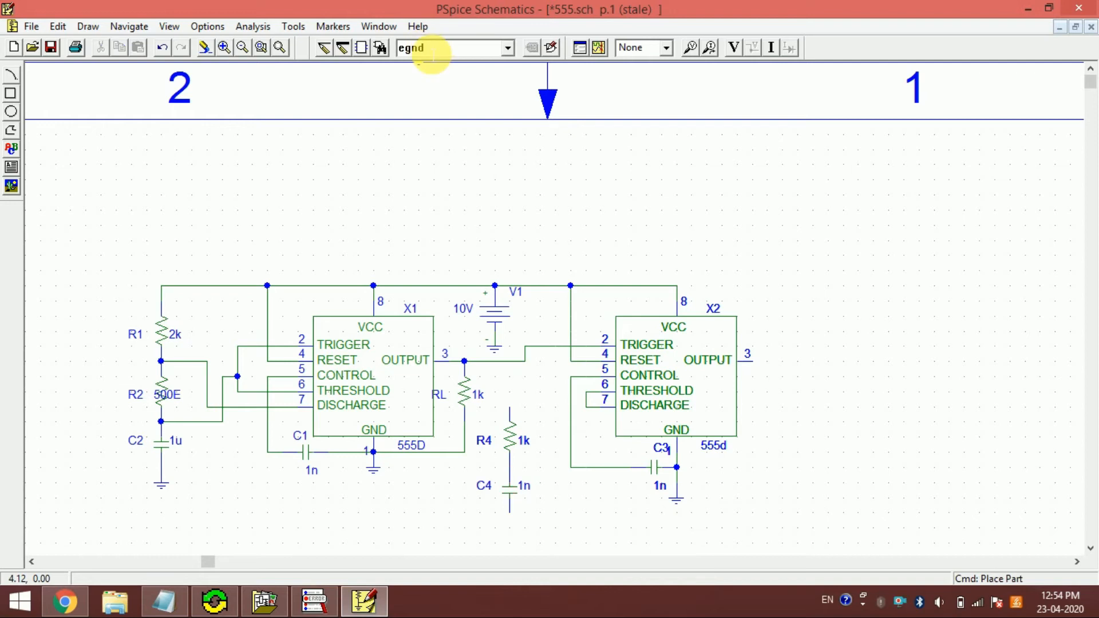
left_click(507, 520)
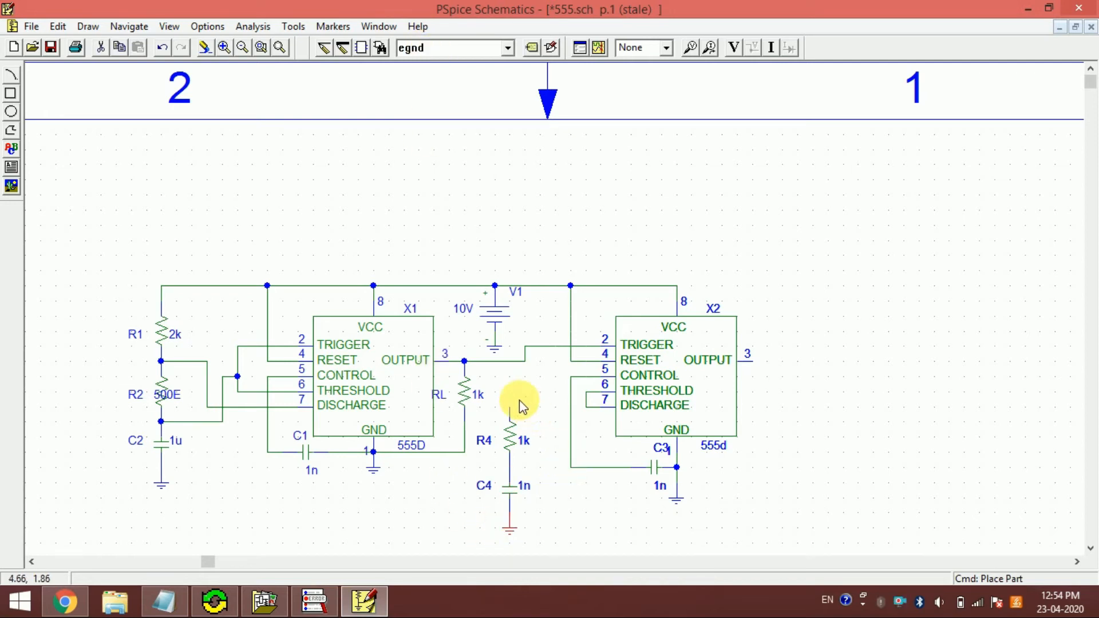
key("Escape")
- Wire the upper end of R4 to the supply connection at X2's RESET pin
key("ctrl+w")
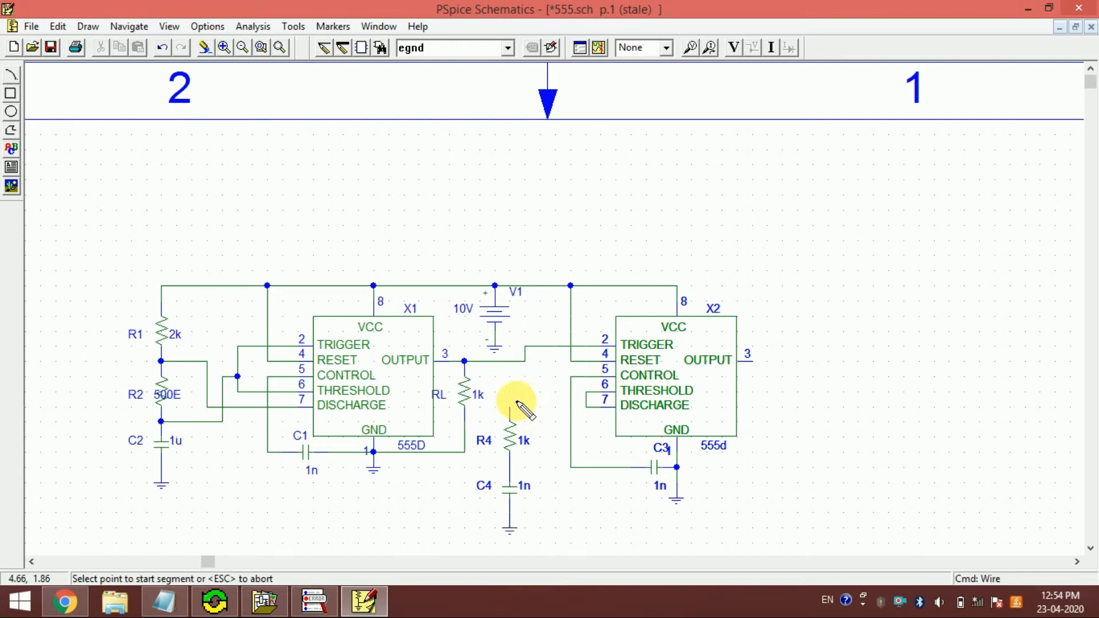
left_click(510, 407)
left_click(555, 408)
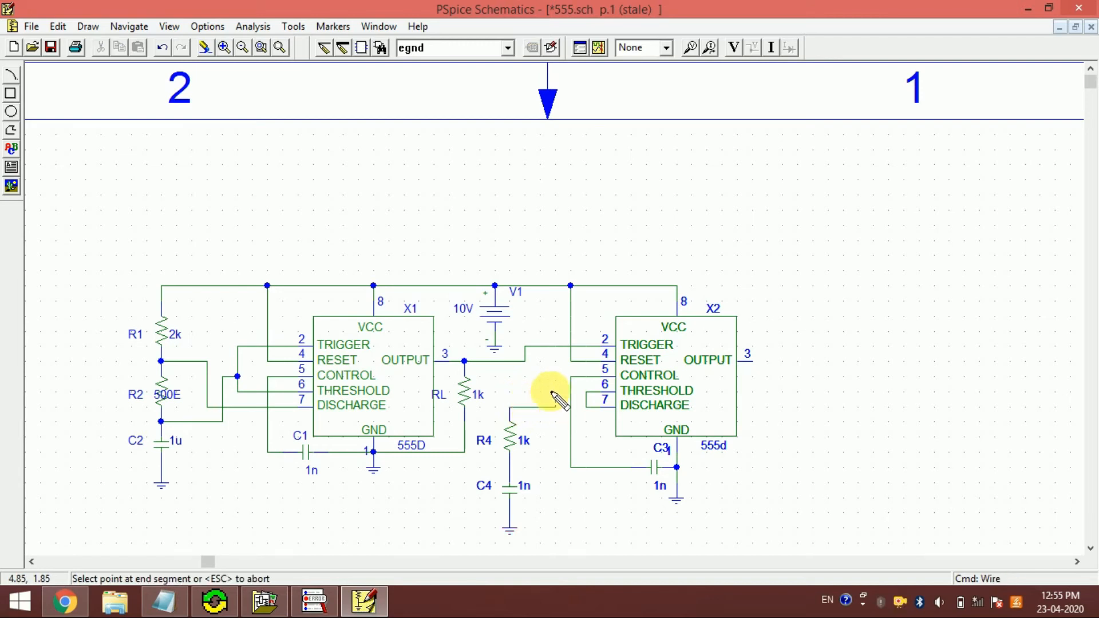
left_click(571, 361)
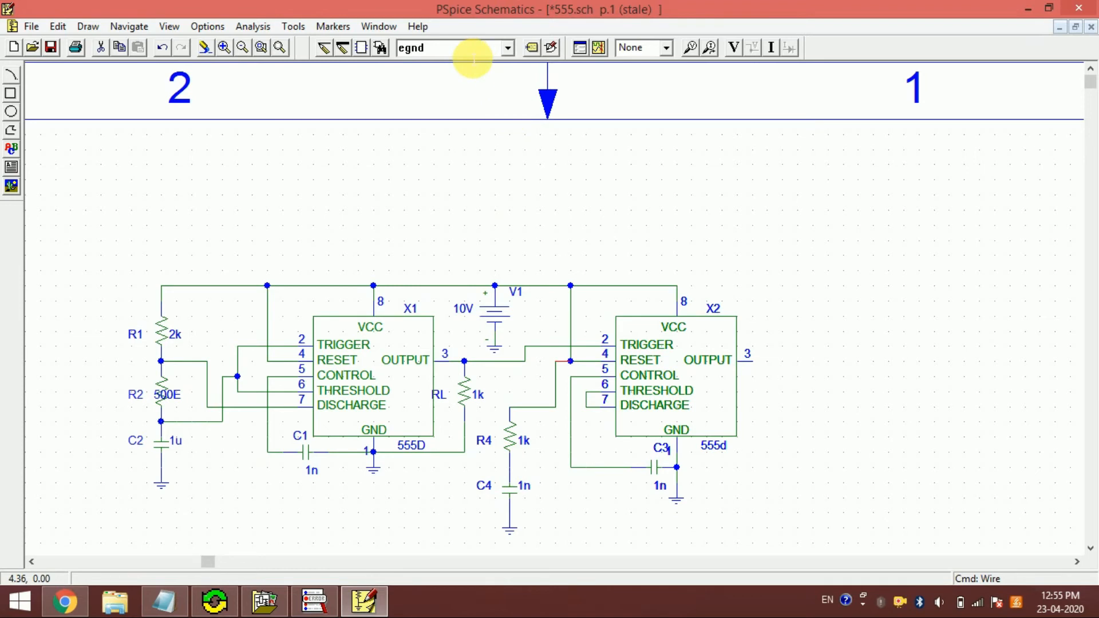
- Wire X2's joined THRESHOLD and DISCHARGE pins to the junction between R4 and C4
left_click(324, 48)
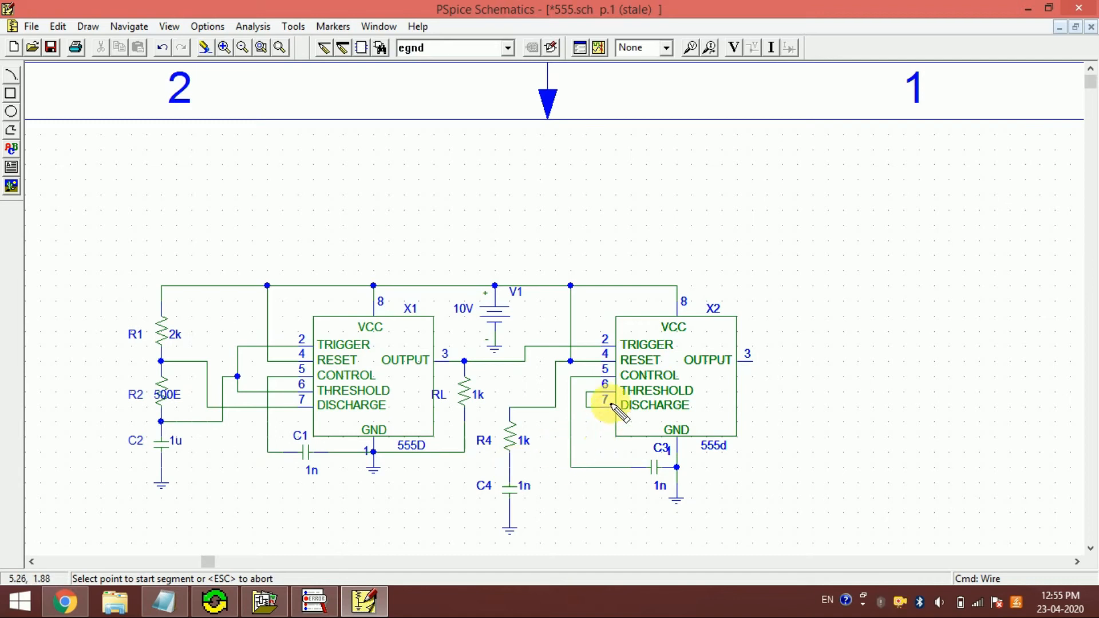
left_click(587, 407)
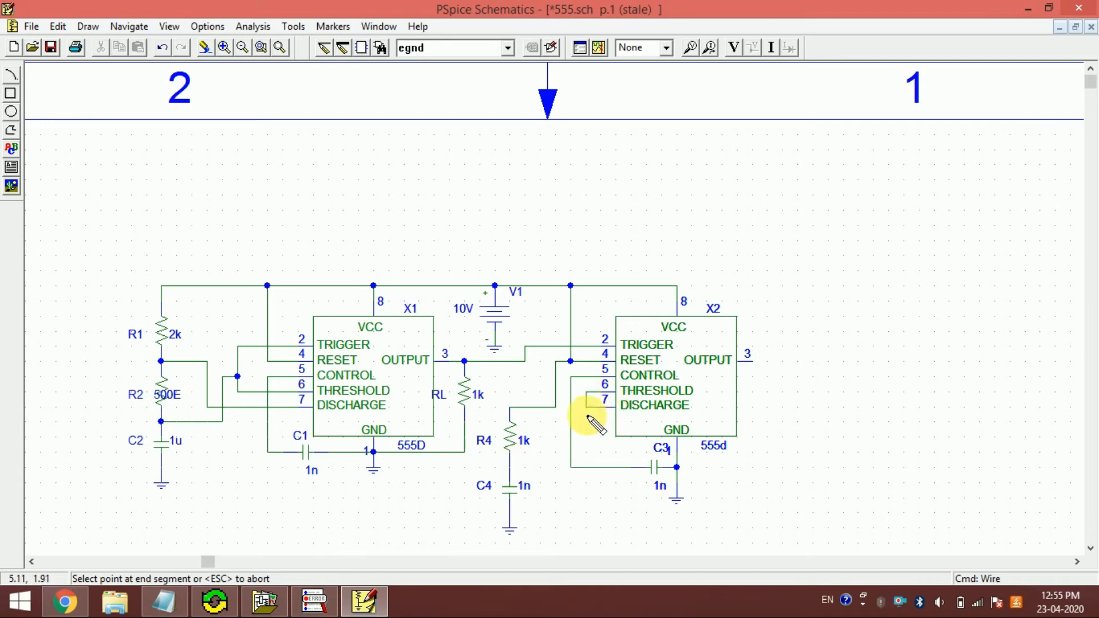
left_click(586, 451)
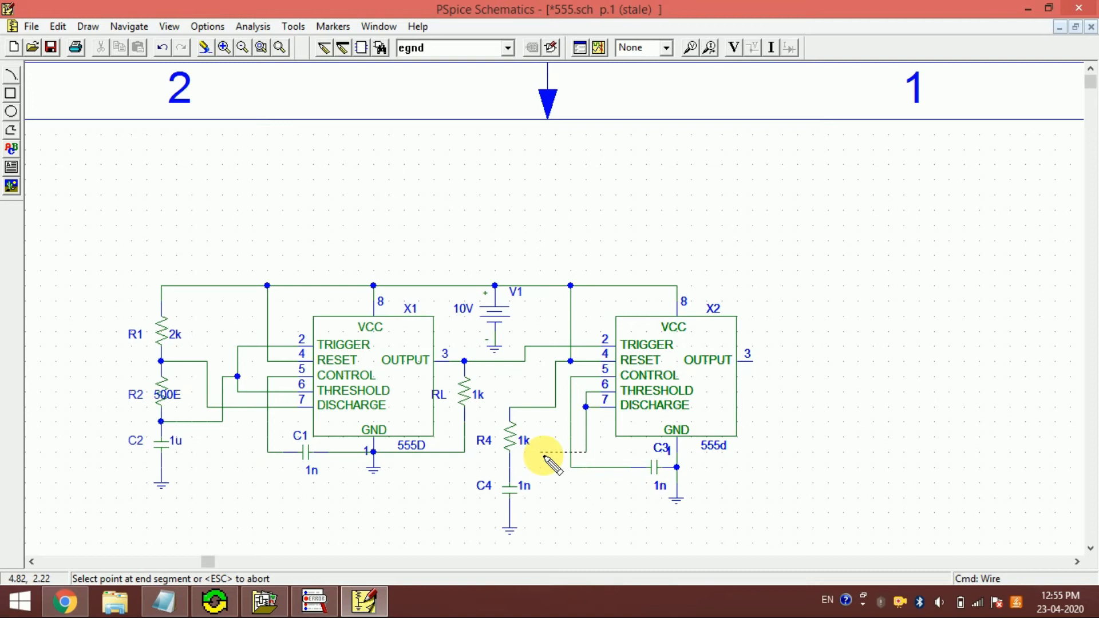
left_click(541, 453)
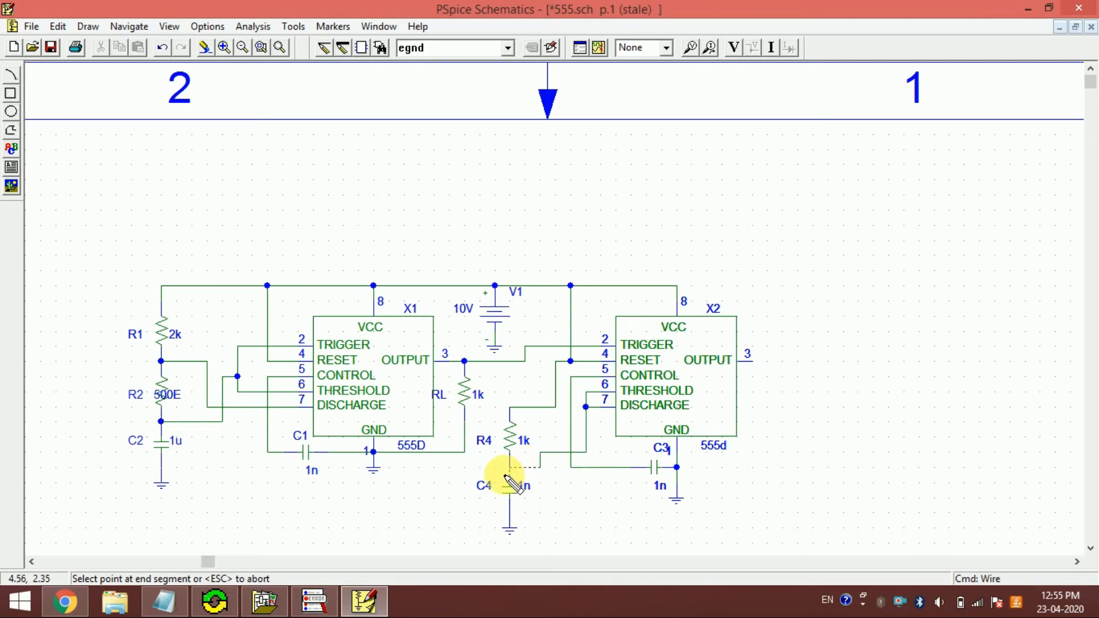
right_click(627, 537)
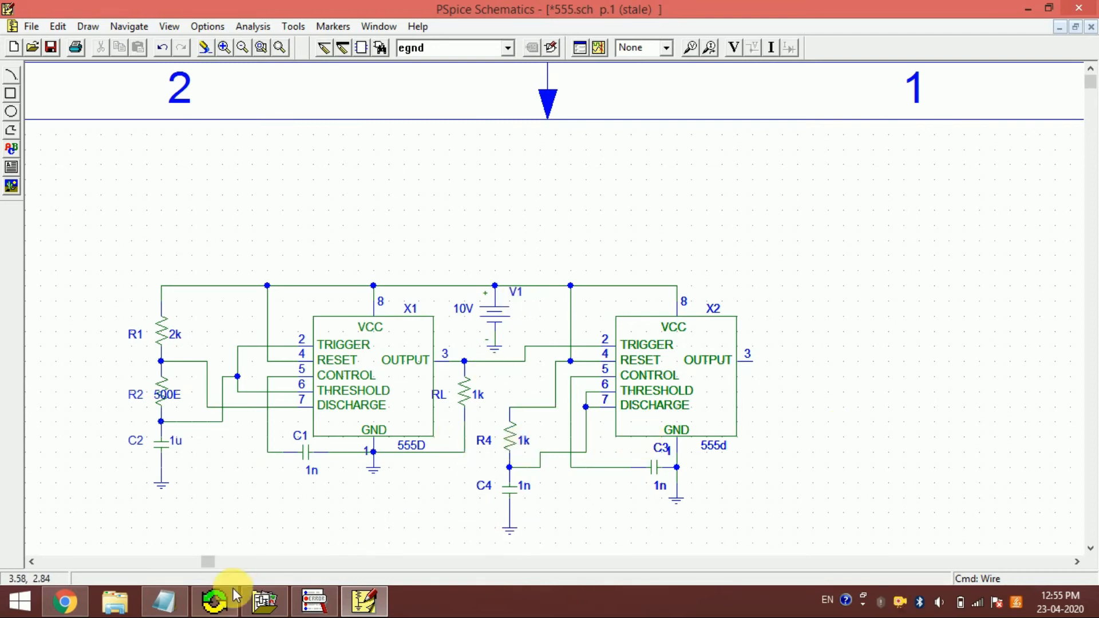
- Check the monostable multivibrator's component values in the Circuit_Simulation.txt notes in Notepad, and return to PSpice Schematics
left_click(172, 602)
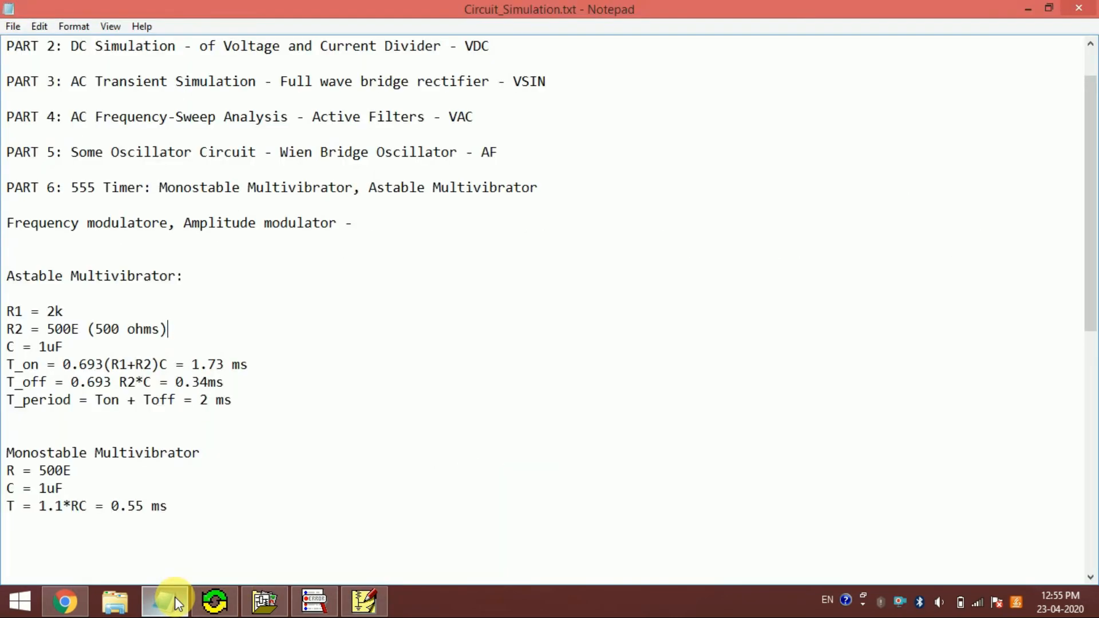
left_click(175, 602)
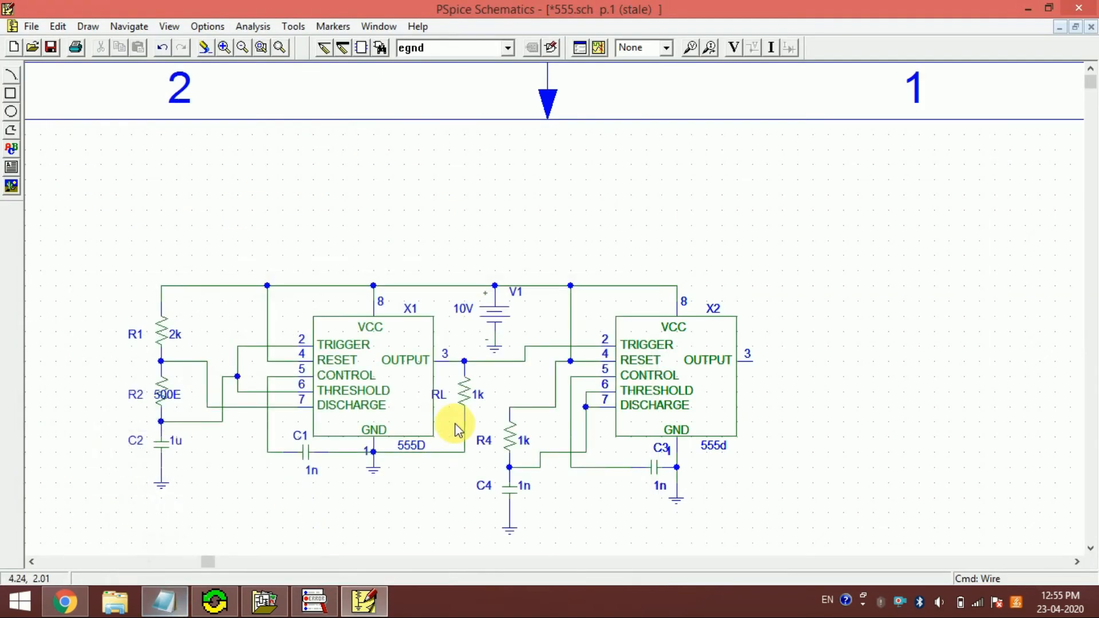
- Set R4's value to 500E and shift the value label clear of the resistor symbol
double_click(523, 440)
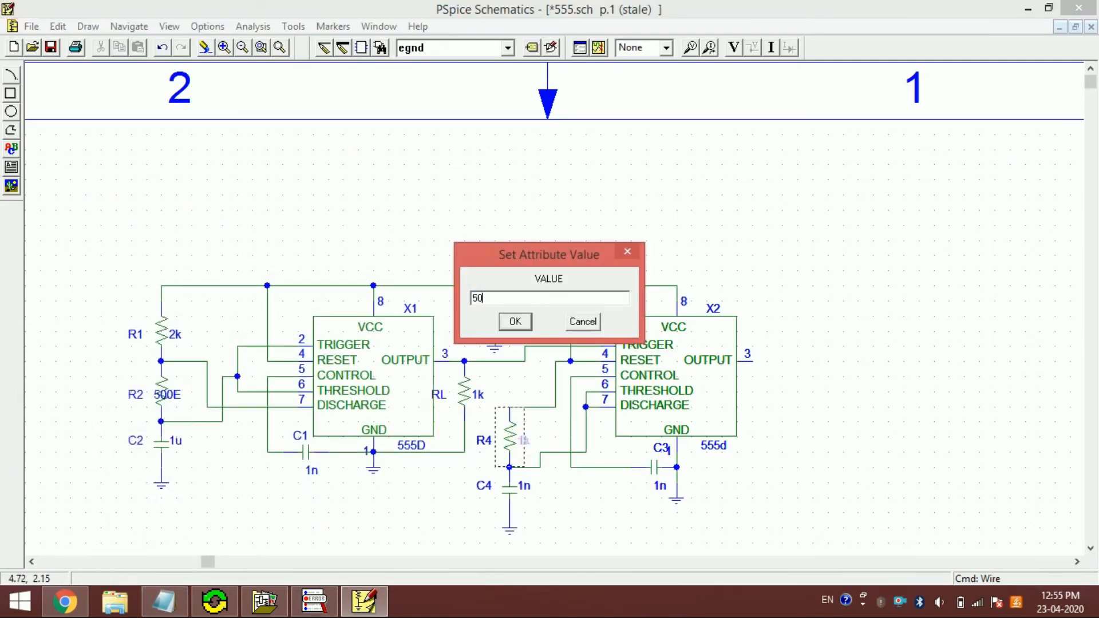
key("Return")
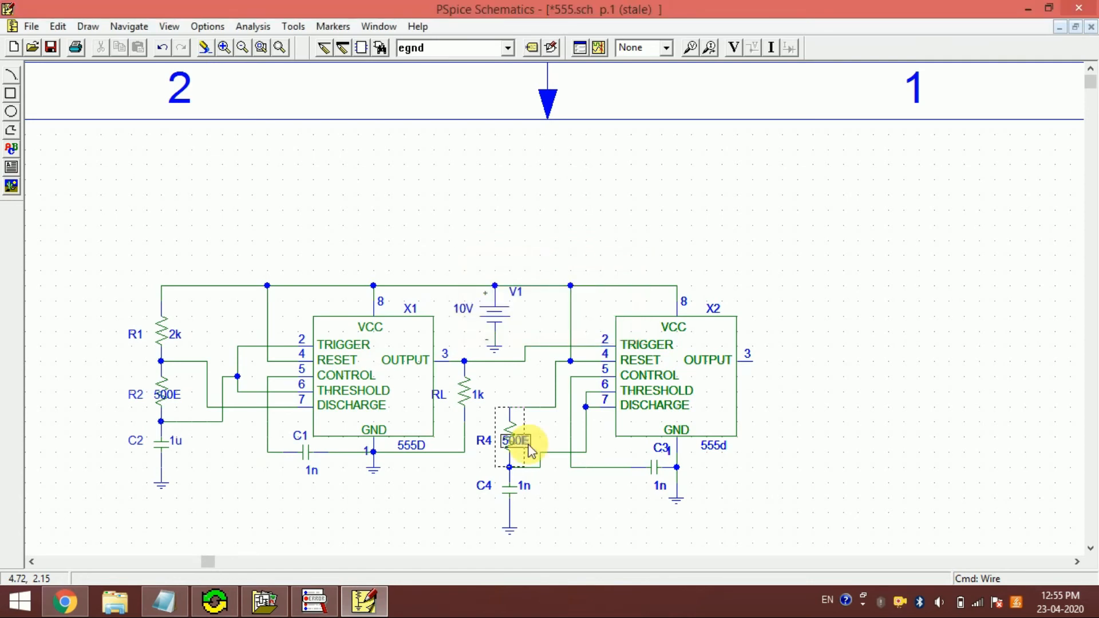
left_click_drag(518, 443, 539, 446)
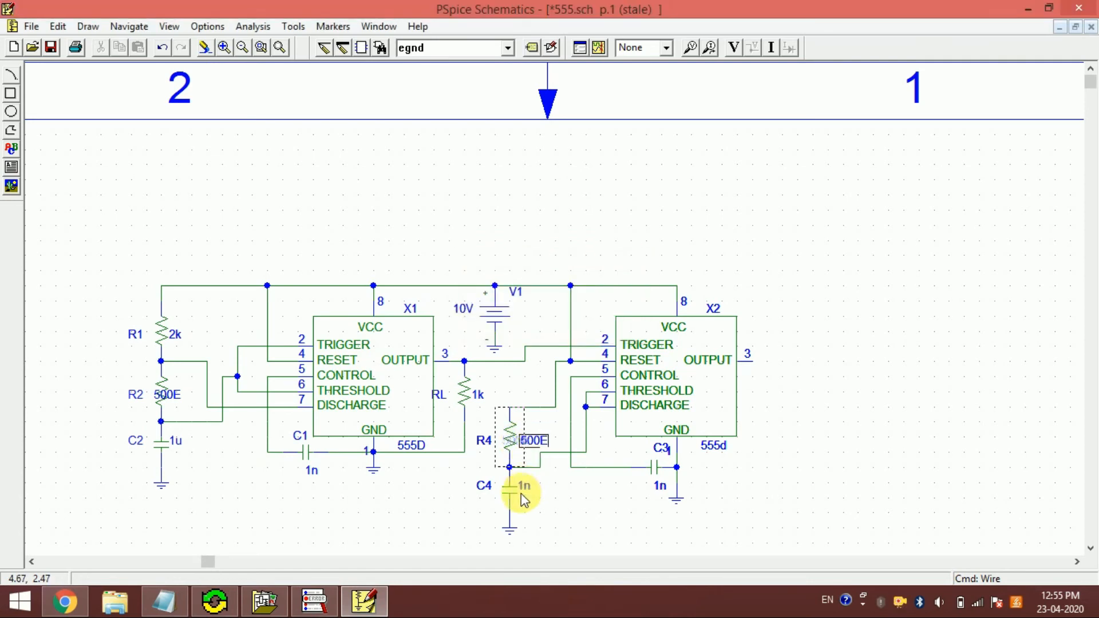
- Set capacitor C4's value to 1u
double_click(525, 487)
type("1")
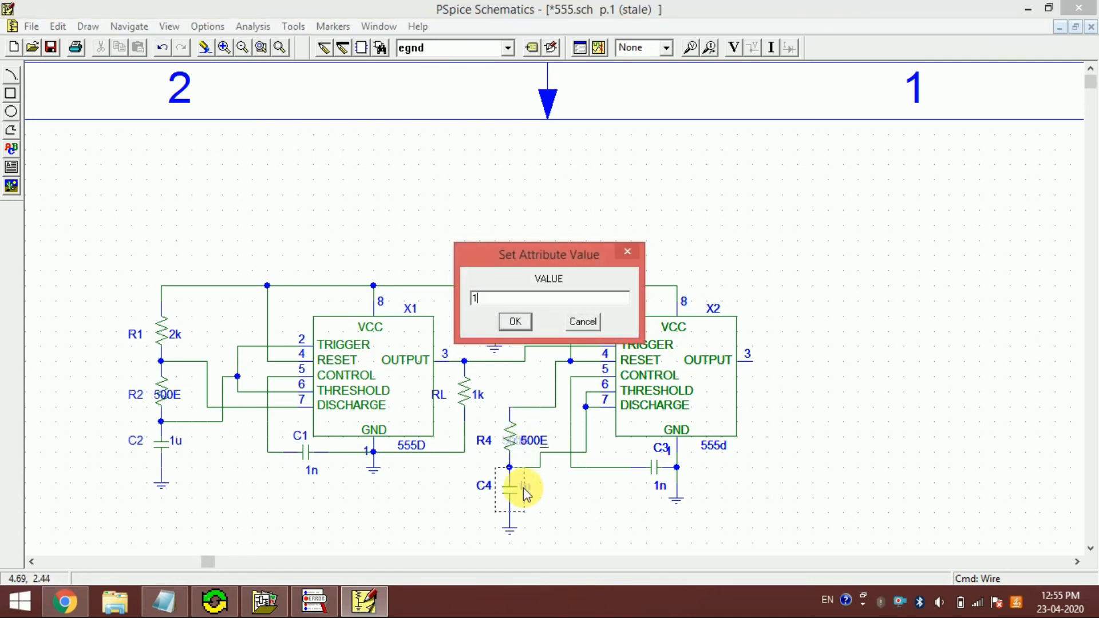
type("u")
key("Return")
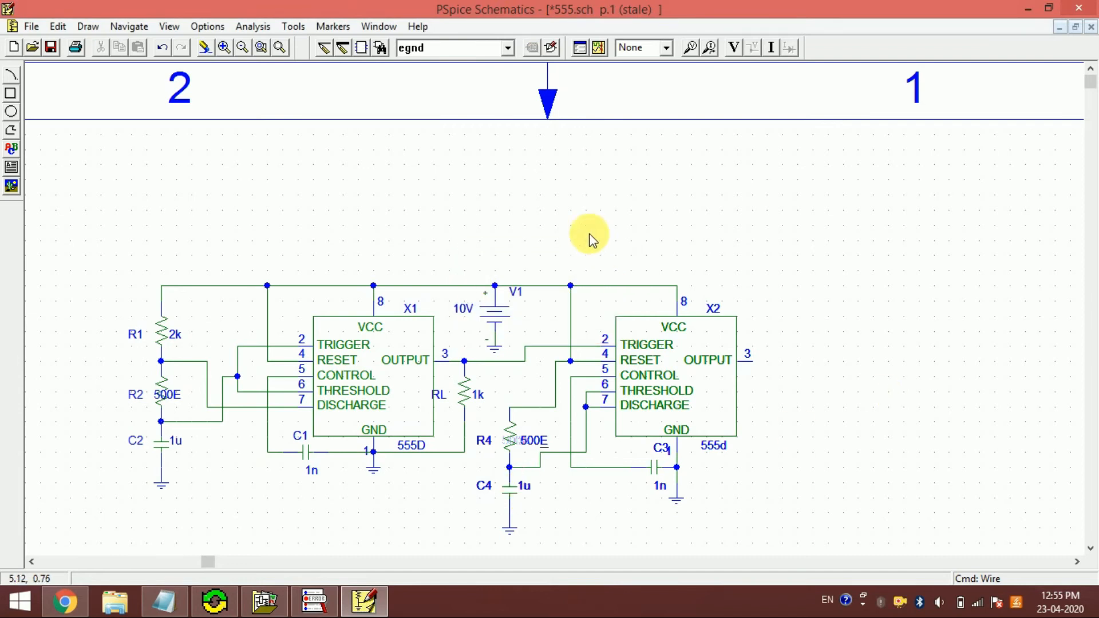
- Place a vertical resistor beside X2's OUTPUT pin and set its reference designator to RL2
left_click(449, 52)
type("r")
key("Return")
key("ctrl+r")
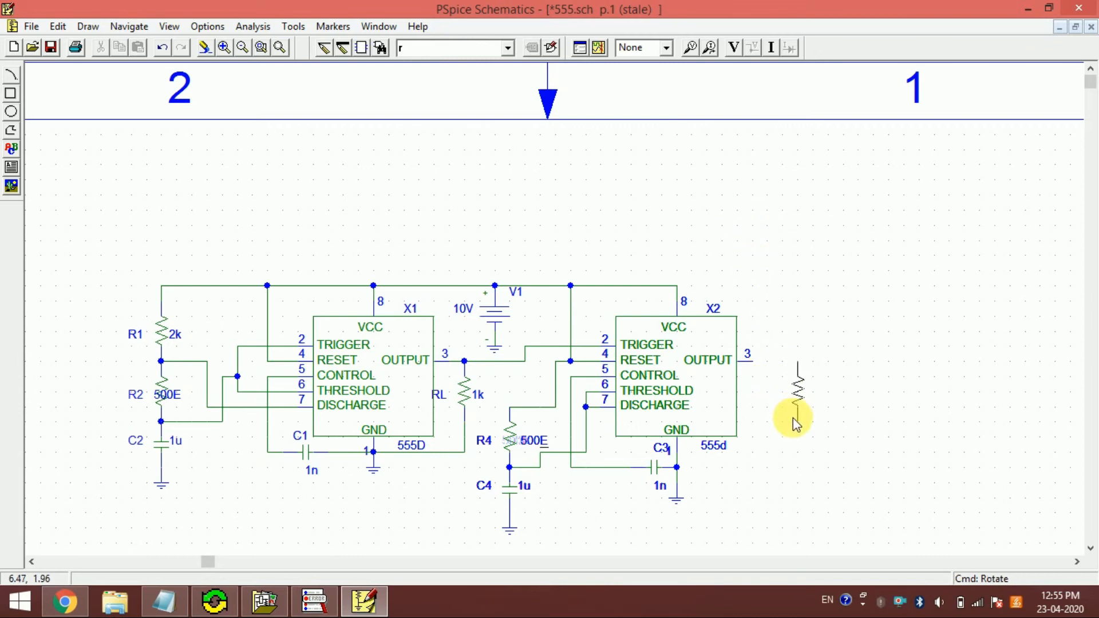
double_click(764, 405)
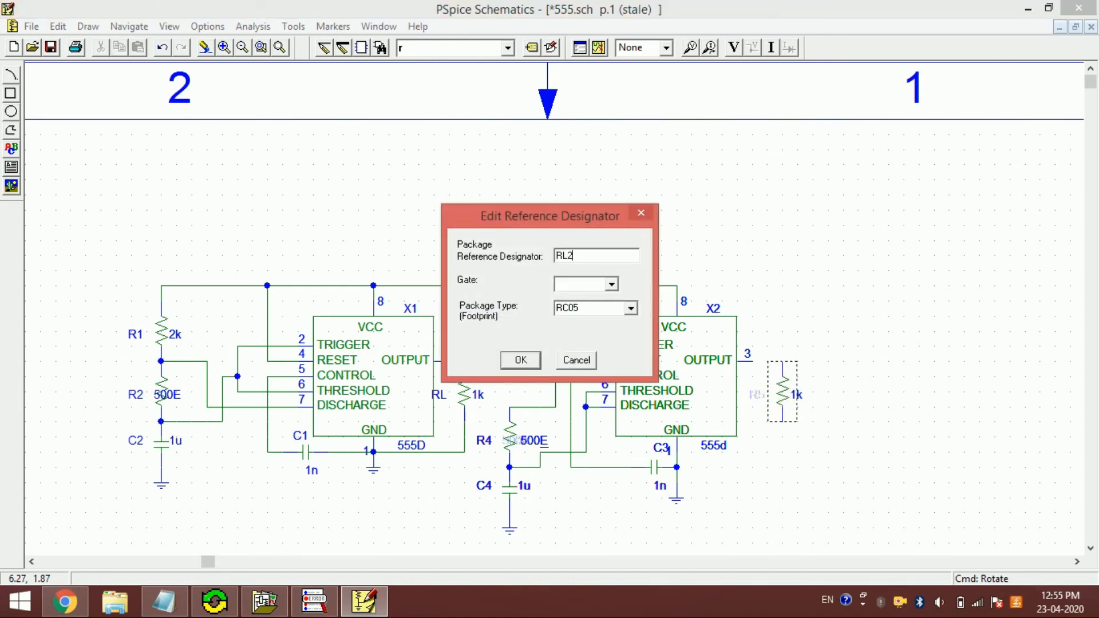
type("RL2")
key("Return")
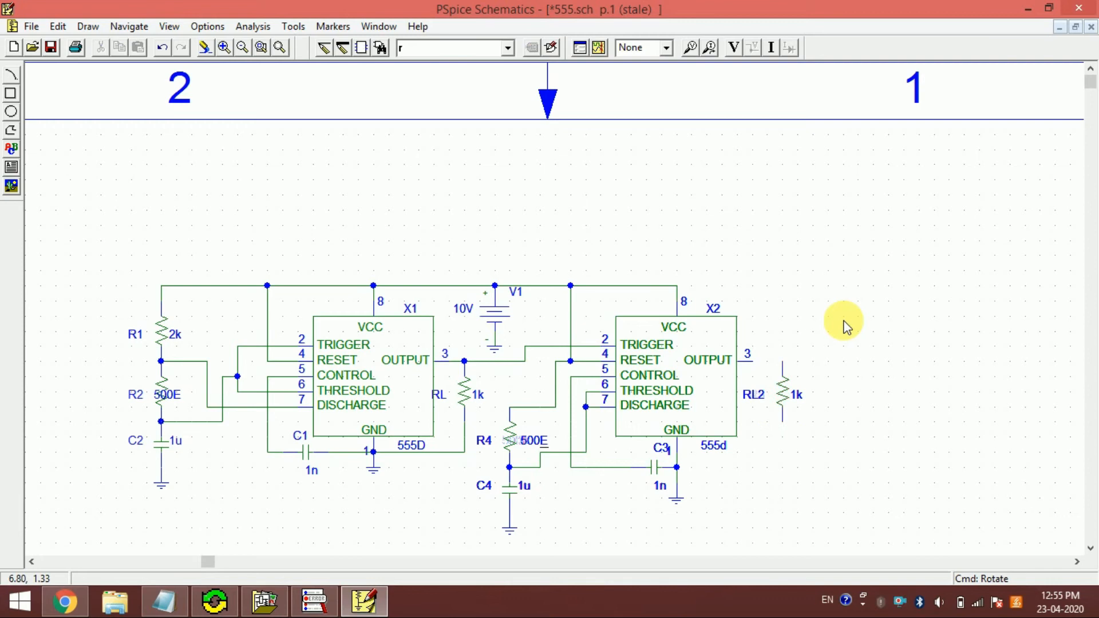
- Wire RL2's upper end to X2's OUTPUT pin and its lower end to the ground junction between C3 and X2's GND pin
key("ctrl+w")
left_click(782, 362)
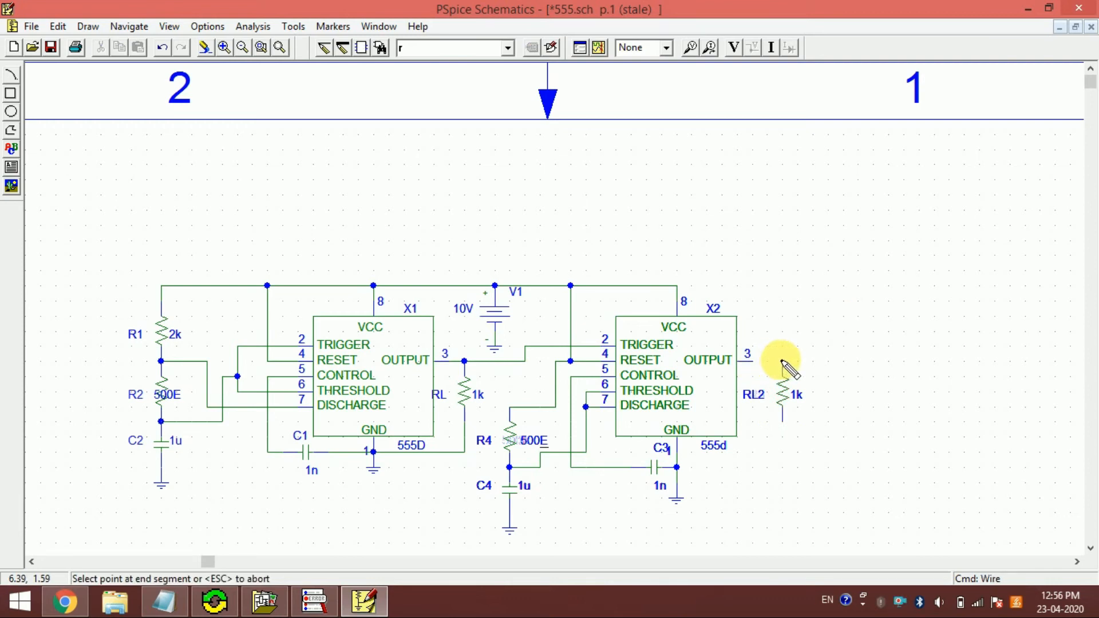
left_click(782, 421)
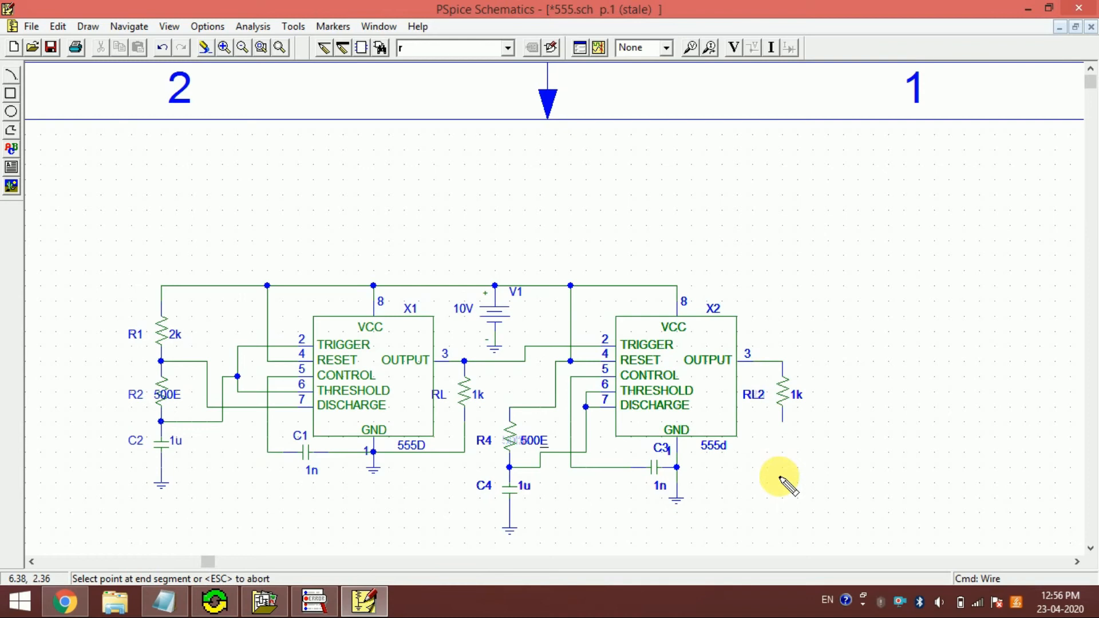
right_click(784, 441)
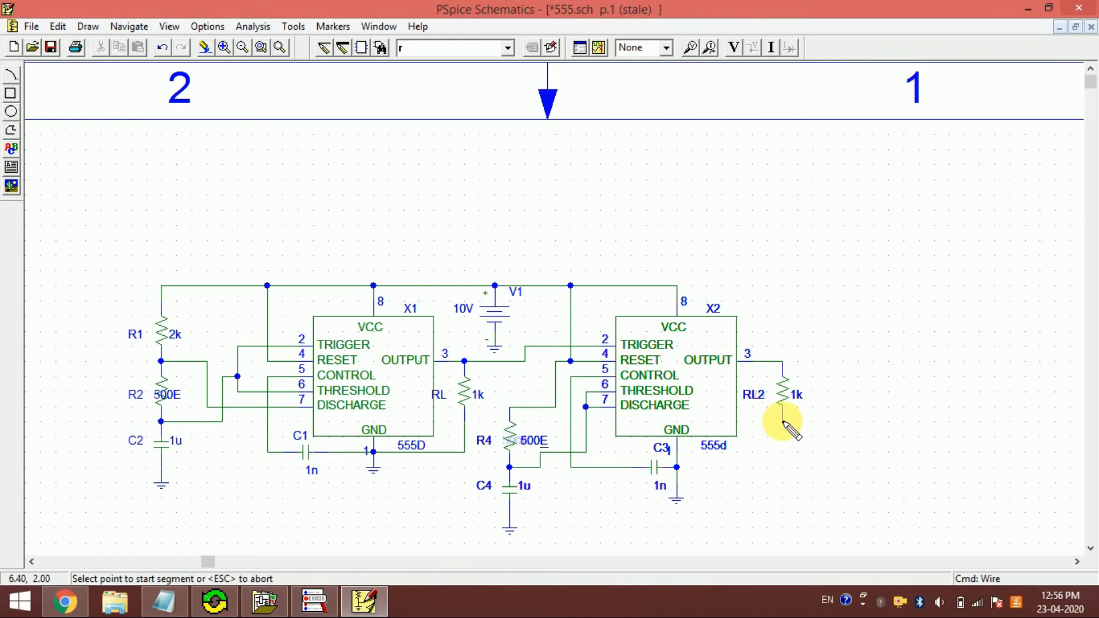
left_click(782, 422)
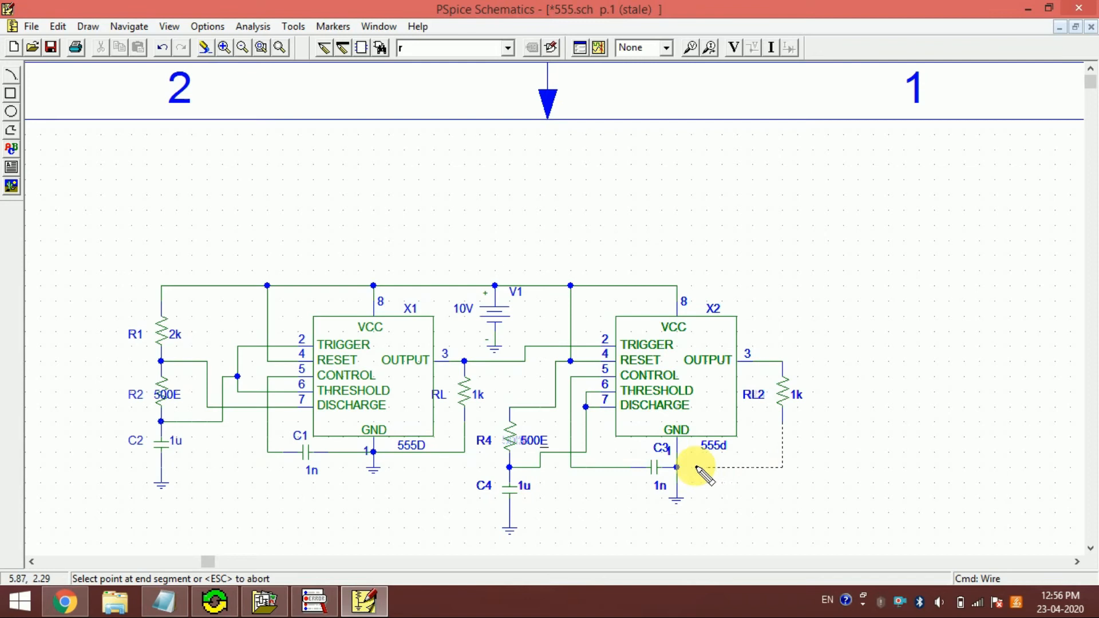
left_click(677, 467)
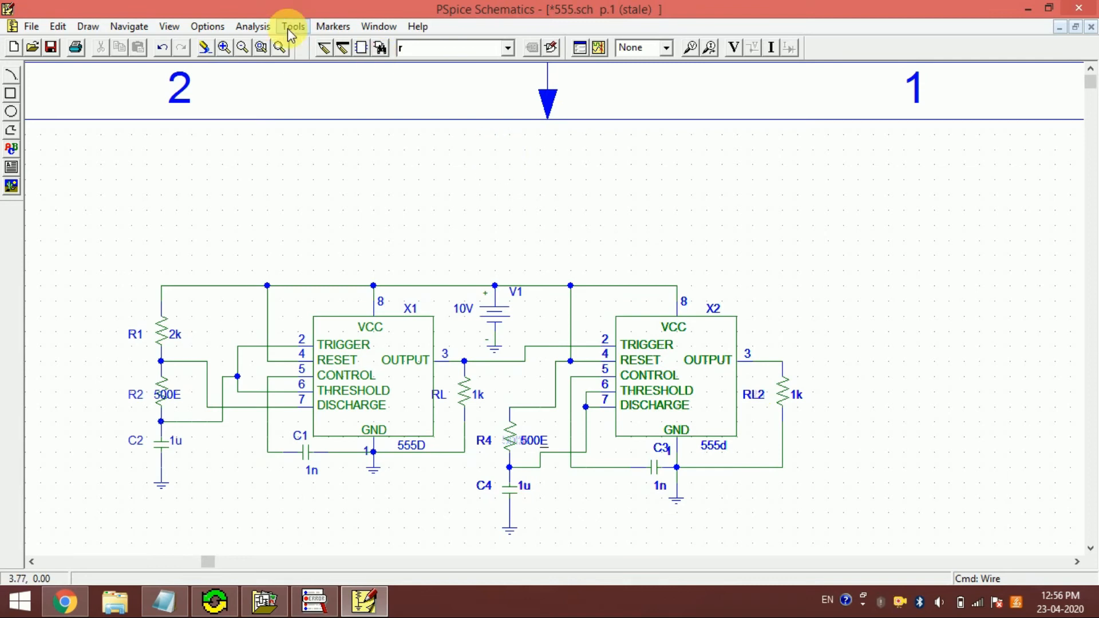
- Run the simulation of the completed two-timer circuit and switch to the OrCAD PSpice A/D window
left_click(261, 48)
left_click_drag(117, 261, 874, 113)
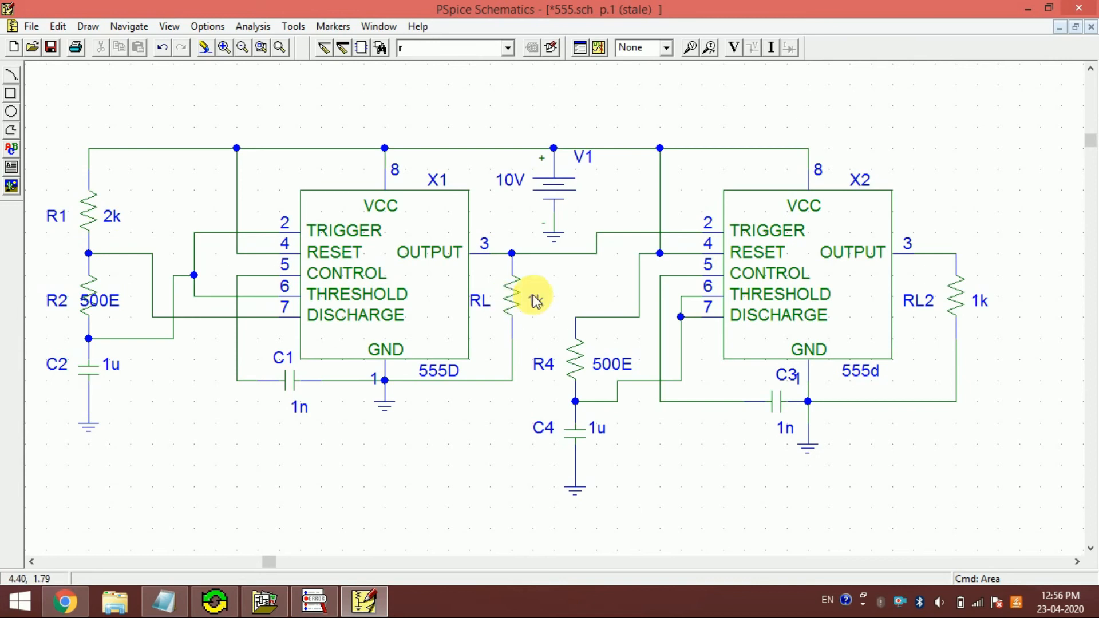
left_click(600, 48)
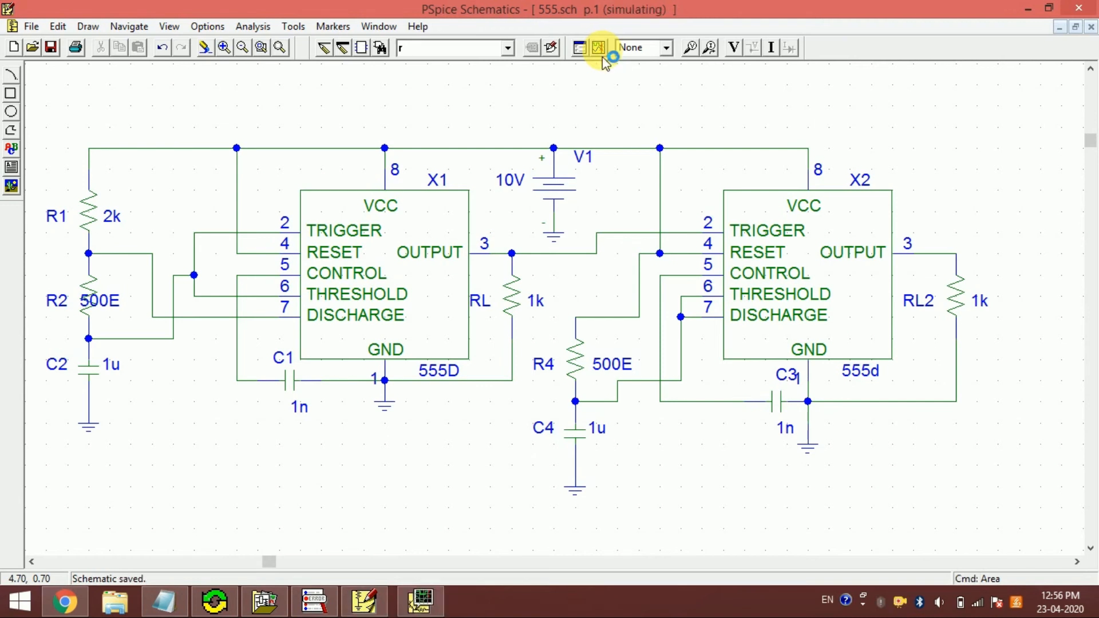
left_click(410, 605)
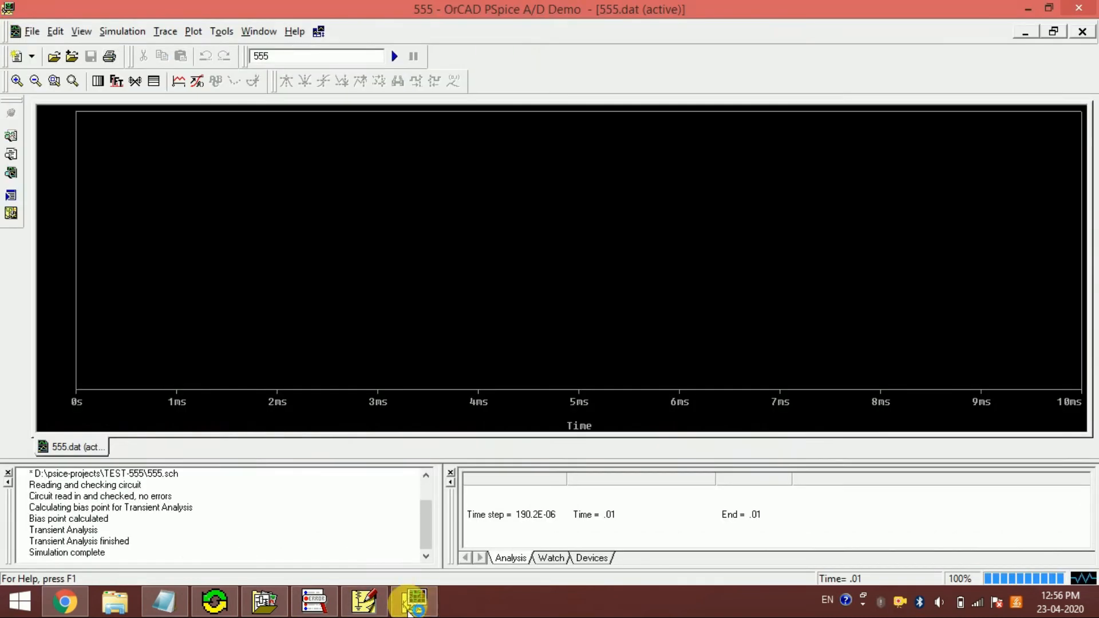
- Exclude currents from the listed output variables and plot the astable output voltage V(RL:2)
left_click(177, 80)
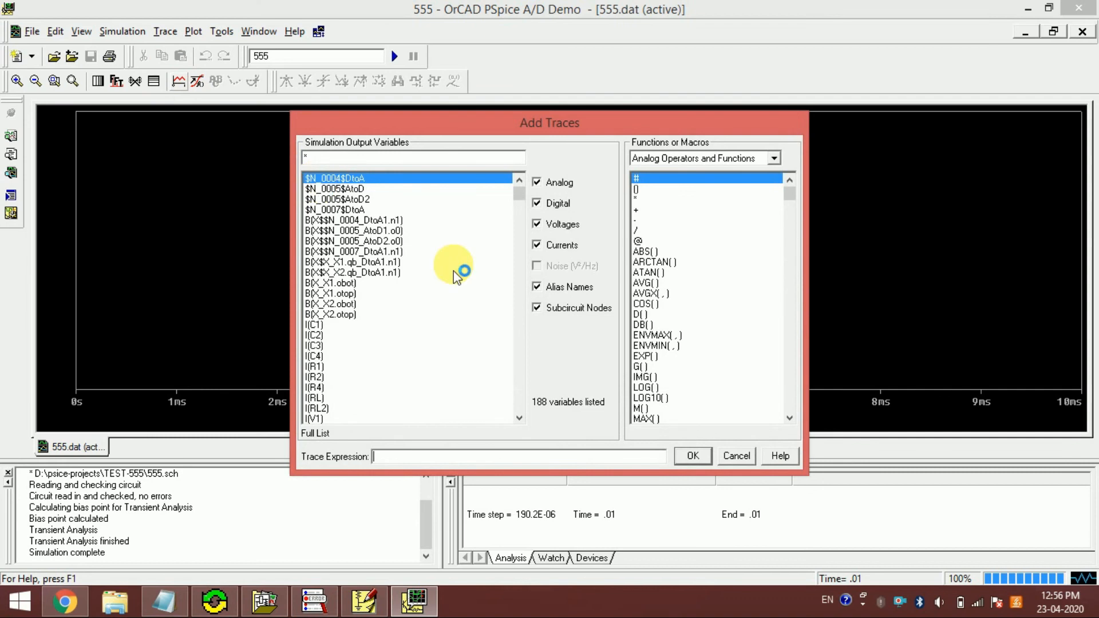
left_click(537, 245)
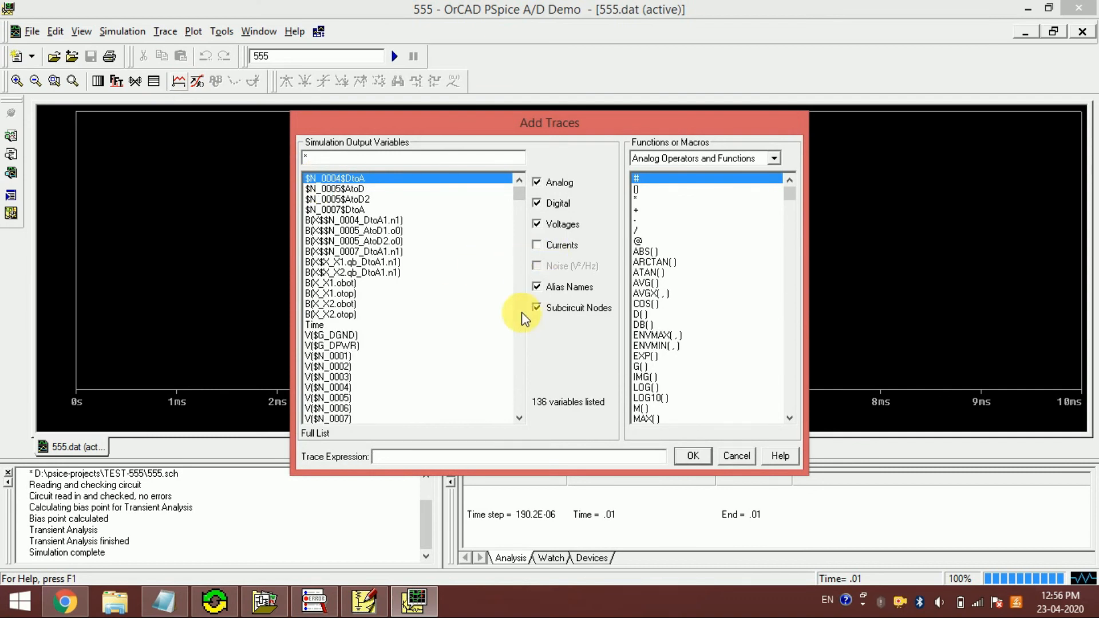
left_click(520, 326)
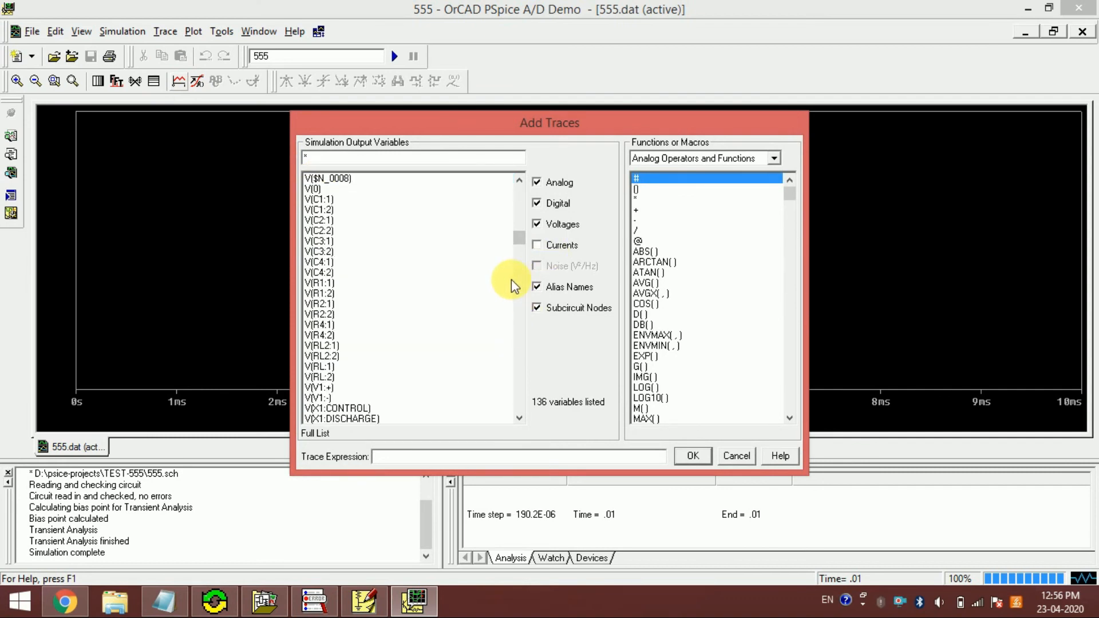
left_click(319, 377)
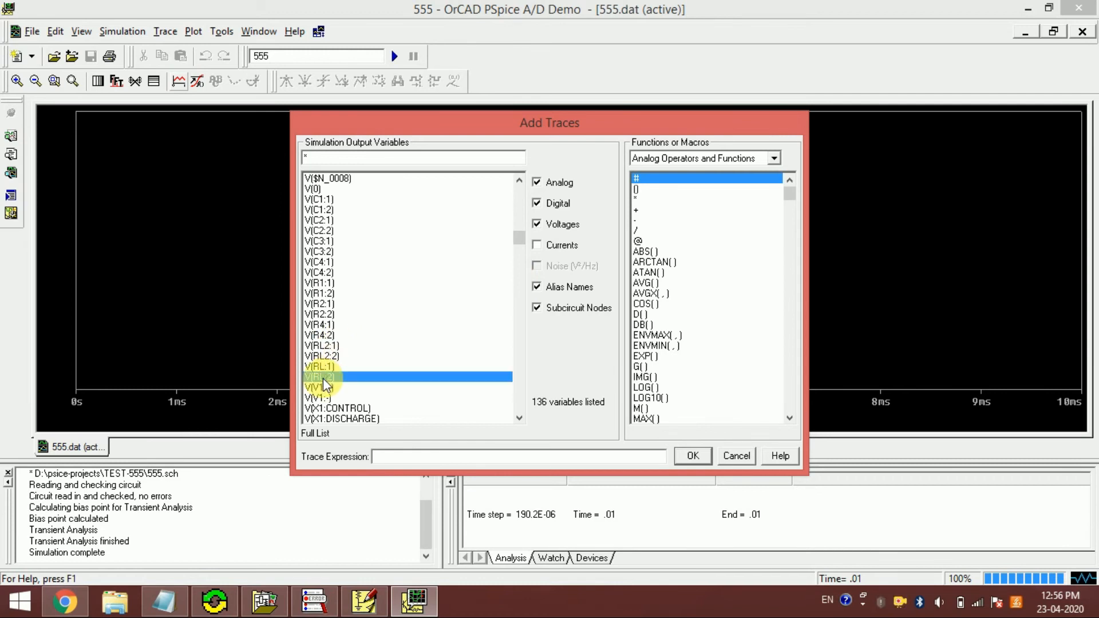
left_click(694, 457)
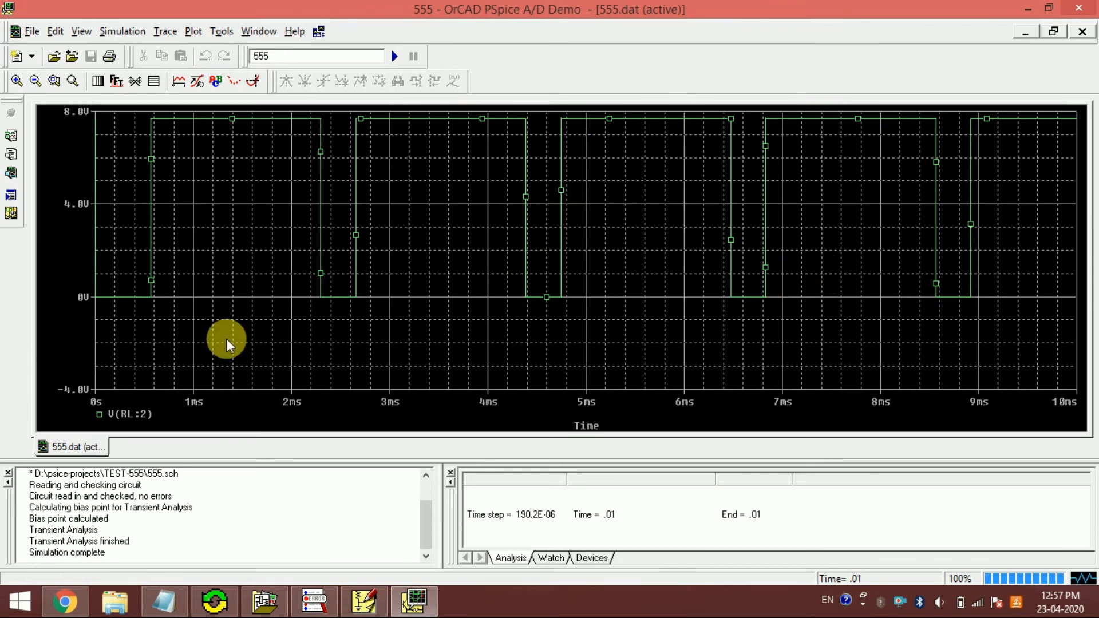
- Add the monostable output voltage V(RL2:2) as a second trace on the plot
left_click(179, 82)
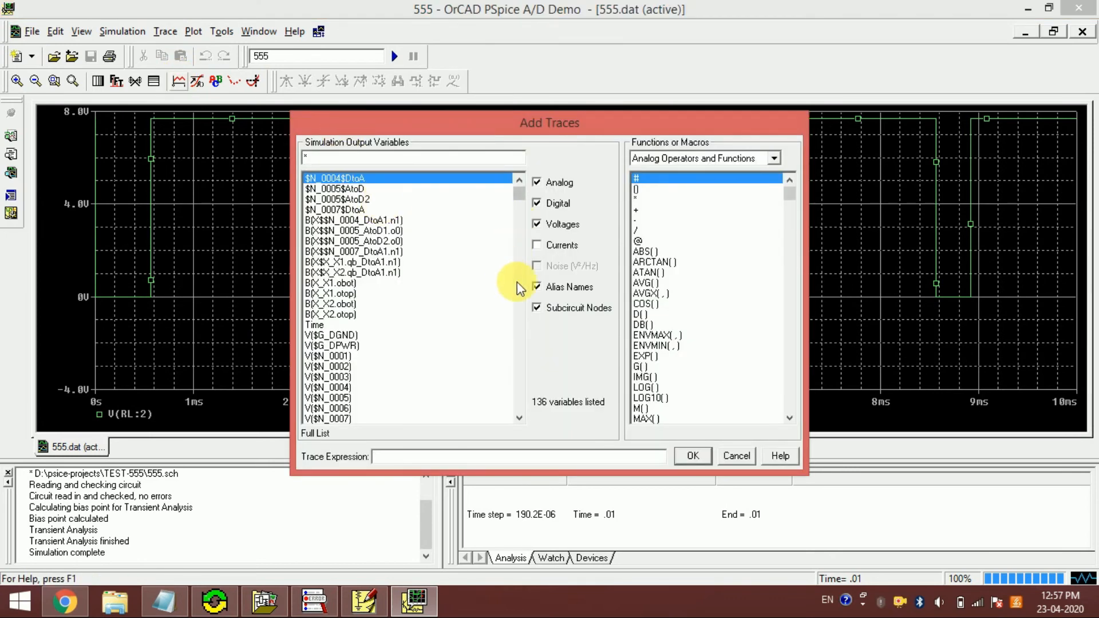
left_click(519, 291)
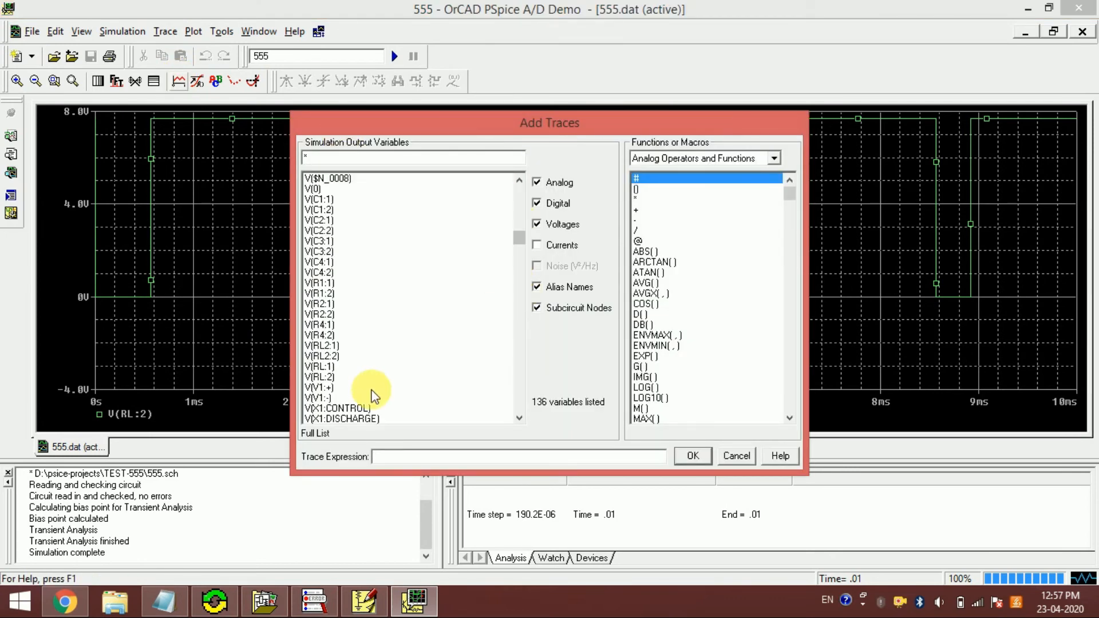
left_click(331, 357)
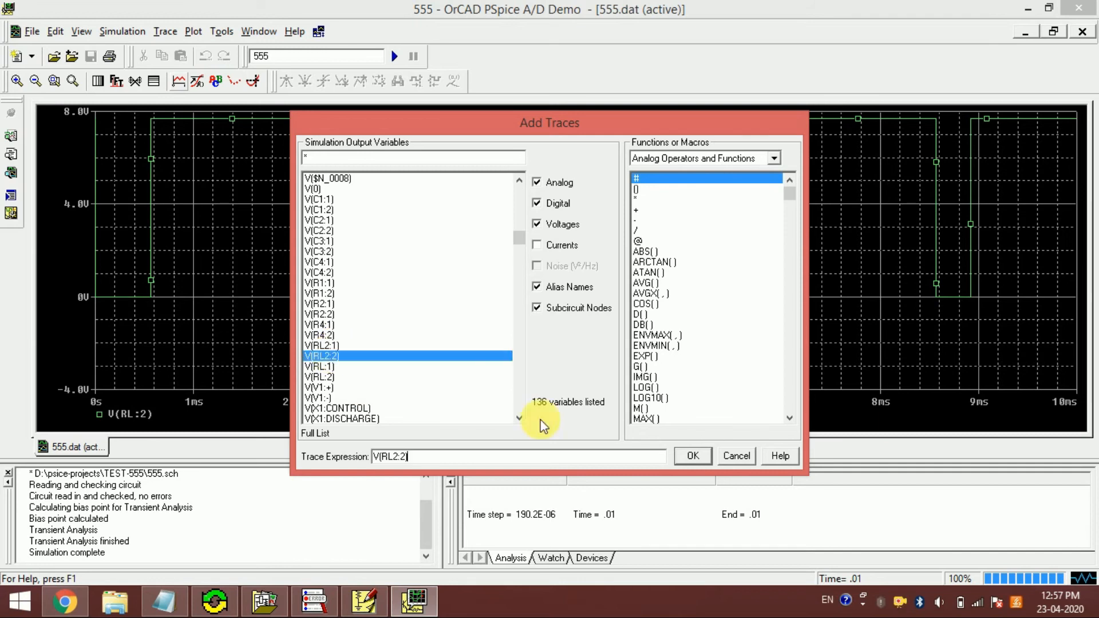
left_click(693, 456)
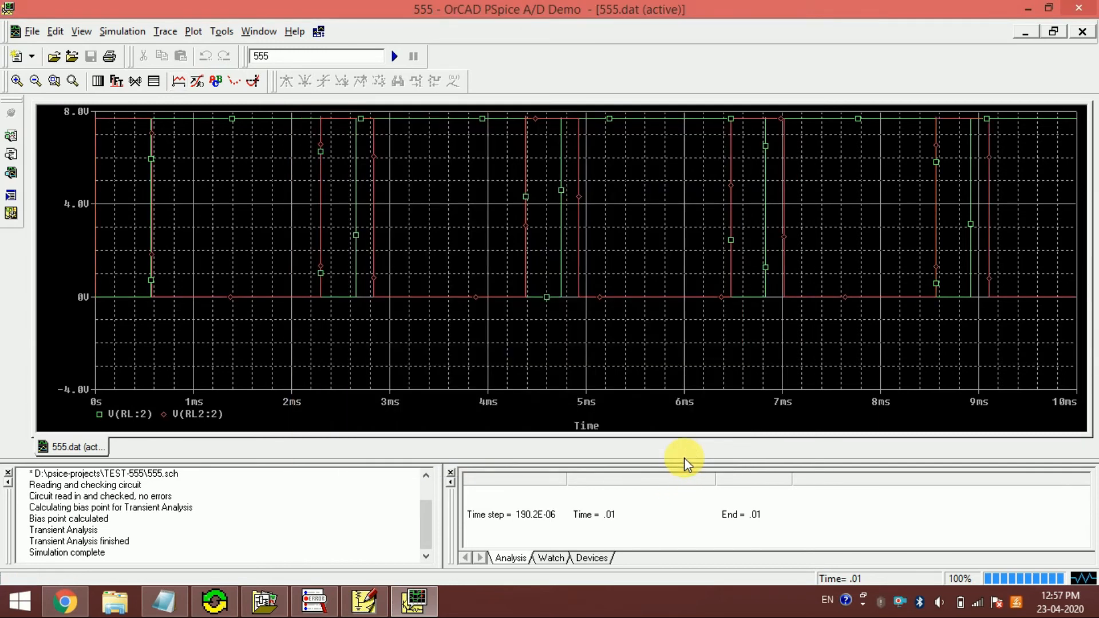
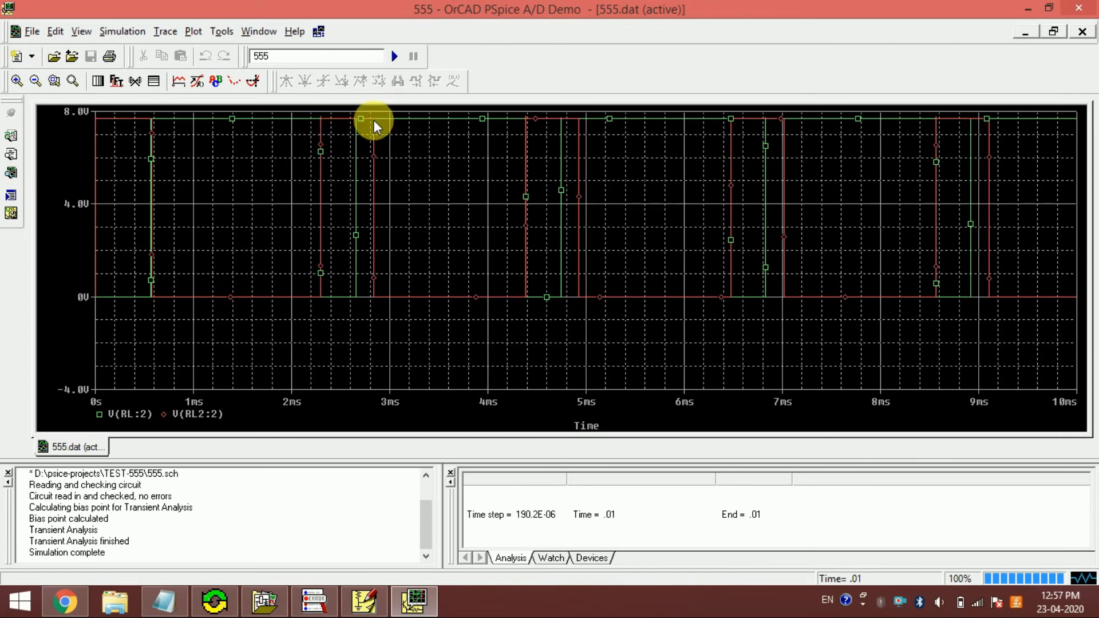
- Compare the plotted output pulses with the monostable R, C and T calculations in the Circuit_Simulation.txt notes in Notepad
left_click(163, 598)
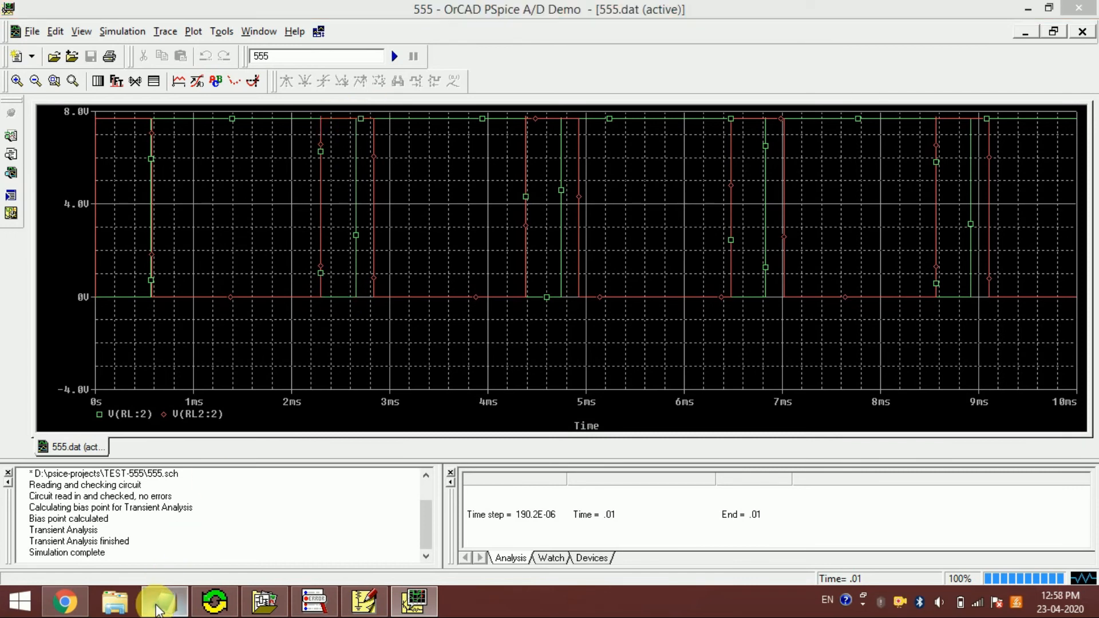
left_click_drag(38, 512, 183, 505)
left_click(184, 505)
left_click_drag(48, 470, 72, 492)
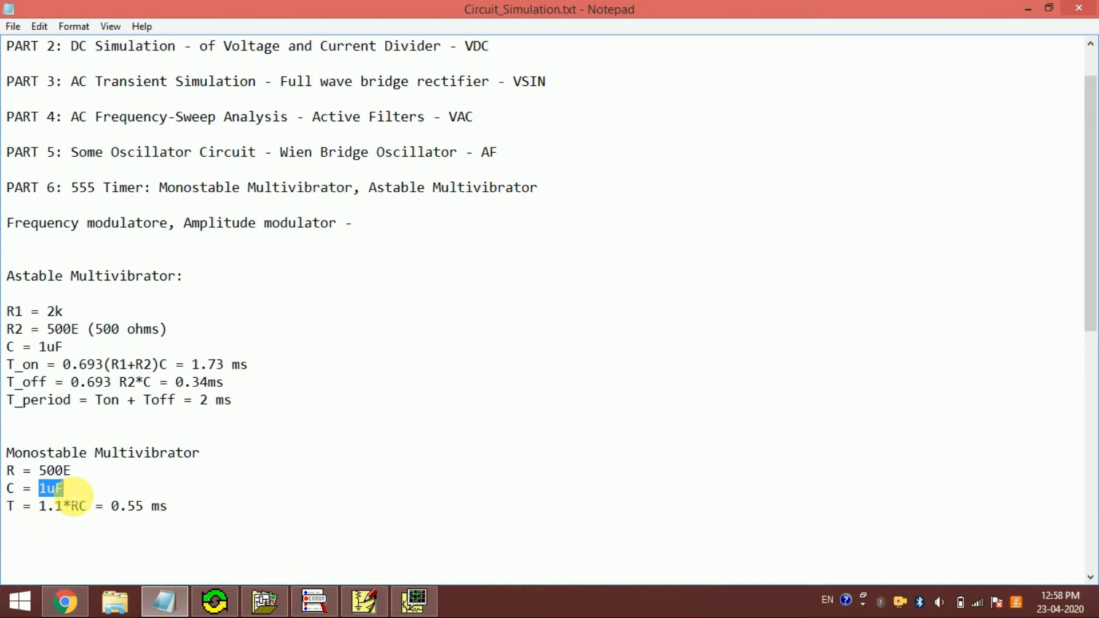
left_click_drag(7, 506, 47, 506)
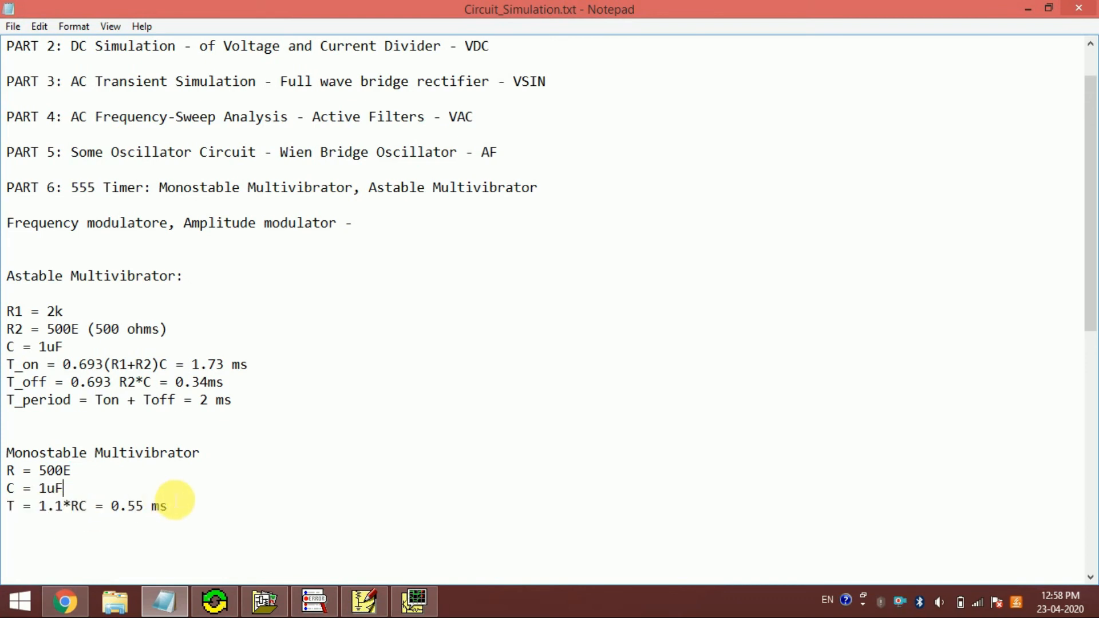
left_click(414, 598)
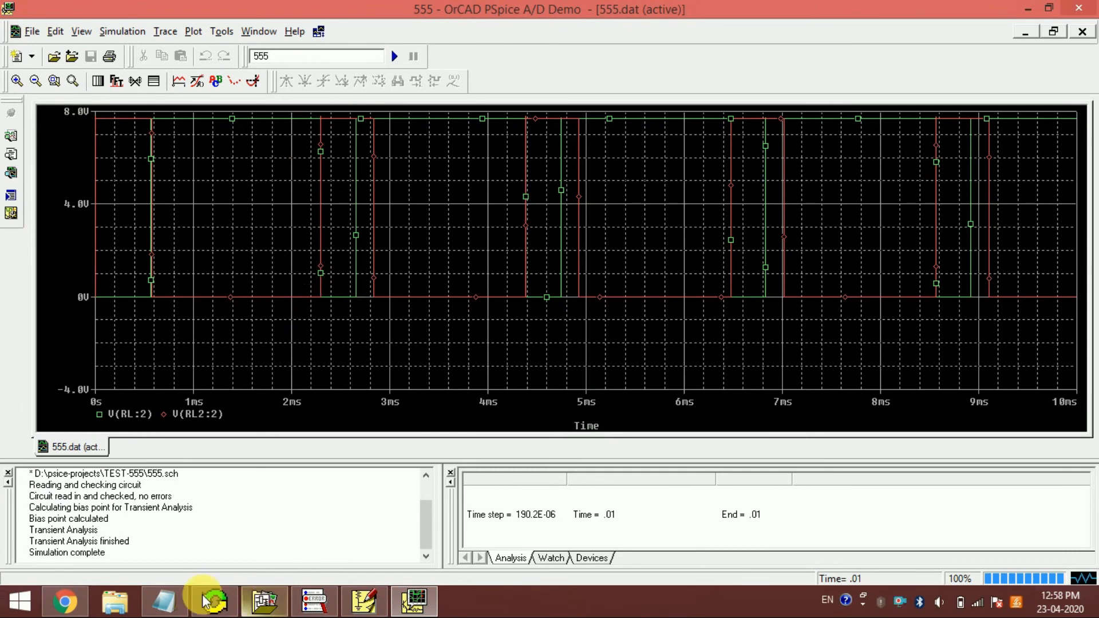
left_click(181, 600)
left_click(181, 600)
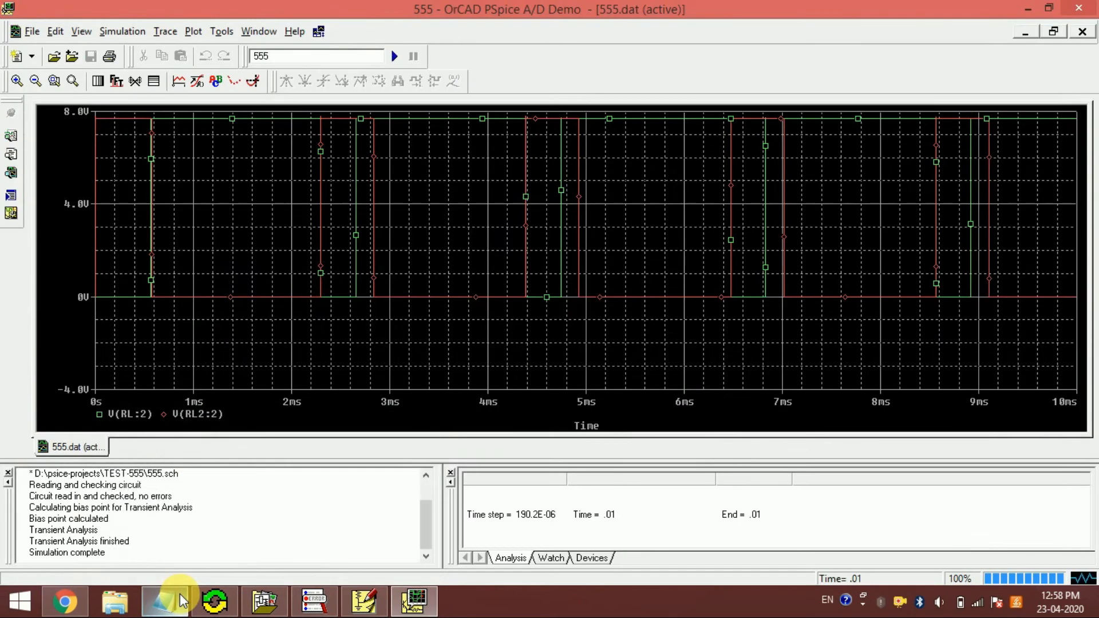
left_click(180, 600)
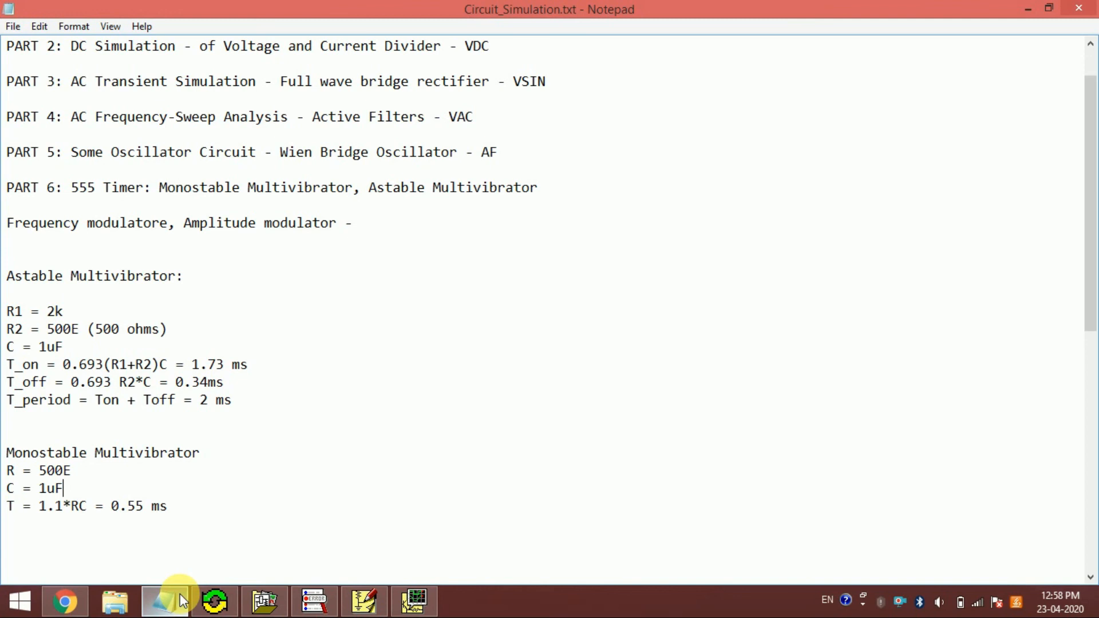
left_click(181, 600)
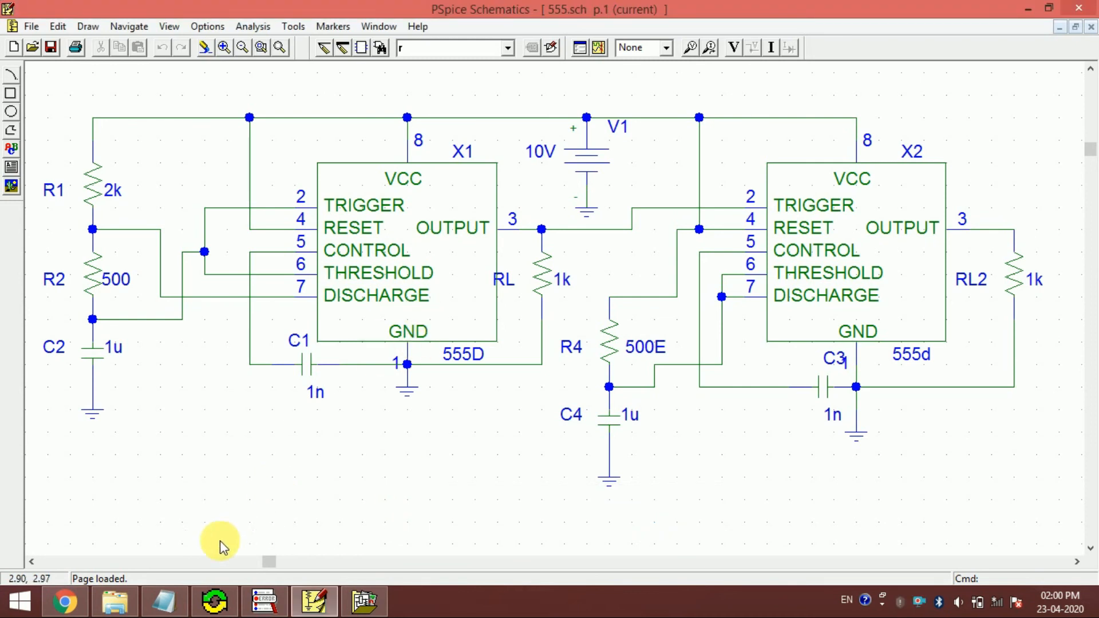
- In the Notepad notes, remove the surplus blank lines between the monostable calculations and the "Changing the ASTABLE" section
left_click(164, 601)
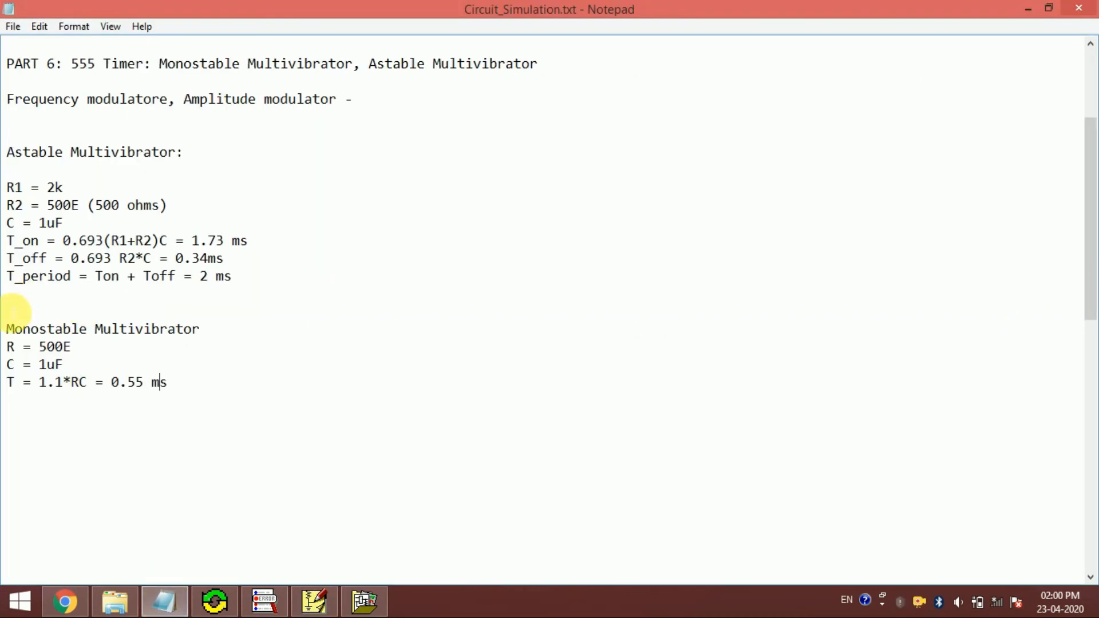
left_click(19, 400)
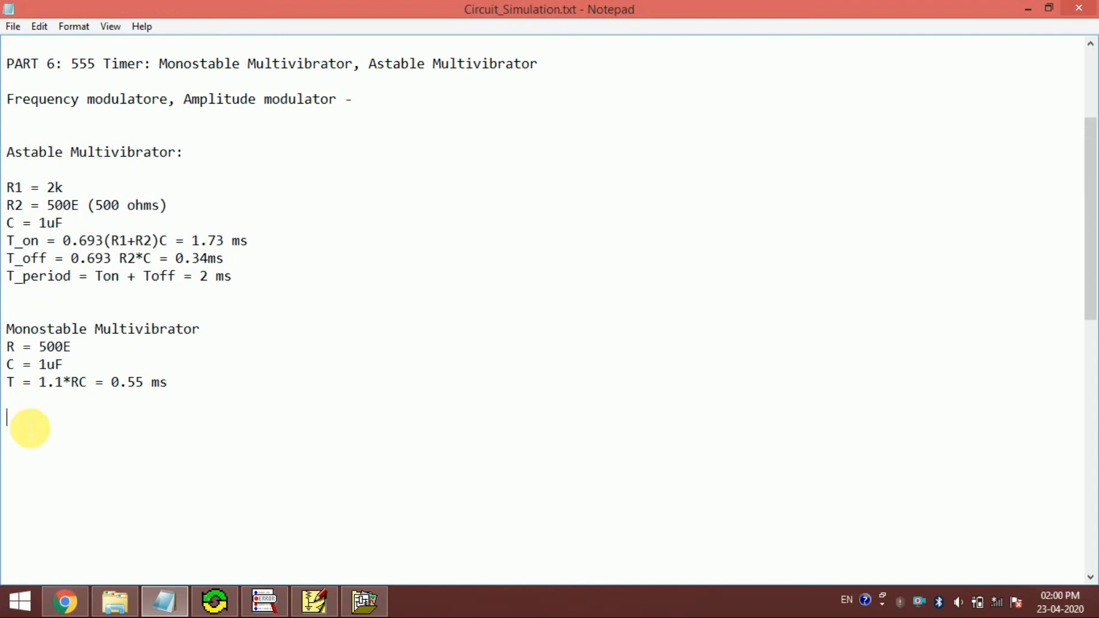
key("Delete")
key("Delete")
key("Delete")
key("Delete")
key("Delete")
key("Delete")
key("Delete")
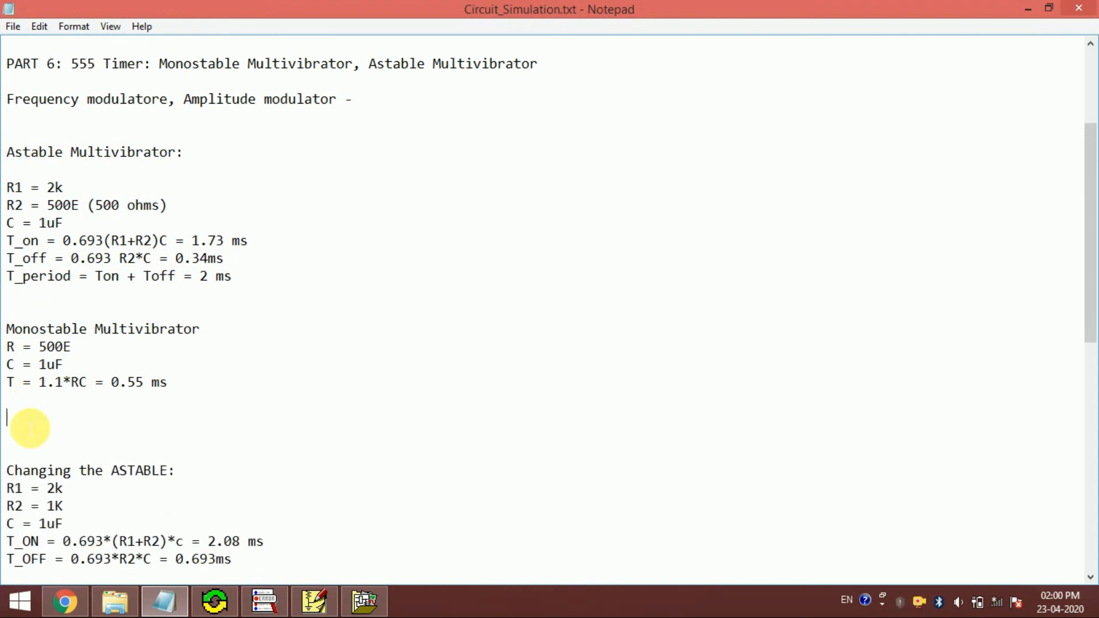
key("Delete")
key("ctrl+F7")
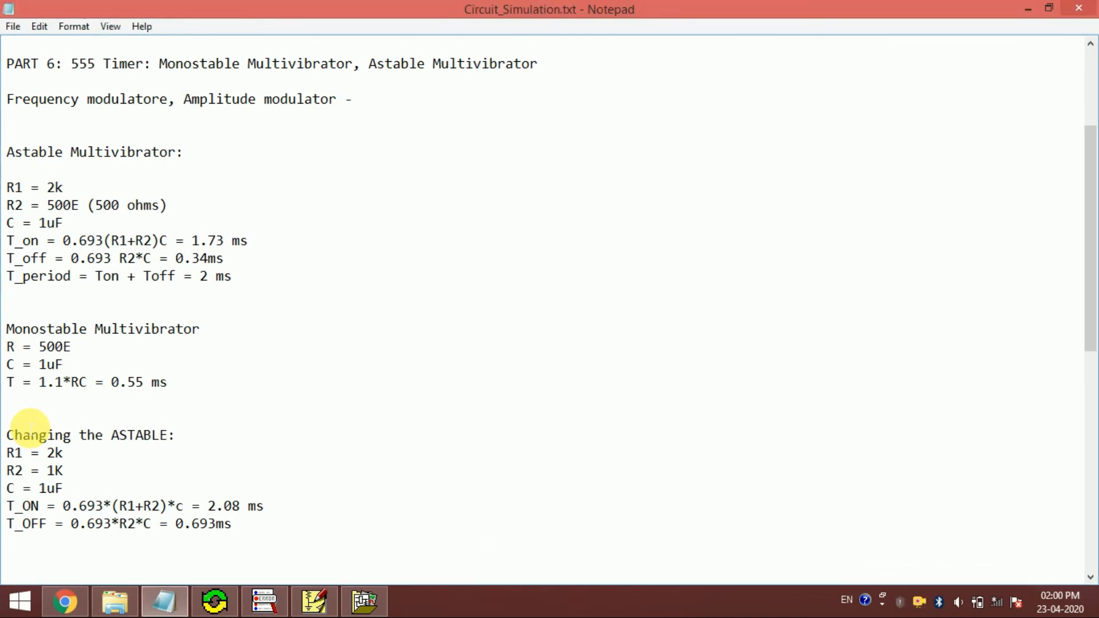
- Review the R1, R2 and C values under "Changing the ASTABLE" against the original astable component values
left_click_drag(4, 453, 86, 454)
left_click(91, 458)
left_click_drag(8, 471, 81, 476)
left_click(81, 474)
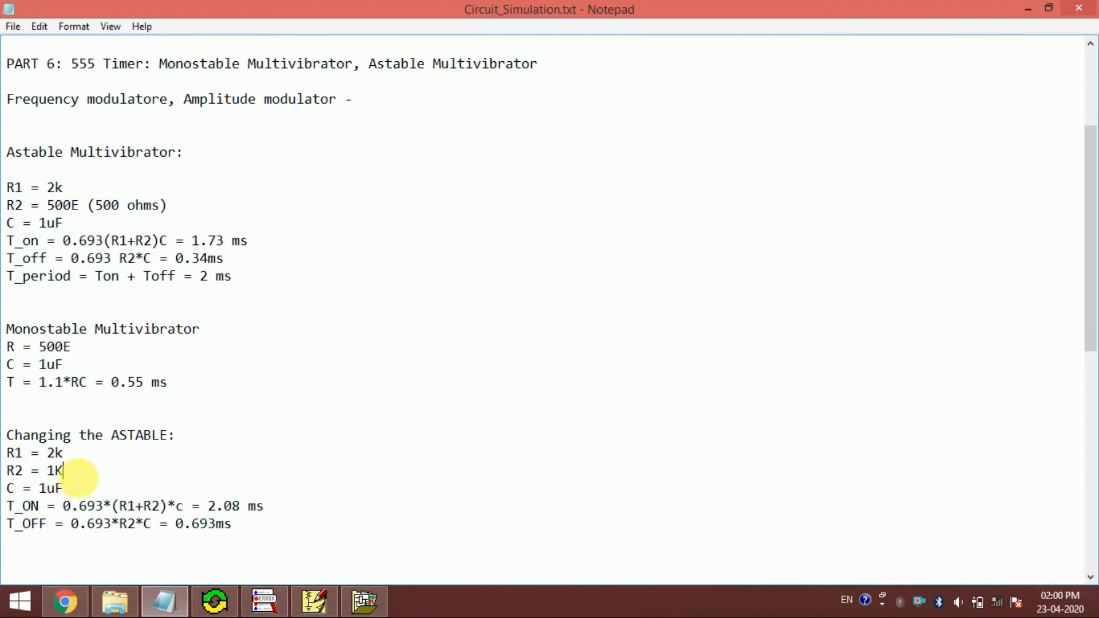
left_click_drag(8, 488, 74, 491)
left_click(74, 491)
left_click_drag(49, 211, 92, 211)
left_click(91, 211)
double_click(54, 471)
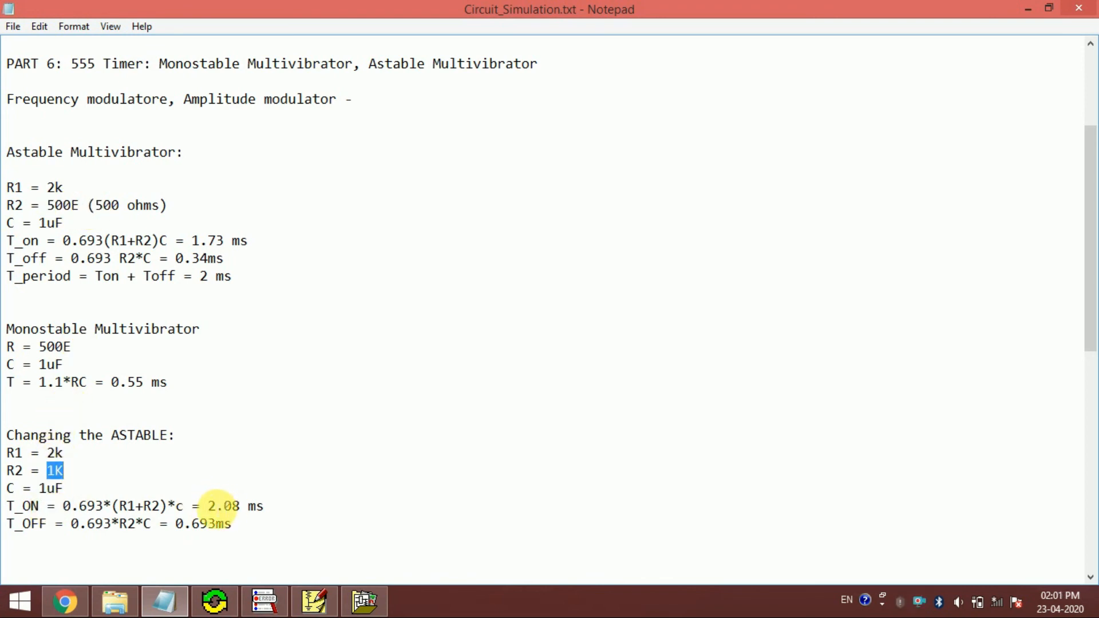
- Compare the changed astable T_ON and T_OFF times with the original T_off and the monostable pulse duration T
left_click_drag(208, 506, 259, 514)
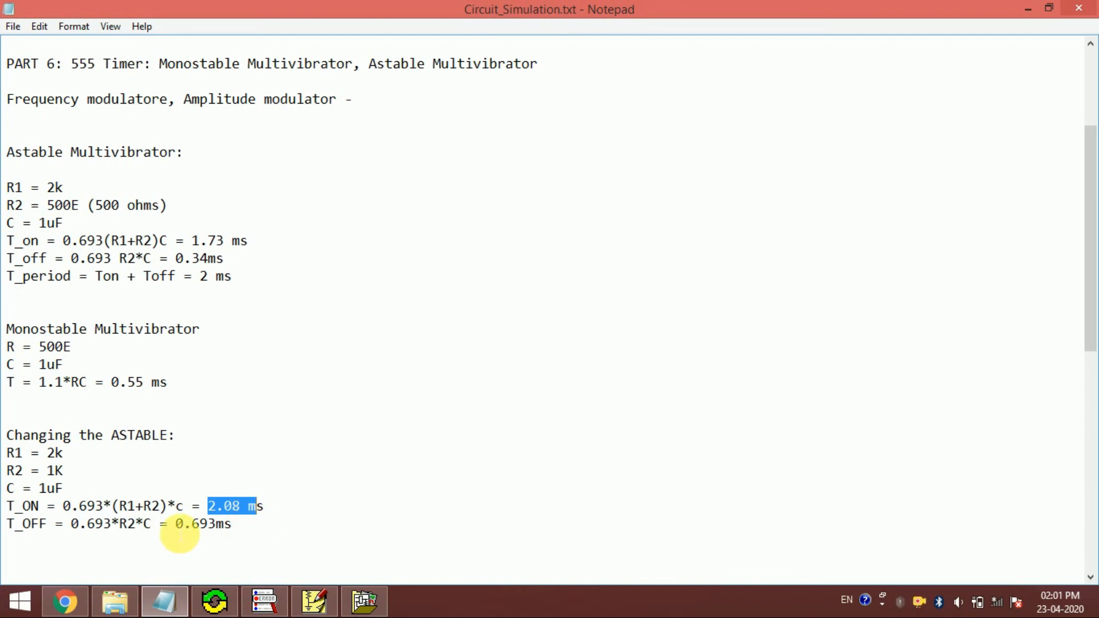
left_click_drag(176, 524, 235, 526)
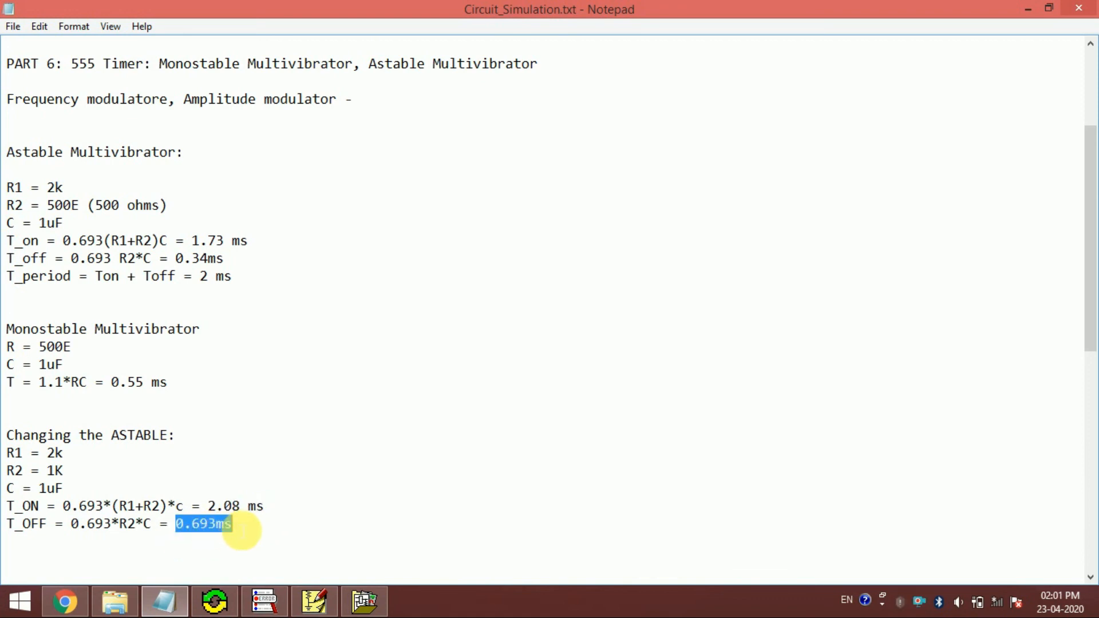
left_click(242, 531)
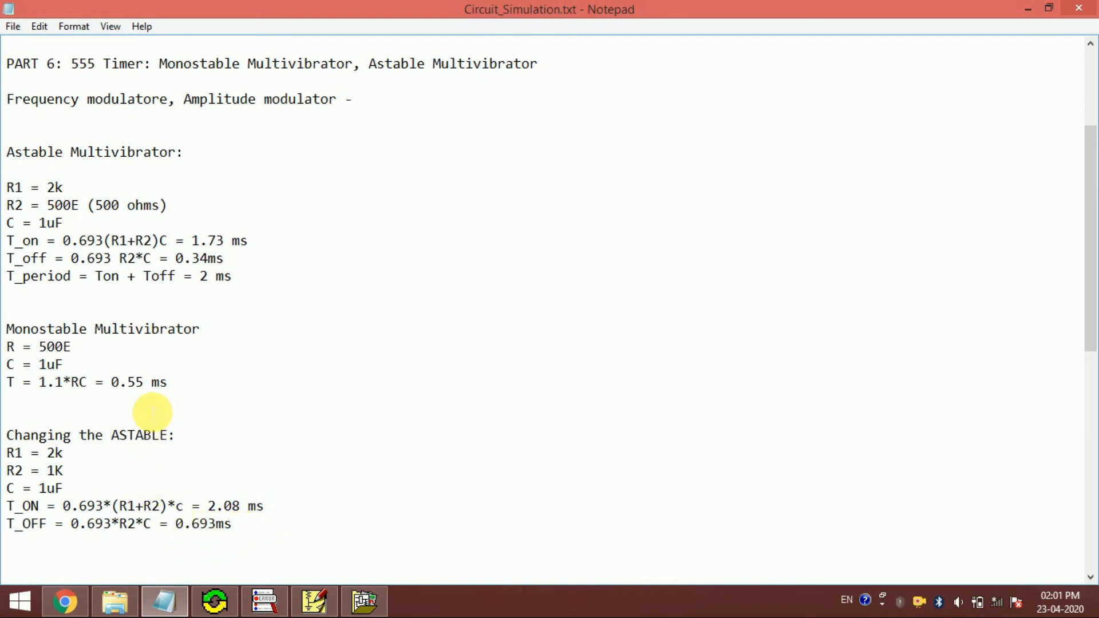
left_click_drag(177, 259, 245, 260)
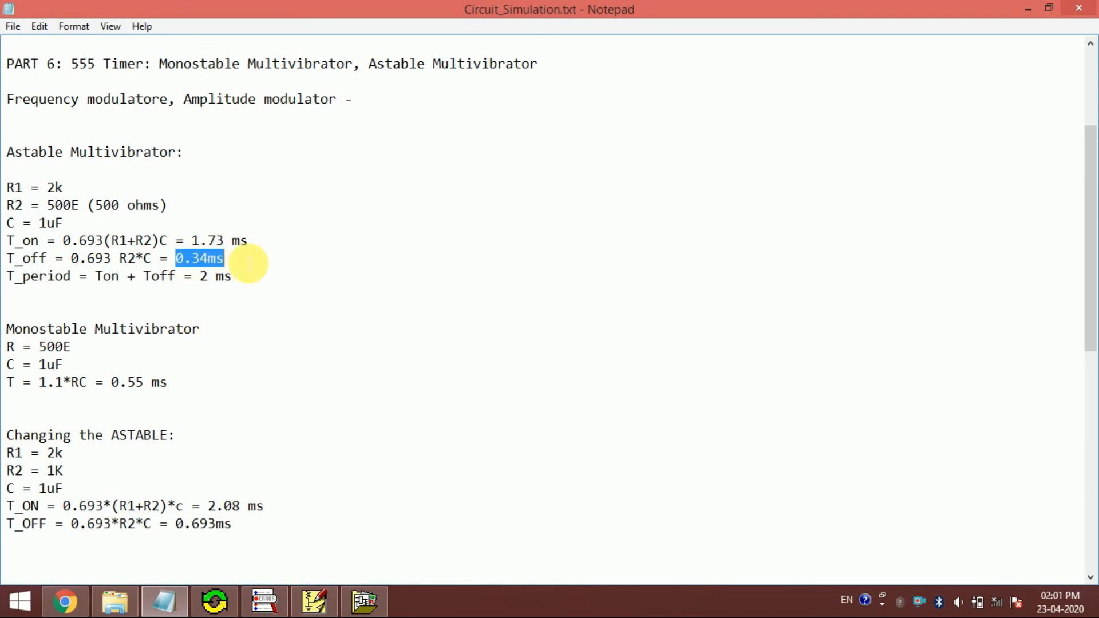
left_click_drag(112, 383, 185, 388)
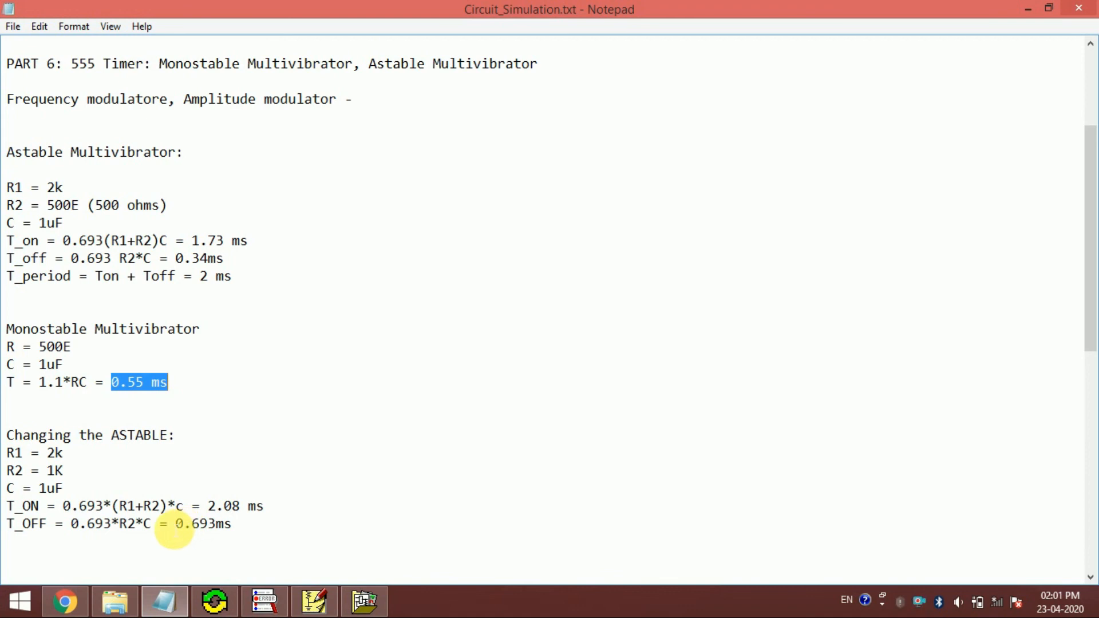
left_click_drag(171, 524, 247, 526)
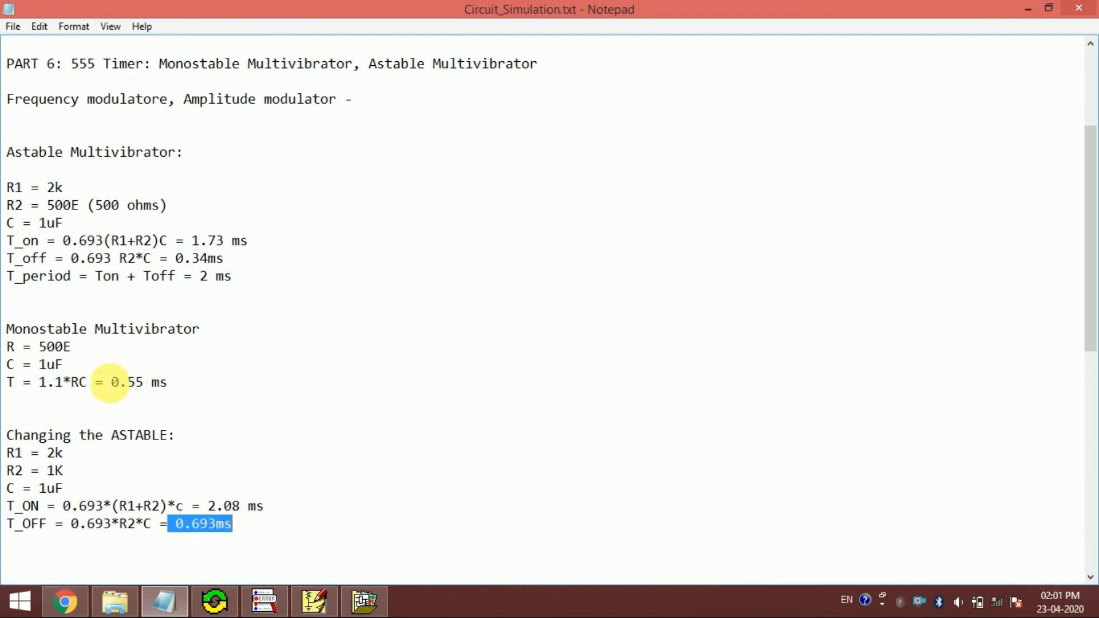
left_click_drag(113, 384, 187, 388)
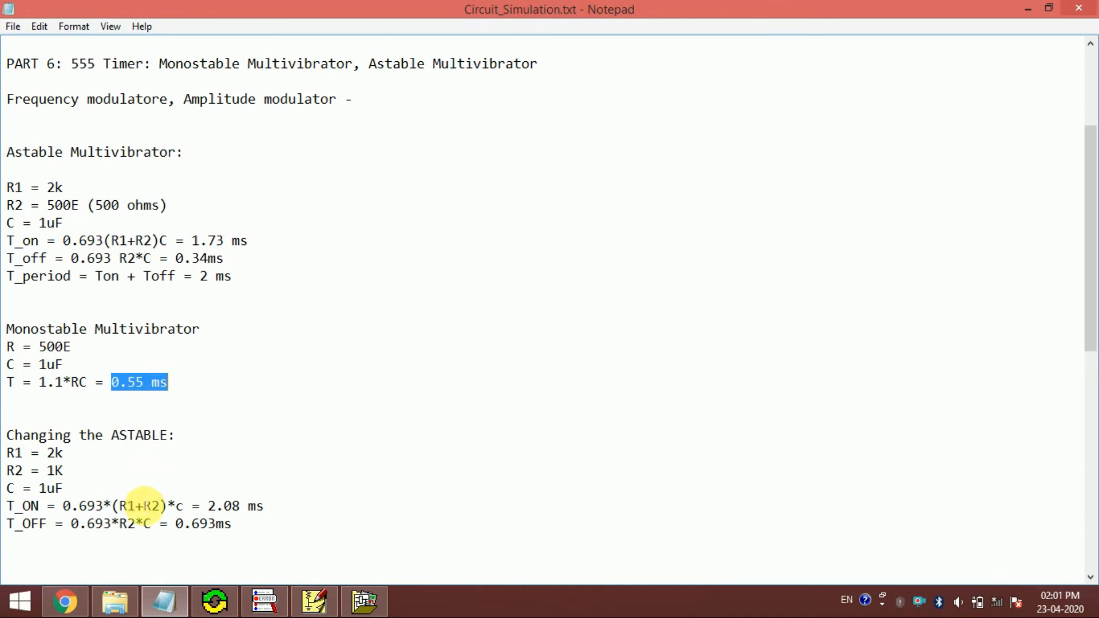
- Switch to PSpice Schematics and set the value of resistor R2 in the astable circuit to 1k
left_click(313, 600)
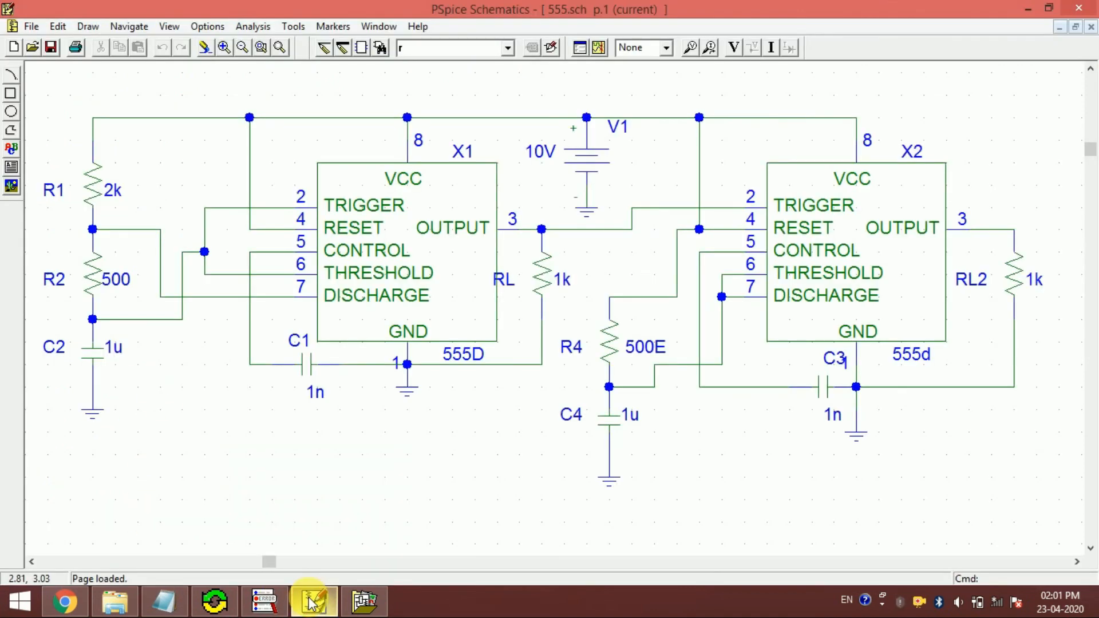
double_click(117, 279)
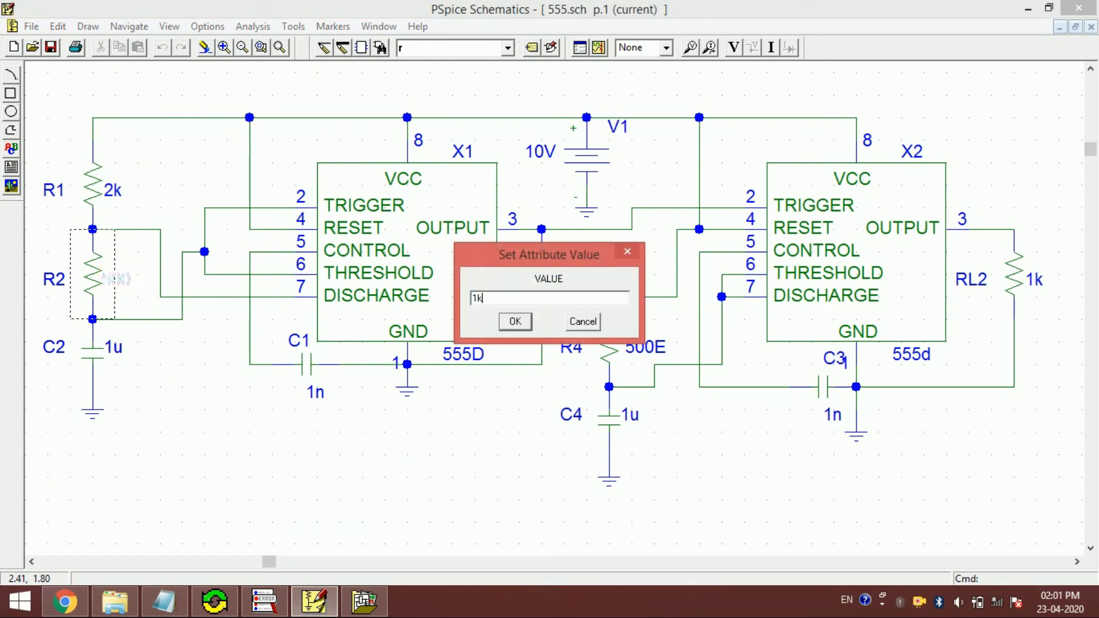
left_click(512, 322)
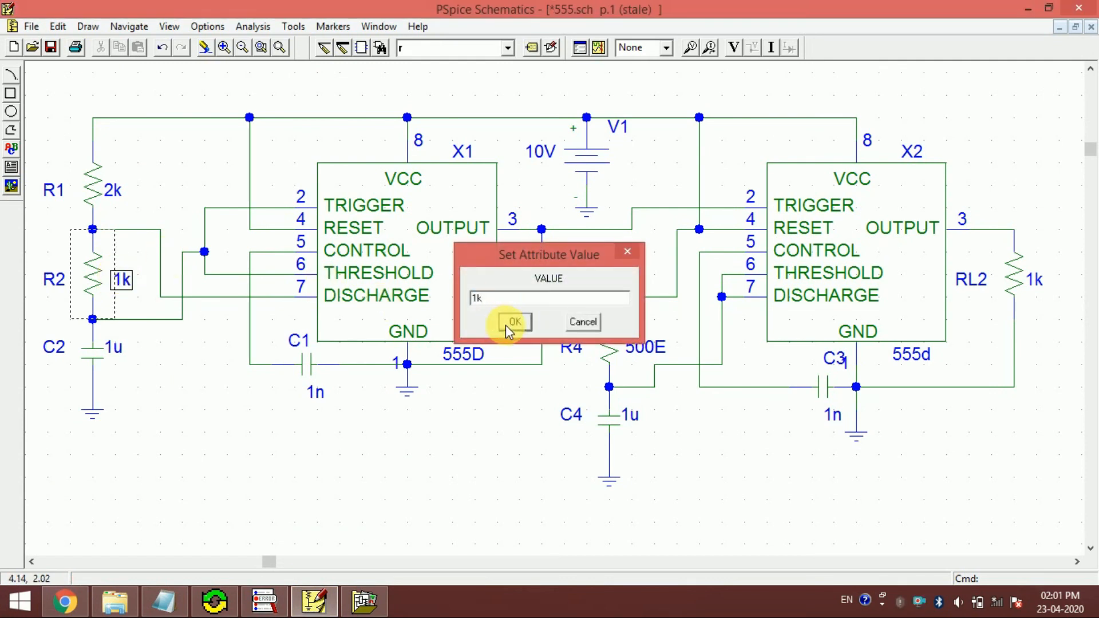
left_click(350, 417)
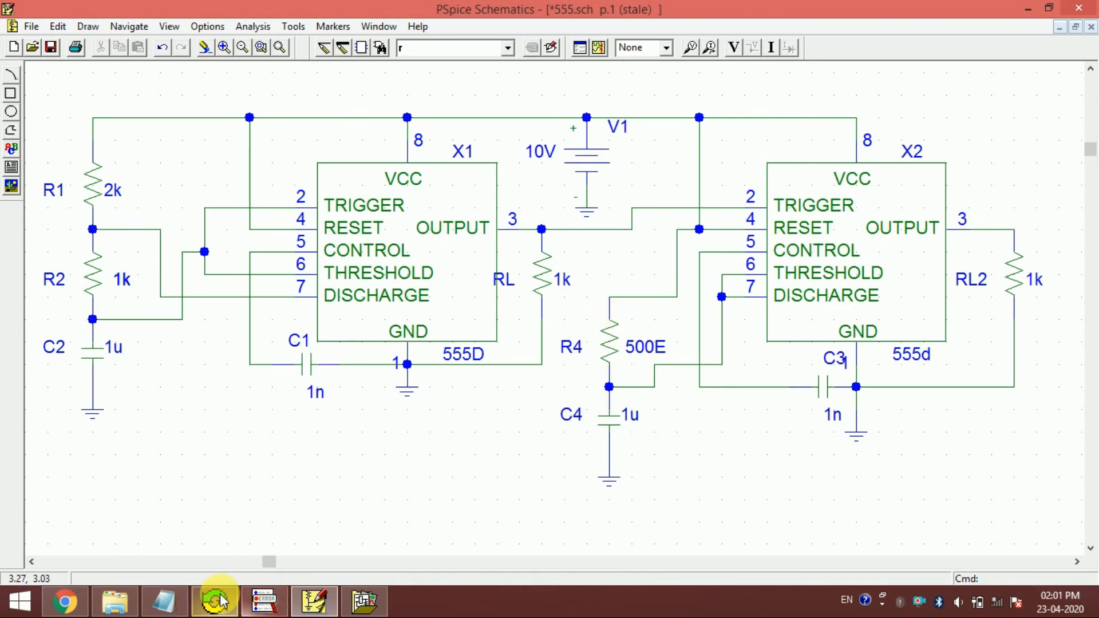
- Check the notes once more, rerun the simulation of the modified circuit, and switch to the OrCAD PSpice A/D window
left_click(151, 609)
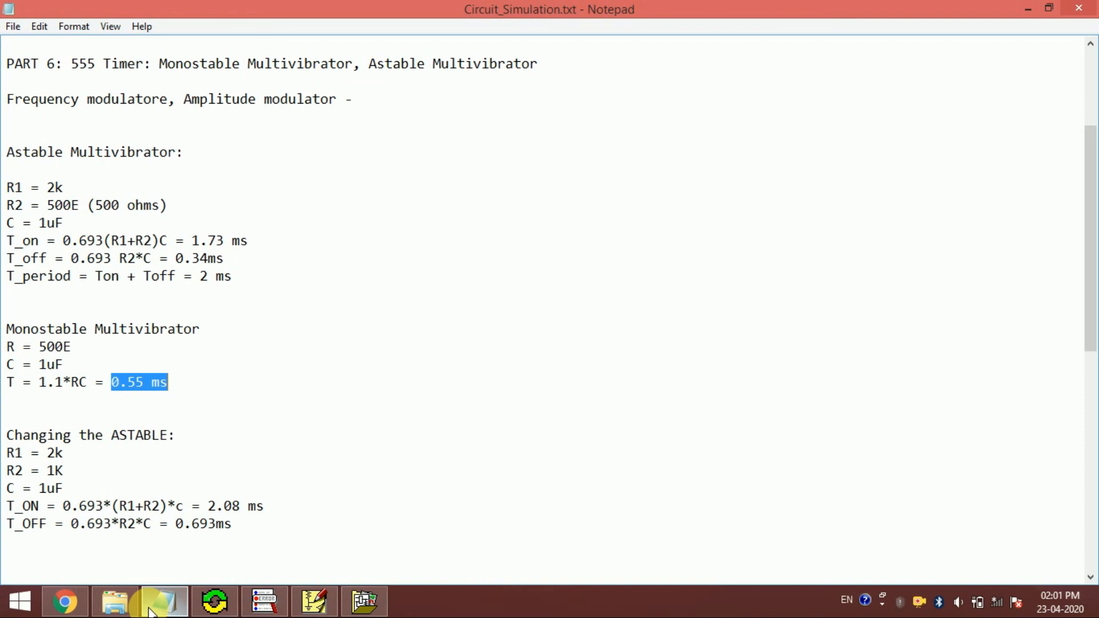
left_click(151, 610)
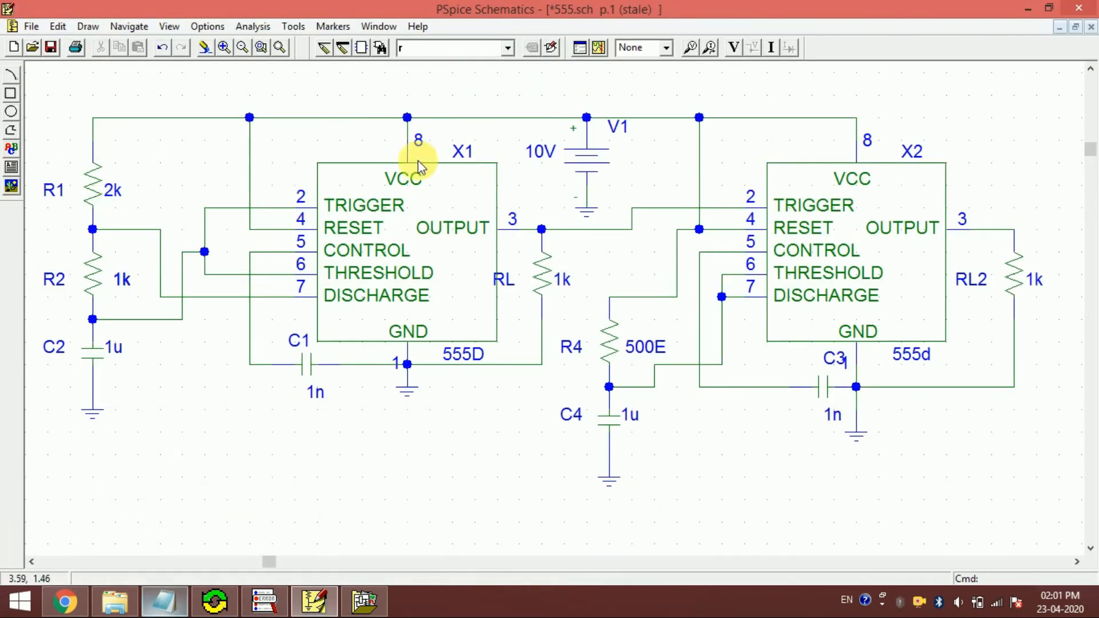
left_click(600, 48)
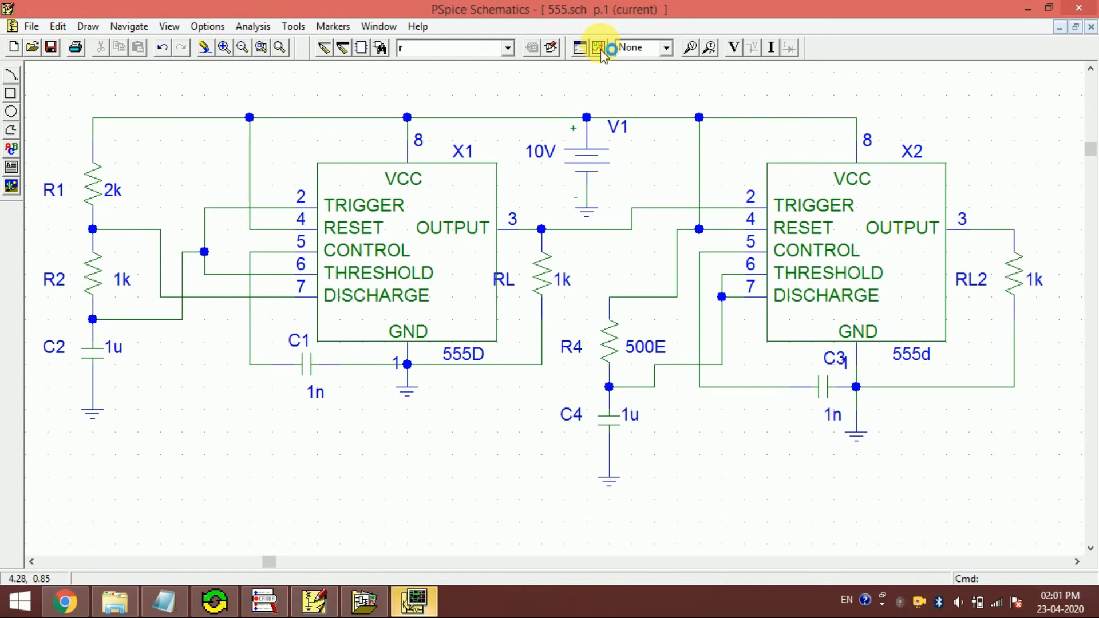
left_click(413, 601)
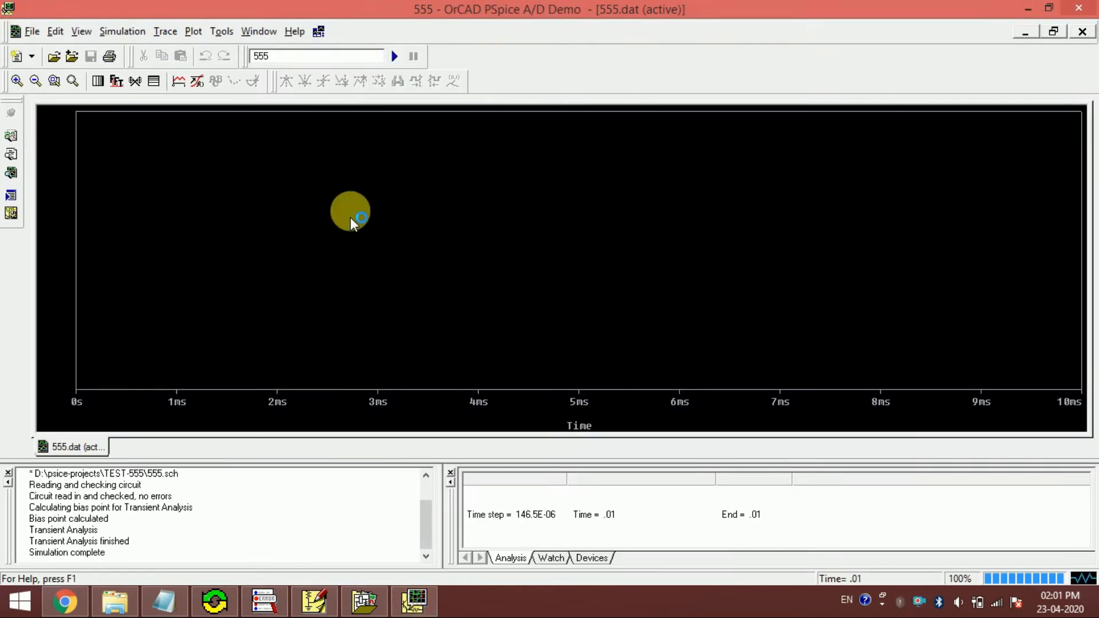
- Exclude currents from the listed output variables and plot V(RL:2) and V(RL2:2) together
left_click(179, 84)
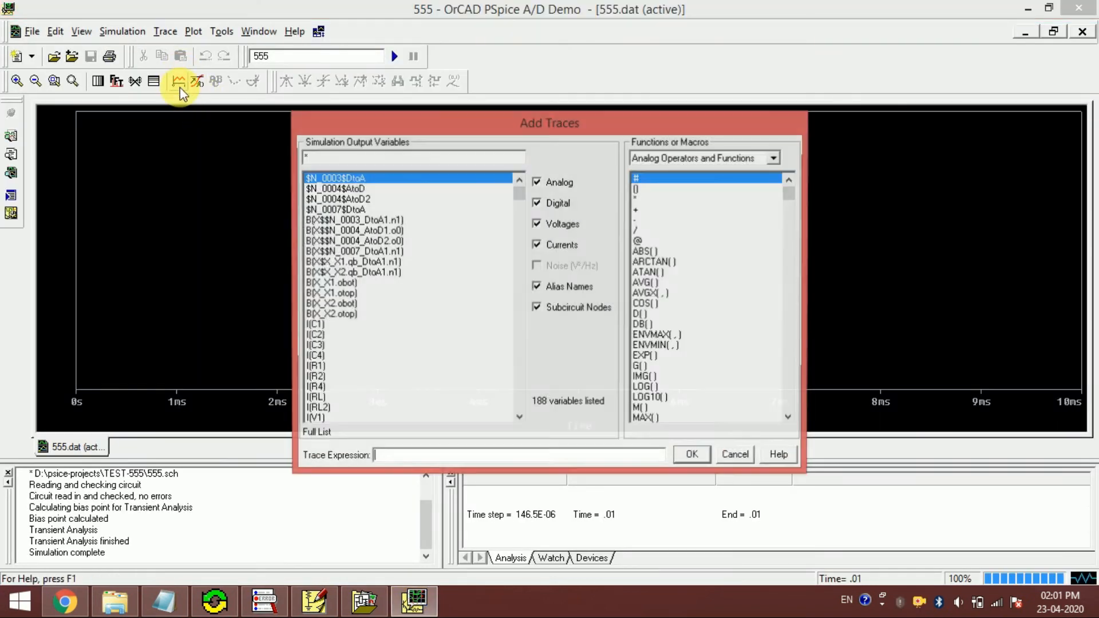
left_click(550, 249)
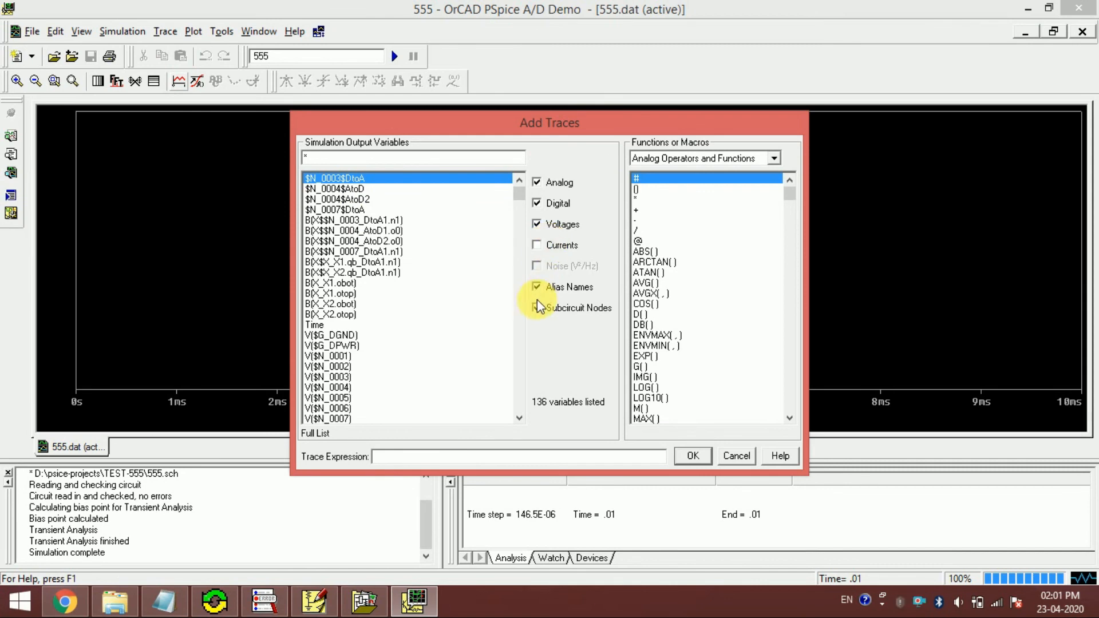
left_click(522, 317)
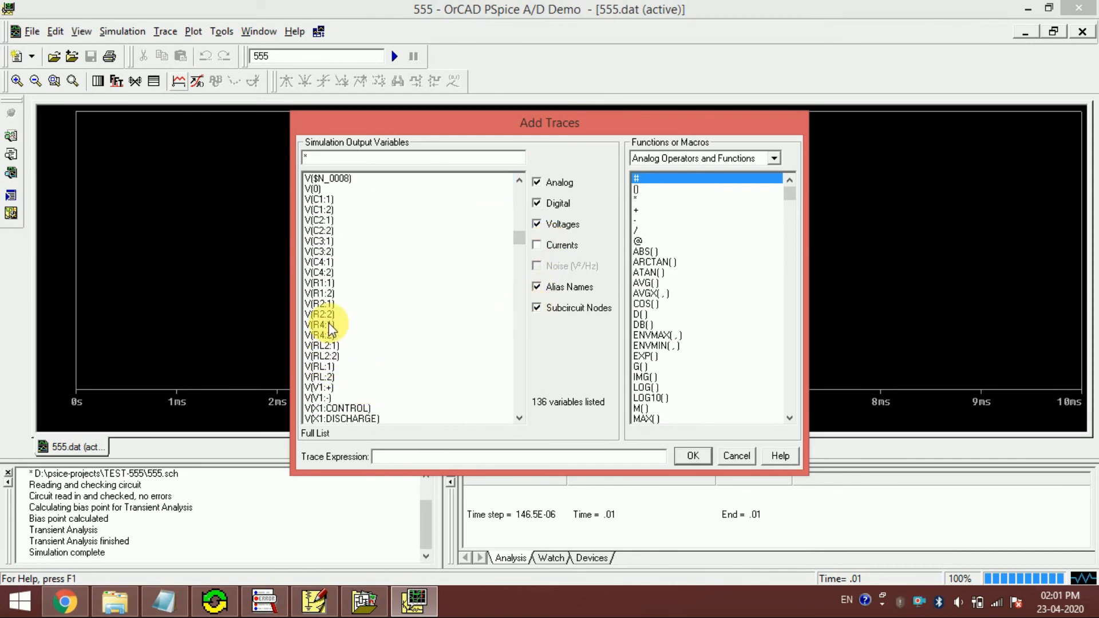
left_click(325, 378)
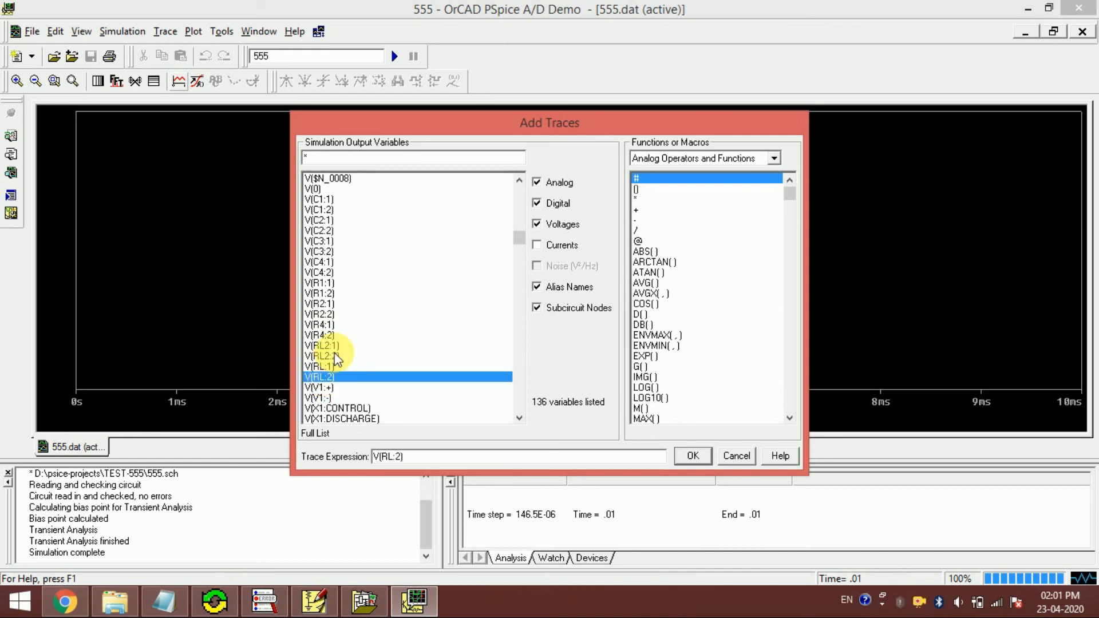
left_click(330, 356)
left_click(694, 457)
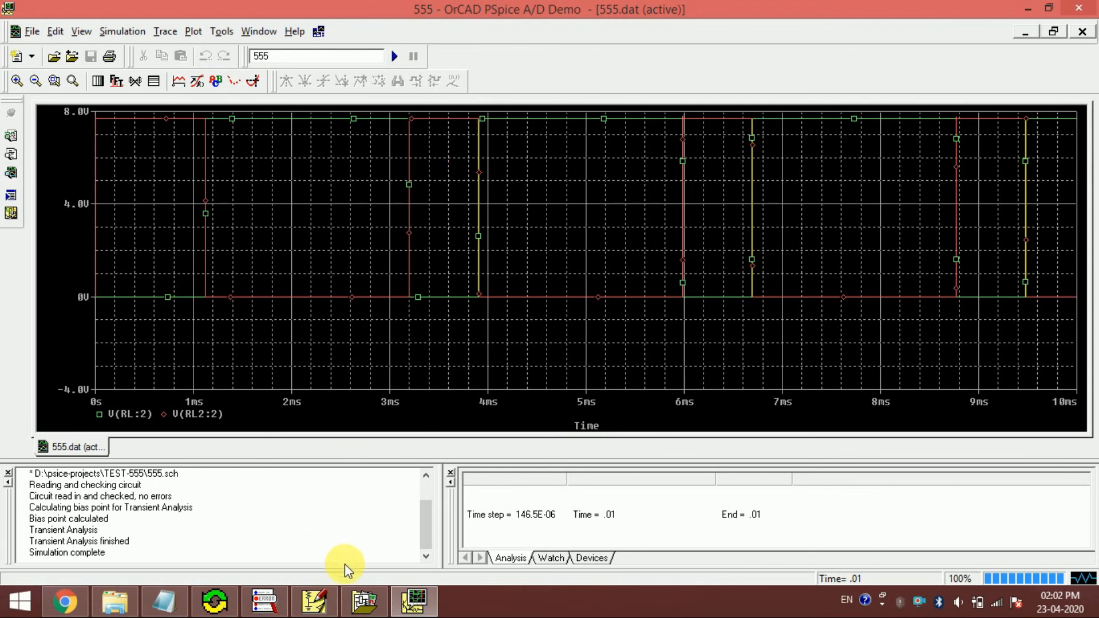
- Switch to the Notepad notes and compare the monostable pulse duration T with the changed astable T_OFF
left_click(170, 604)
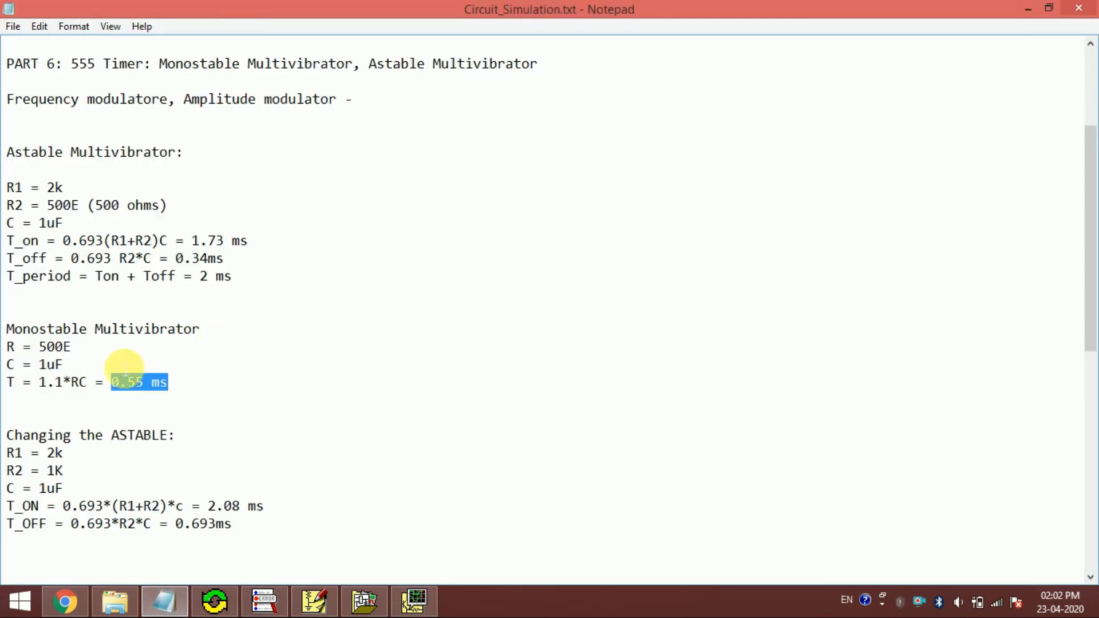
left_click(64, 365)
left_click(172, 382)
left_click_drag(176, 524, 232, 526)
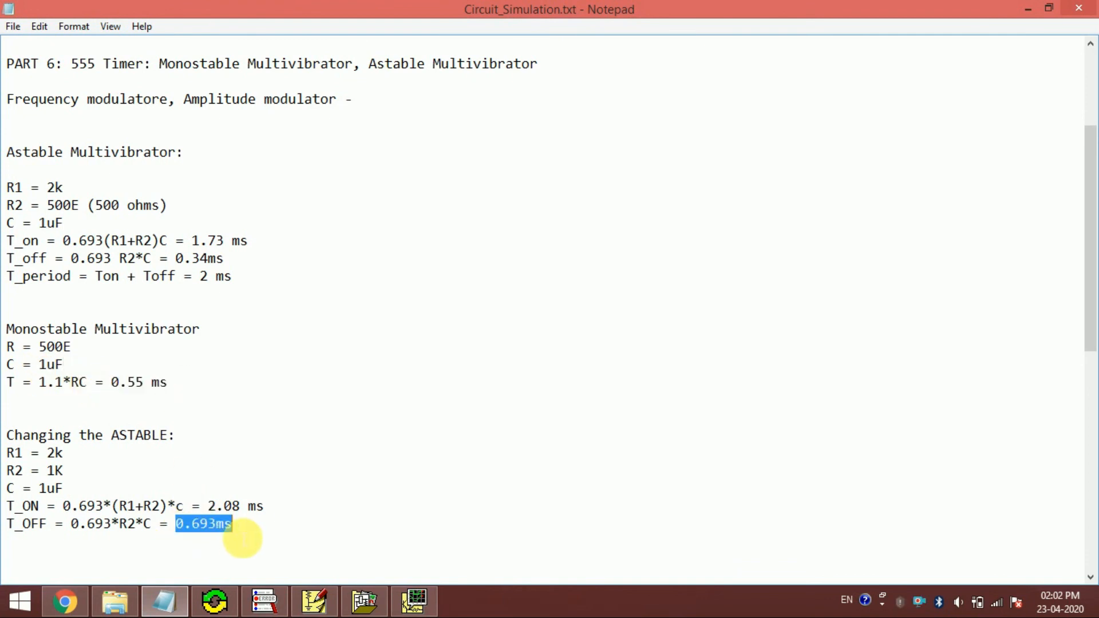
- Compare the plotted waveforms with the monostable T and changed astable T_OFF in the Notepad notes, and recheck the trigger wiring in PSpice Schematics
left_click(412, 602)
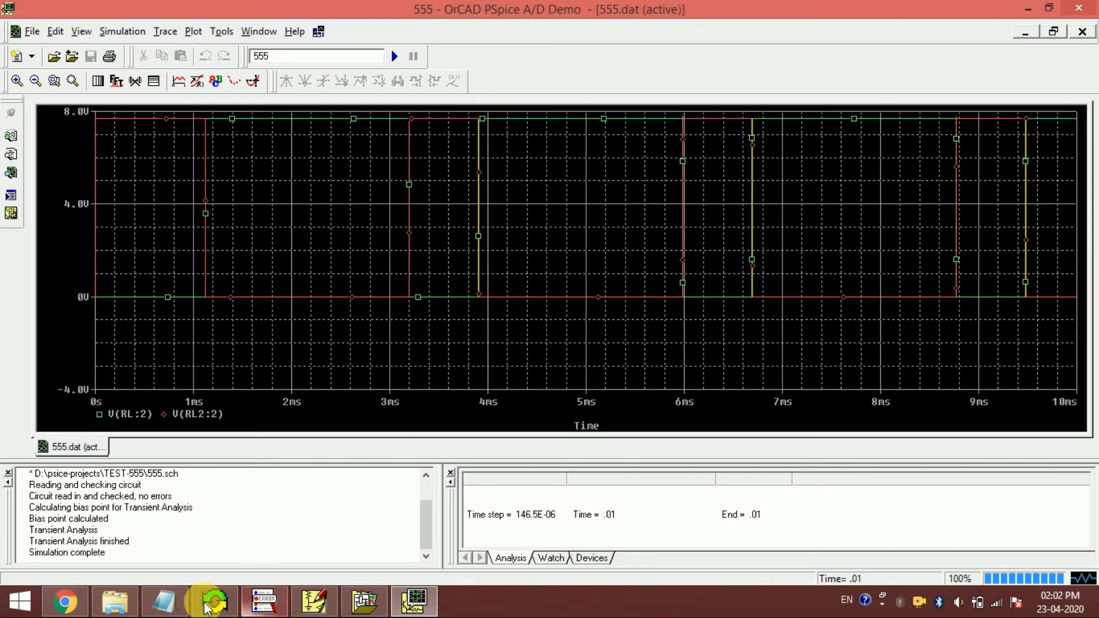
left_click(165, 610)
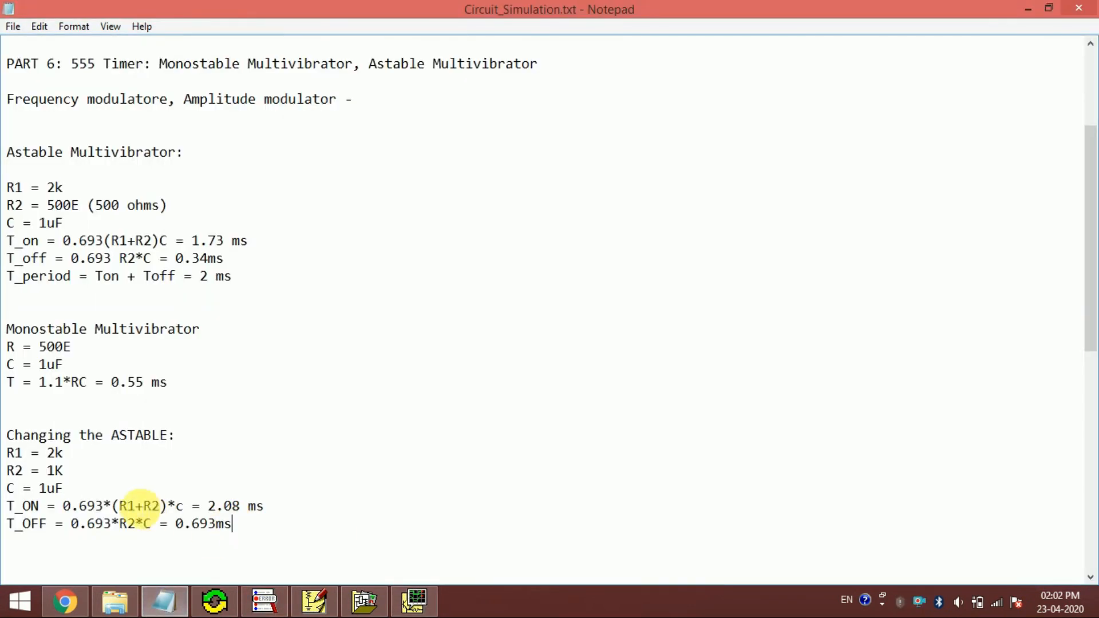
left_click_drag(112, 383, 172, 385)
left_click(170, 383)
left_click(172, 392)
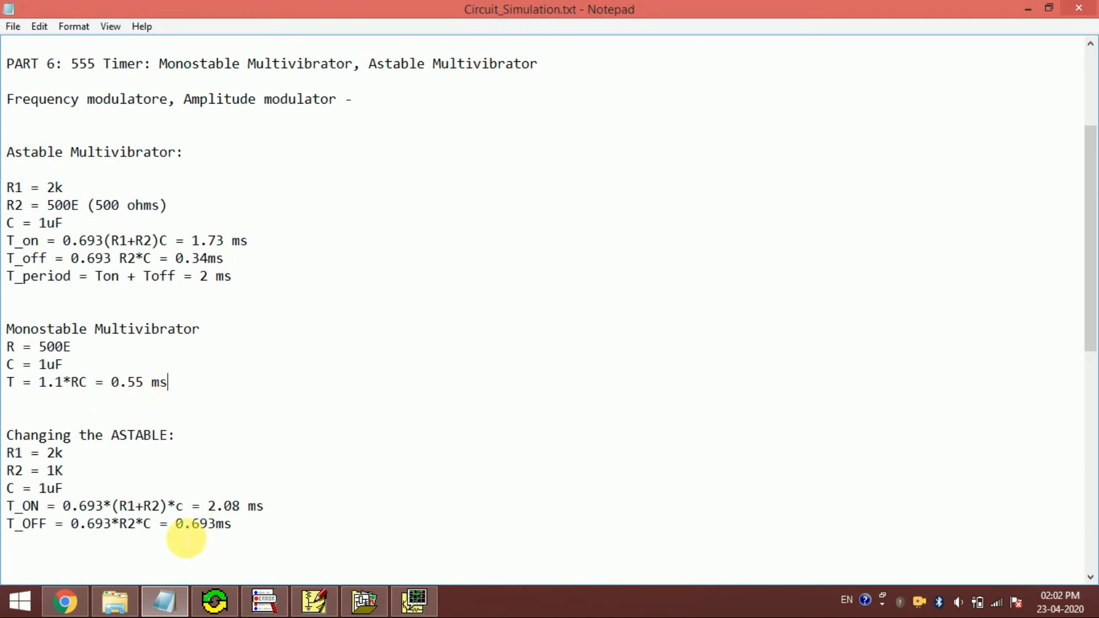
left_click_drag(175, 524, 263, 523)
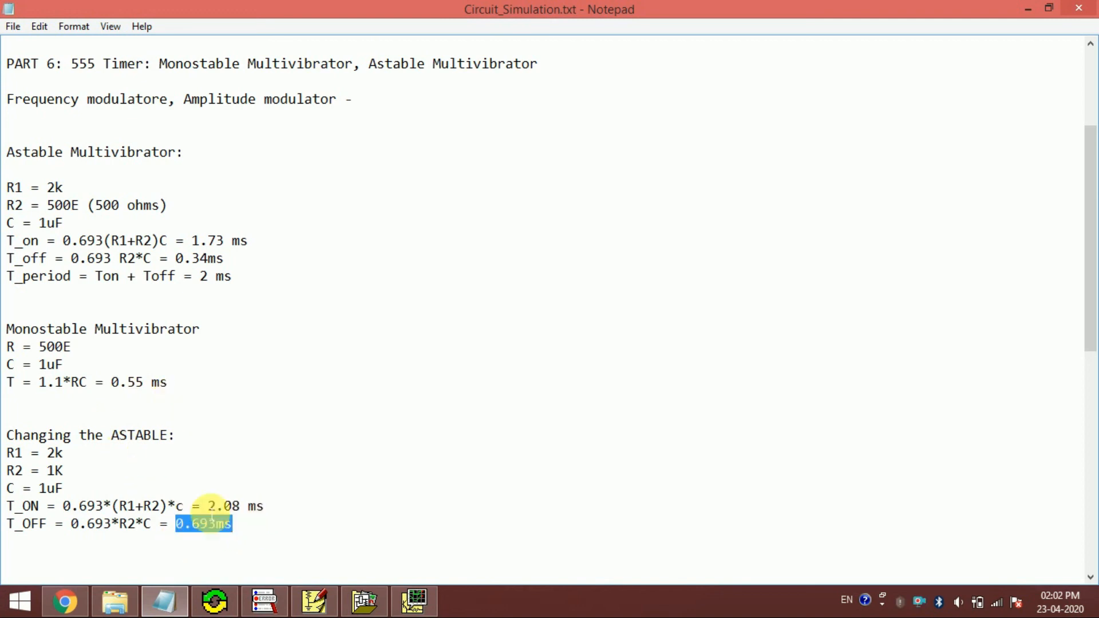
left_click(316, 604)
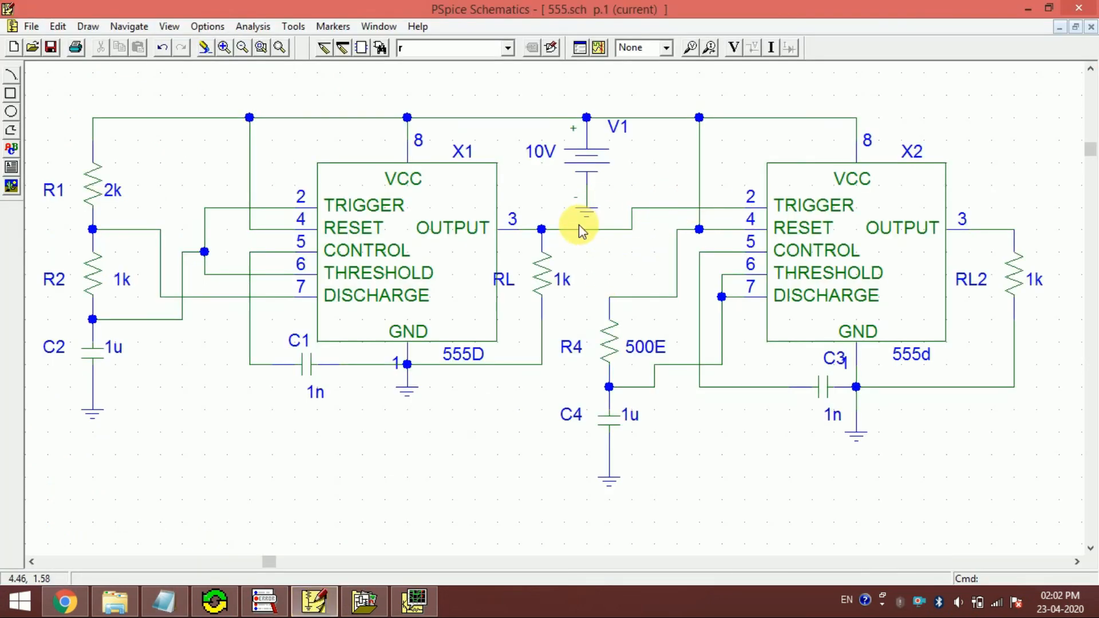
left_click(415, 603)
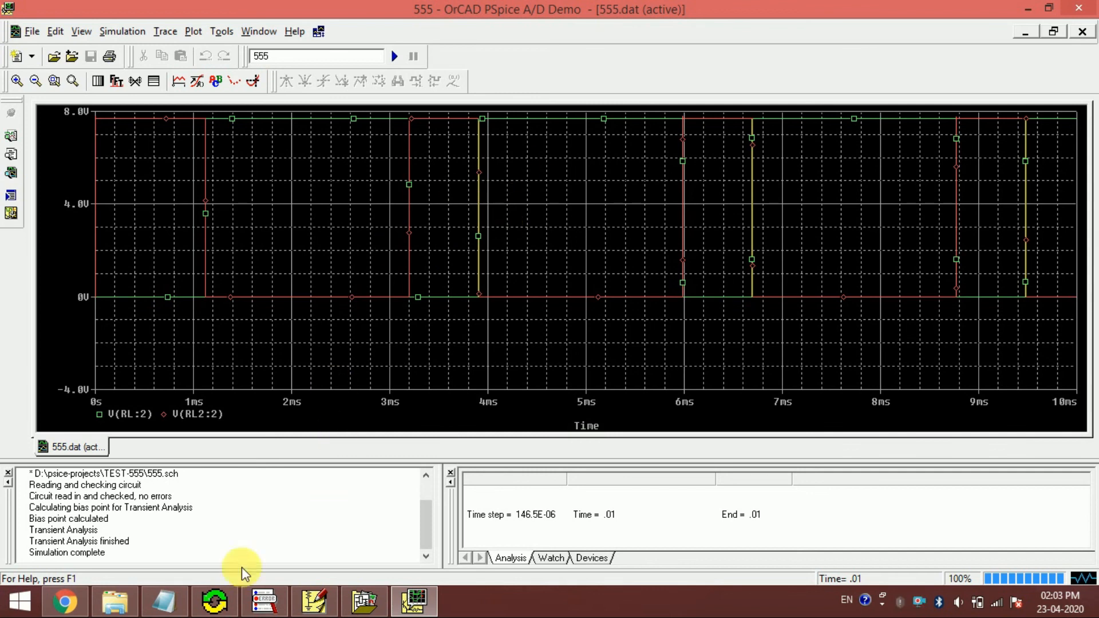
- Return to the Notepad notes and compare the monostable pulse duration T with the original astable T_off
left_click(164, 599)
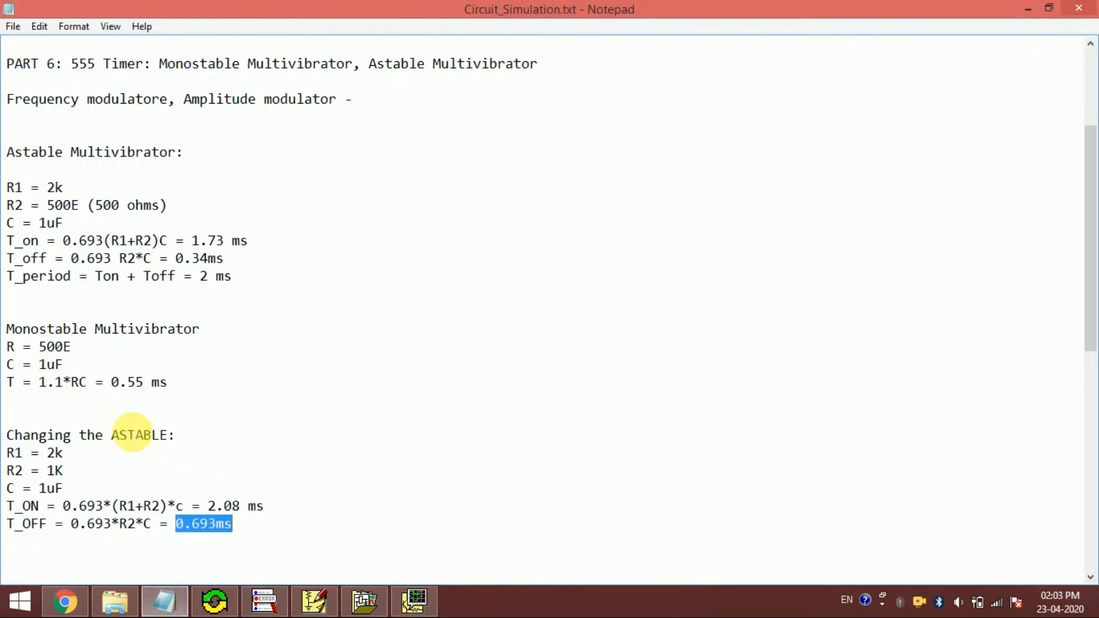
left_click(146, 403)
left_click_drag(112, 383, 167, 383)
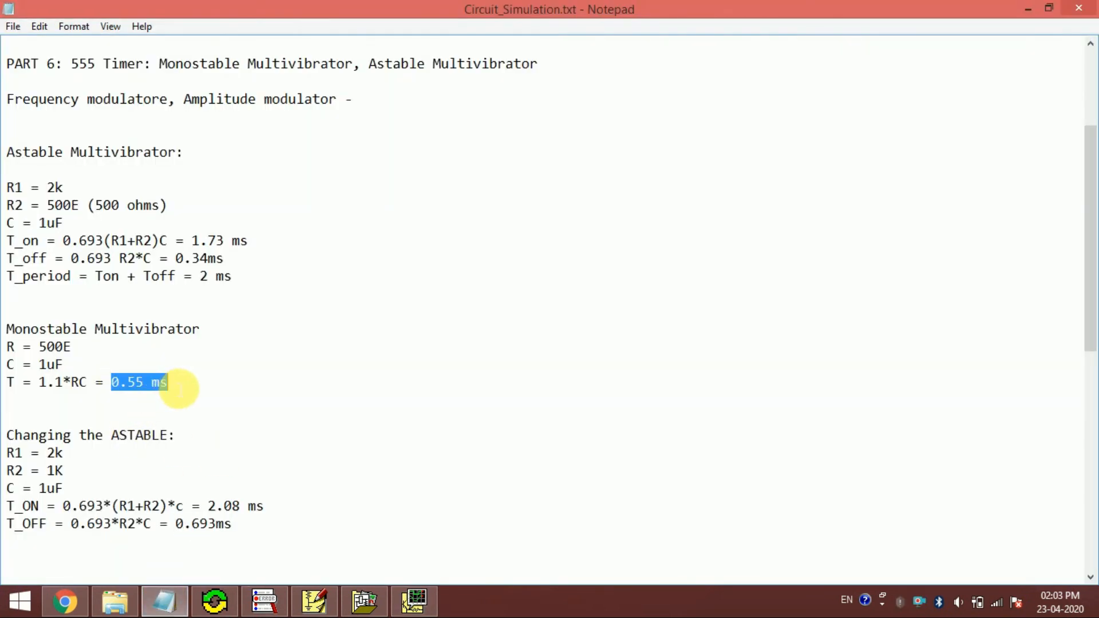
left_click_drag(175, 259, 248, 267)
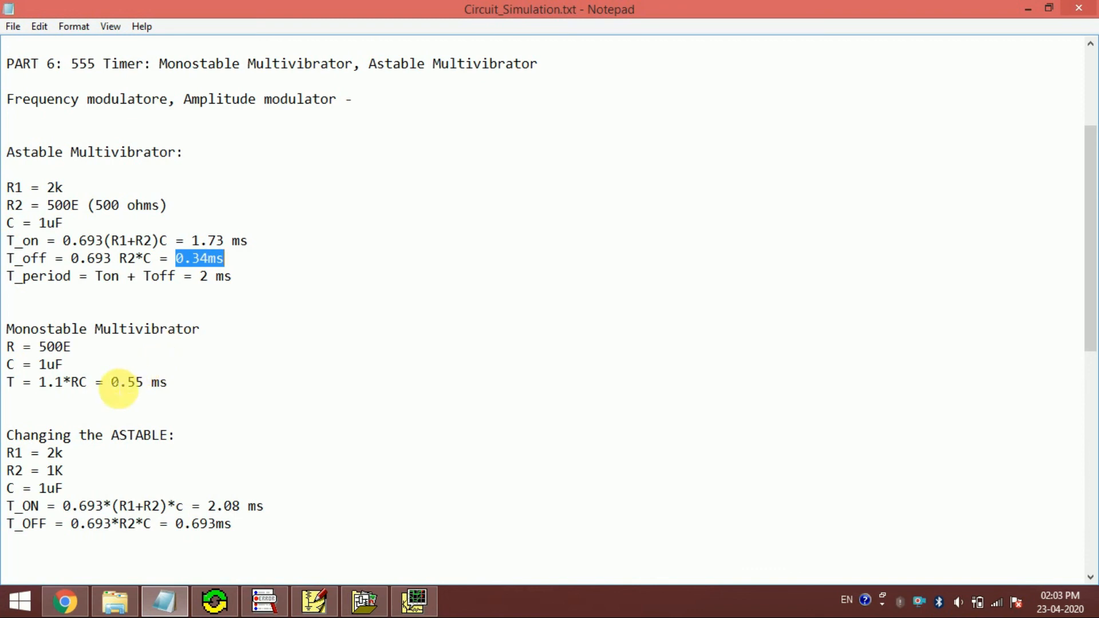
left_click(113, 382)
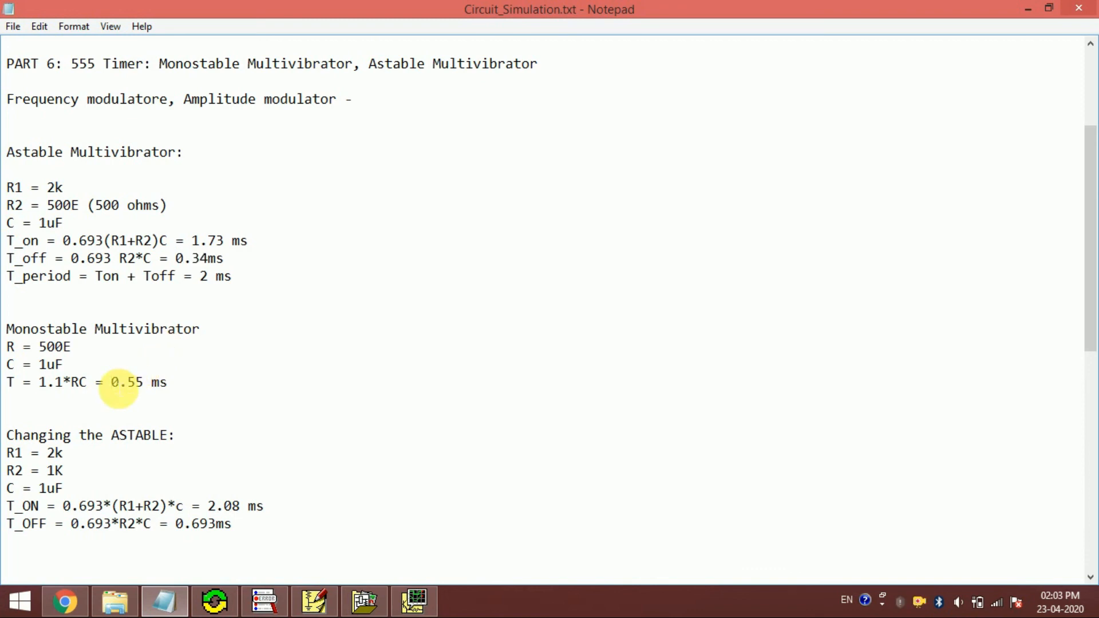
left_click_drag(117, 383, 195, 383)
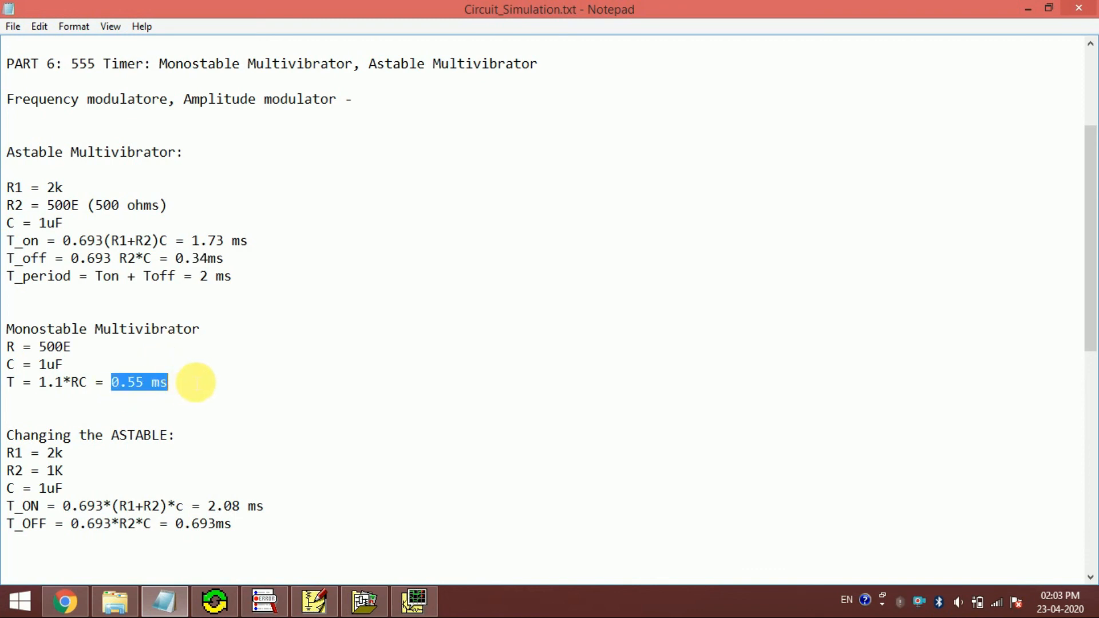
- Close the OrCAD PSpice A/D window with the output plot and switch back to the 555.sch circuit in PSpice Schematics
left_click(415, 601)
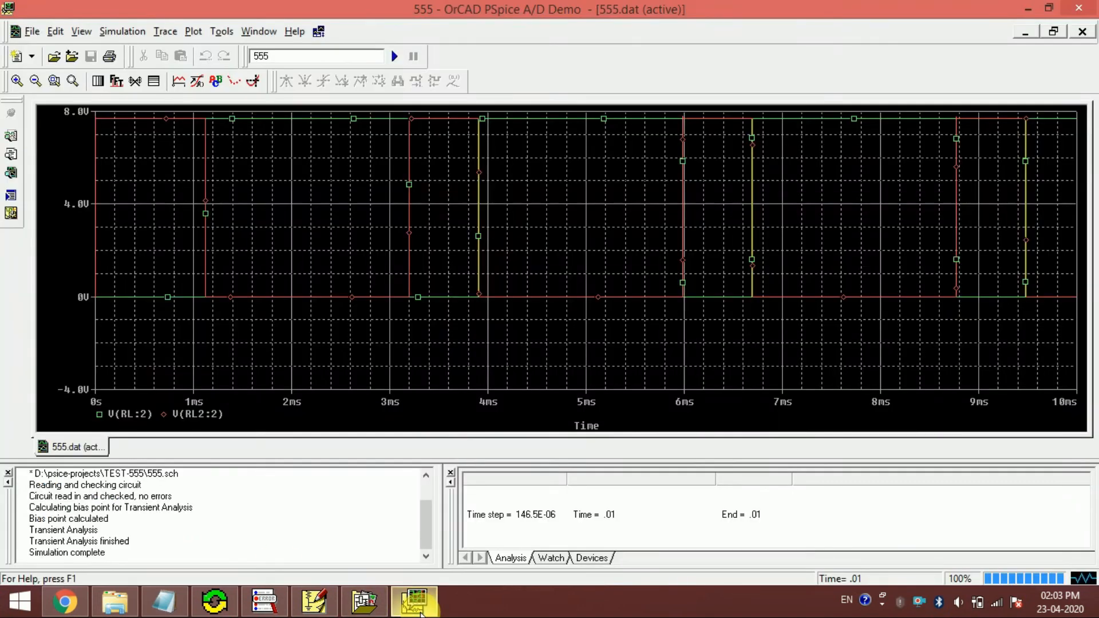
left_click(1084, 11)
left_click(364, 601)
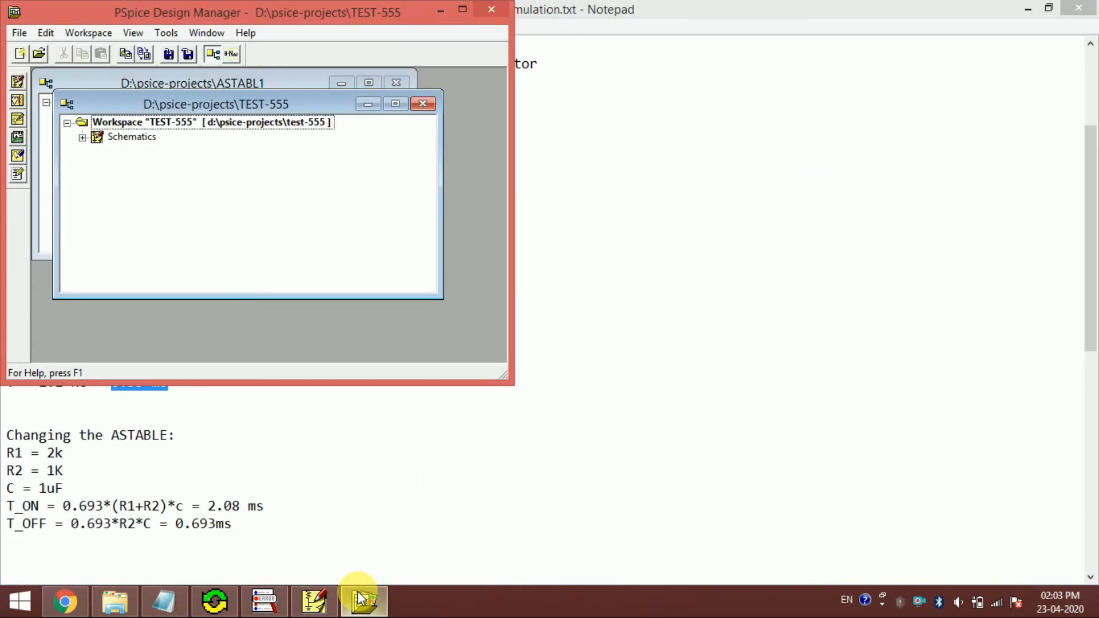
left_click(315, 601)
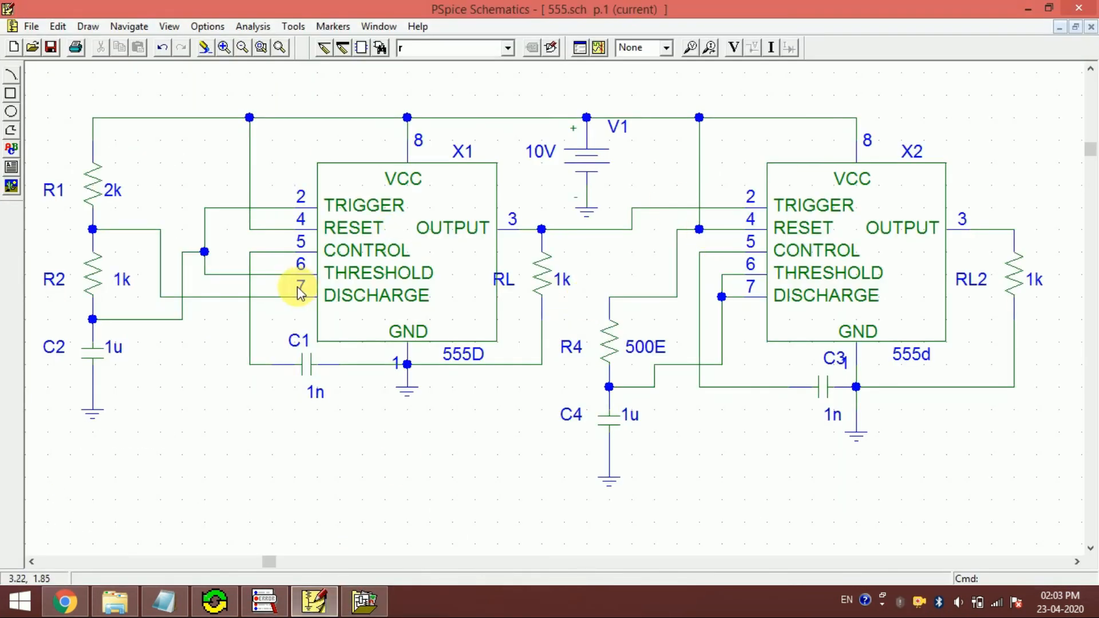